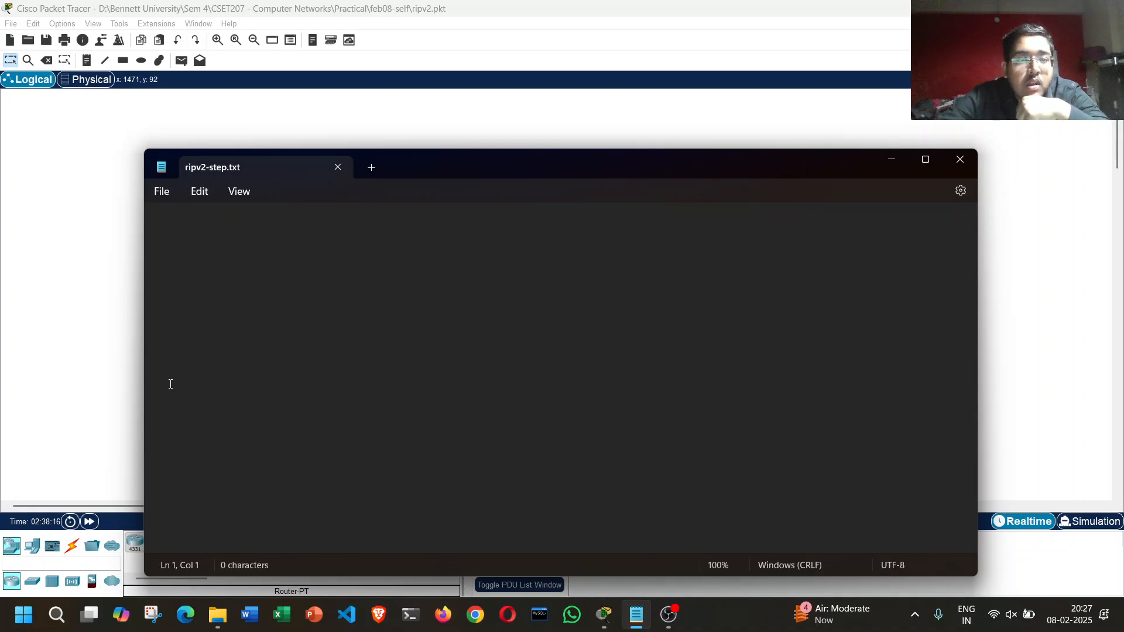
Step: Narrow the ripv2-step.txt window, write the first note line "1. 3 Router, 3 PCs" and save the file
{"action": "left_click_drag", "start_coordinate": [143, 372], "coordinate": [419, 367]}
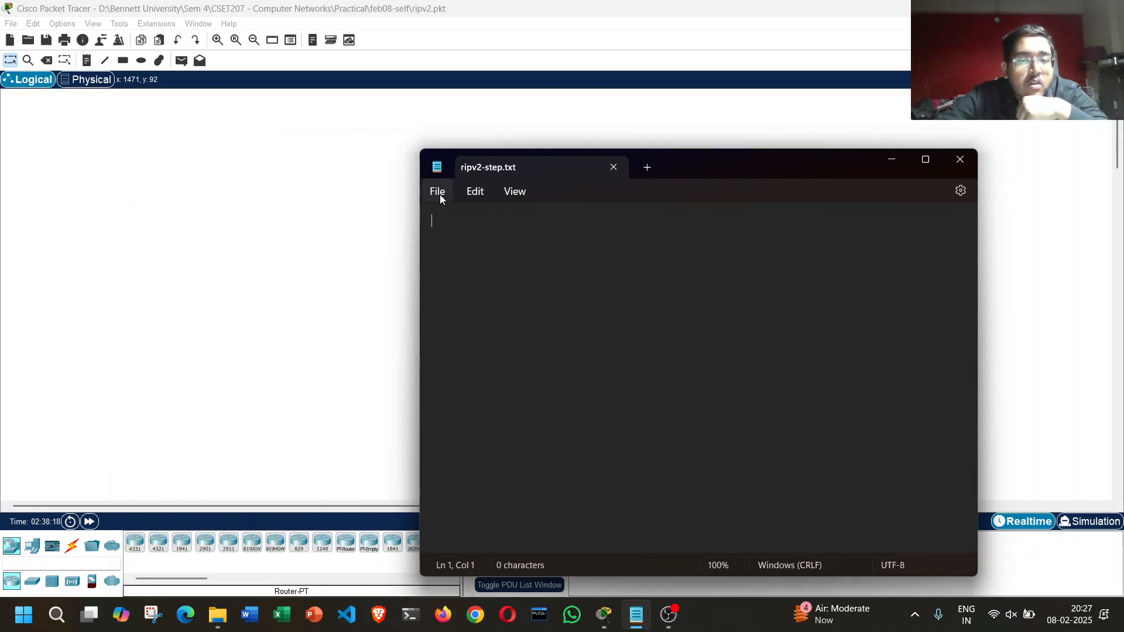
{"action": "type", "text": "1."}
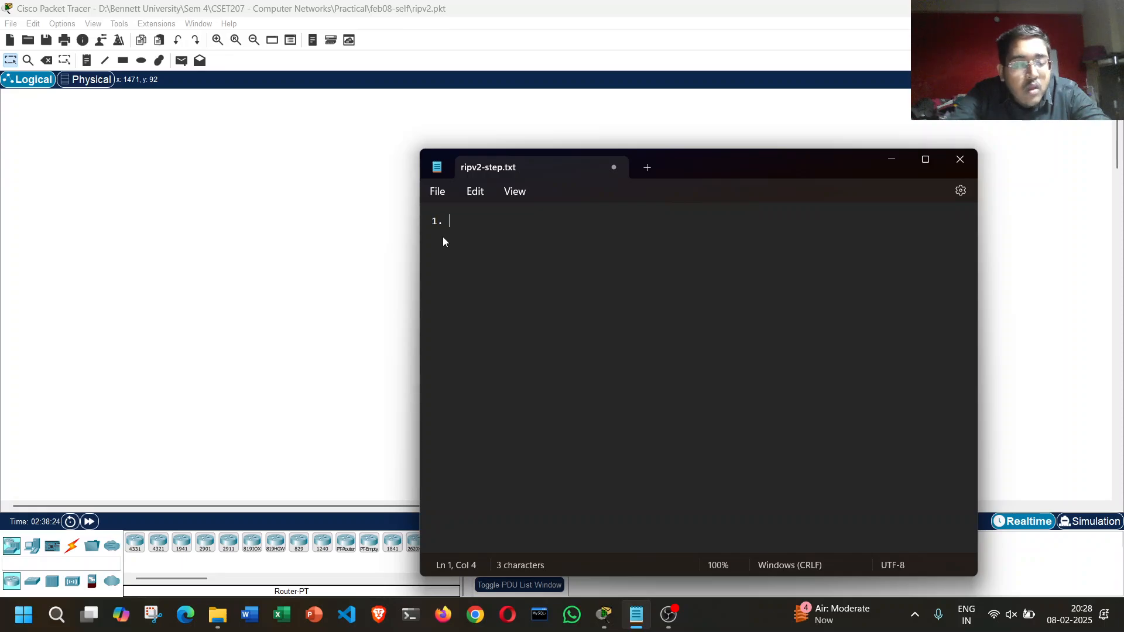
{"action": "type", "text": "3 Router, "}
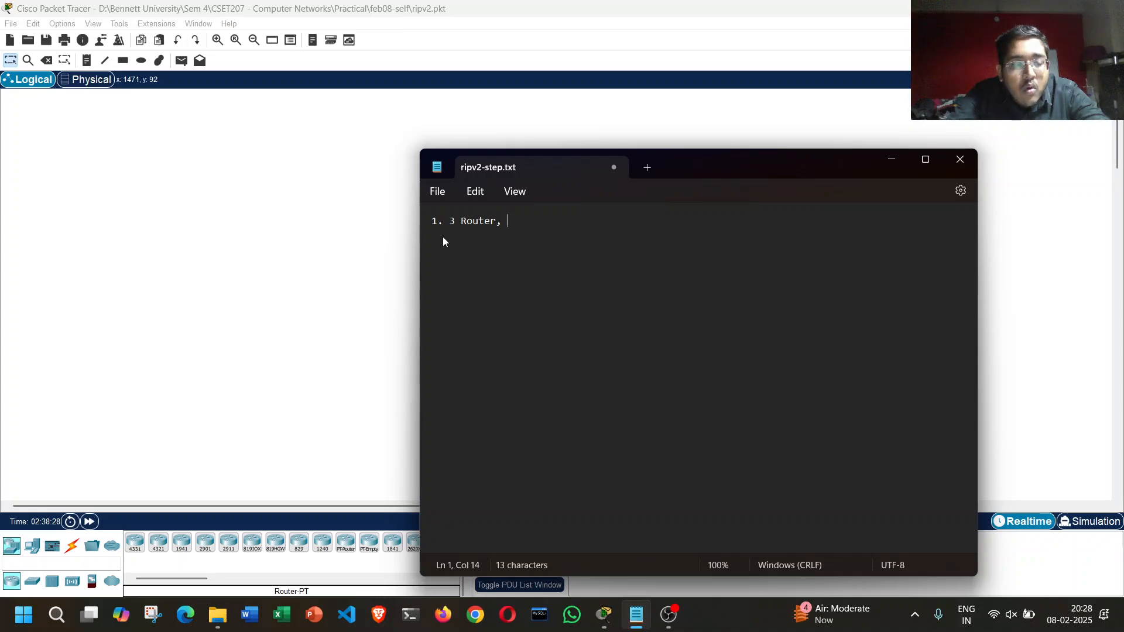
{"action": "type", "text": "3 PCs"}
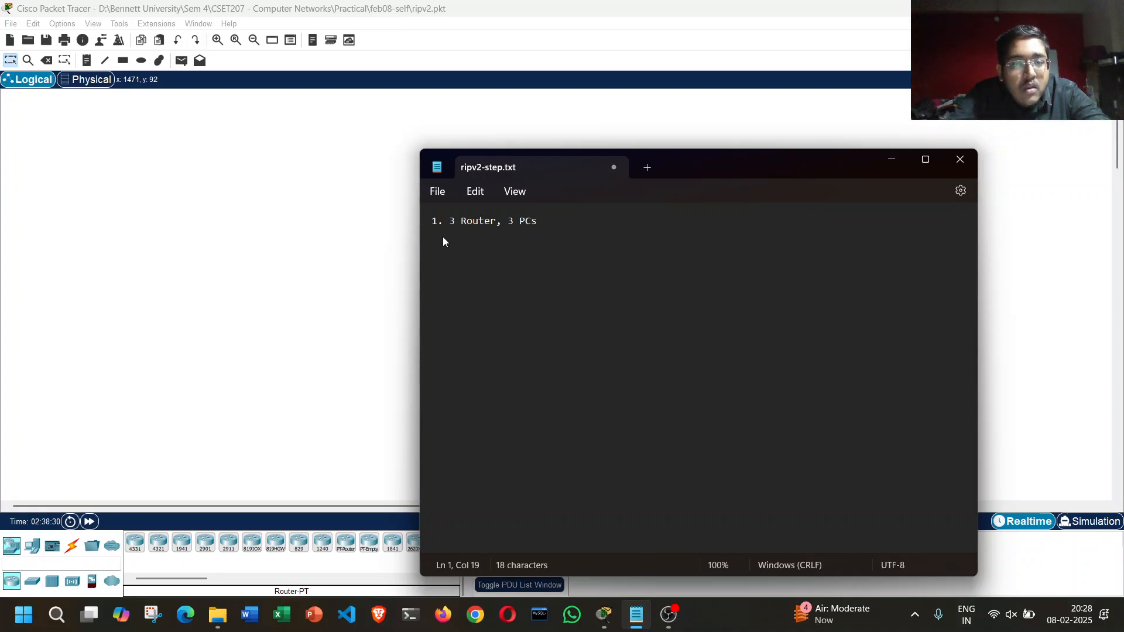
{"action": "key", "text": "ctrl+s"}
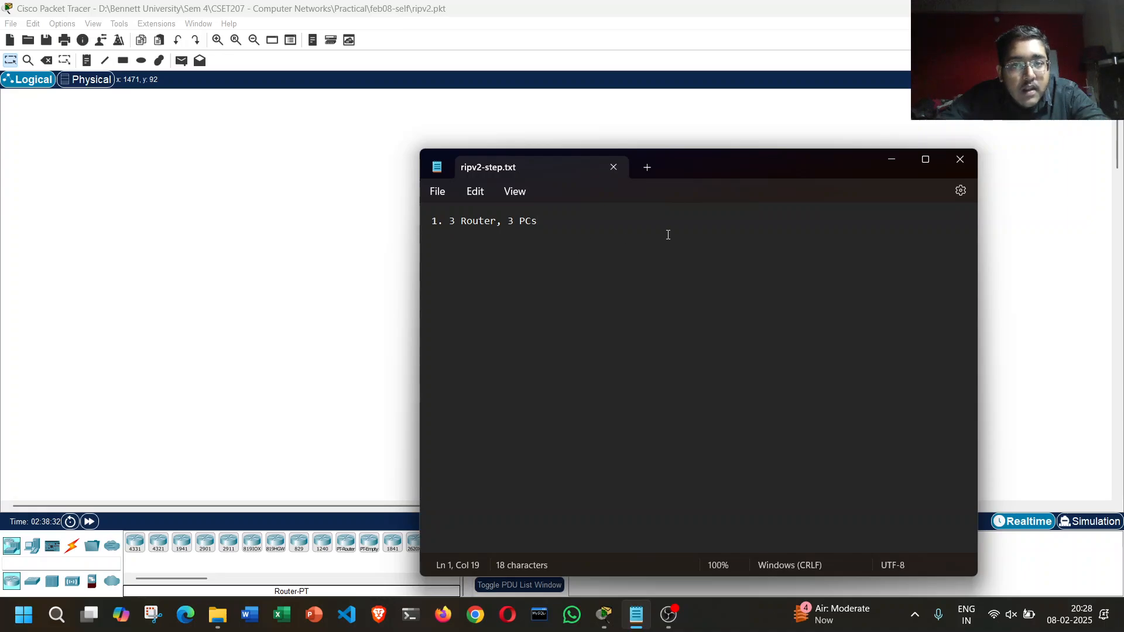
Step: Check the router models in Packet Tracer, and append " - 1941 is Router ID, PC end devices, " to the first line of ripv2-step.txt
{"action": "left_click", "coordinate": [894, 159]}
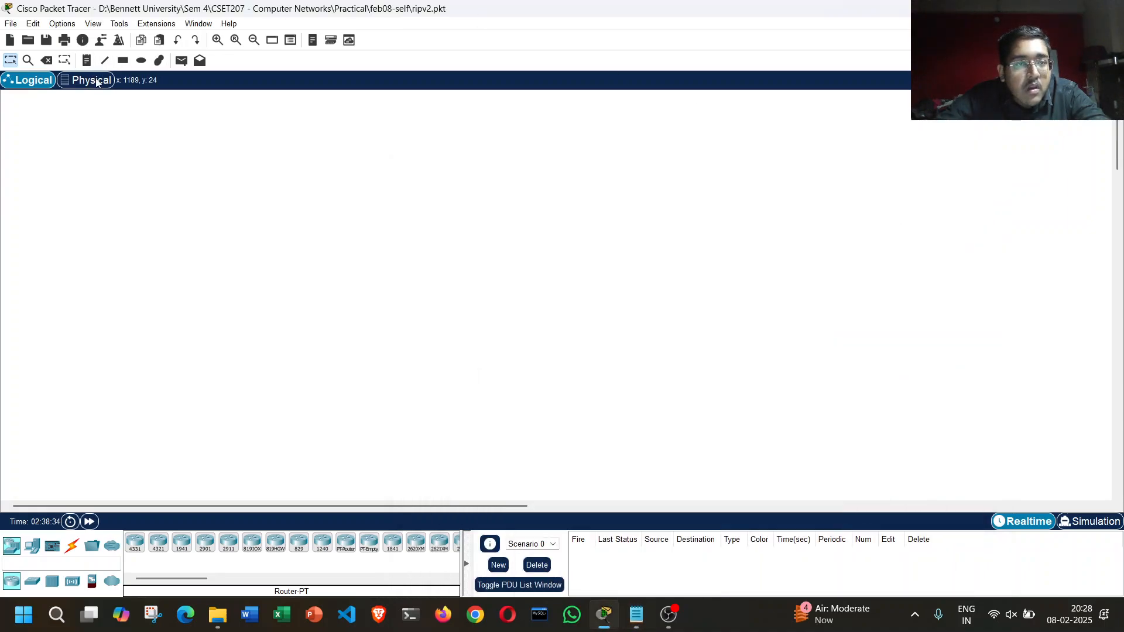
{"action": "left_click", "coordinate": [636, 616]}
{"action": "type", "text": "- "}
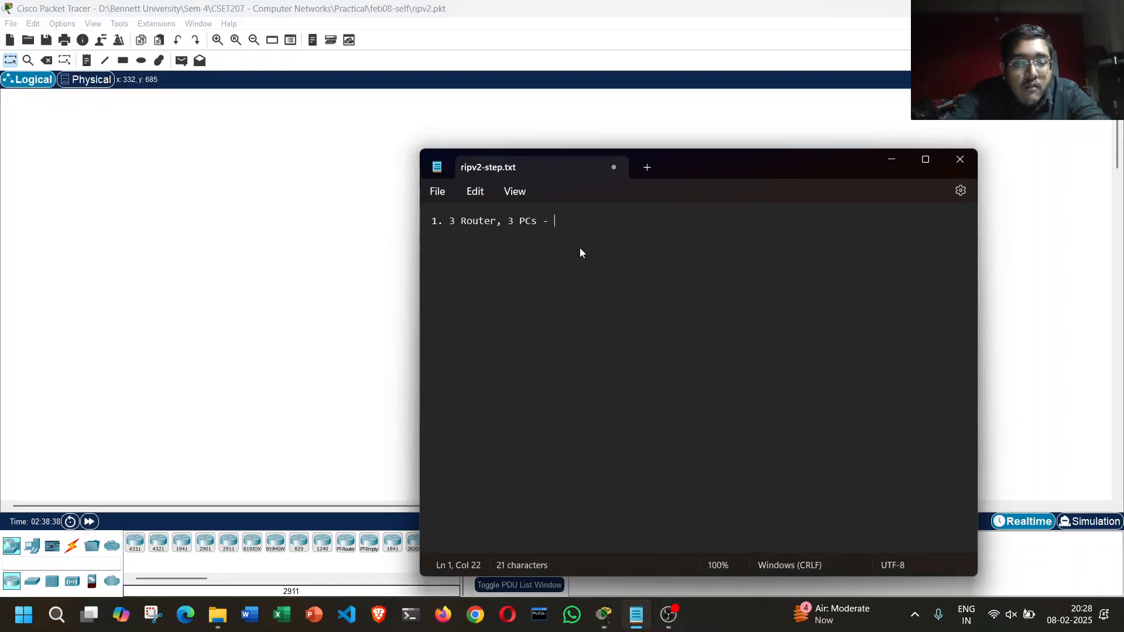
{"action": "type", "text": "1941"}
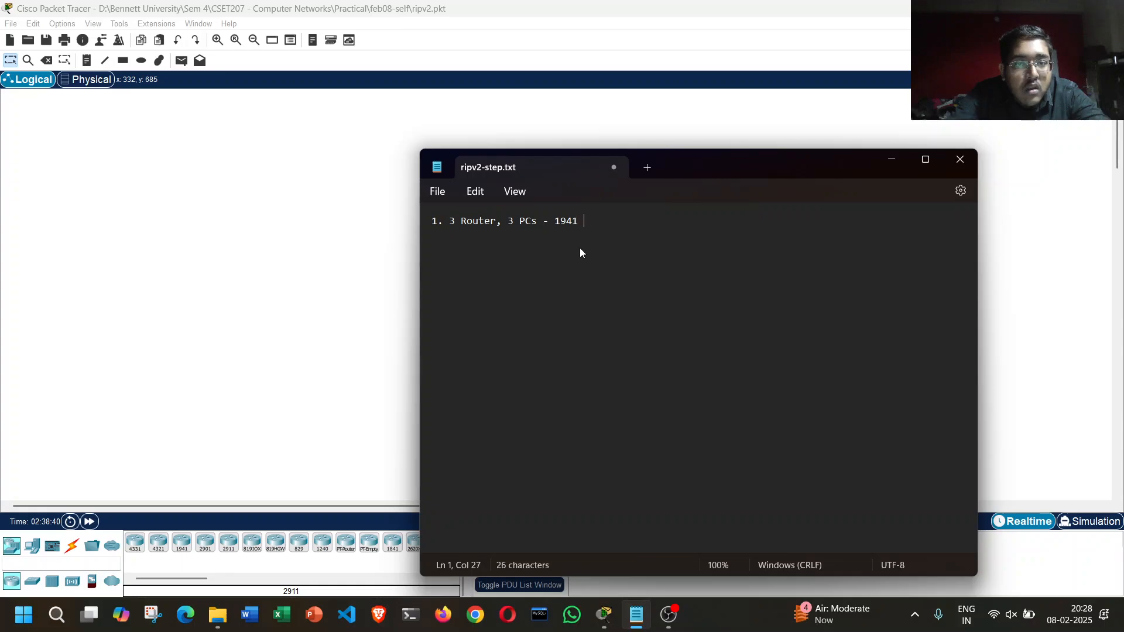
{"action": "type", "text": " is Router ID, "}
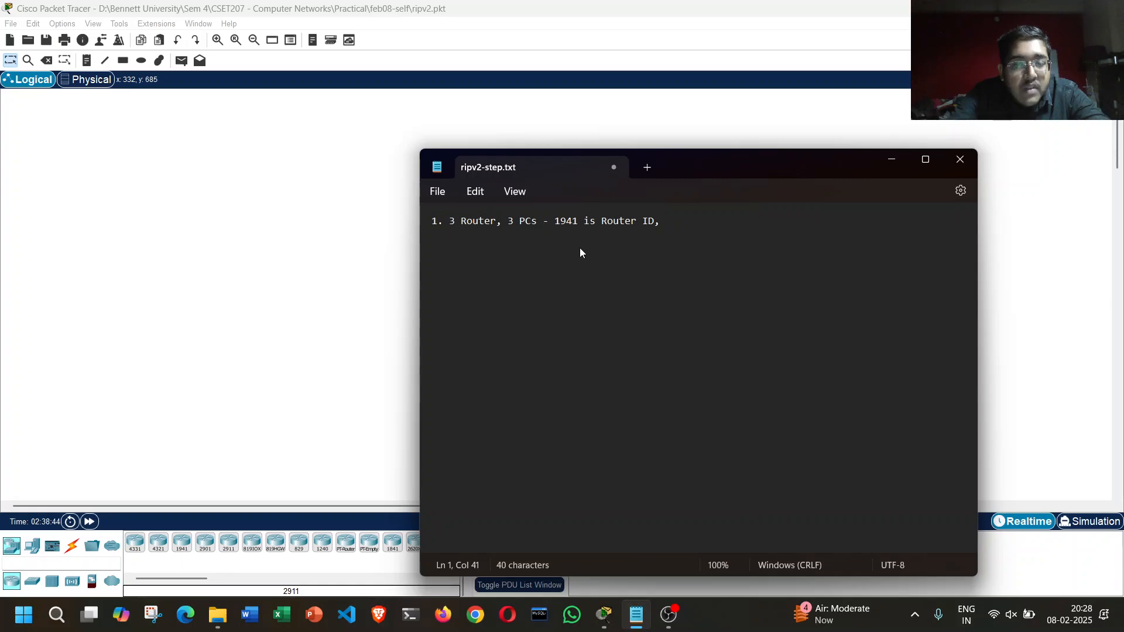
{"action": "type", "text": "PC end devic"}
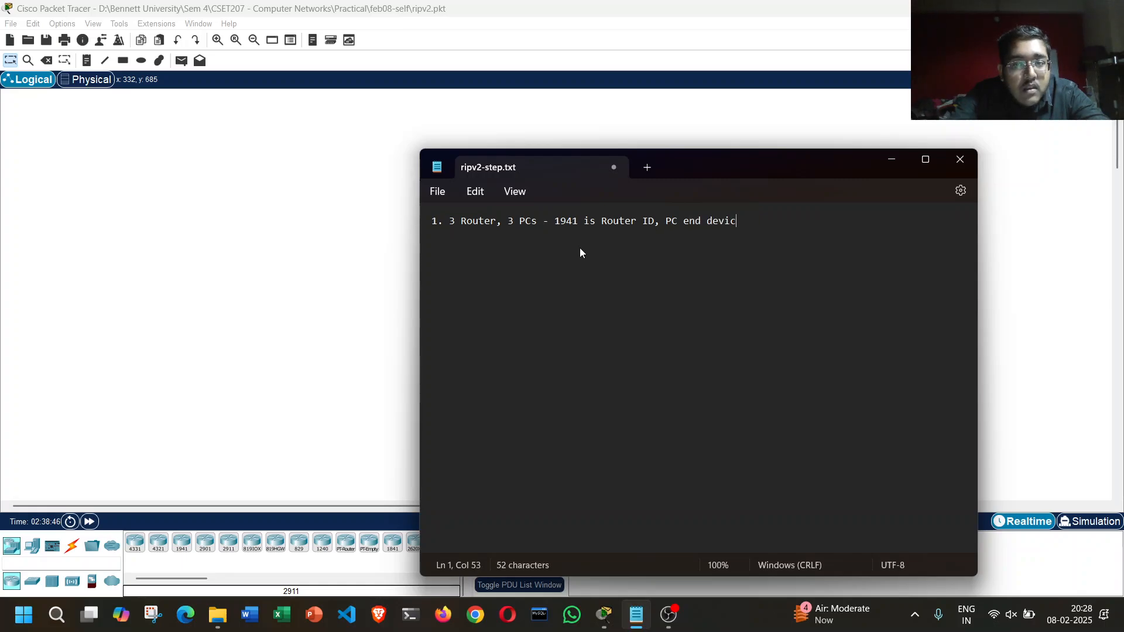
{"action": "type", "text": "es, Sw"}
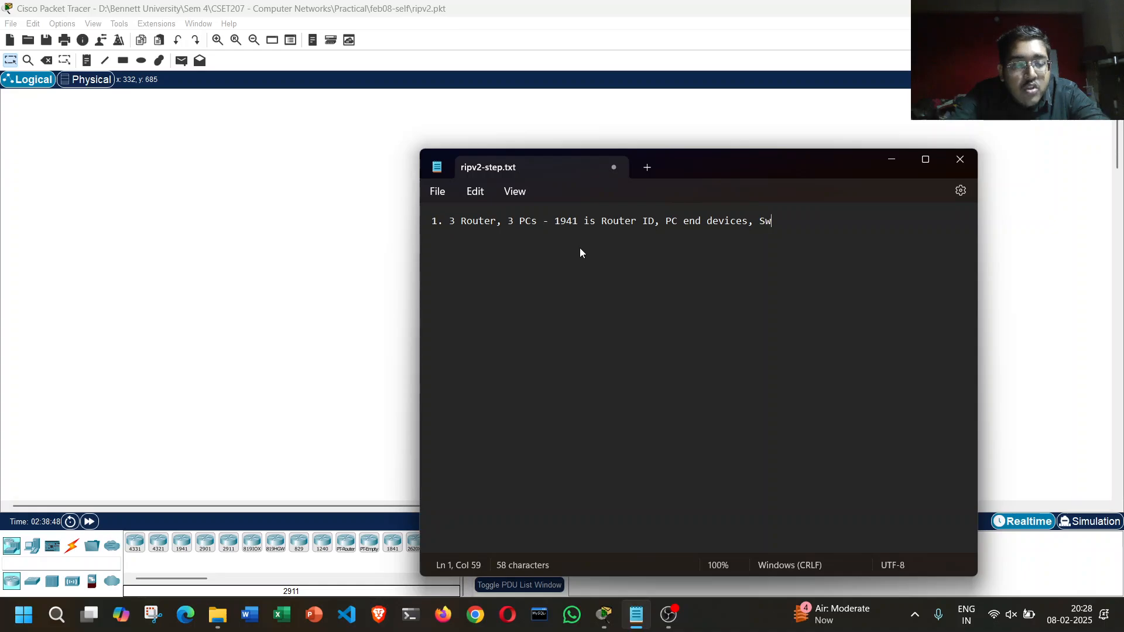
{"action": "type", "text": "itch"}
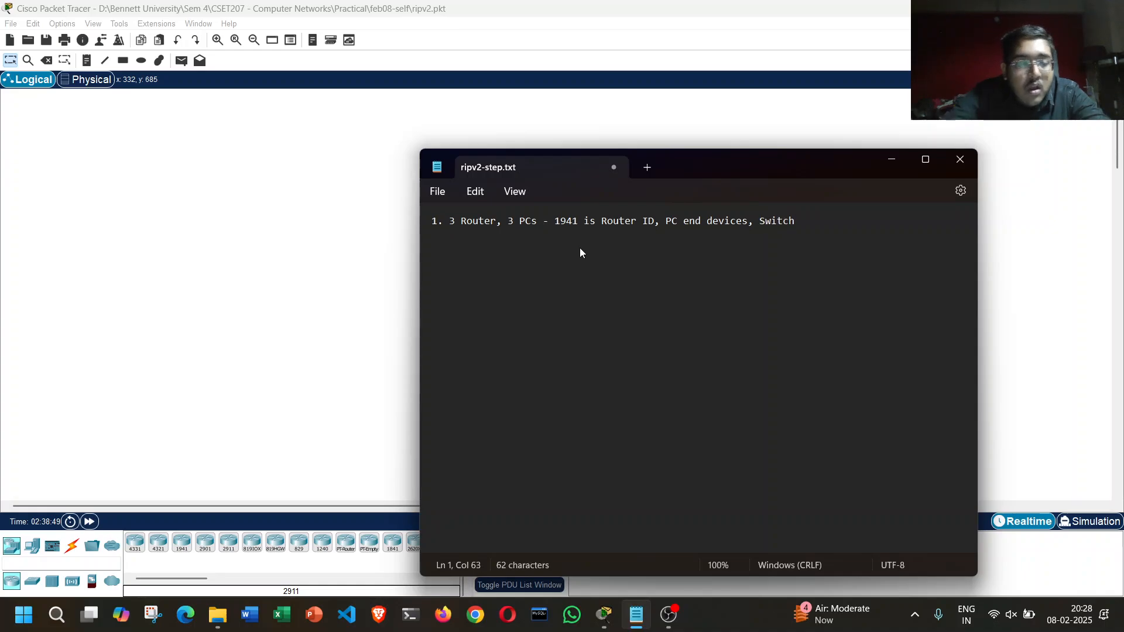
Step: Look up the switch model in Packet Tracer, append "Switch - 2960" to the note line and save the file
{"action": "left_click", "coordinate": [32, 589]}
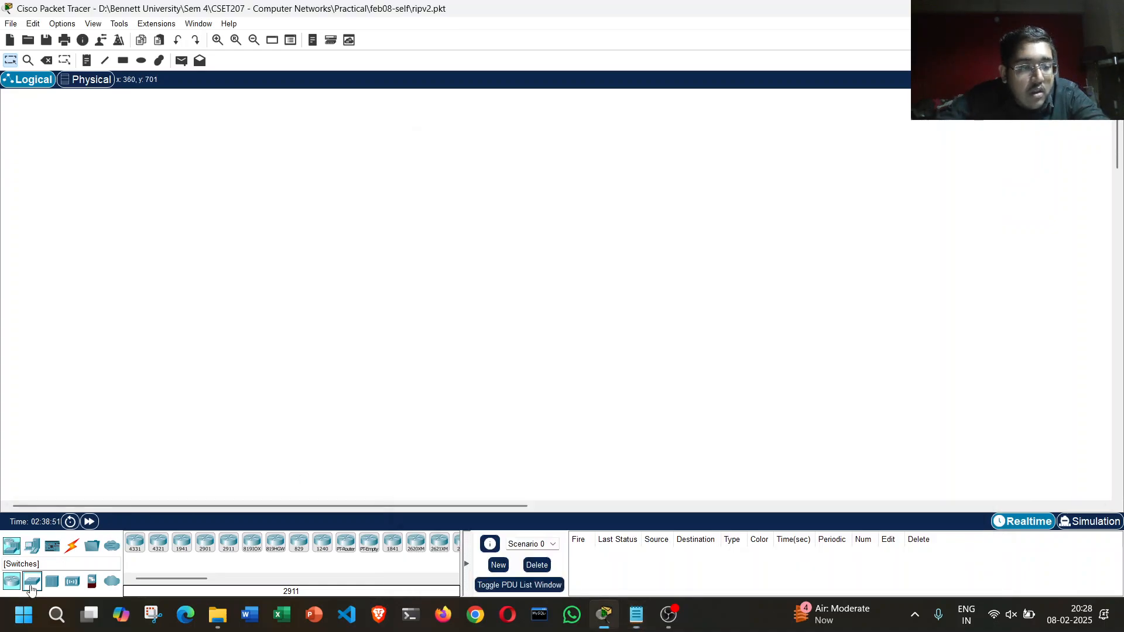
{"action": "left_click", "coordinate": [636, 615]}
{"action": "type", "text": "- 29"}
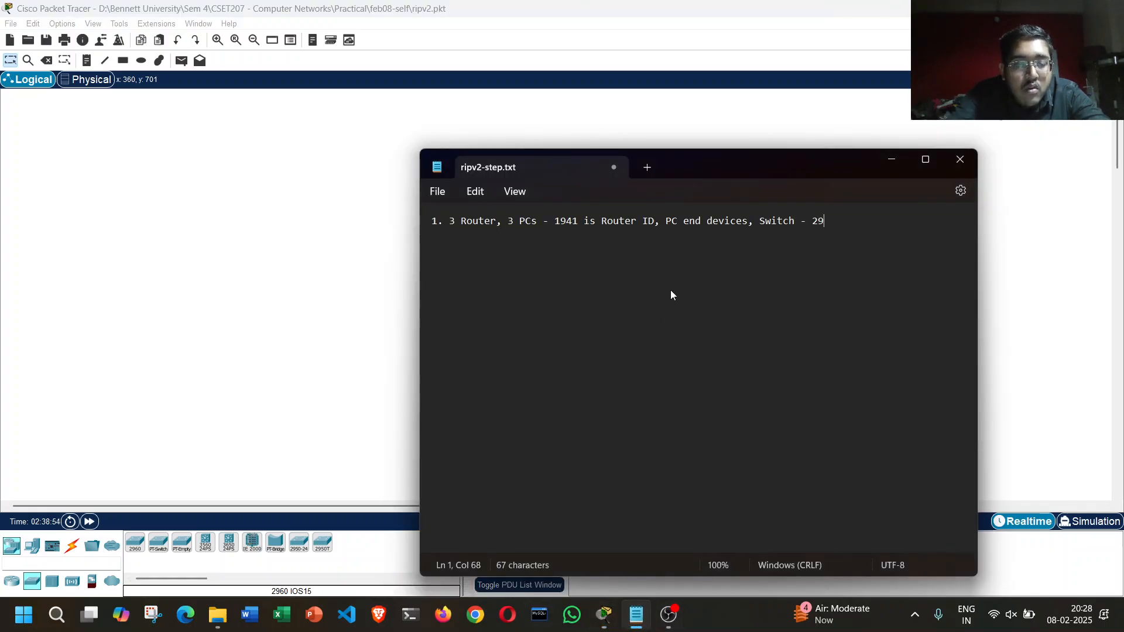
{"action": "type", "text": "60"}
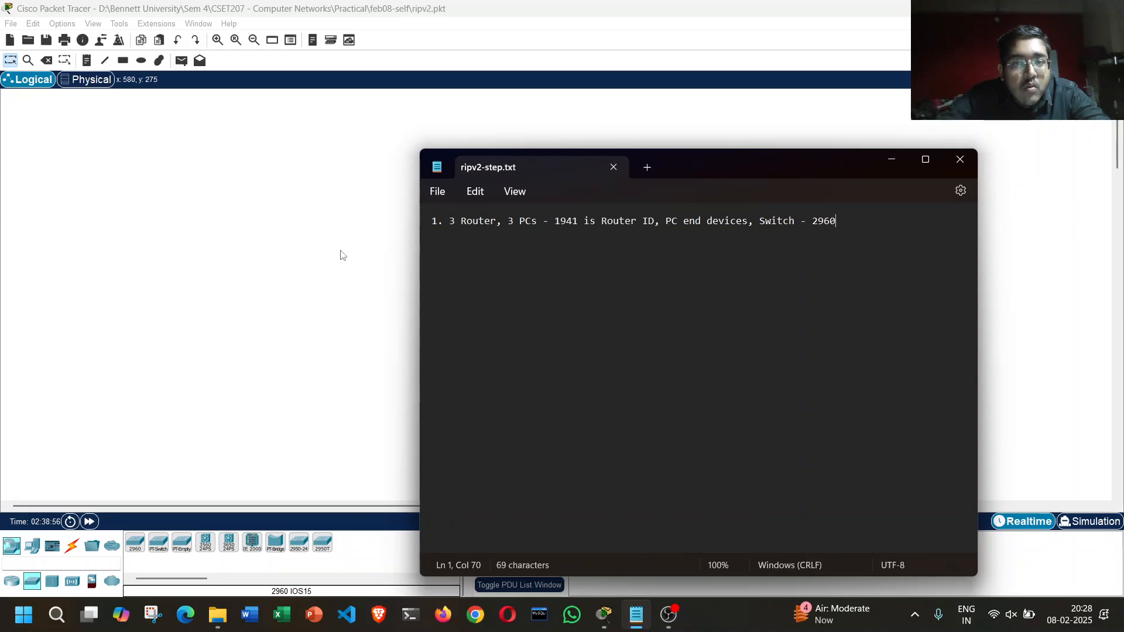
Step: Switch to Packet Tracer and place three 1941 routers in a triangle, one at the apex and two level at the base
{"action": "left_click", "coordinate": [342, 254]}
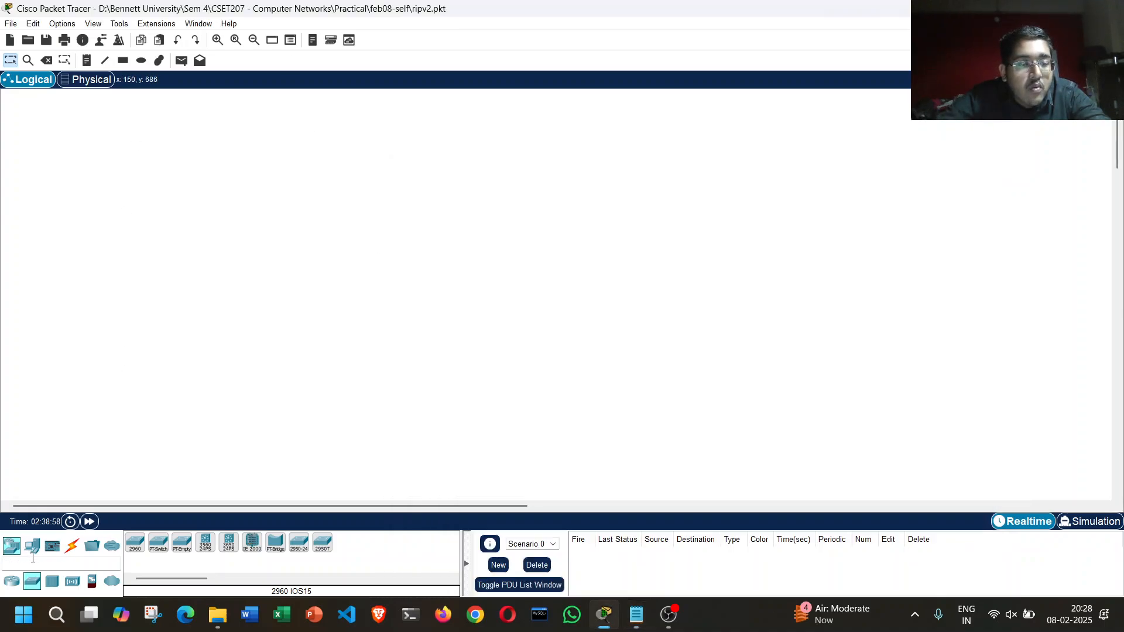
{"action": "left_click", "coordinate": [16, 585]}
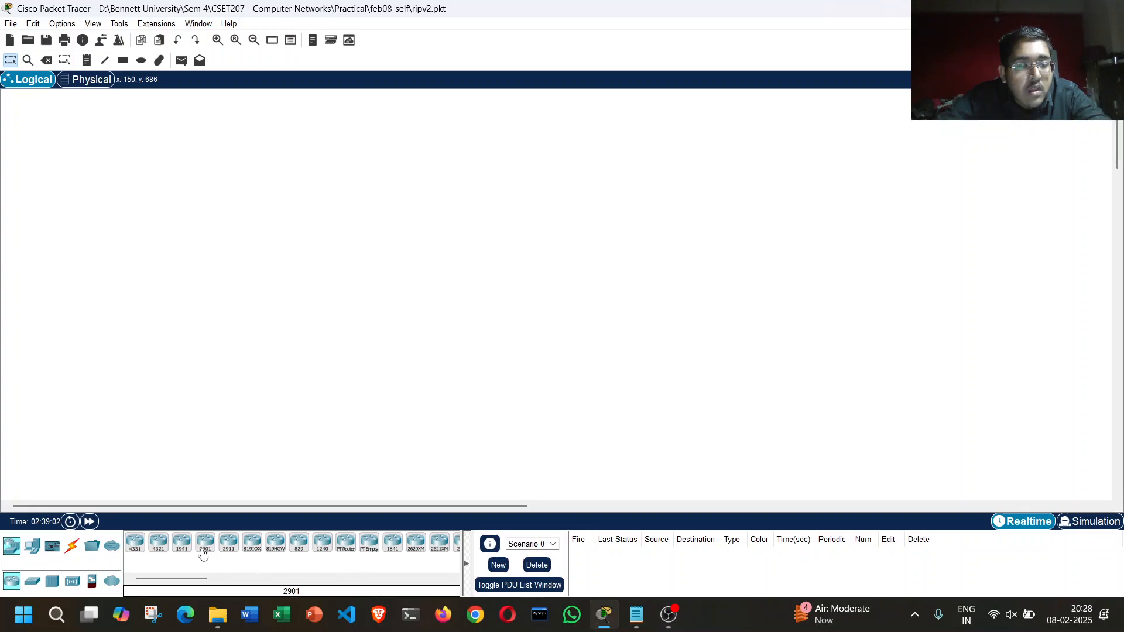
{"action": "left_click", "coordinate": [179, 546]}
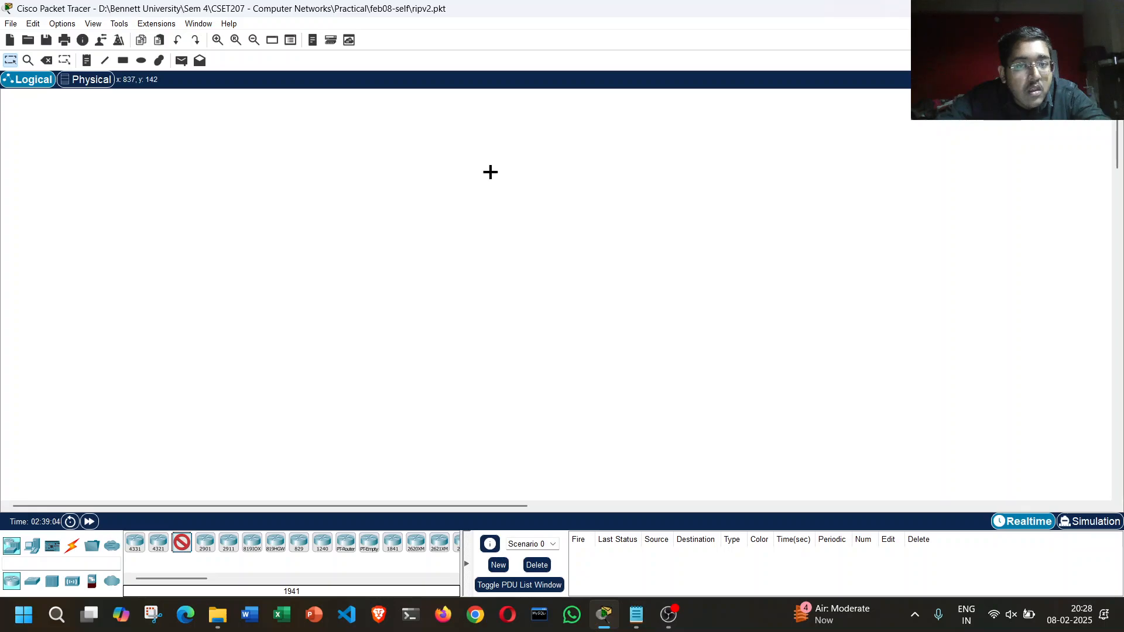
{"action": "left_click", "coordinate": [491, 172]}
{"action": "left_click", "coordinate": [182, 543]}
{"action": "left_click", "coordinate": [364, 323]}
{"action": "left_click", "coordinate": [182, 543]}
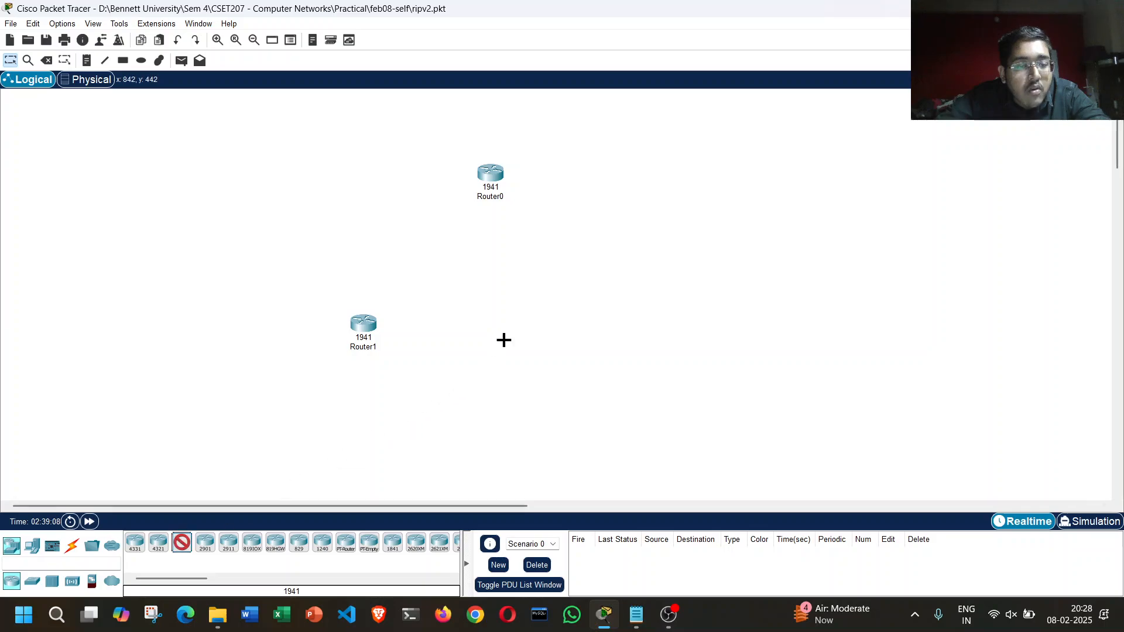
{"action": "left_click", "coordinate": [624, 347]}
{"action": "left_click_drag", "start_coordinate": [625, 350], "coordinate": [625, 336]}
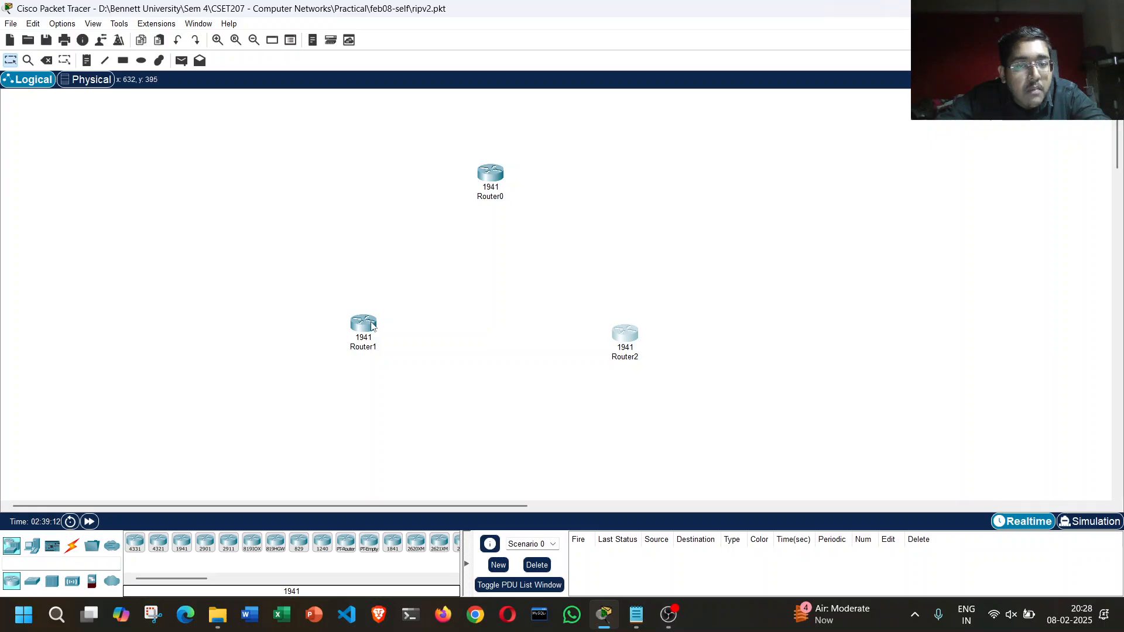
{"action": "left_click_drag", "start_coordinate": [364, 331], "coordinate": [364, 337]}
{"action": "left_click_drag", "start_coordinate": [491, 176], "coordinate": [489, 174]}
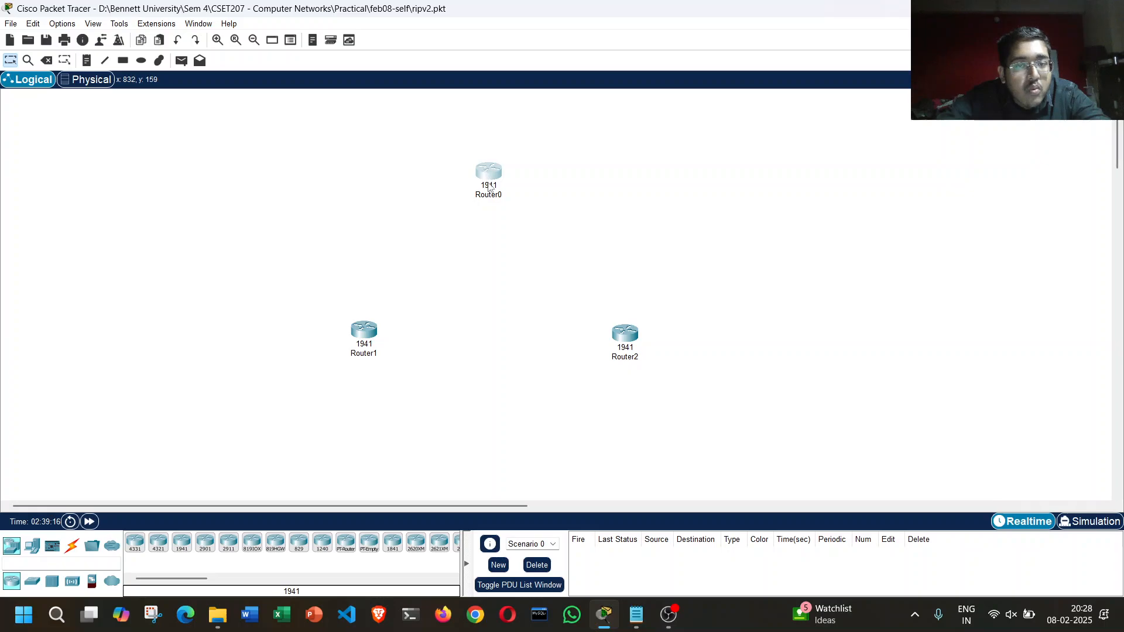
{"action": "left_click", "coordinate": [498, 257]}
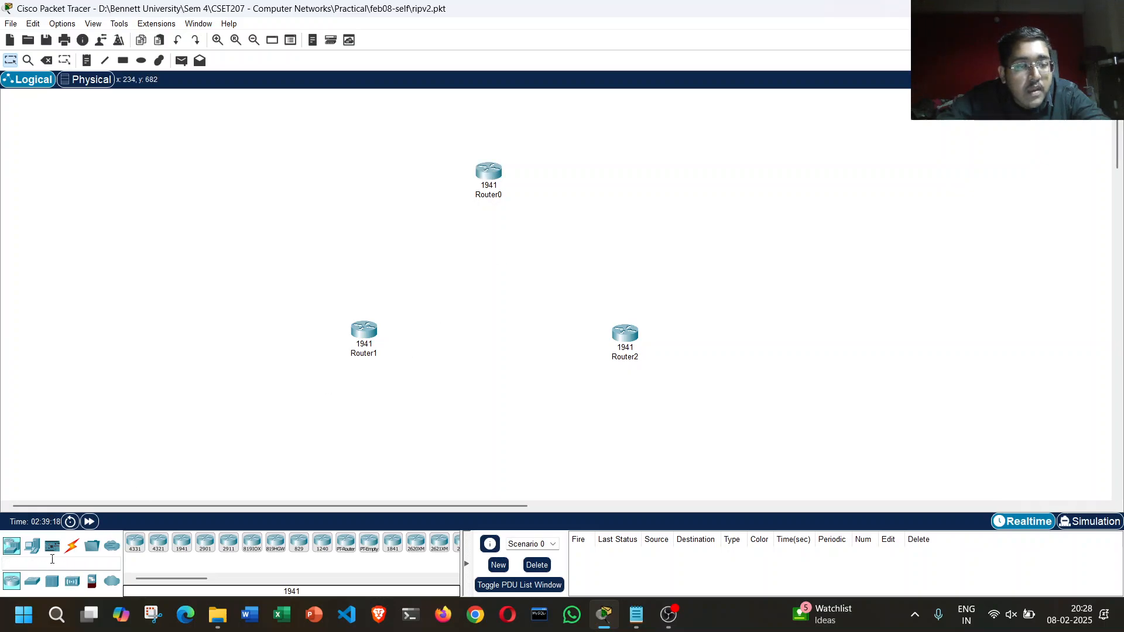
Step: Add three 2960 switches, one on the outer side of Router1, one above Router0 and one on the outer side of Router2
{"action": "left_click", "coordinate": [32, 581]}
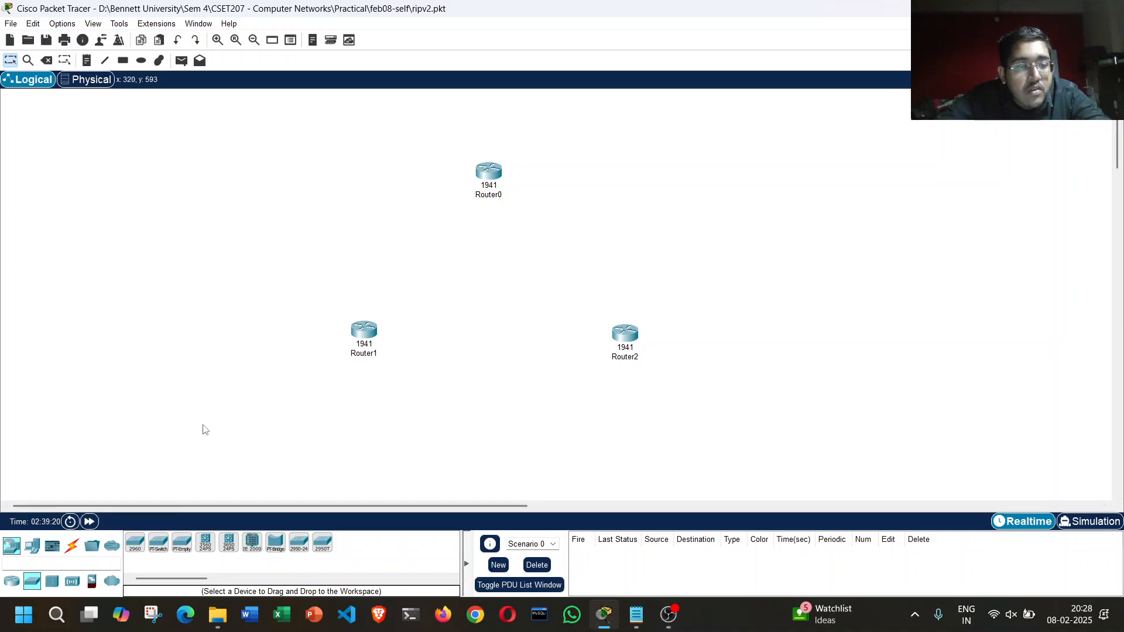
{"action": "left_click", "coordinate": [137, 548]}
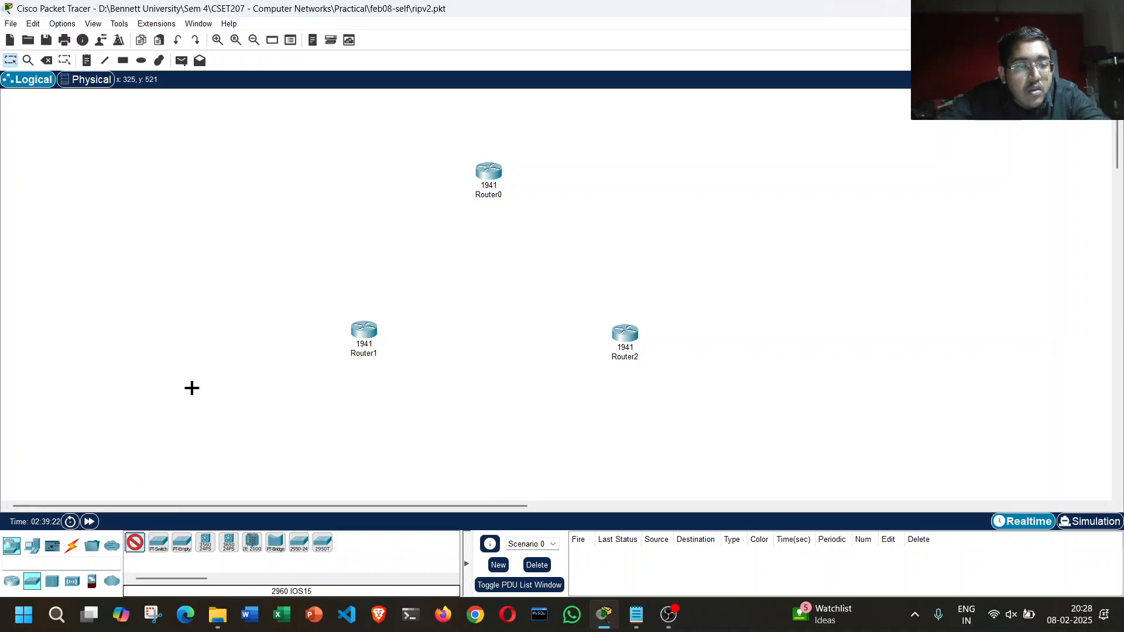
{"action": "left_click", "coordinate": [289, 341]}
{"action": "left_click", "coordinate": [132, 548]}
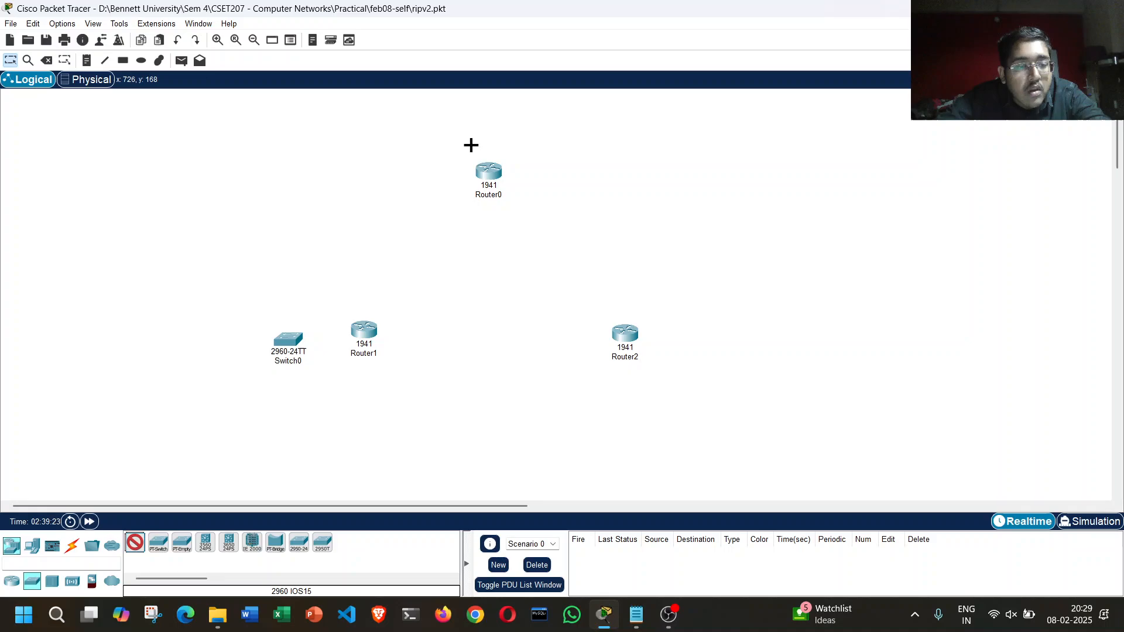
{"action": "left_click", "coordinate": [487, 115]}
{"action": "left_click", "coordinate": [143, 540]}
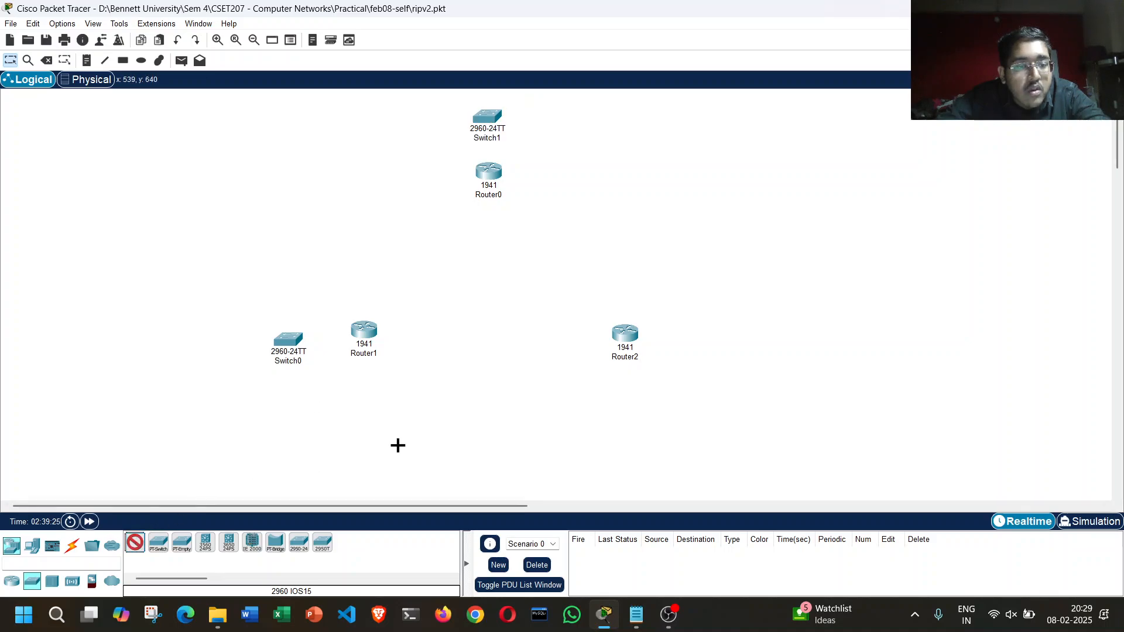
{"action": "left_click", "coordinate": [709, 336]}
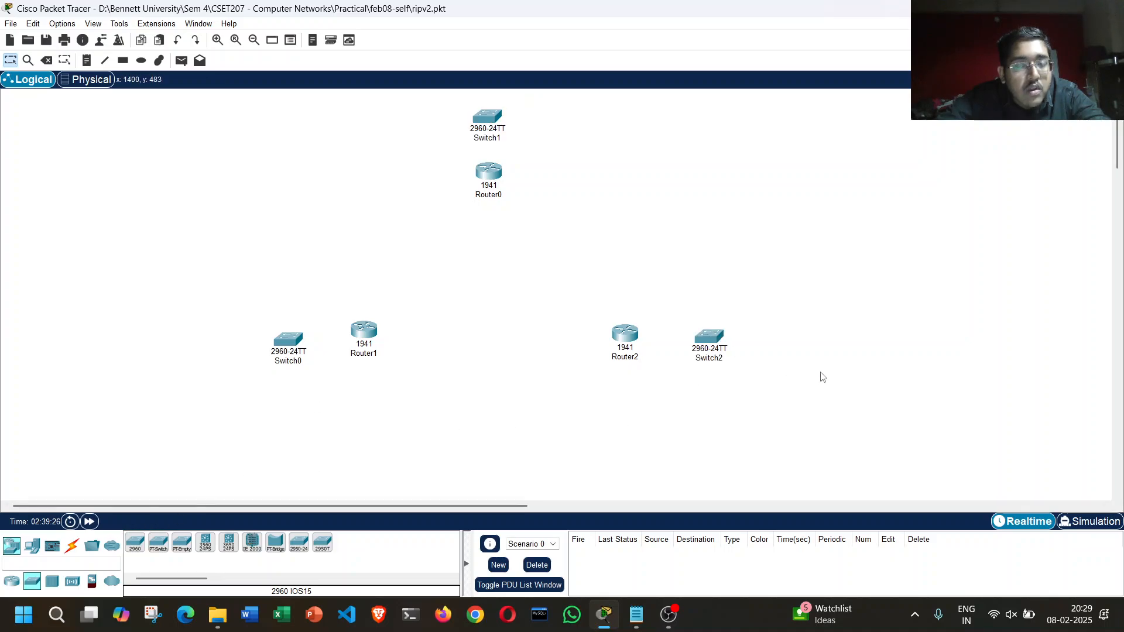
Step: Add three PCs to the workspace, one beside each of Switch0, Switch1 and Switch2
{"action": "left_click", "coordinate": [33, 546]}
{"action": "left_click", "coordinate": [135, 543]}
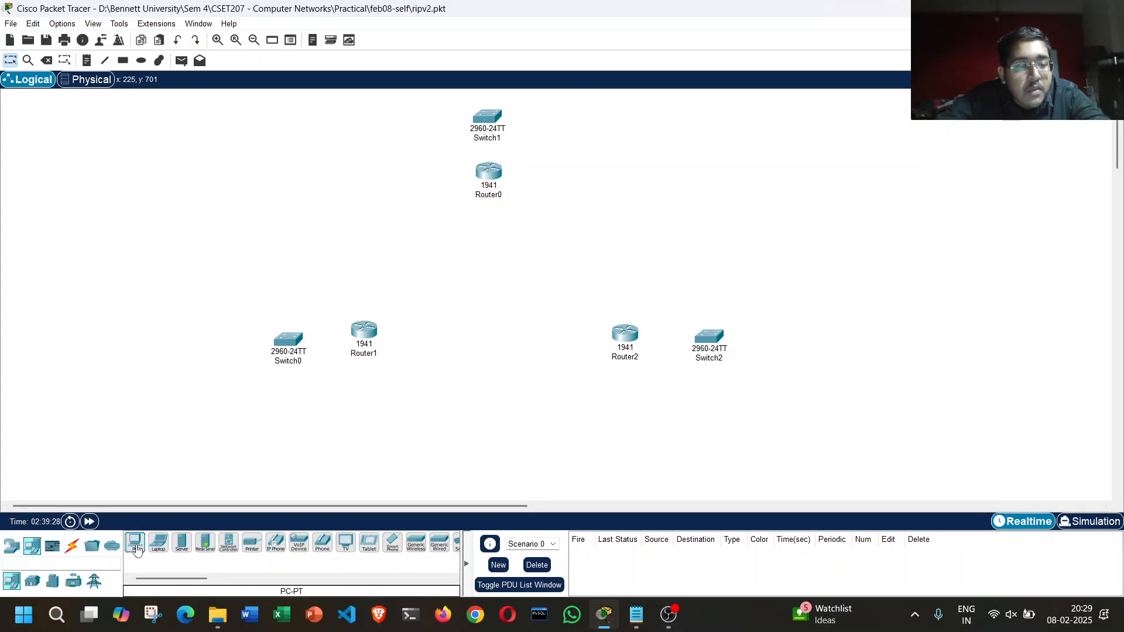
{"action": "left_click", "coordinate": [211, 353]}
{"action": "left_click", "coordinate": [134, 543]}
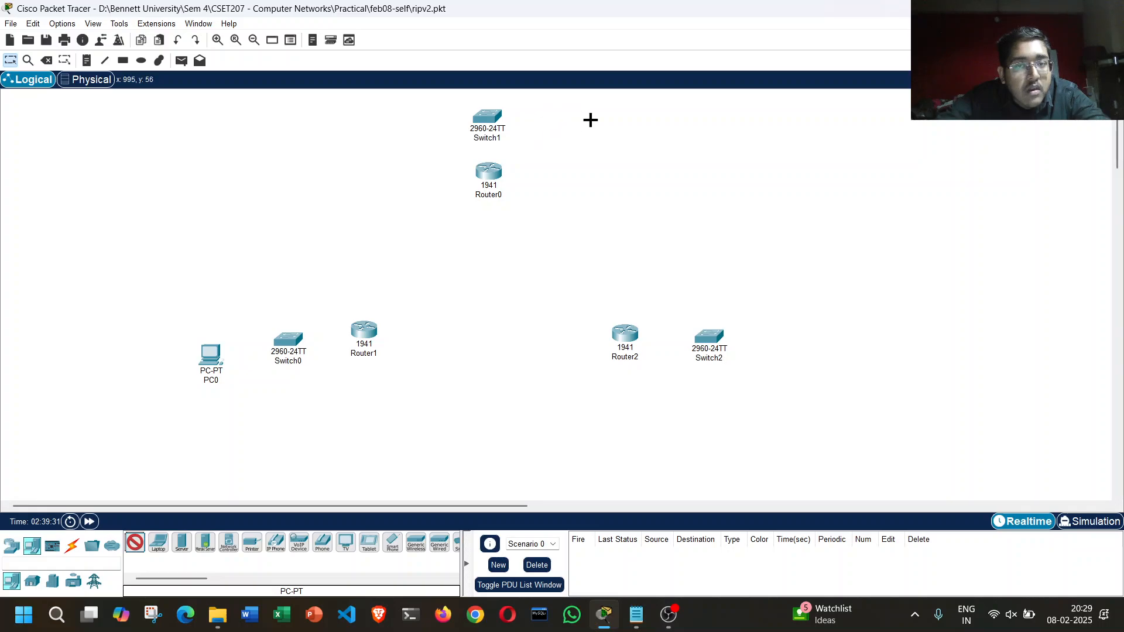
{"action": "left_click", "coordinate": [604, 117]}
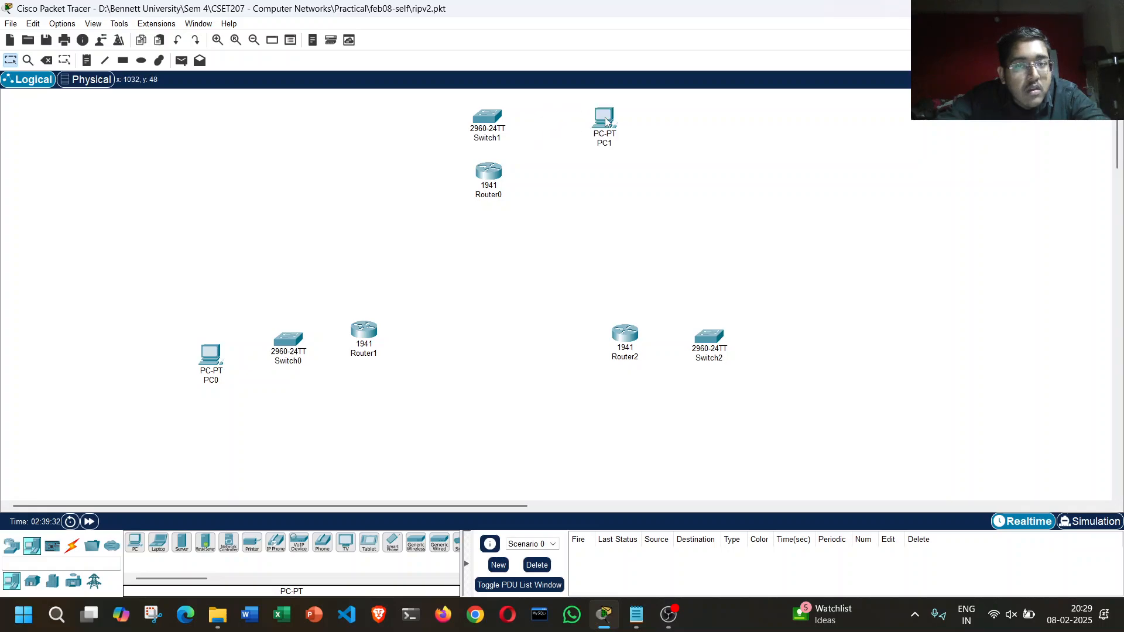
{"action": "left_click", "coordinate": [135, 542]}
{"action": "left_click", "coordinate": [808, 351]}
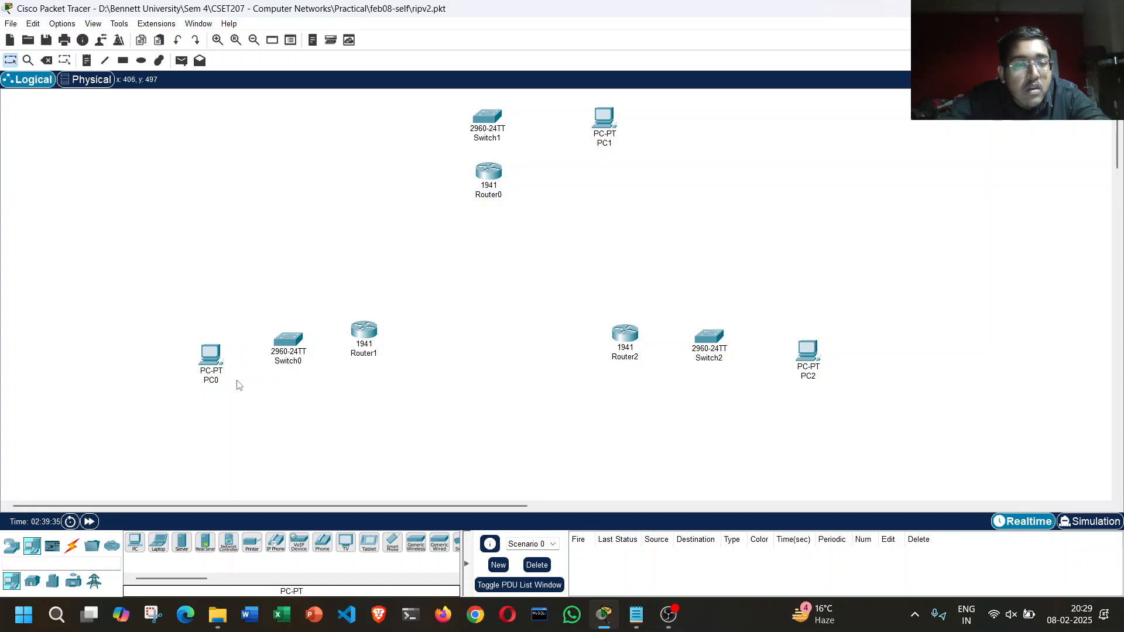
Step: Spread the devices into three branches: PC0 and Switch0 diagonally below Router1, PC2 and Switch2 diagonally below Router2, PC1 farther from Switch1
{"action": "left_click_drag", "start_coordinate": [210, 363], "coordinate": [154, 437]}
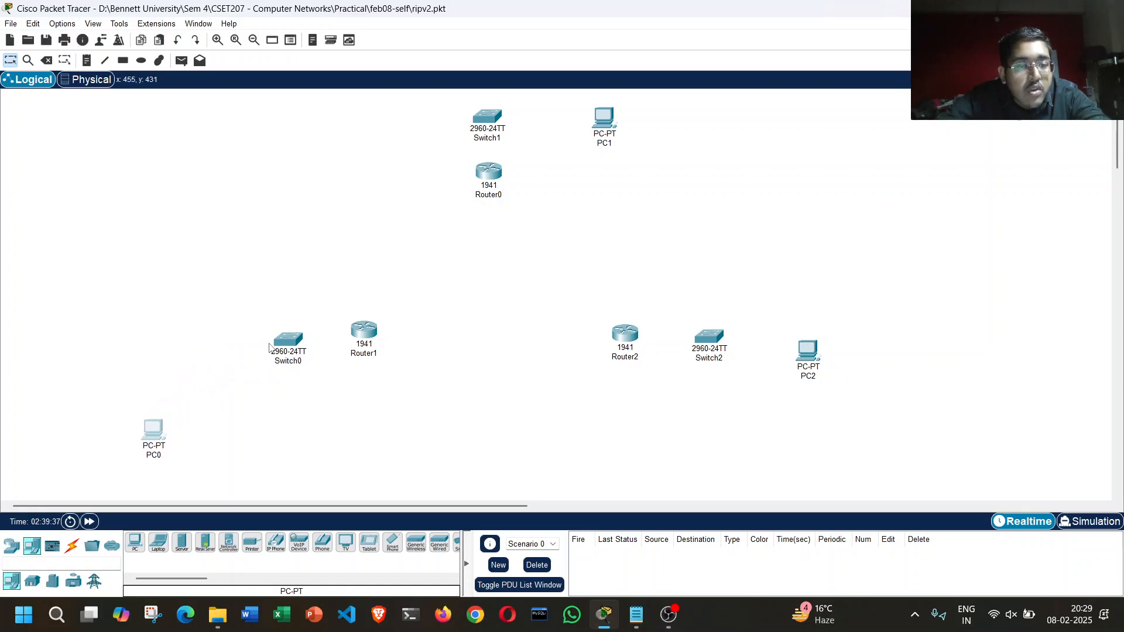
{"action": "left_click_drag", "start_coordinate": [269, 347], "coordinate": [228, 394]}
{"action": "left_click_drag", "start_coordinate": [371, 337], "coordinate": [361, 356]}
{"action": "left_click_drag", "start_coordinate": [487, 178], "coordinate": [494, 195]}
{"action": "mouse_move", "coordinate": [493, 123]}
{"action": "left_mouse_down"}
{"action": "mouse_move", "coordinate": [500, 146]}
{"action": "mouse_move", "coordinate": [504, 123]}
{"action": "left_mouse_up"}
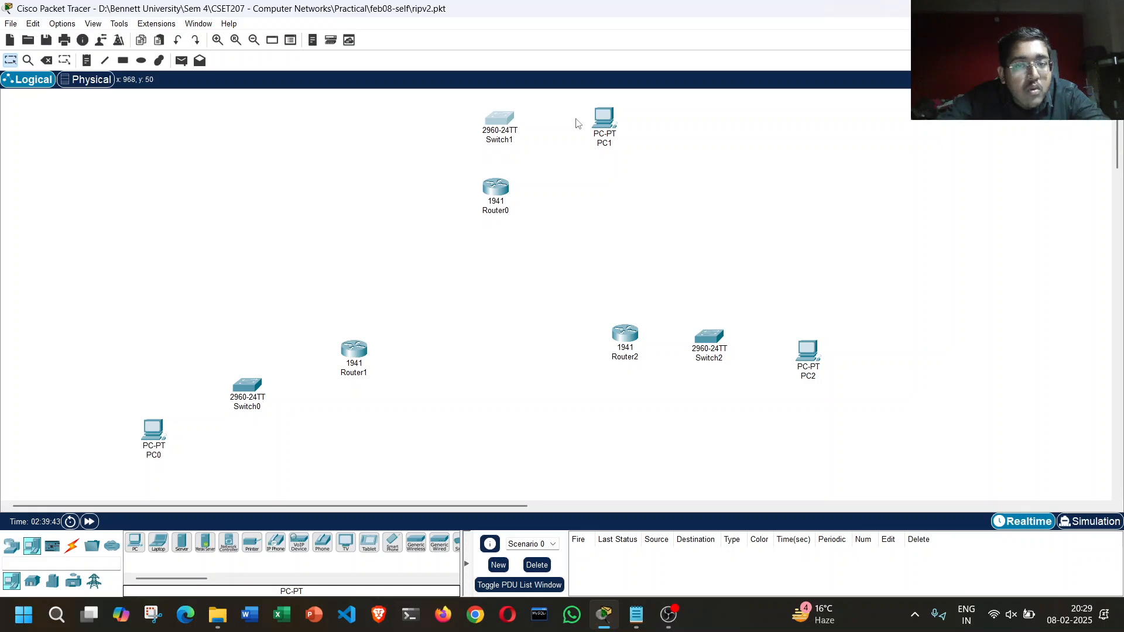
{"action": "left_click_drag", "start_coordinate": [610, 120], "coordinate": [651, 116]}
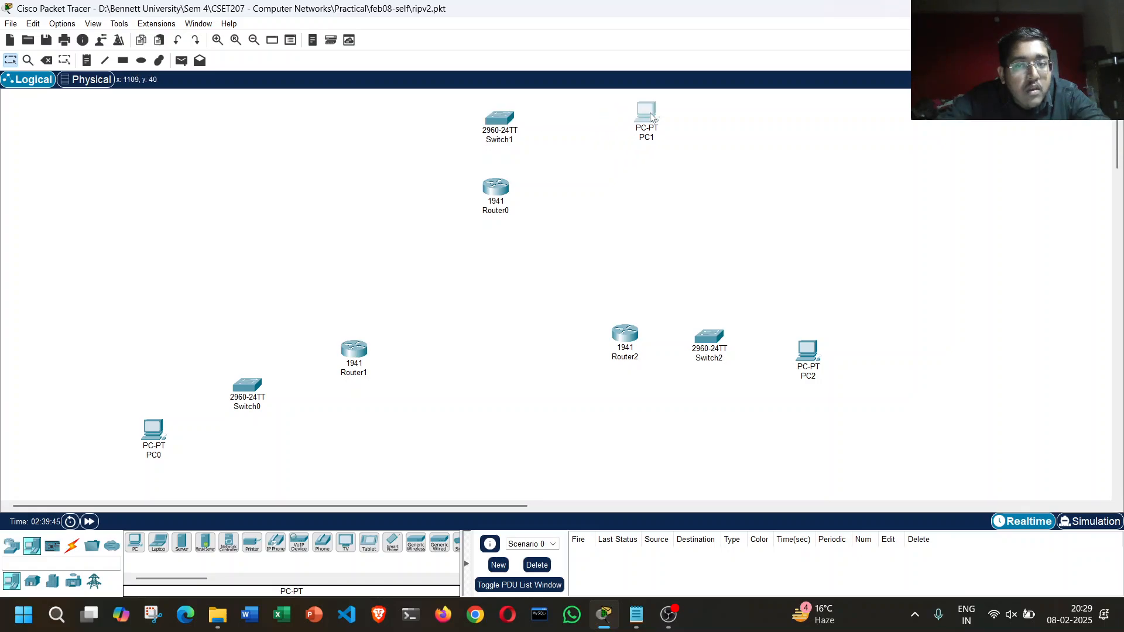
{"action": "left_click_drag", "start_coordinate": [634, 359], "coordinate": [644, 386]}
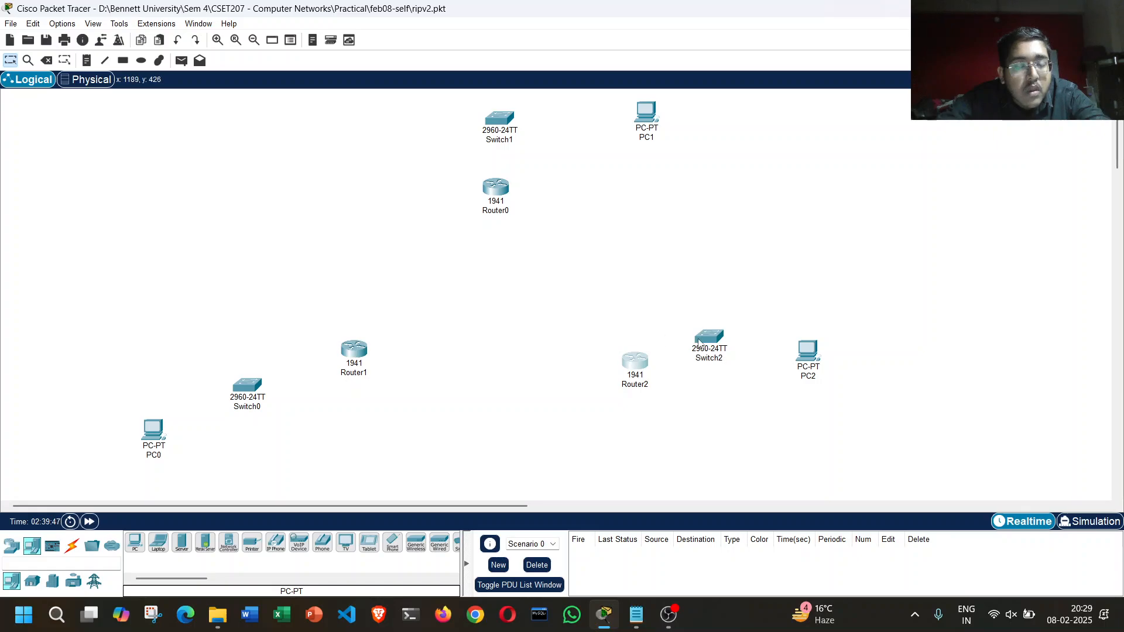
{"action": "left_click_drag", "start_coordinate": [698, 344], "coordinate": [739, 392]}
{"action": "left_click_drag", "start_coordinate": [803, 353], "coordinate": [871, 417]}
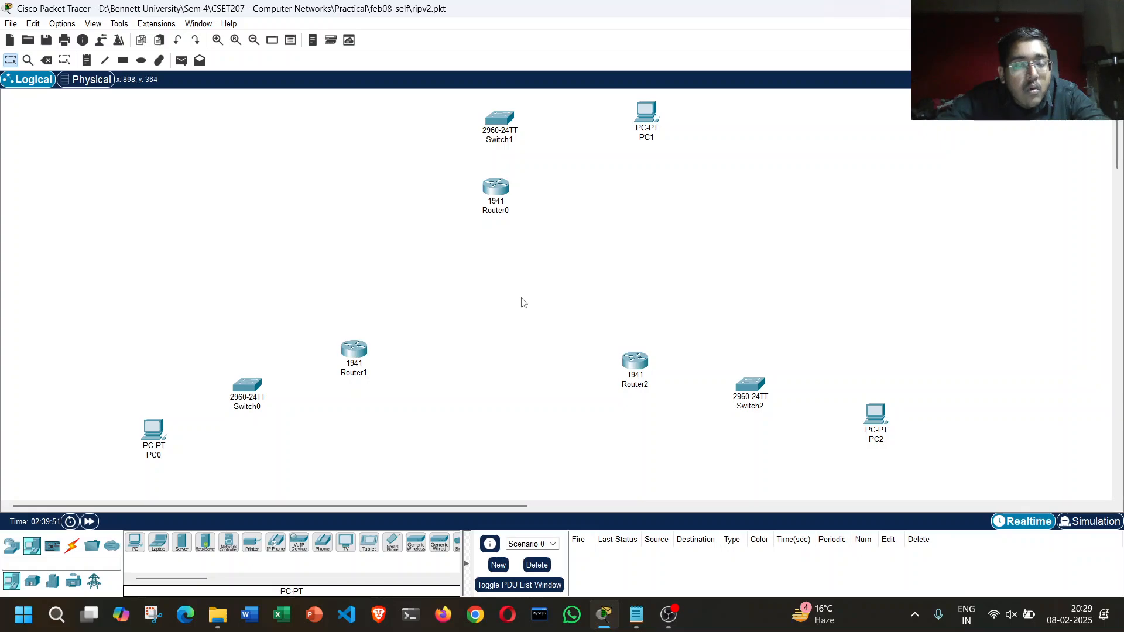
Step: Open Router0, look over its configurable interfaces, and bring up its physical device view
{"action": "left_click", "coordinate": [489, 188]}
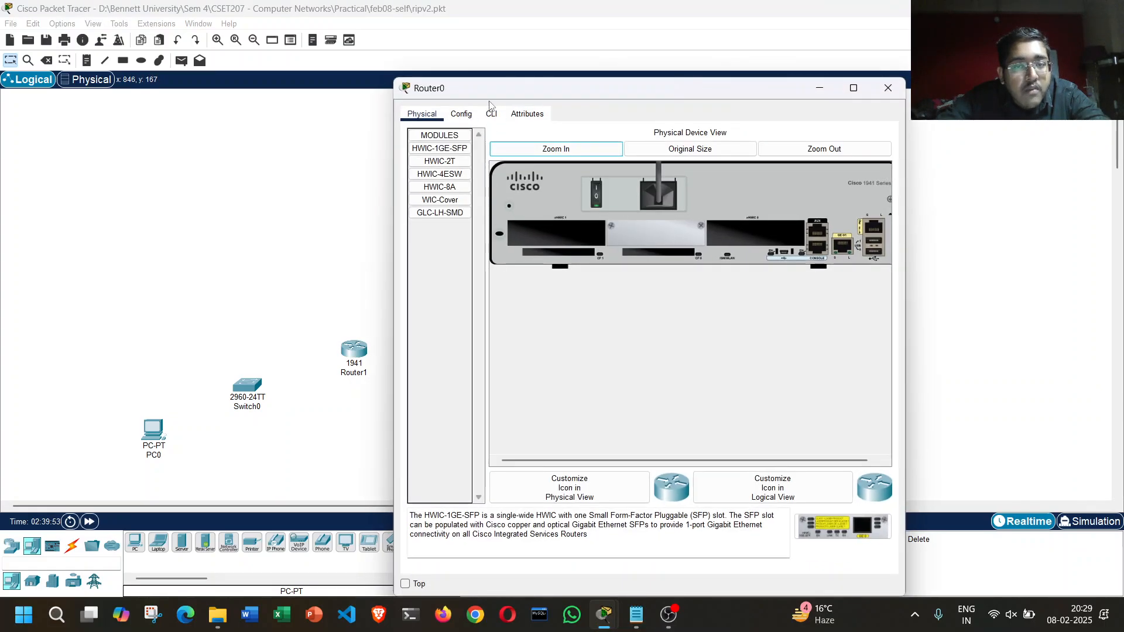
{"action": "left_click", "coordinate": [461, 114]}
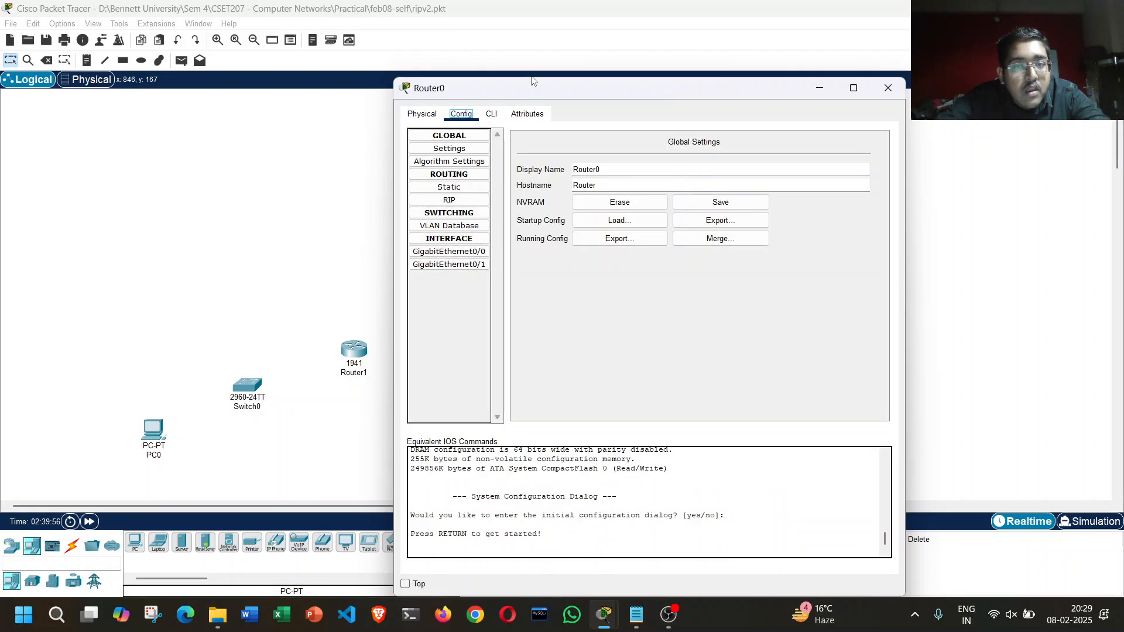
{"action": "left_click_drag", "start_coordinate": [533, 88], "coordinate": [640, 440]}
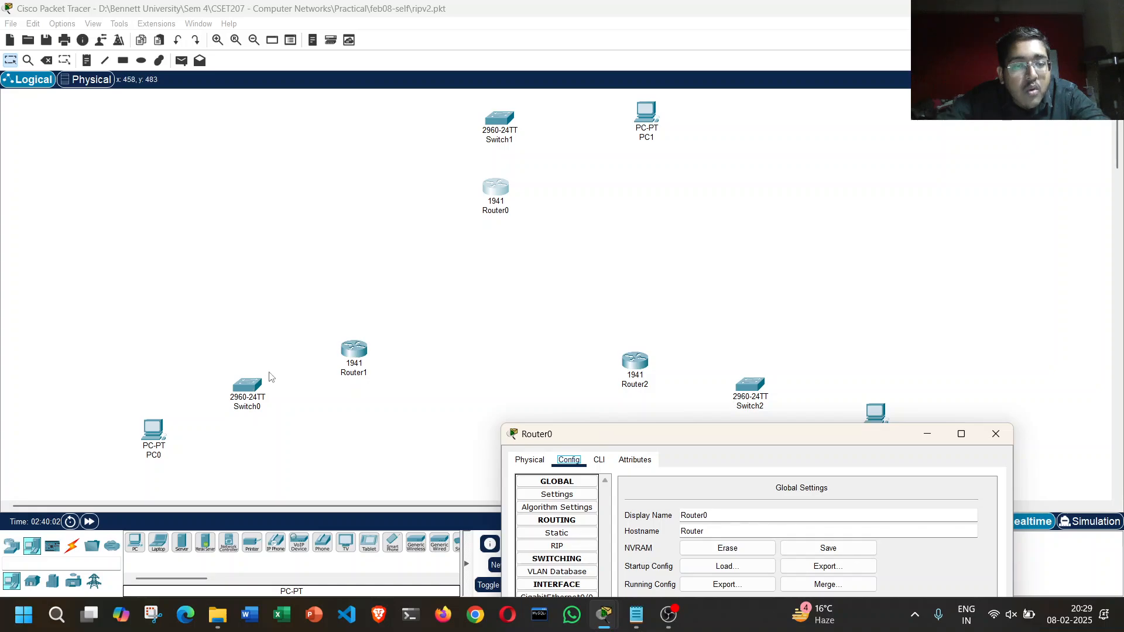
{"action": "left_click_drag", "start_coordinate": [564, 442], "coordinate": [478, 91]}
{"action": "left_click", "coordinate": [443, 109]}
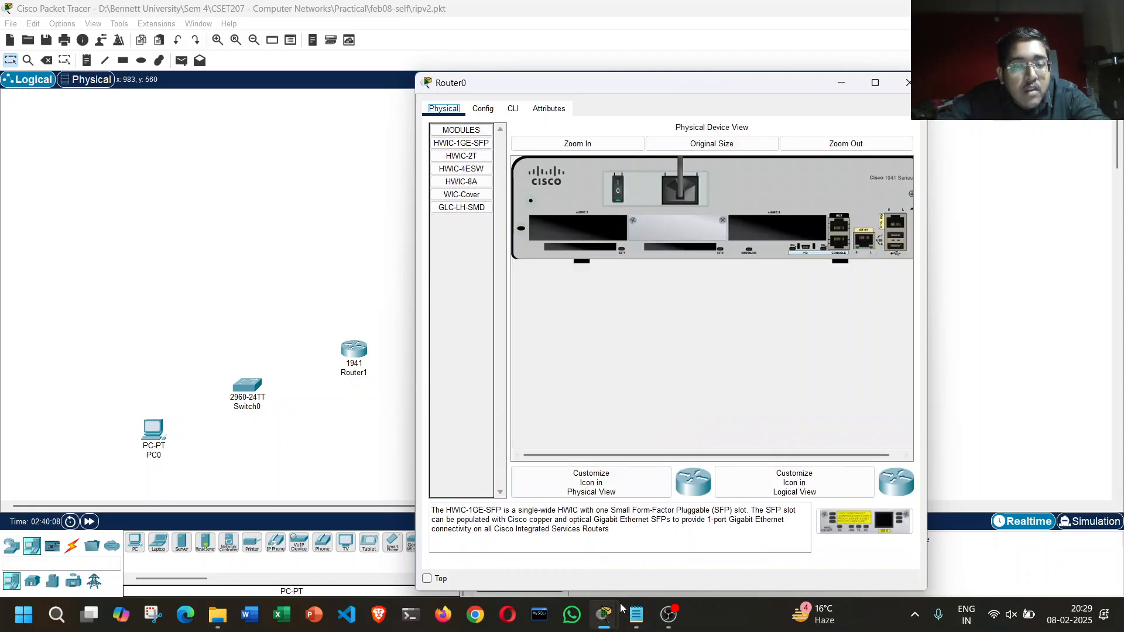
Step: Switch to Notepad and add the line "2. Enable the serial ports" to ripv2-step.txt
{"action": "left_click", "coordinate": [636, 615]}
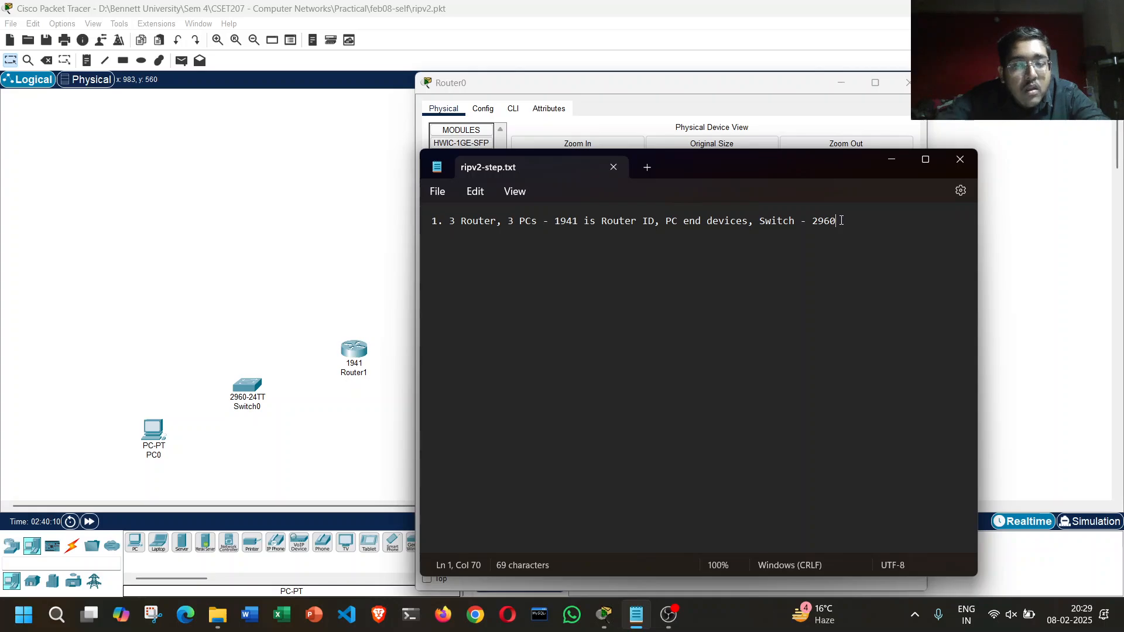
{"action": "key", "text": "Return"}
{"action": "type", "text": "2. En"}
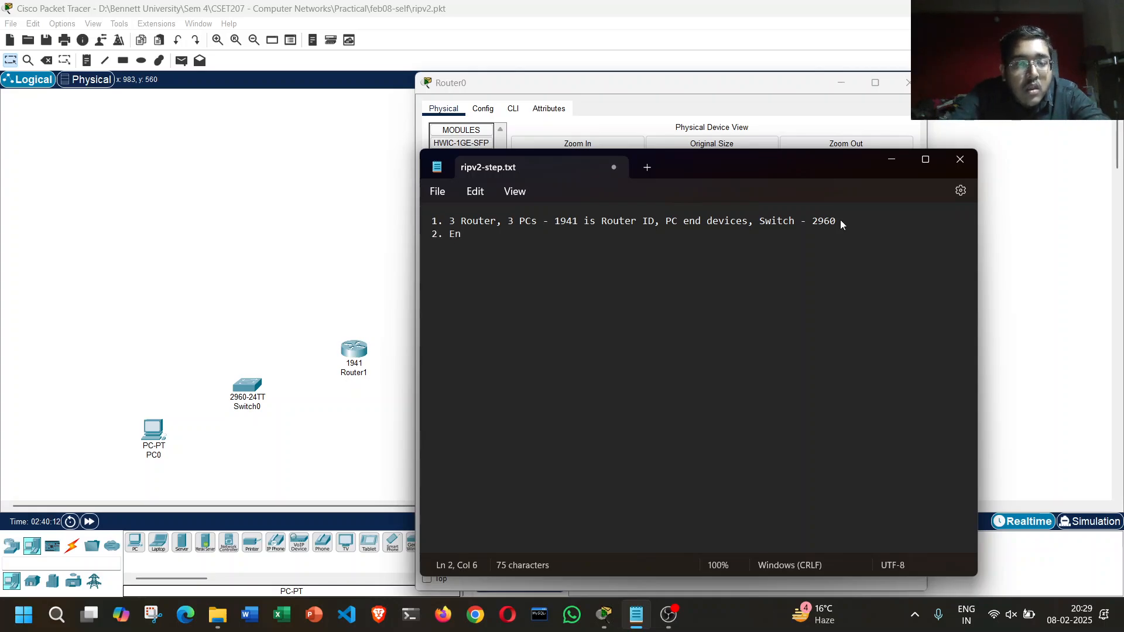
{"action": "type", "text": "able the serial"}
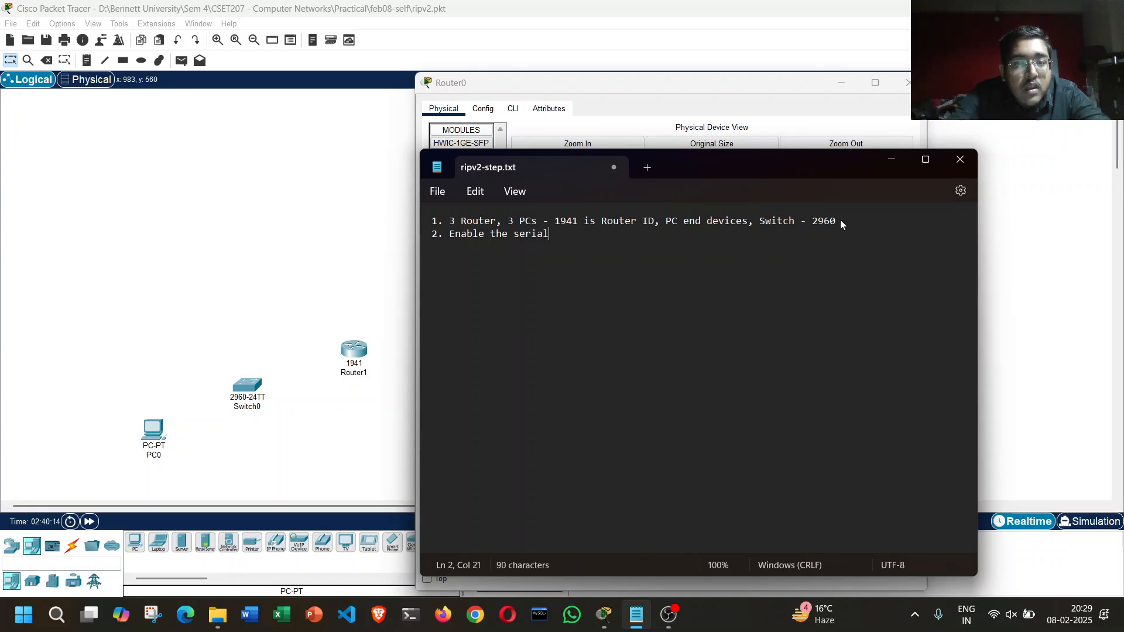
{"action": "type", "text": " ports"}
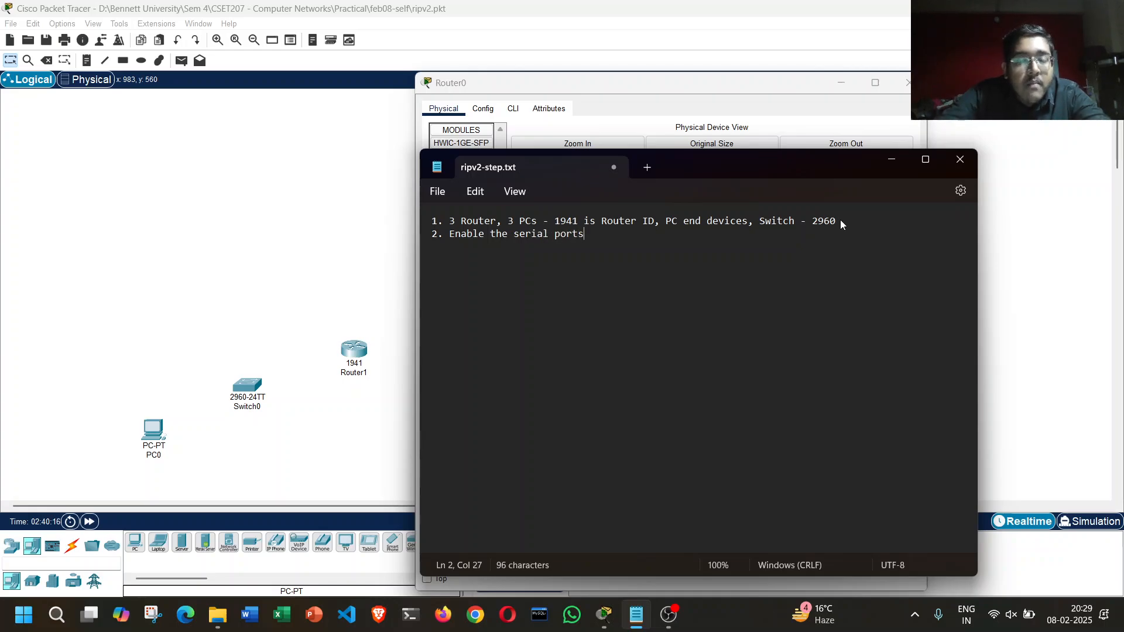
{"action": "left_click_drag", "start_coordinate": [541, 164], "coordinate": [609, 281]}
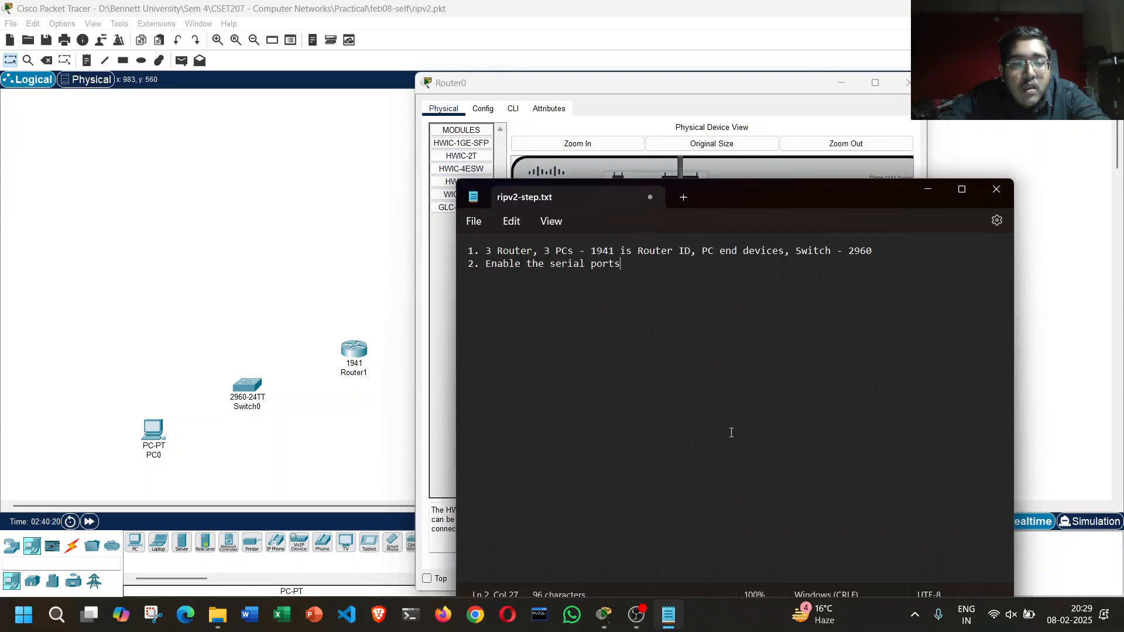
Step: Return to Router0 in Packet Tracer and read the description of the HWIC-2T module
{"action": "left_click", "coordinate": [623, 84]}
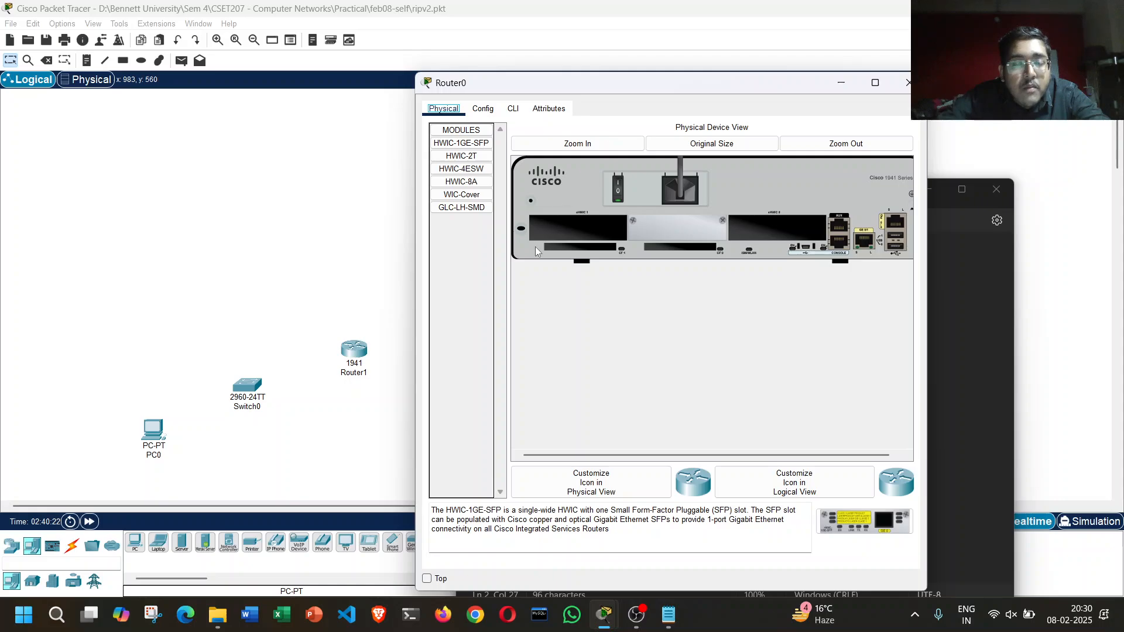
{"action": "left_click", "coordinate": [454, 156]}
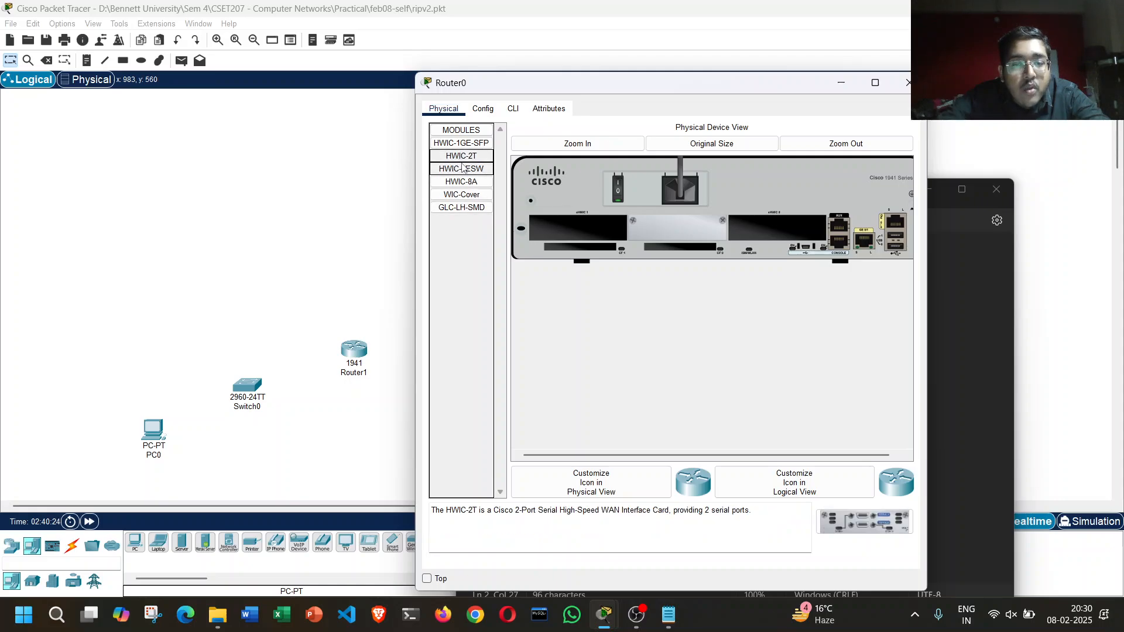
{"action": "left_click", "coordinate": [509, 516]}
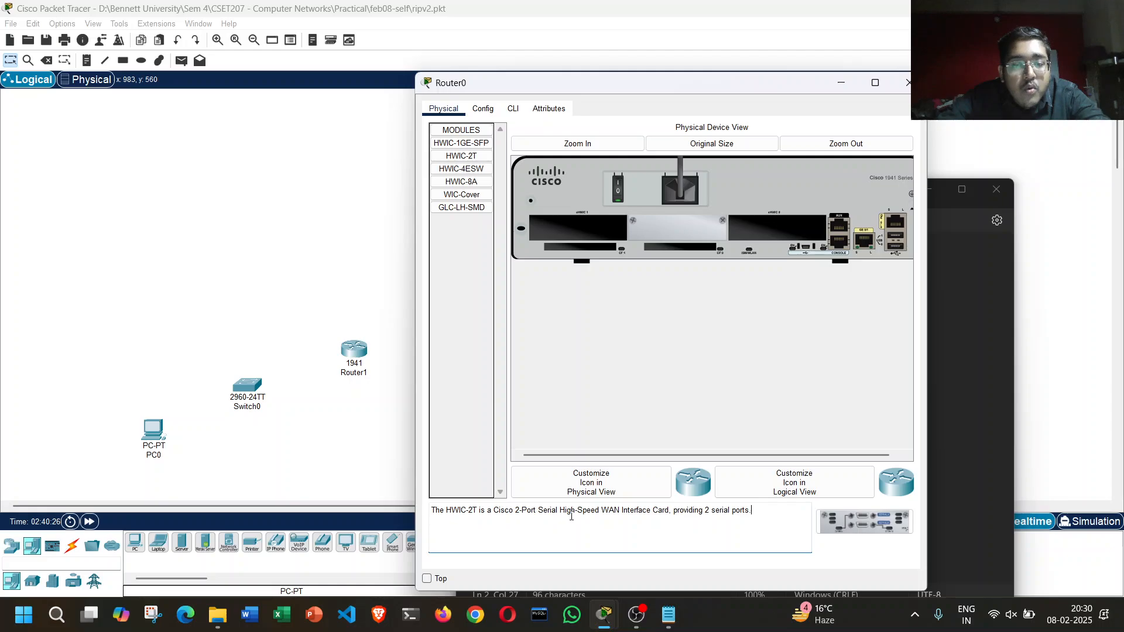
{"action": "left_click_drag", "start_coordinate": [620, 513], "coordinate": [753, 515]}
{"action": "left_click", "coordinate": [757, 515]}
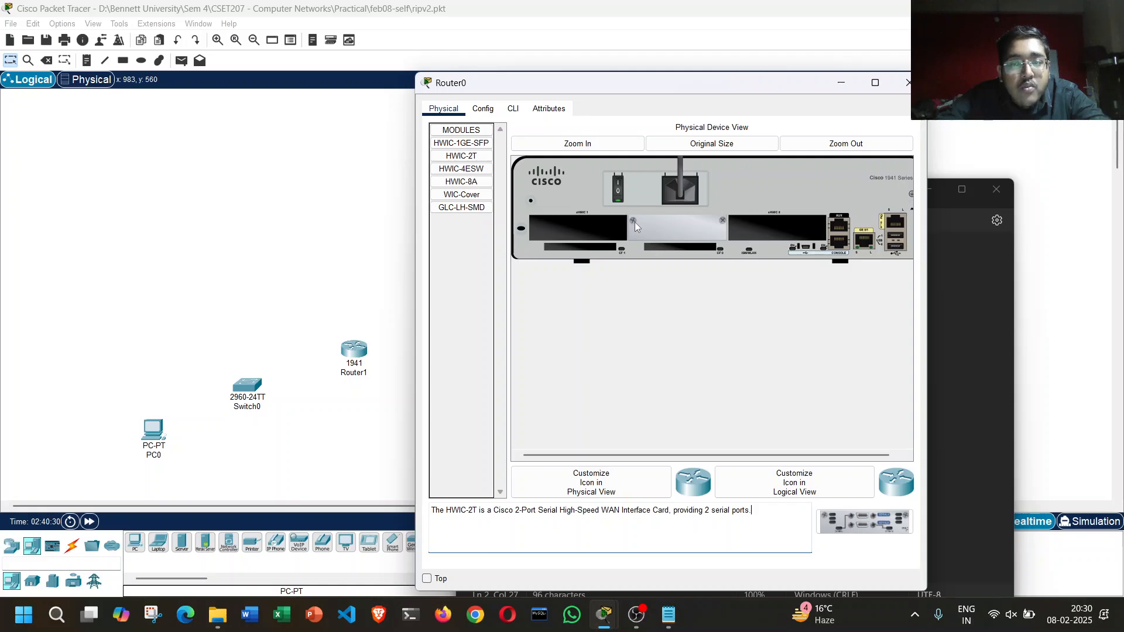
Step: Power off Router0, install an HWIC-2T module in the slot beside the console ports, power it back on, and close its window
{"action": "left_click", "coordinate": [671, 245]}
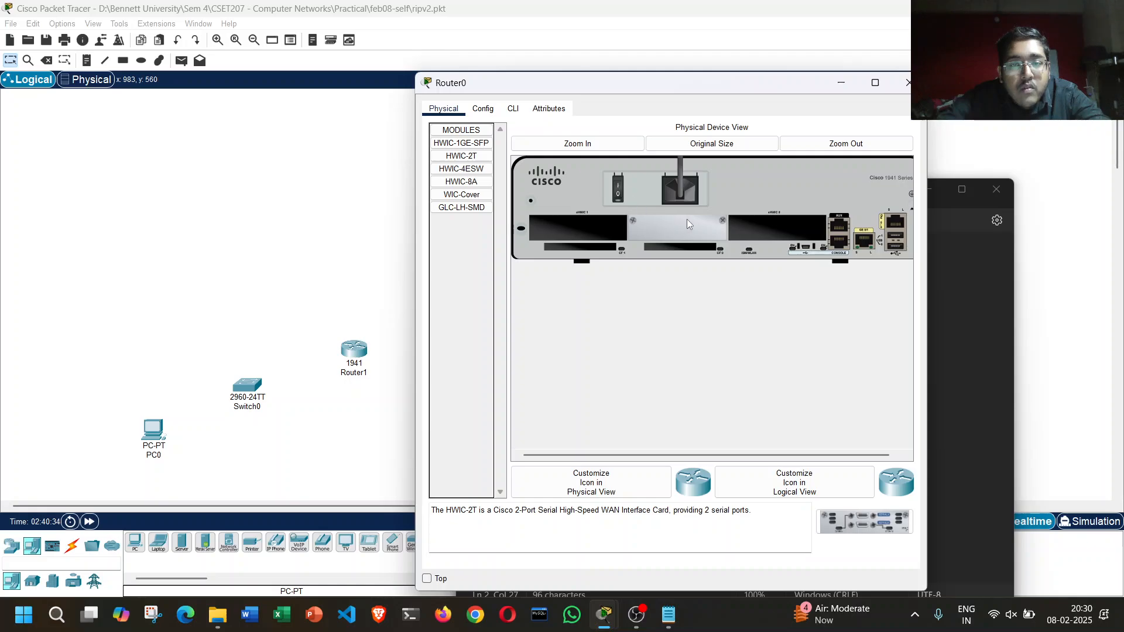
{"action": "left_click_drag", "start_coordinate": [477, 161], "coordinate": [768, 226]}
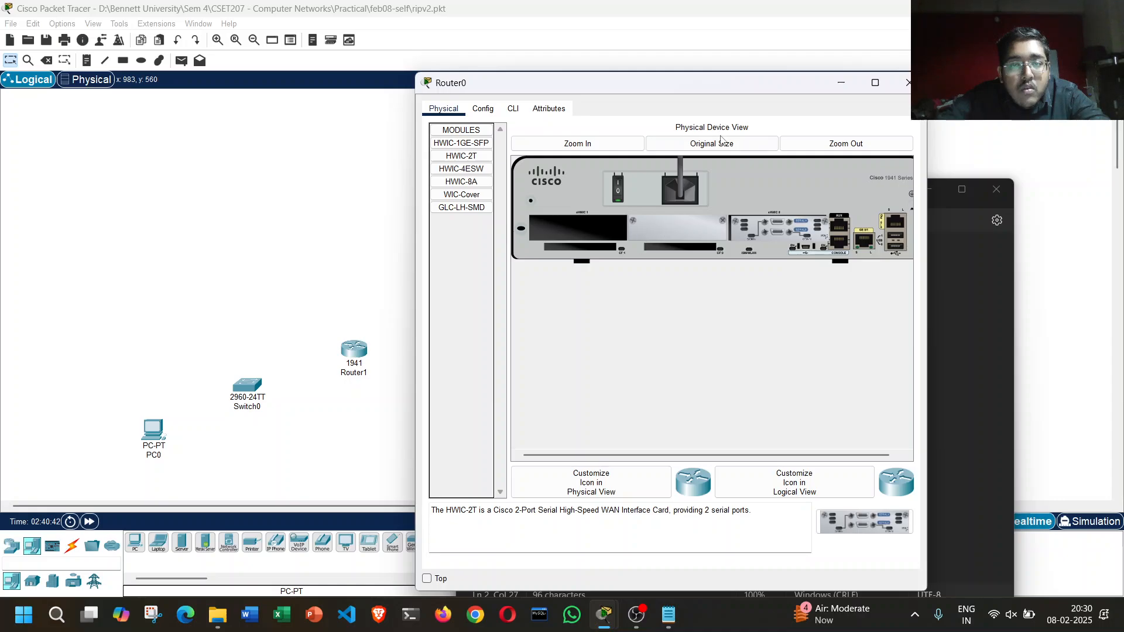
{"action": "left_click", "coordinate": [797, 145]}
{"action": "left_click", "coordinate": [577, 144]}
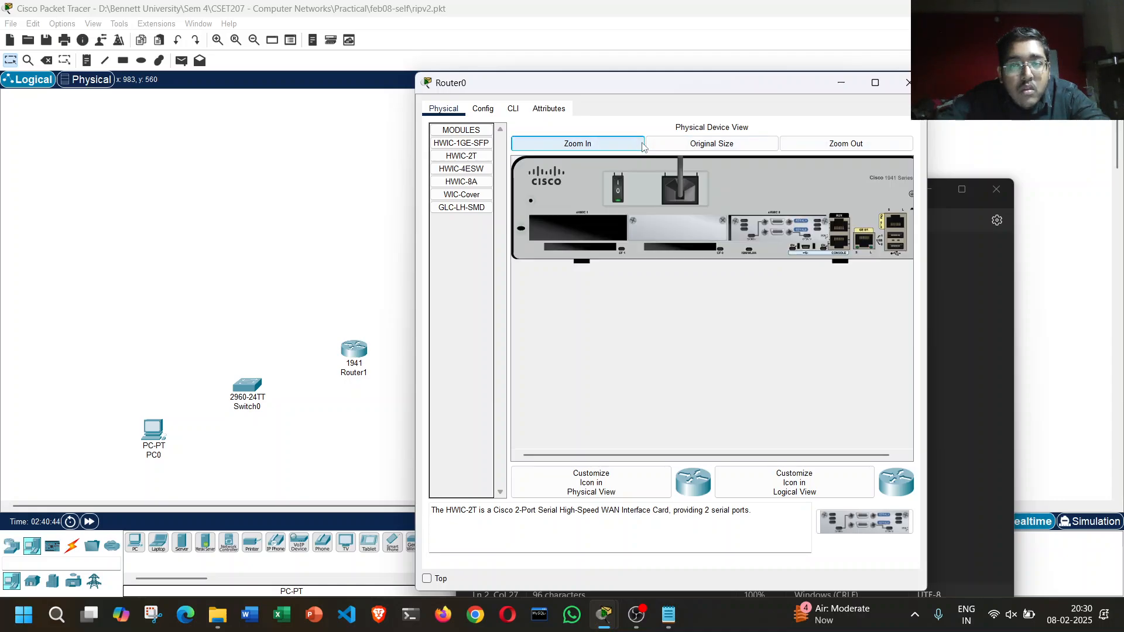
{"action": "left_click", "coordinate": [908, 82]}
Step: Extend line 2 of ripv2-step.txt with ", for all routers", save the file, and return to the topology
{"action": "left_click", "coordinate": [720, 272]}
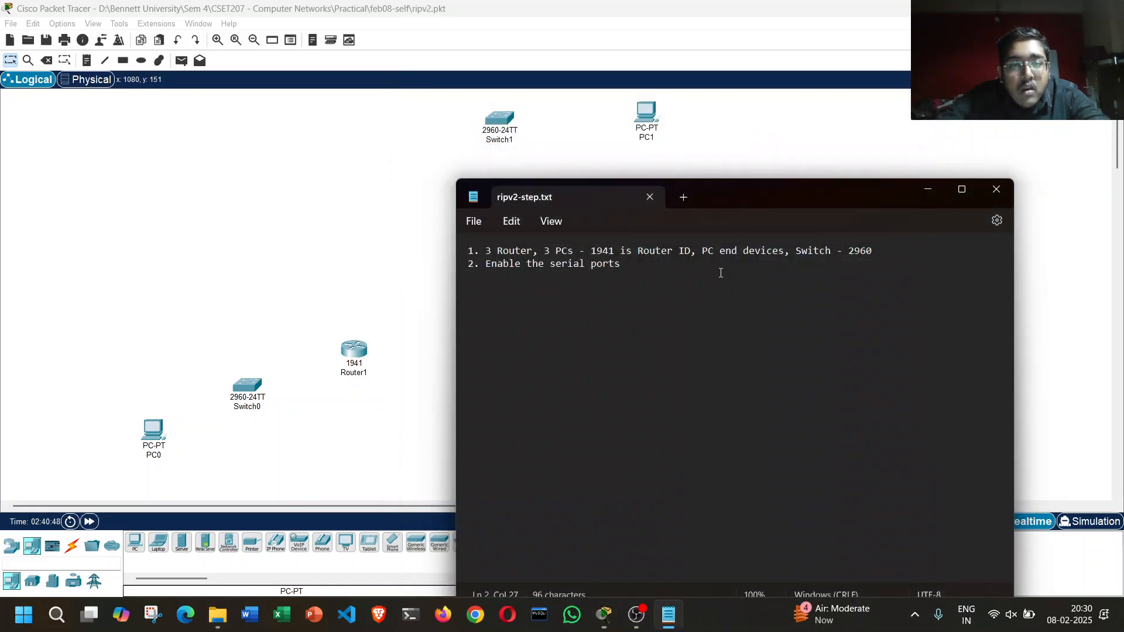
{"action": "type", "text": ", fo"}
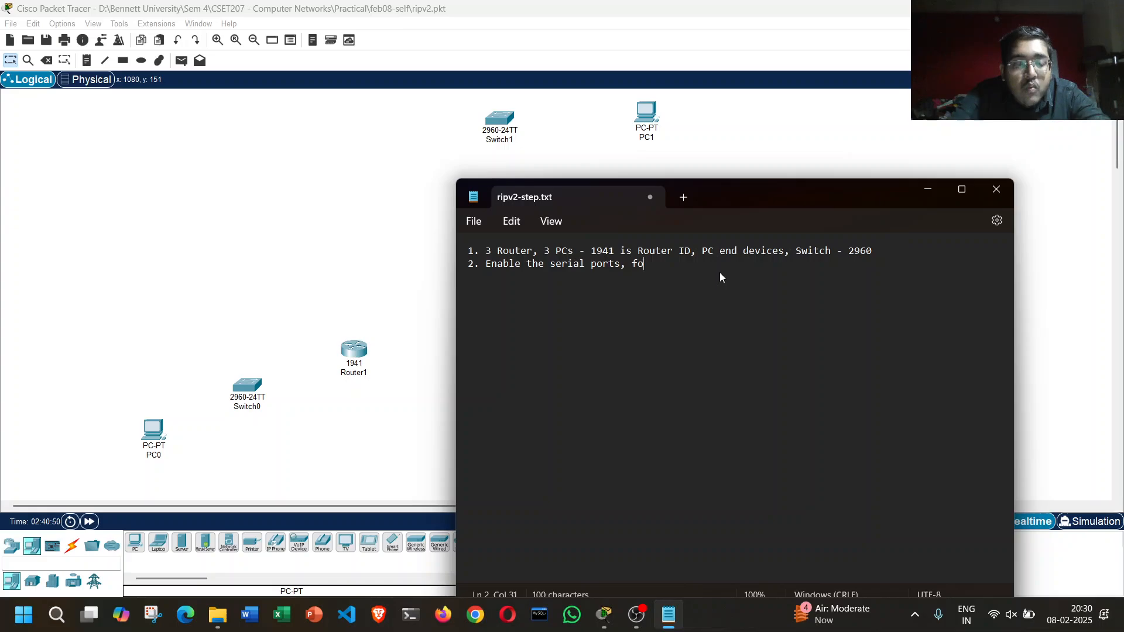
{"action": "key", "text": "BackSpace"}
{"action": "type", "text": "or all routers"}
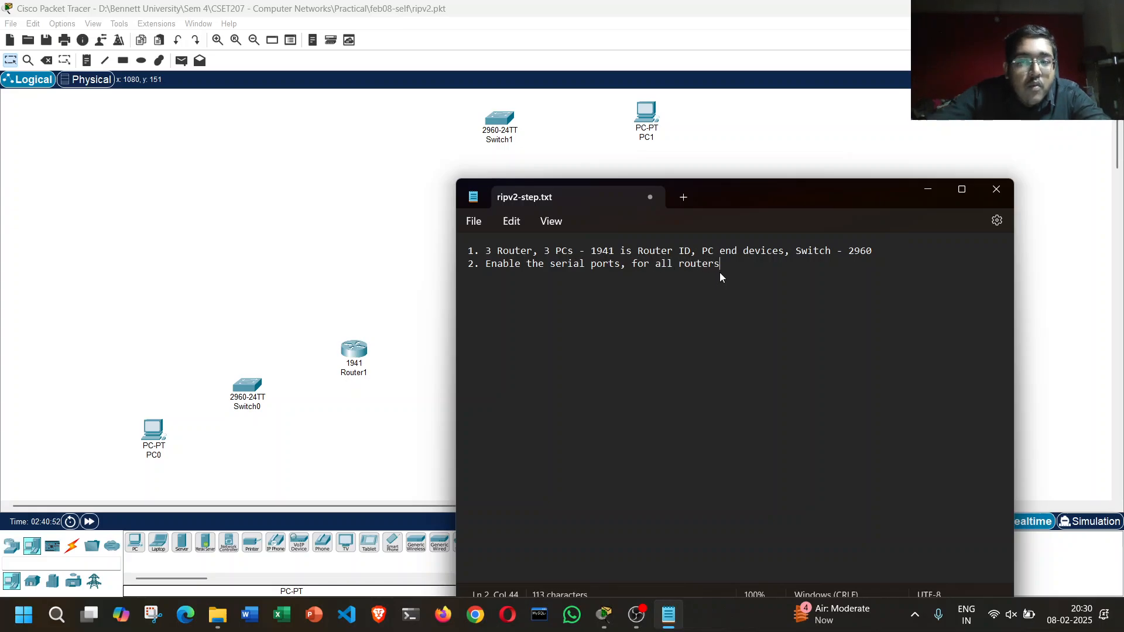
{"action": "key", "text": "ctrl+s"}
{"action": "left_click", "coordinate": [927, 189]}
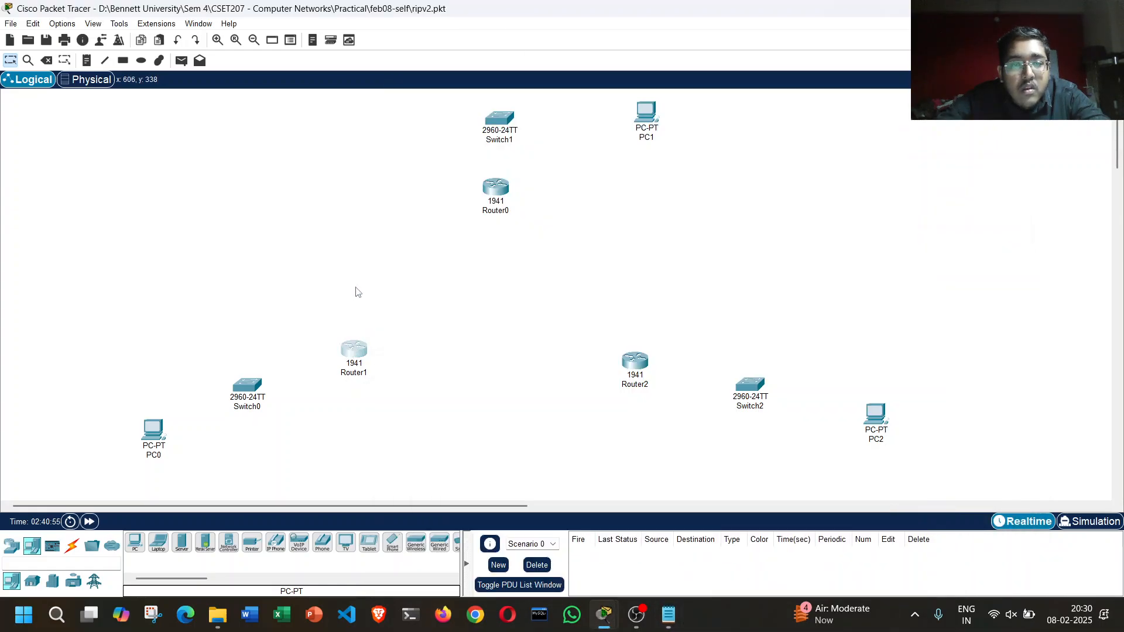
Step: Power off Router1, install an HWIC-2T module in the slot beside the console ports, and power it back on
{"action": "mouse_move", "coordinate": [604, 620]}
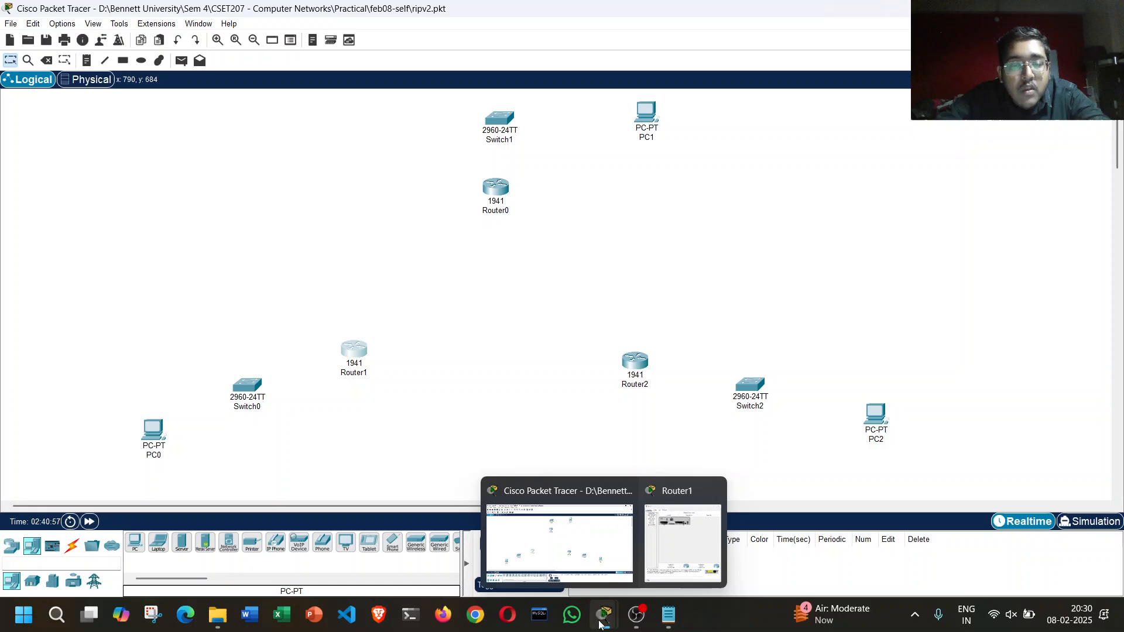
{"action": "left_click", "coordinate": [673, 550]}
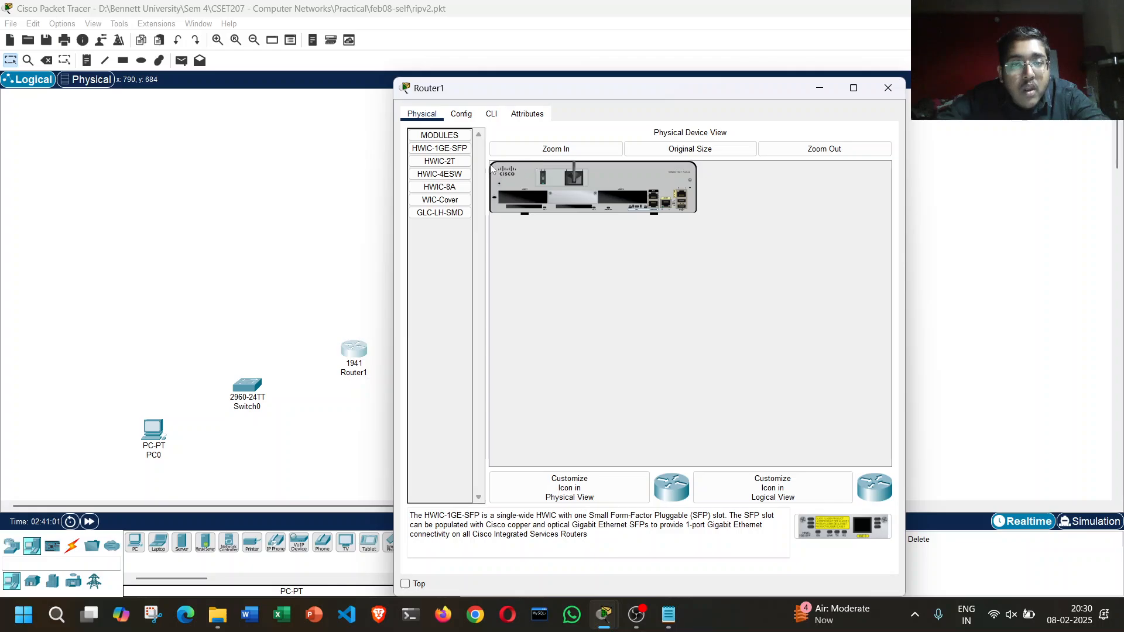
{"action": "left_click", "coordinate": [530, 150]}
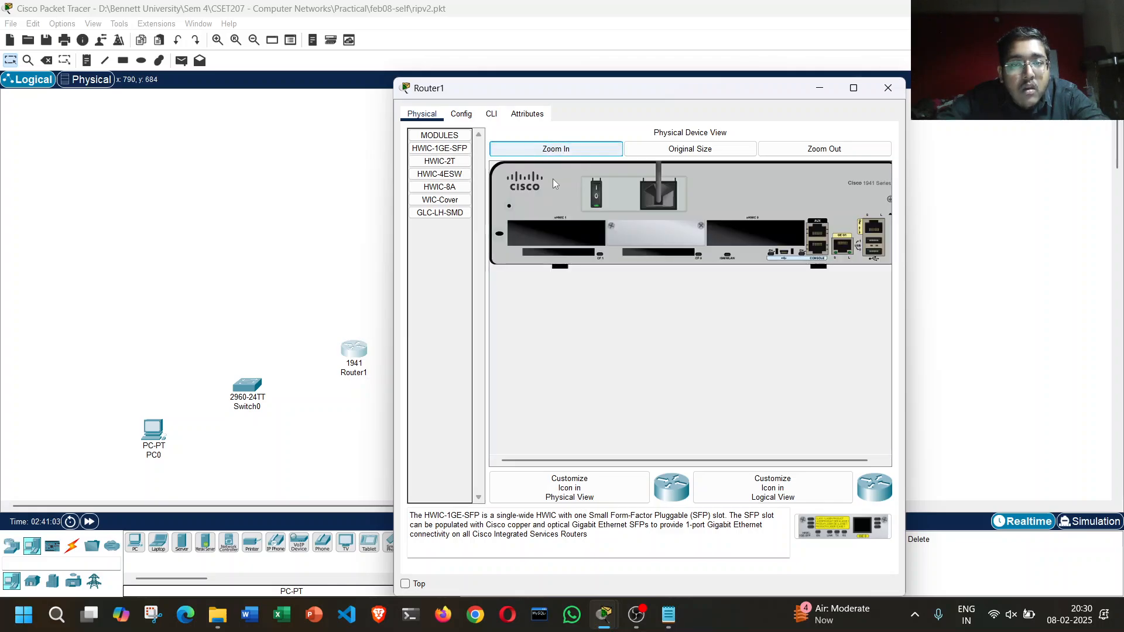
{"action": "left_click_drag", "start_coordinate": [458, 166], "coordinate": [743, 231]}
{"action": "left_click", "coordinate": [596, 193]}
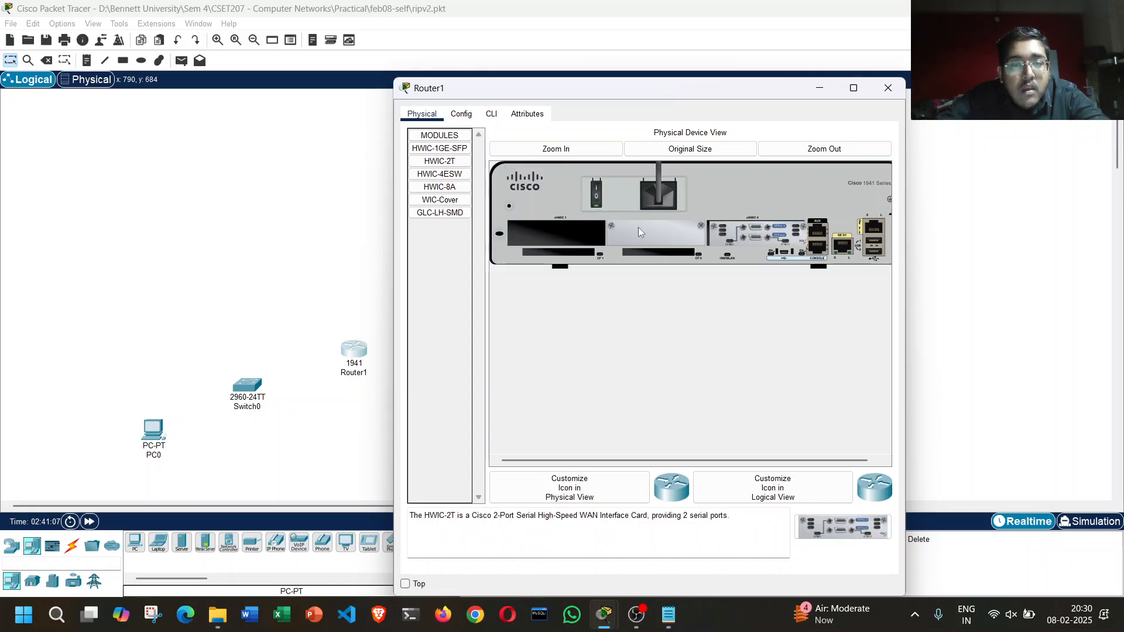
{"action": "left_click", "coordinate": [888, 88]}
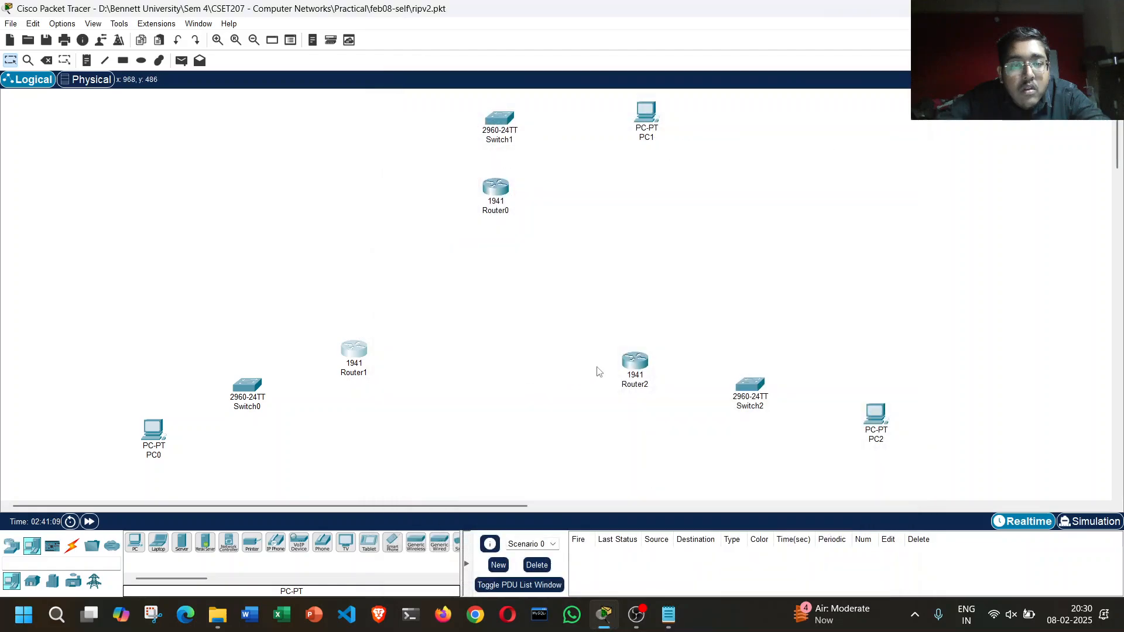
Step: Power off Router2, install an HWIC-2T module in the slot beside the console ports, and power it back on
{"action": "left_click", "coordinate": [627, 367]}
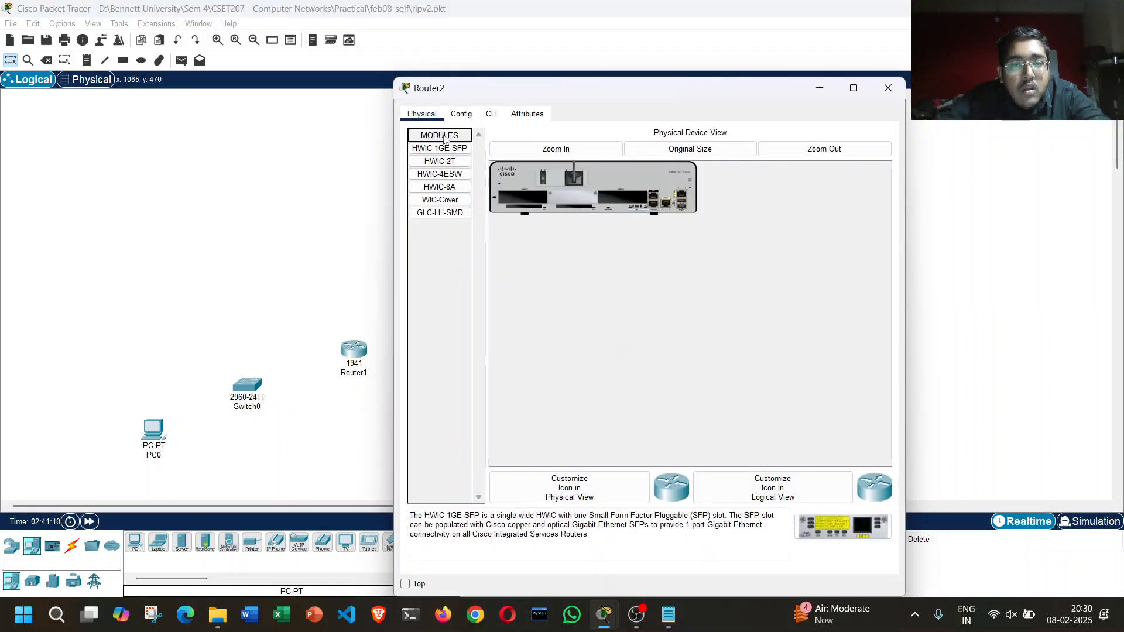
{"action": "left_click", "coordinate": [548, 150]}
{"action": "left_click", "coordinate": [449, 164]}
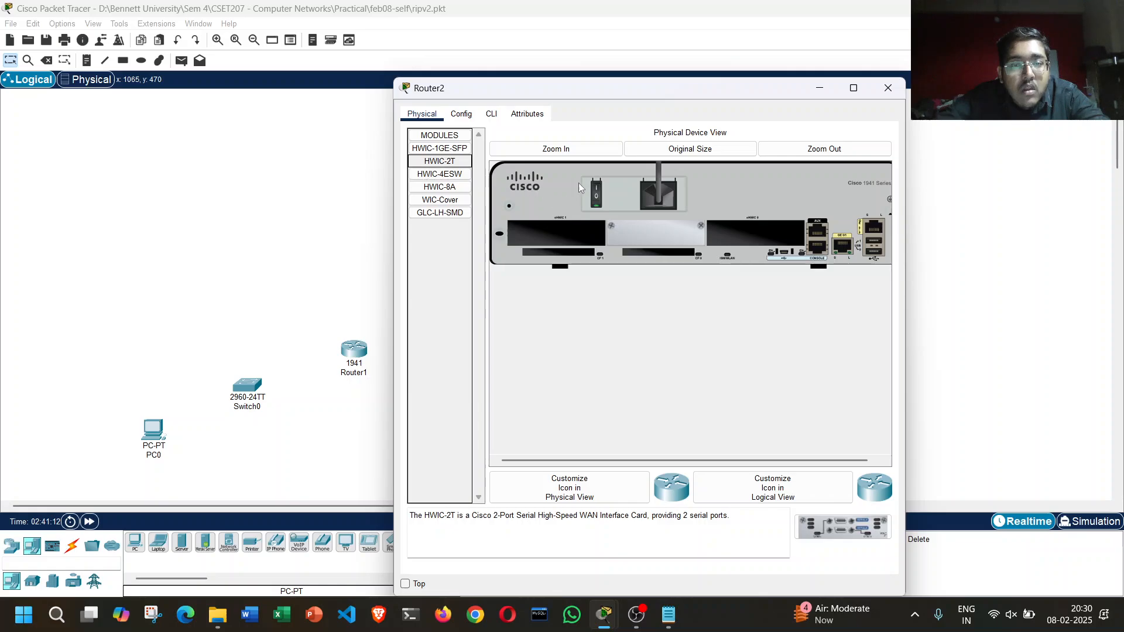
{"action": "left_click_drag", "start_coordinate": [455, 166], "coordinate": [755, 233]}
{"action": "left_click", "coordinate": [595, 195]}
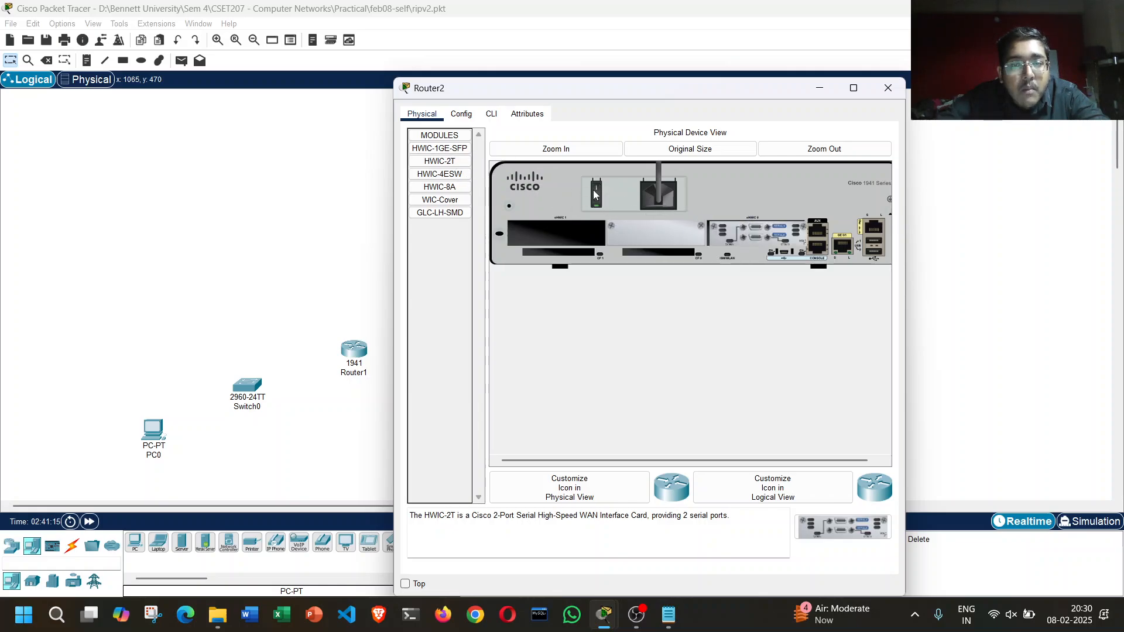
{"action": "left_click", "coordinate": [889, 88]}
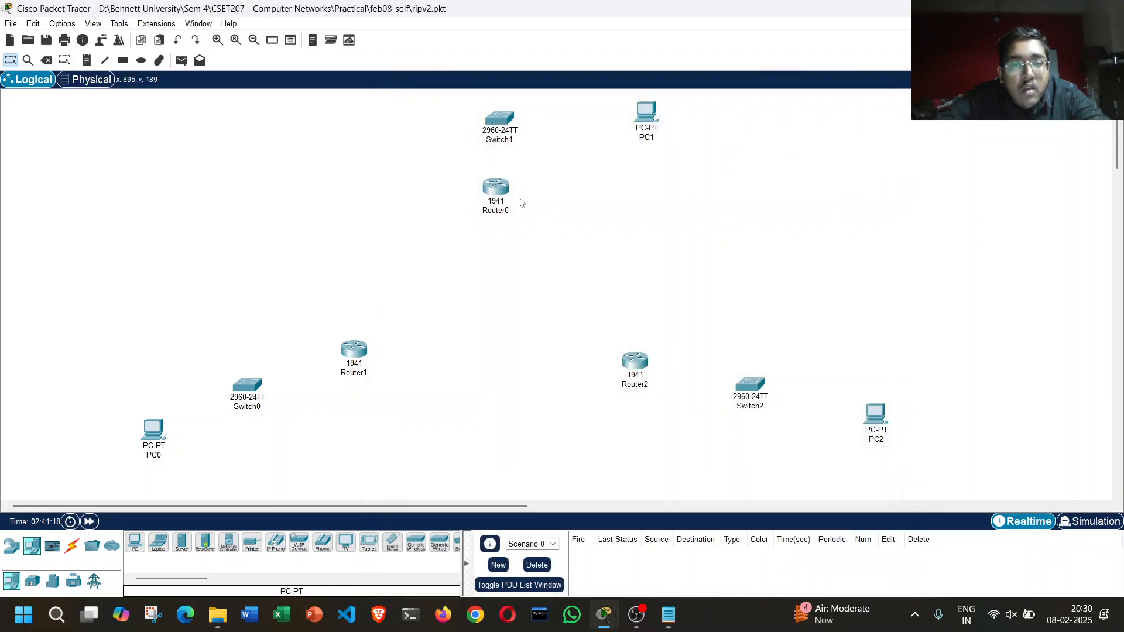
Step: Check Router0's configuration for the newly added serial interfaces
{"action": "left_click", "coordinate": [492, 193]}
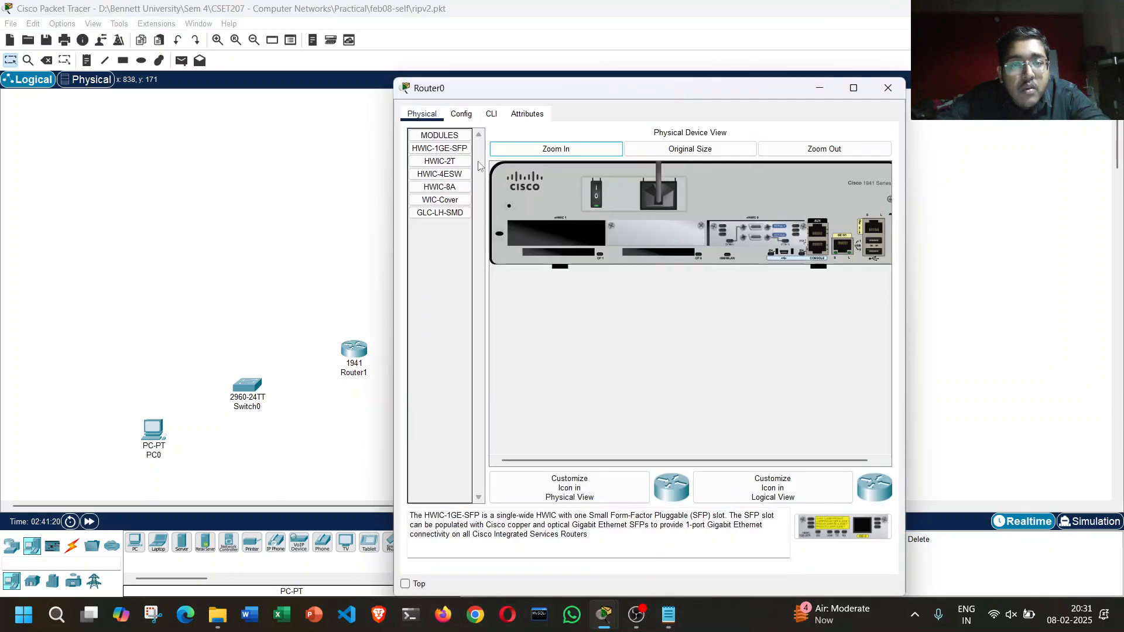
{"action": "left_click", "coordinate": [468, 116]}
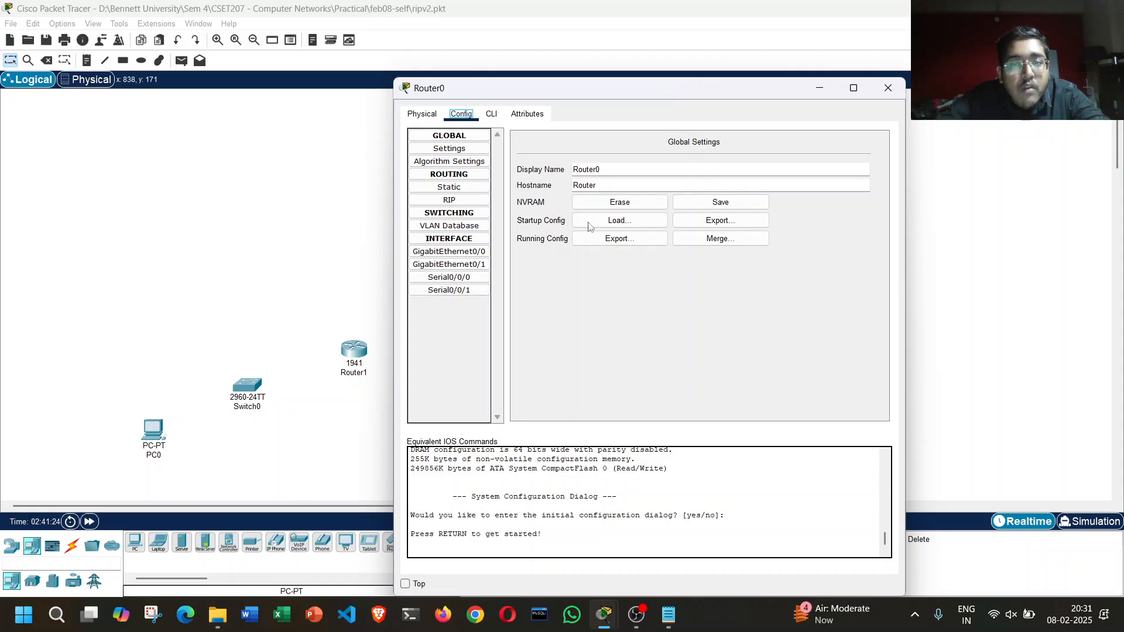
{"action": "left_click", "coordinate": [889, 89]}
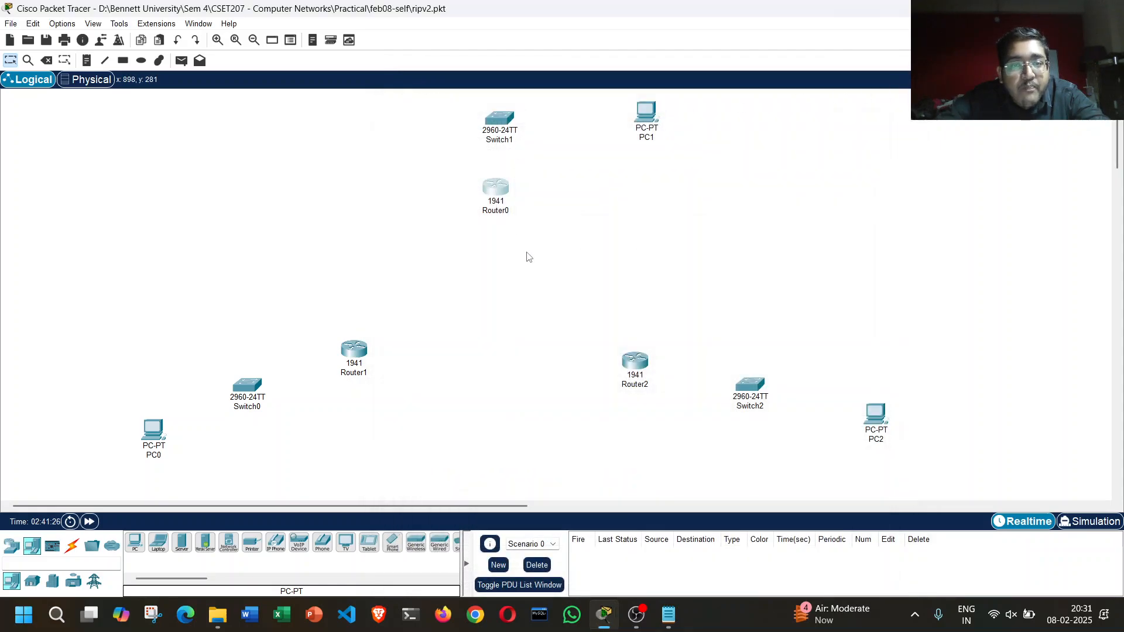
Step: Connect Router0 to Router1 using the automatically chosen connection type
{"action": "left_click", "coordinate": [72, 545]}
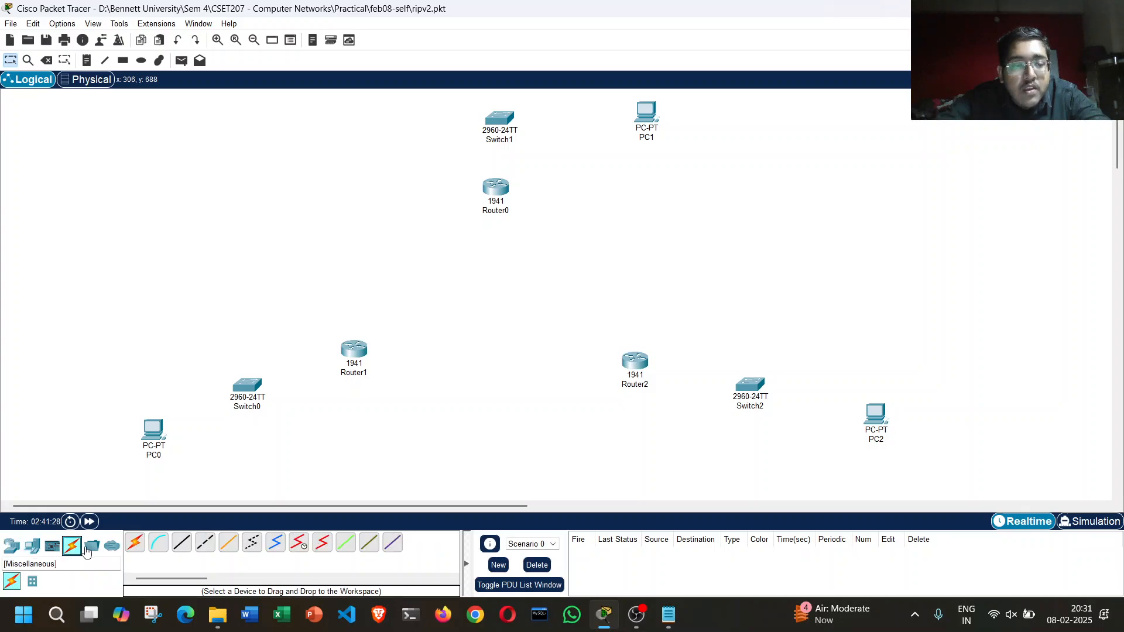
{"action": "left_click", "coordinate": [136, 545]}
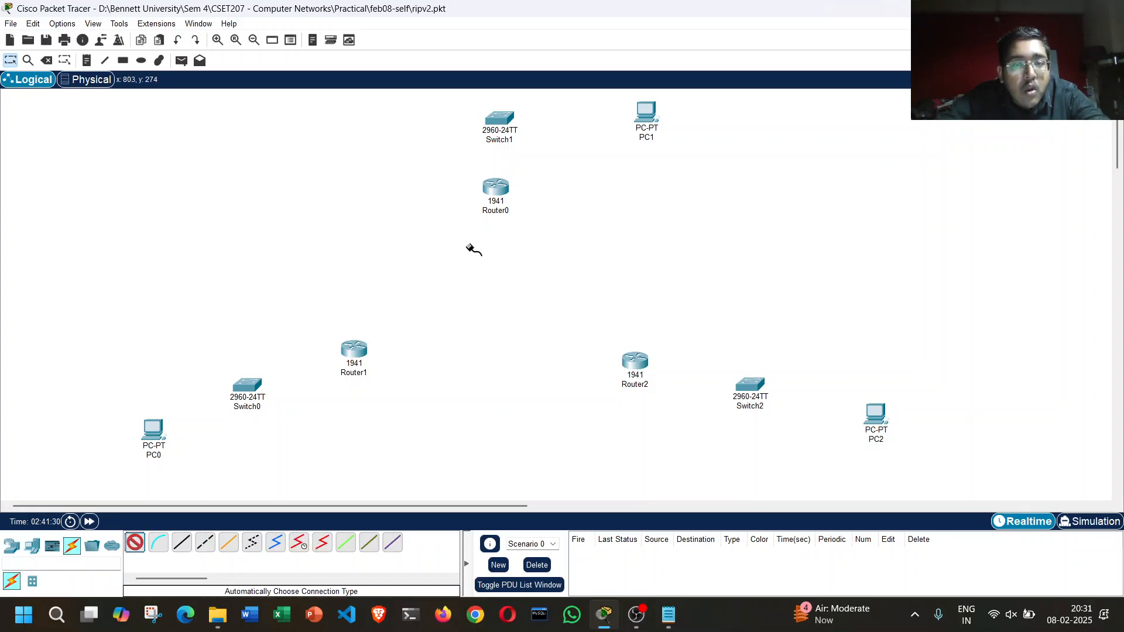
{"action": "left_click", "coordinate": [353, 348]}
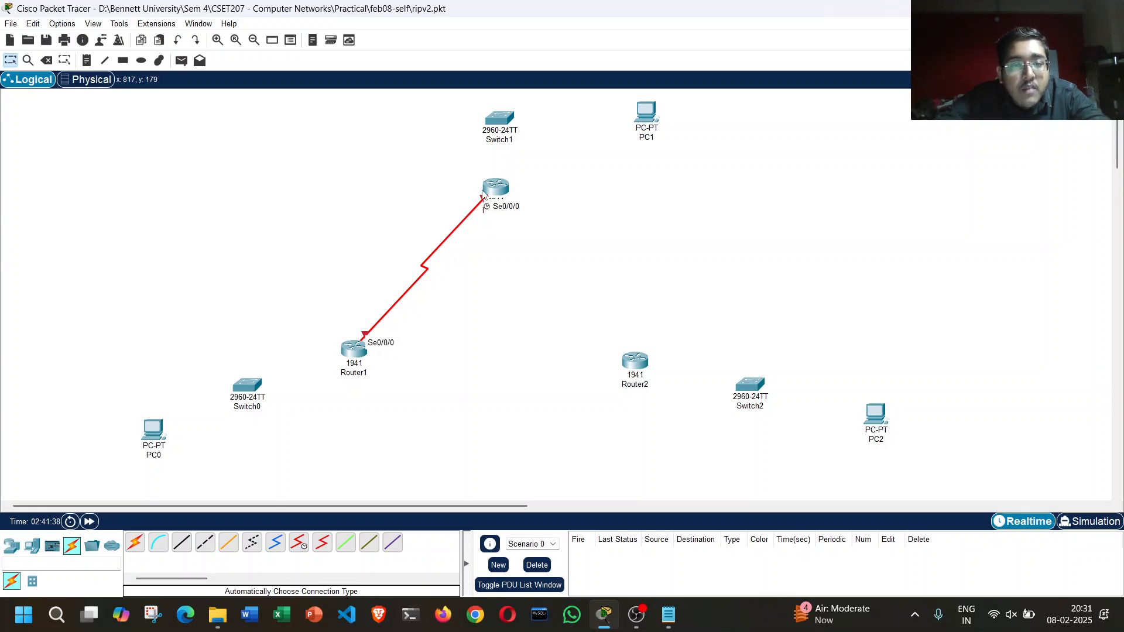
Step: Connect Router1 to Router2 using the automatically chosen connection type
{"action": "mouse_move", "coordinate": [497, 185]}
{"action": "left_mouse_down"}
{"action": "mouse_move", "coordinate": [579, 170]}
{"action": "mouse_move", "coordinate": [284, 171]}
{"action": "mouse_move", "coordinate": [518, 194]}
{"action": "mouse_move", "coordinate": [484, 378]}
{"action": "mouse_move", "coordinate": [498, 185]}
{"action": "left_mouse_up"}
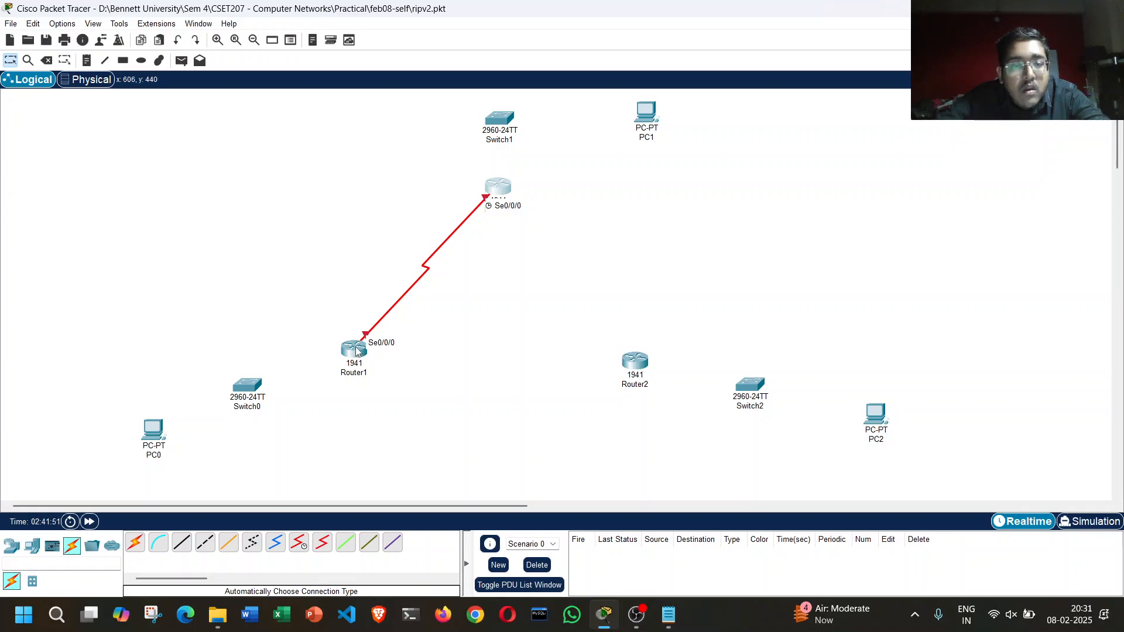
{"action": "left_click", "coordinate": [133, 544]}
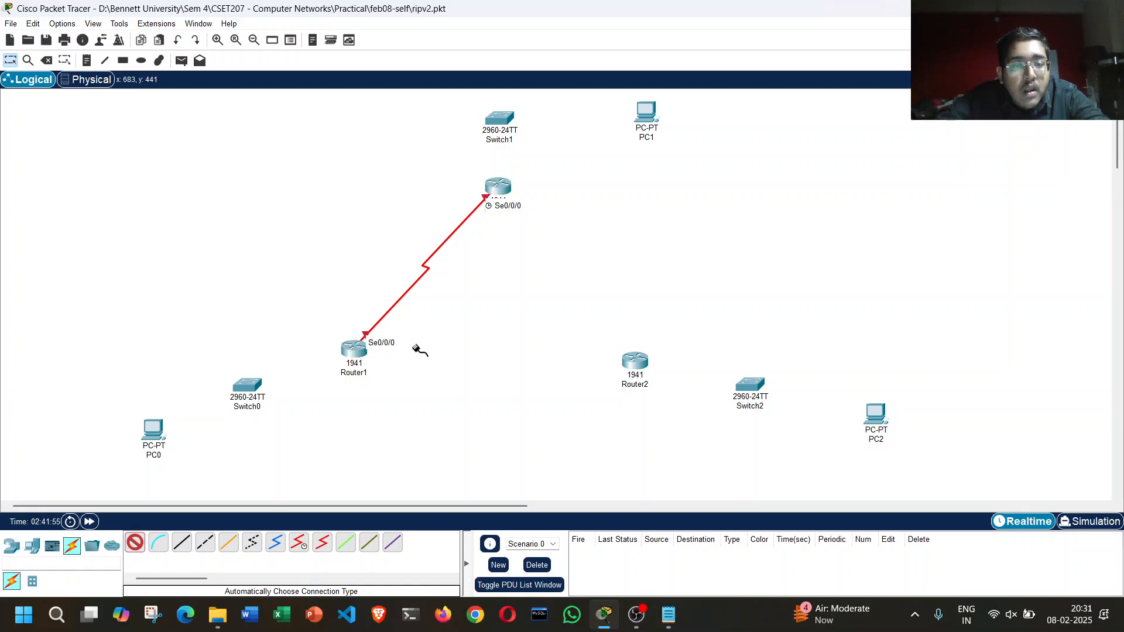
{"action": "left_click", "coordinate": [354, 349]}
{"action": "left_click", "coordinate": [634, 360]}
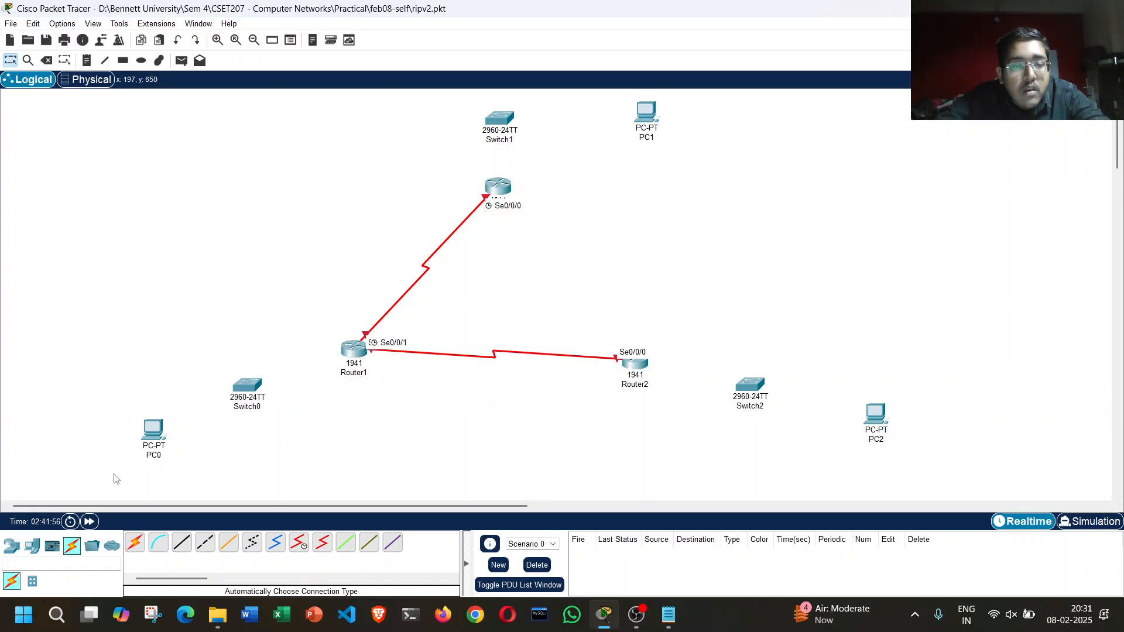
Step: Connect Router2 to Router0 using the automatically chosen connection type and reposition Router2 level with Router1
{"action": "left_click", "coordinate": [135, 546]}
{"action": "left_click", "coordinate": [644, 364]}
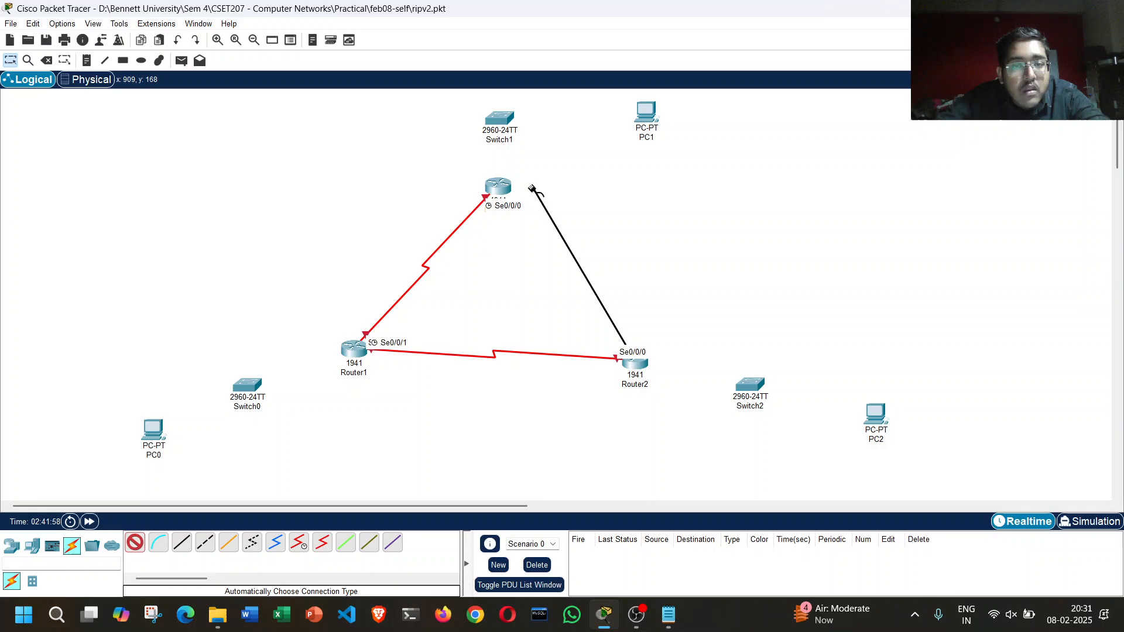
{"action": "left_click", "coordinate": [499, 188]}
{"action": "left_click_drag", "start_coordinate": [638, 369], "coordinate": [403, 249]}
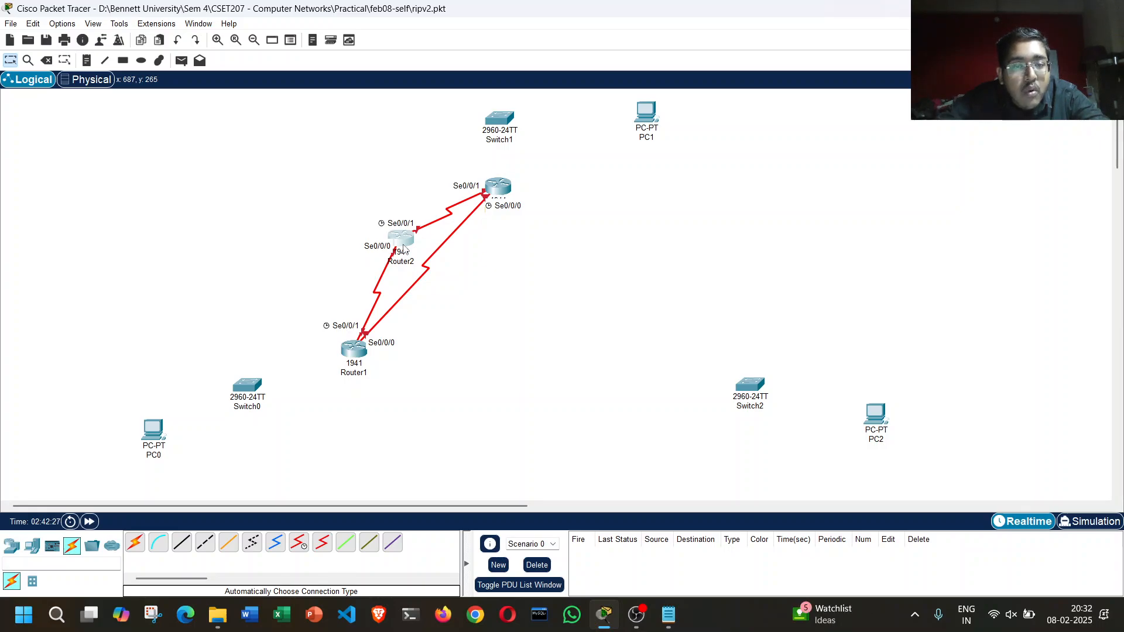
{"action": "left_click_drag", "start_coordinate": [403, 248], "coordinate": [651, 359]}
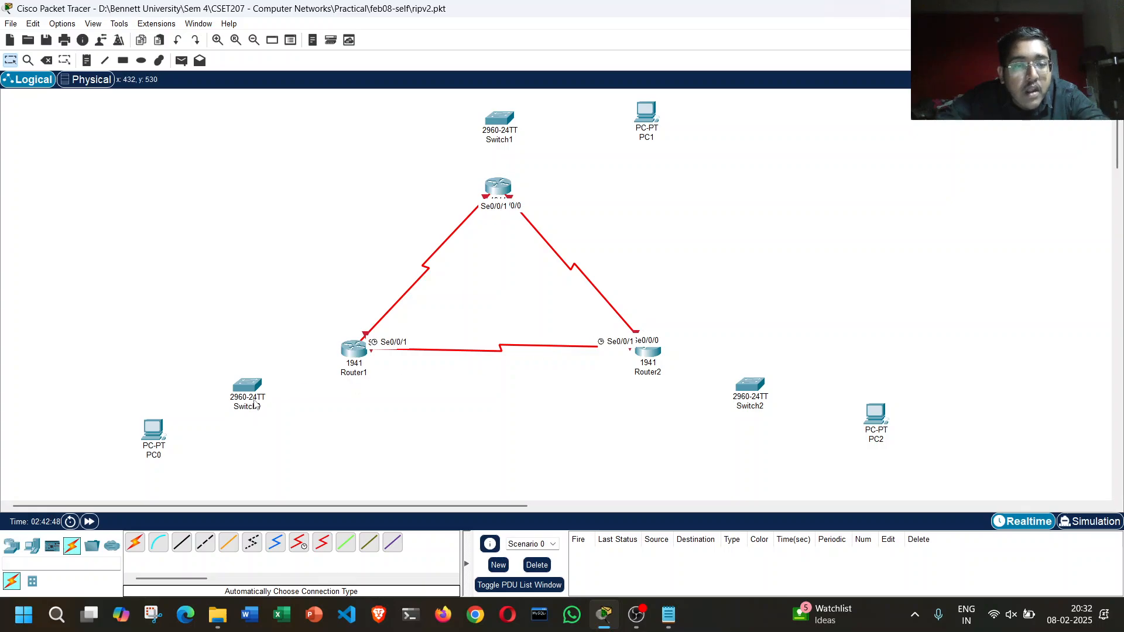
Step: Connect Router1 to Switch0 and Router0 to Switch1 using the automatically chosen connection type
{"action": "left_click", "coordinate": [137, 544]}
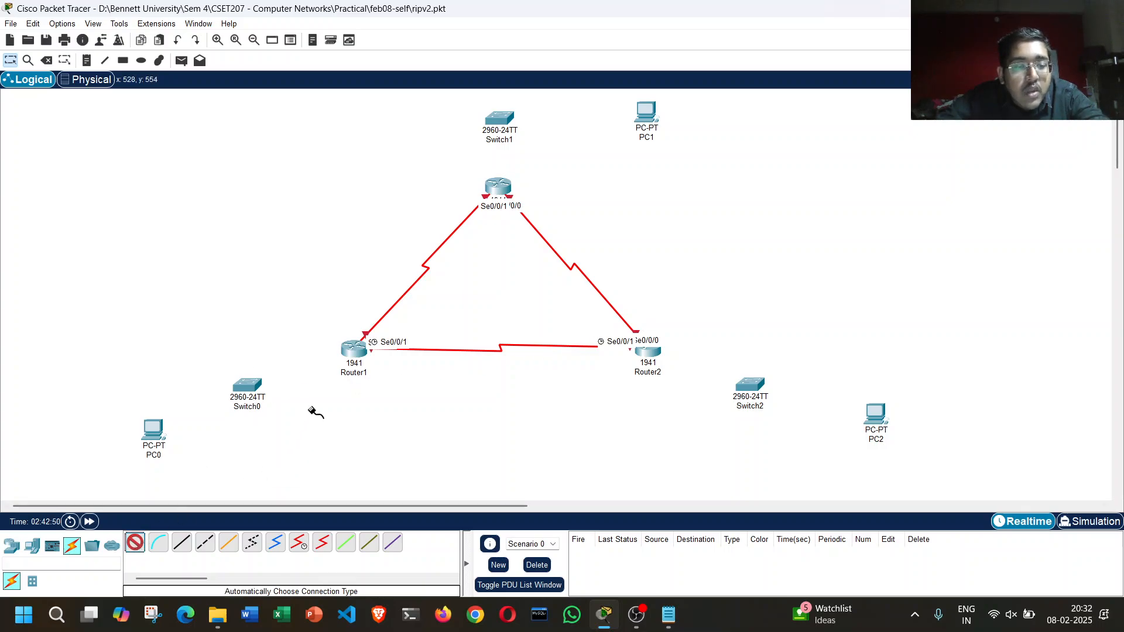
{"action": "left_click", "coordinate": [354, 351]}
{"action": "left_click", "coordinate": [251, 385]}
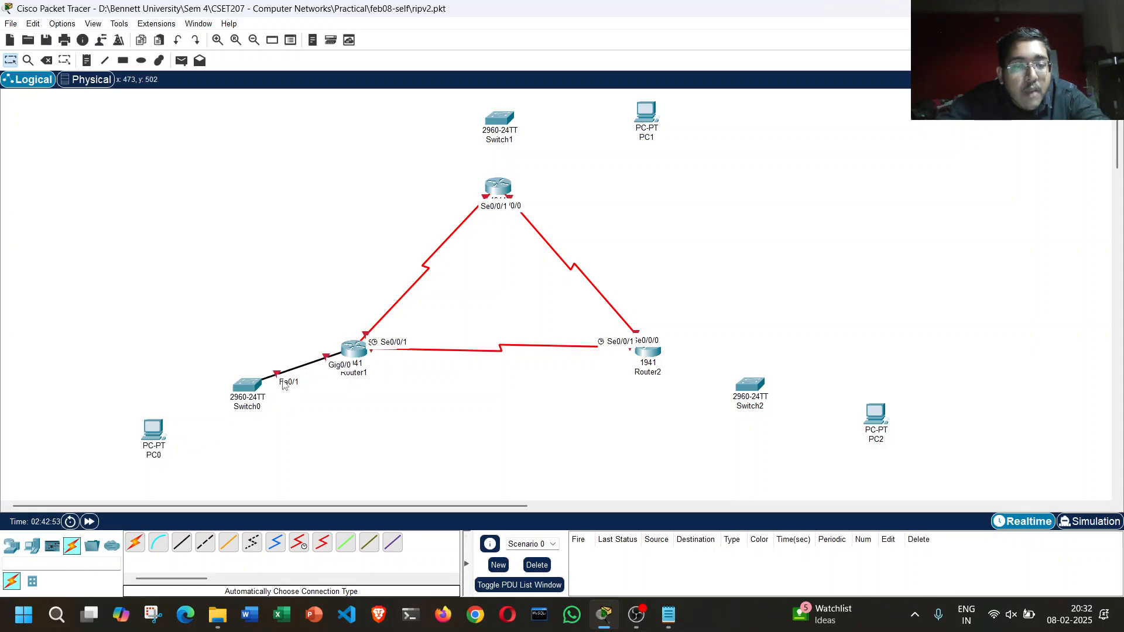
{"action": "left_click", "coordinate": [134, 543]}
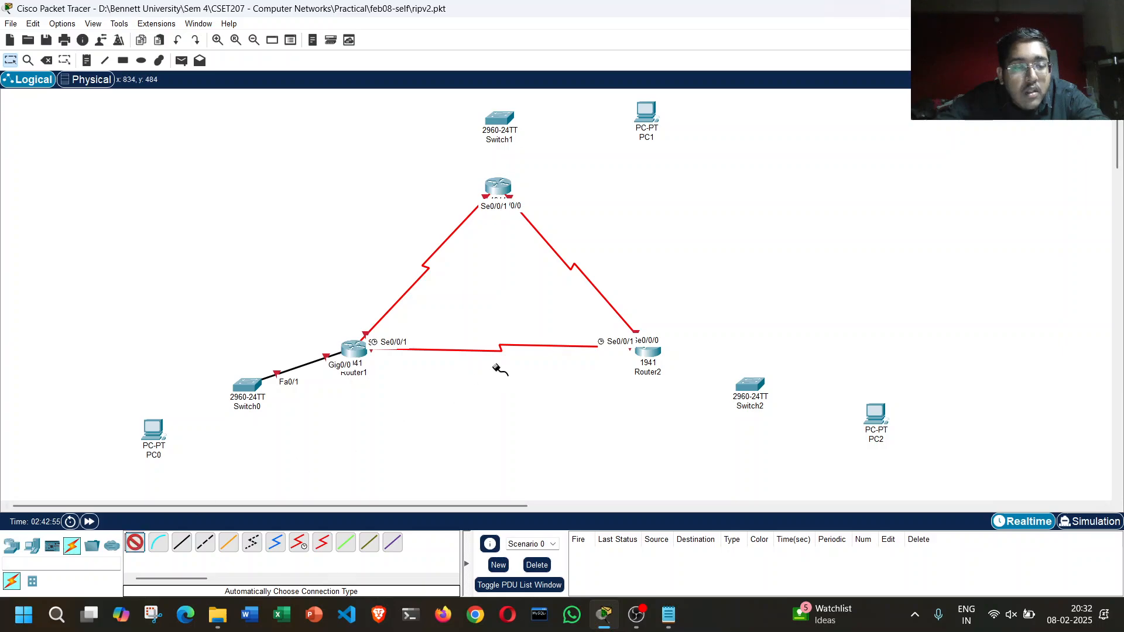
{"action": "left_click", "coordinate": [501, 193]}
{"action": "left_click", "coordinate": [499, 122]}
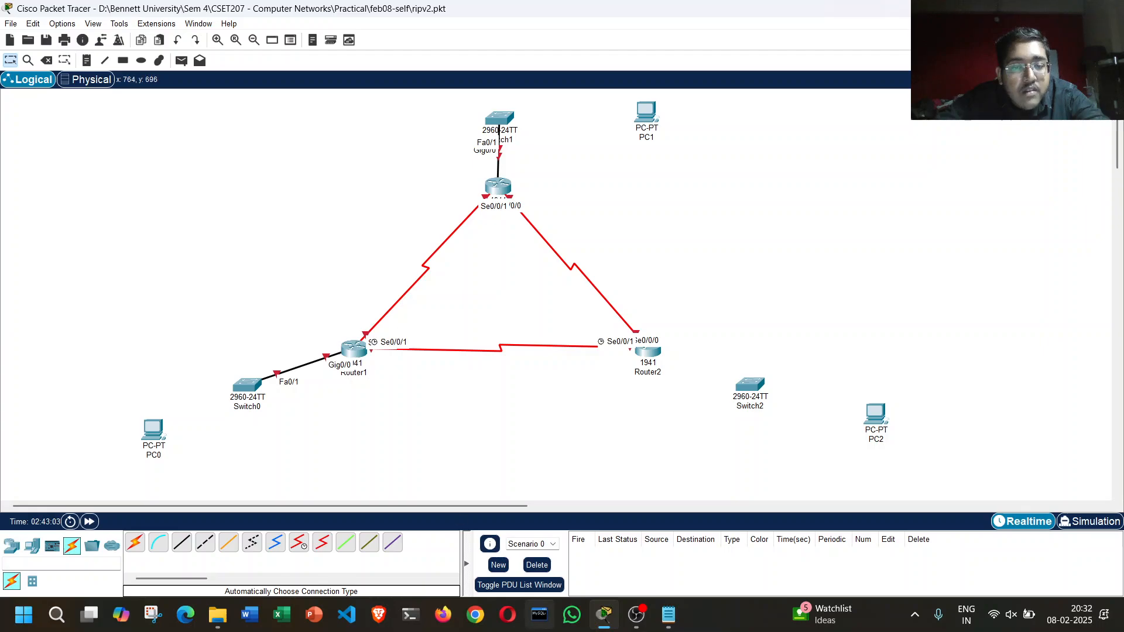
Step: Switch to Notepad and add the line "3. Router to Router Connection to be established via Serial Port Only" to ripv2-step.txt
{"action": "left_click", "coordinate": [668, 615]}
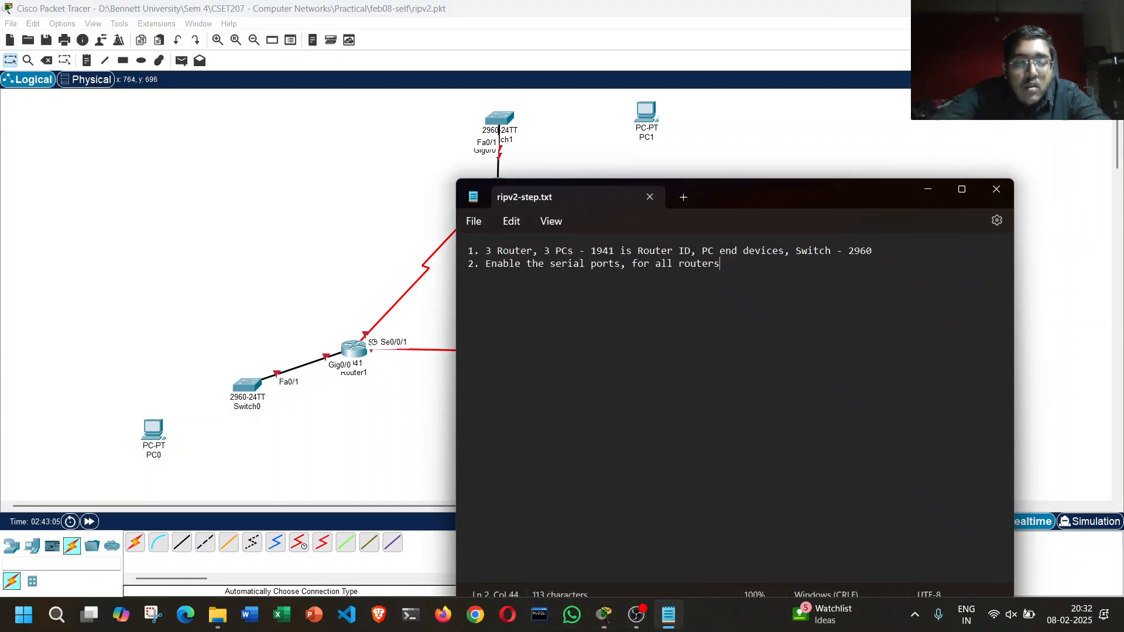
{"action": "key", "text": "Return"}
{"action": "type", "text": "3. Router "}
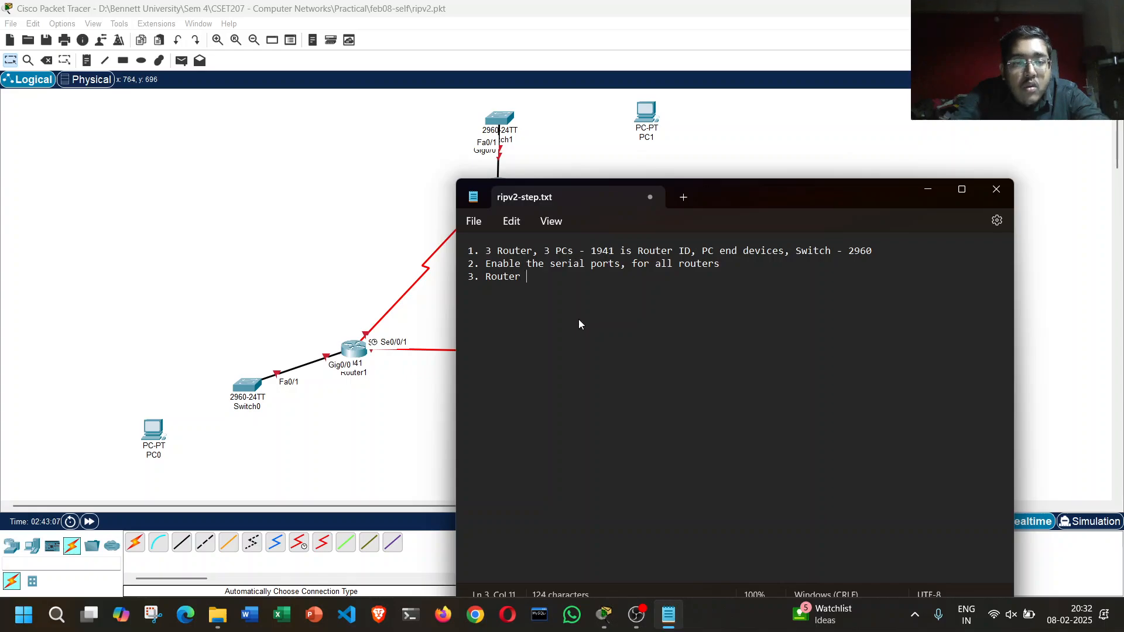
{"action": "type", "text": "to Router Conne"}
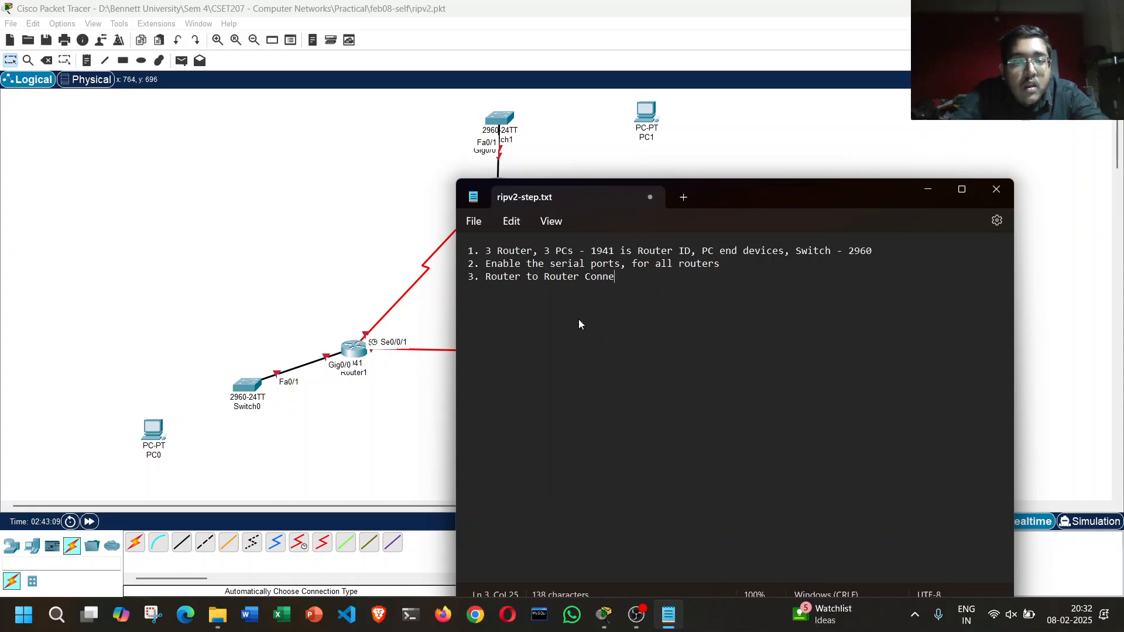
{"action": "type", "text": "ction to be esta"}
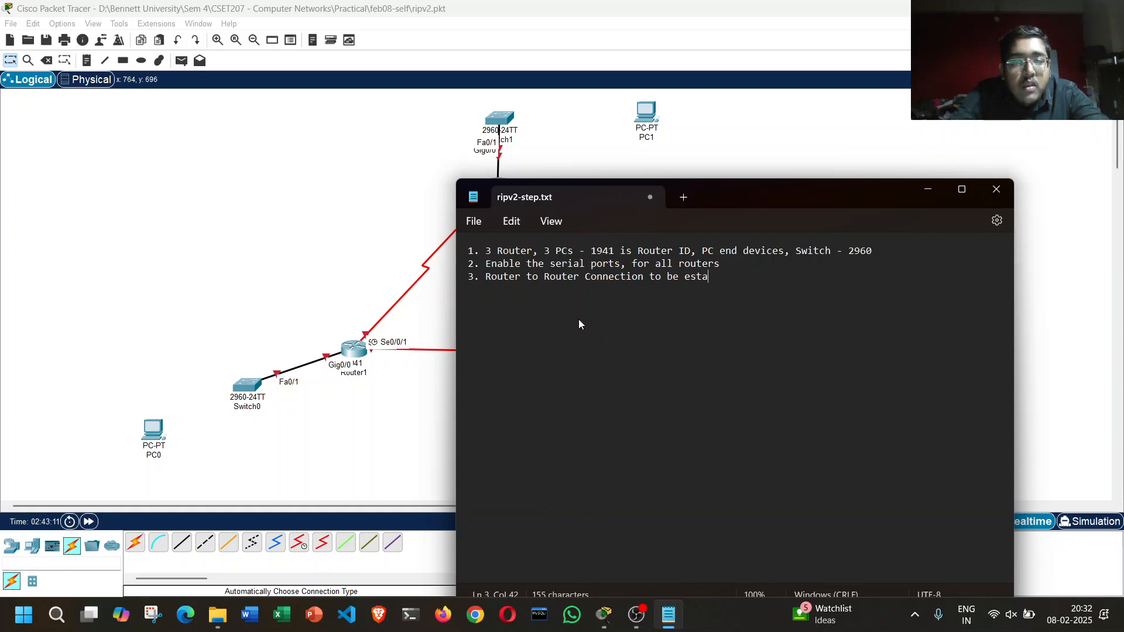
{"action": "type", "text": "blished via Se"}
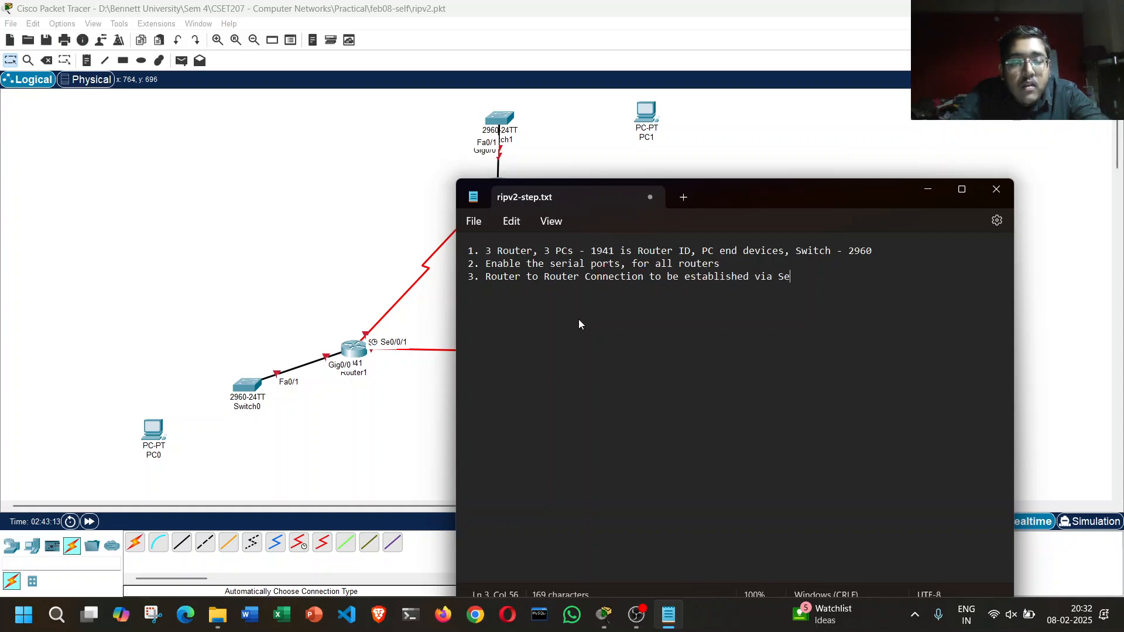
{"action": "type", "text": "rial Port only"}
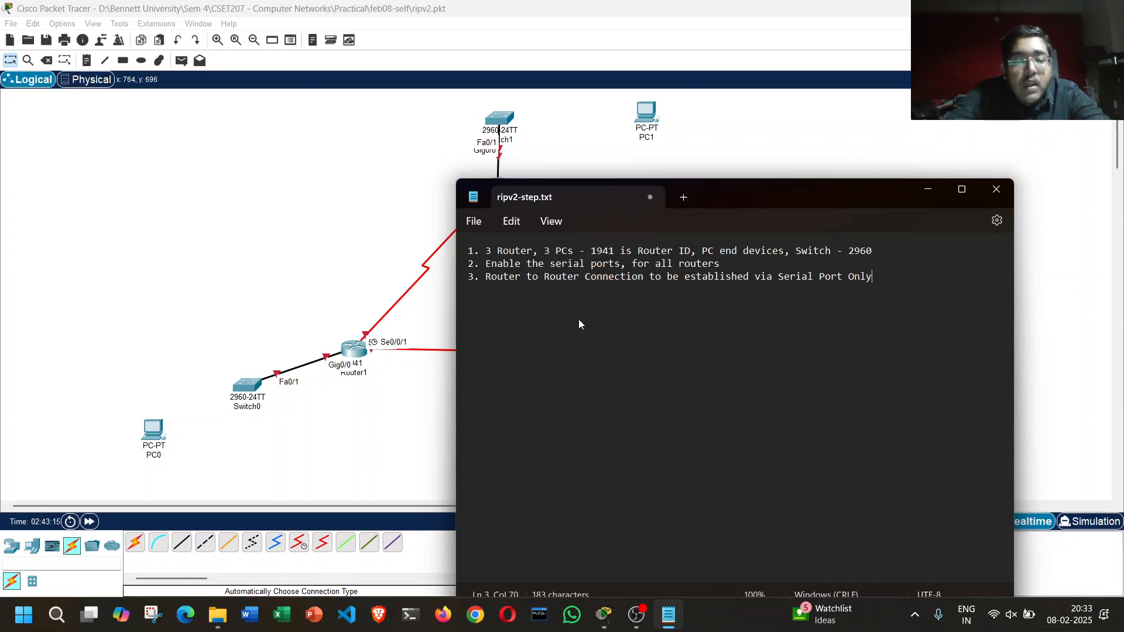
Step: Switch back to Cisco Packet Tracer and connect Router2 to Switch2 using the automatically chosen connection type
{"action": "left_click", "coordinate": [540, 5]}
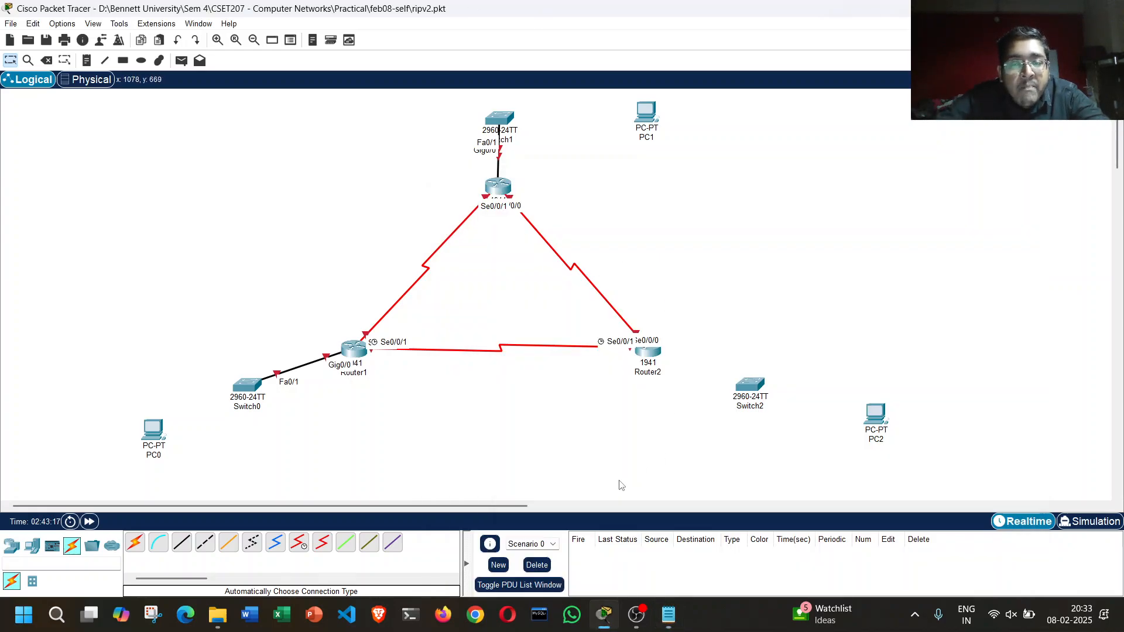
{"action": "left_click", "coordinate": [136, 543]}
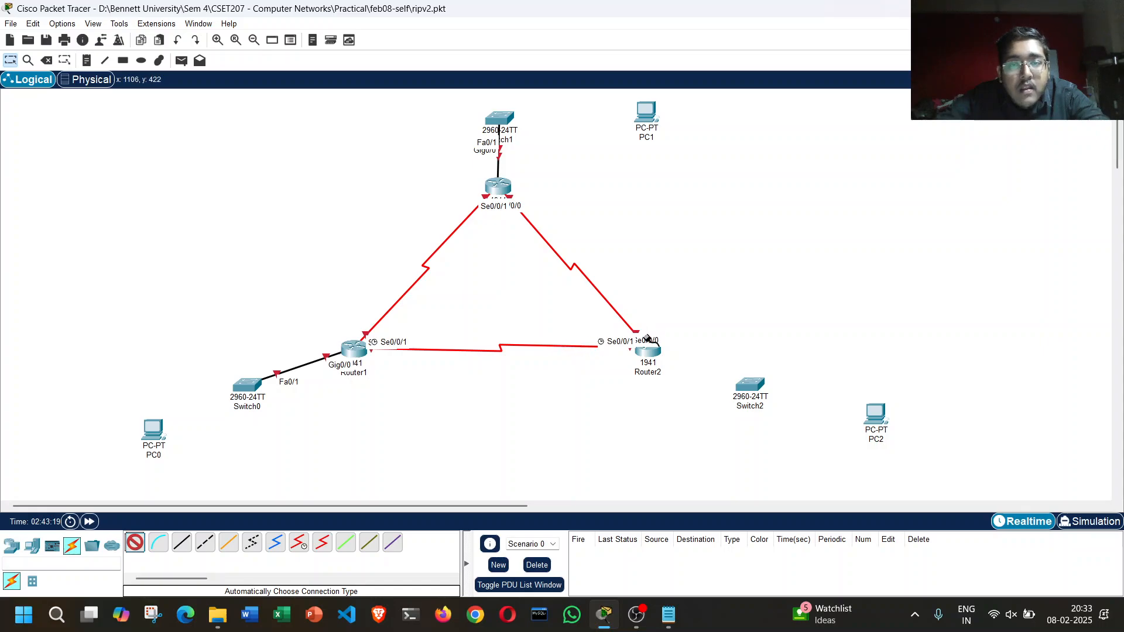
{"action": "left_click", "coordinate": [647, 354]}
{"action": "left_click", "coordinate": [756, 386]}
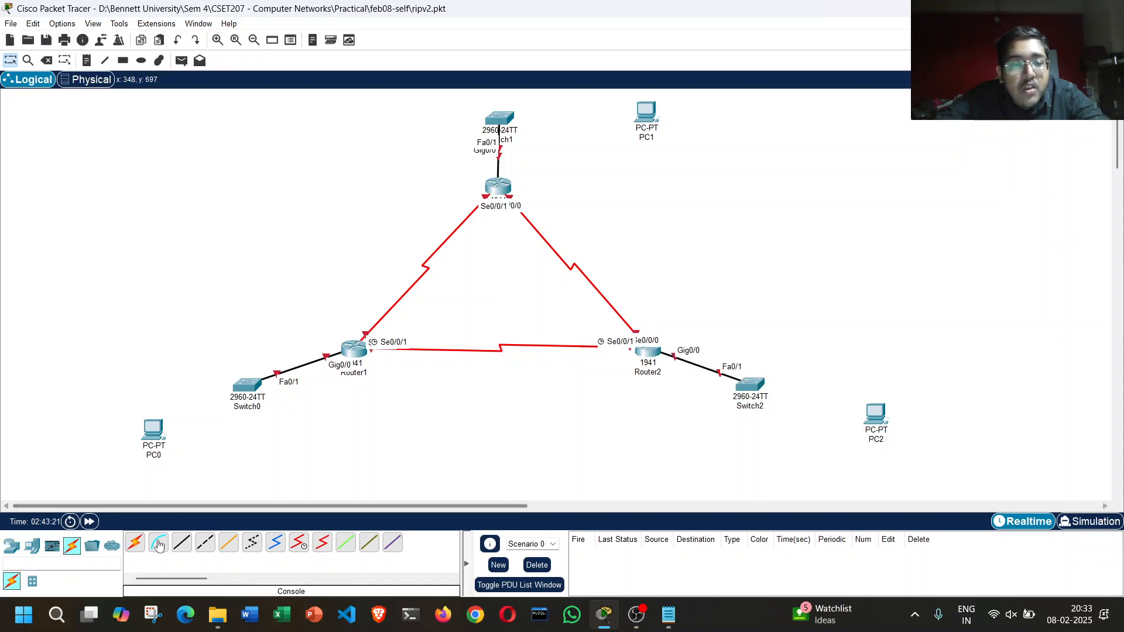
Step: Connect Switch0 to PC0 and Switch2 to PC2 using the automatically chosen connection type
{"action": "left_click", "coordinate": [137, 543]}
{"action": "left_click", "coordinate": [241, 389]}
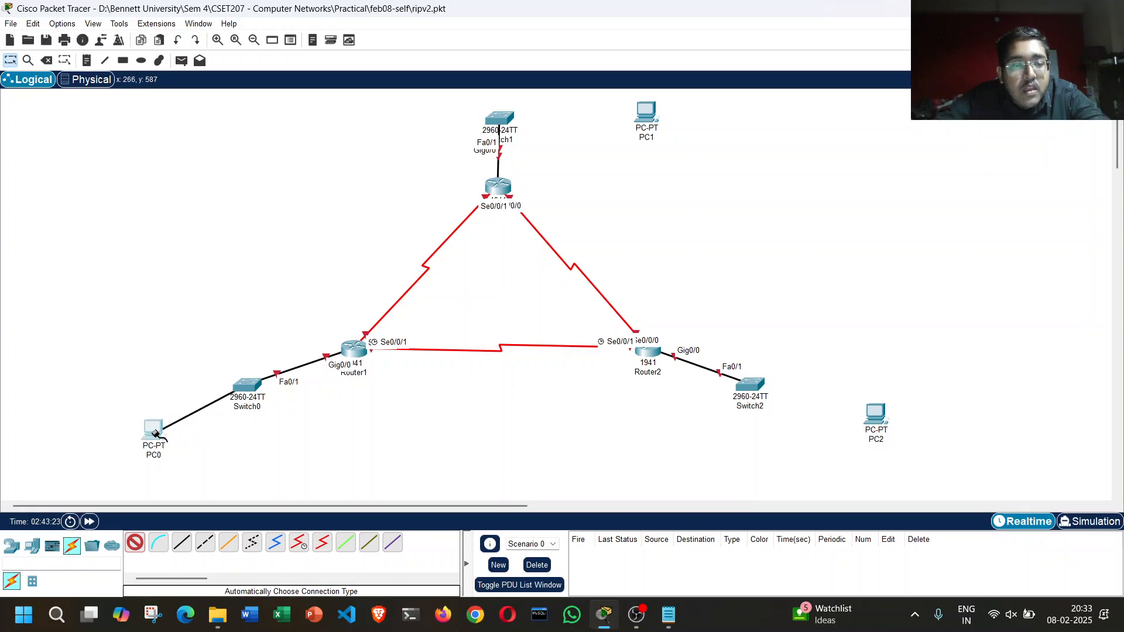
{"action": "left_click", "coordinate": [154, 432]}
{"action": "left_click", "coordinate": [753, 385]}
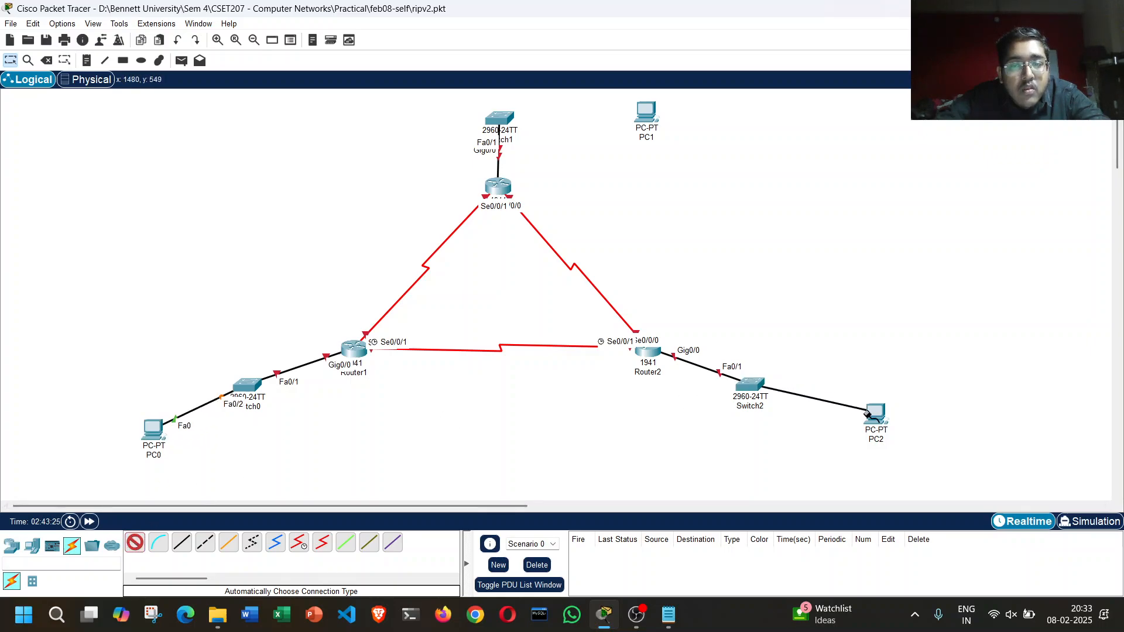
{"action": "left_click", "coordinate": [876, 416]}
Step: Connect Switch1 to PC1 using the automatically chosen connection type and move Router0 slightly closer to Switch1
{"action": "left_click", "coordinate": [135, 543]}
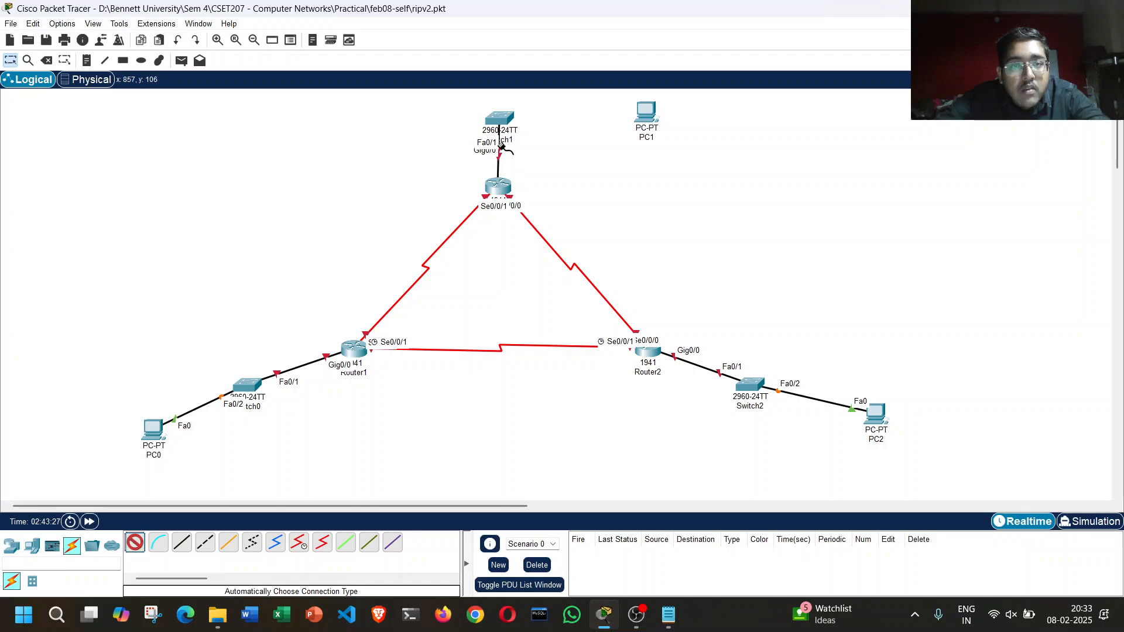
{"action": "left_click", "coordinate": [500, 119]}
{"action": "left_click", "coordinate": [644, 110]}
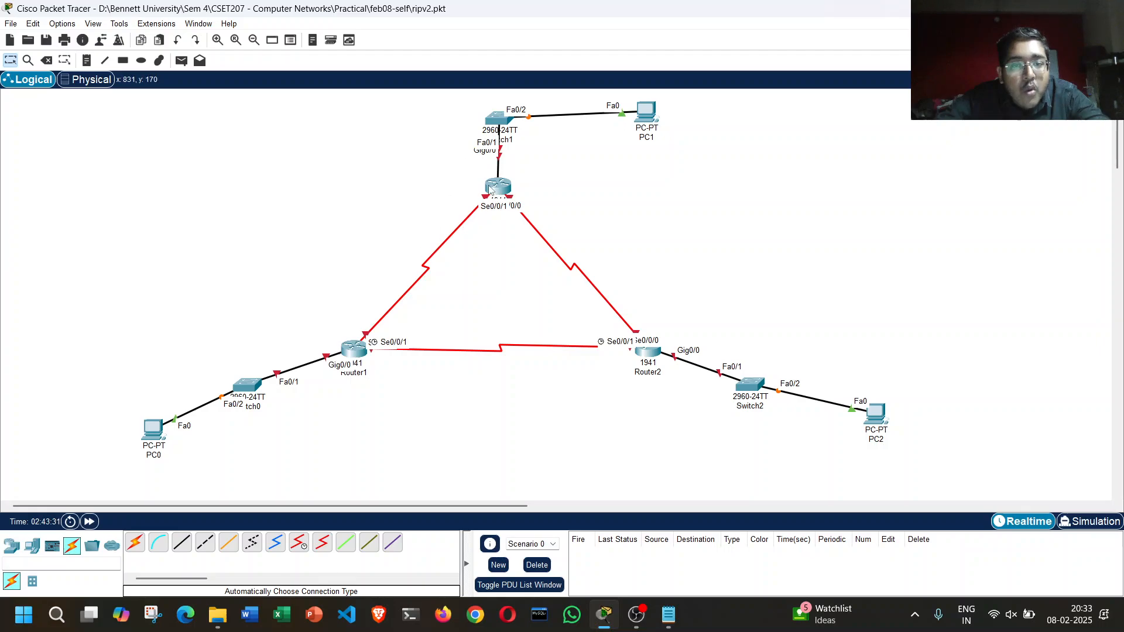
{"action": "mouse_move", "coordinate": [494, 194]}
{"action": "left_mouse_down"}
{"action": "mouse_move", "coordinate": [491, 433]}
{"action": "mouse_move", "coordinate": [495, 159]}
{"action": "mouse_move", "coordinate": [486, 443]}
{"action": "mouse_move", "coordinate": [513, 190]}
{"action": "mouse_move", "coordinate": [496, 181]}
{"action": "left_mouse_up"}
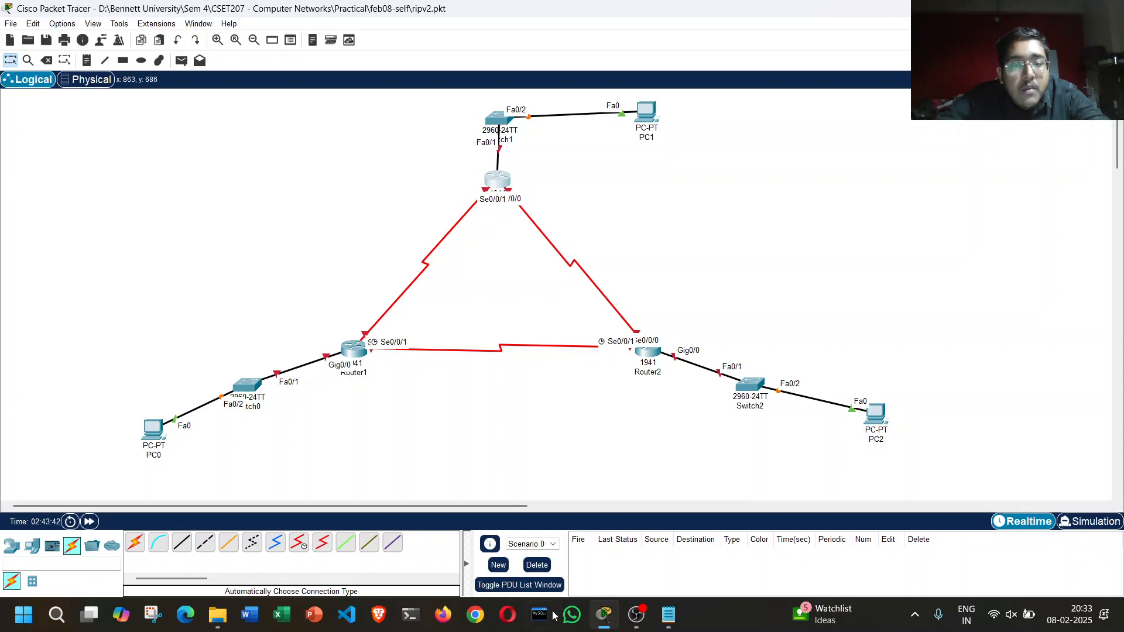
{"action": "left_click", "coordinate": [636, 614]}
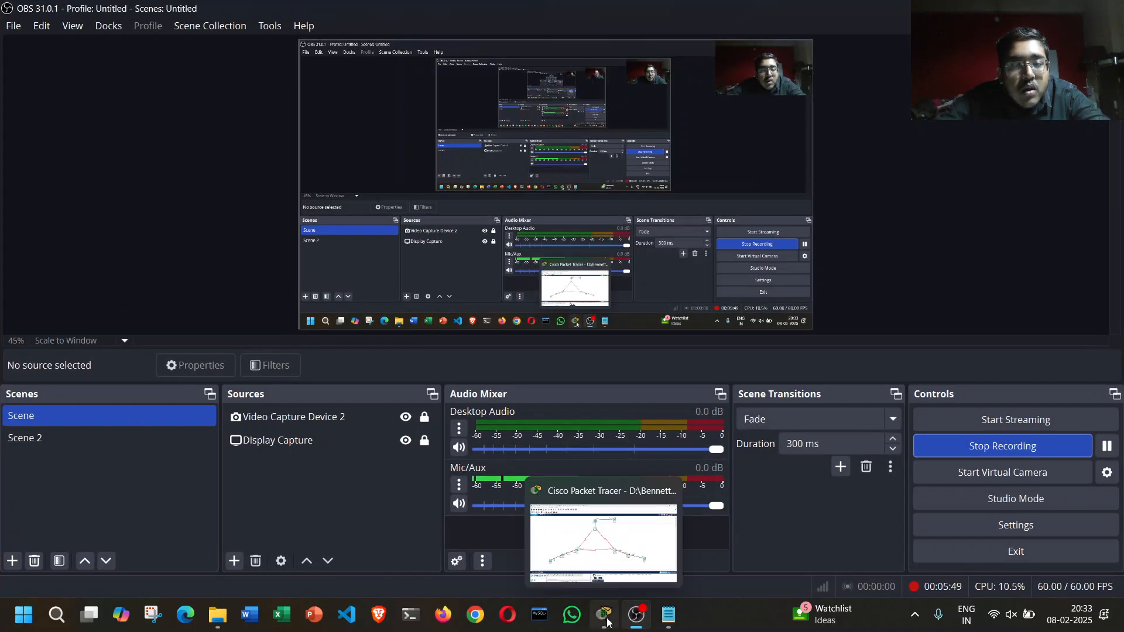
{"action": "left_click", "coordinate": [607, 623]}
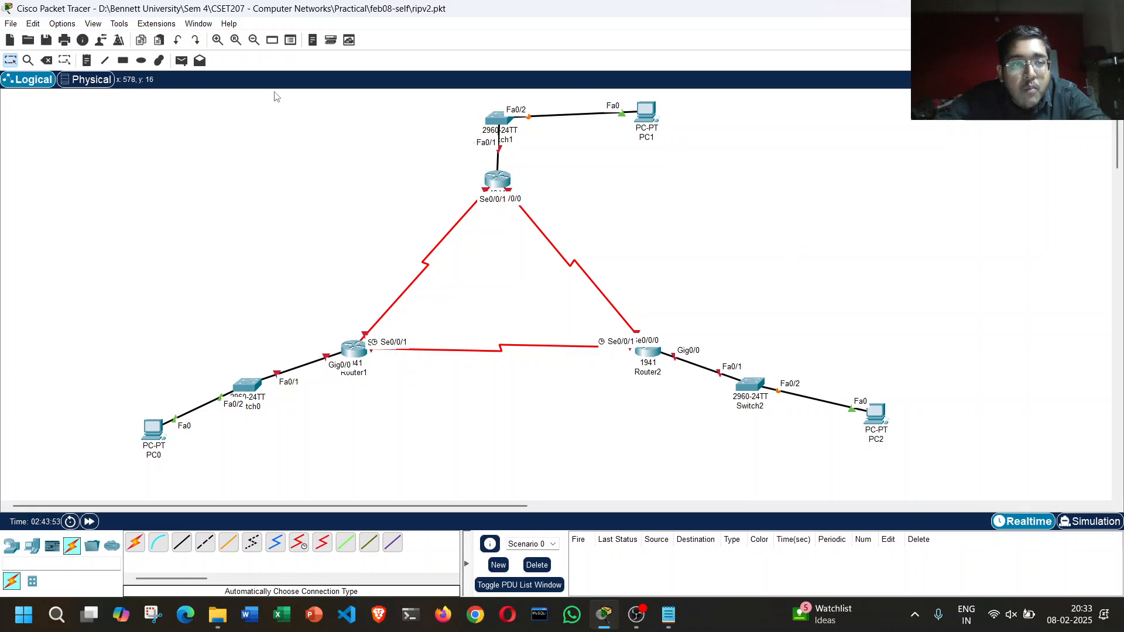
Step: Examine the topology's separate networks: the three switch-and-PC LANs and the three serial links between the routers
{"action": "left_click", "coordinate": [66, 63]}
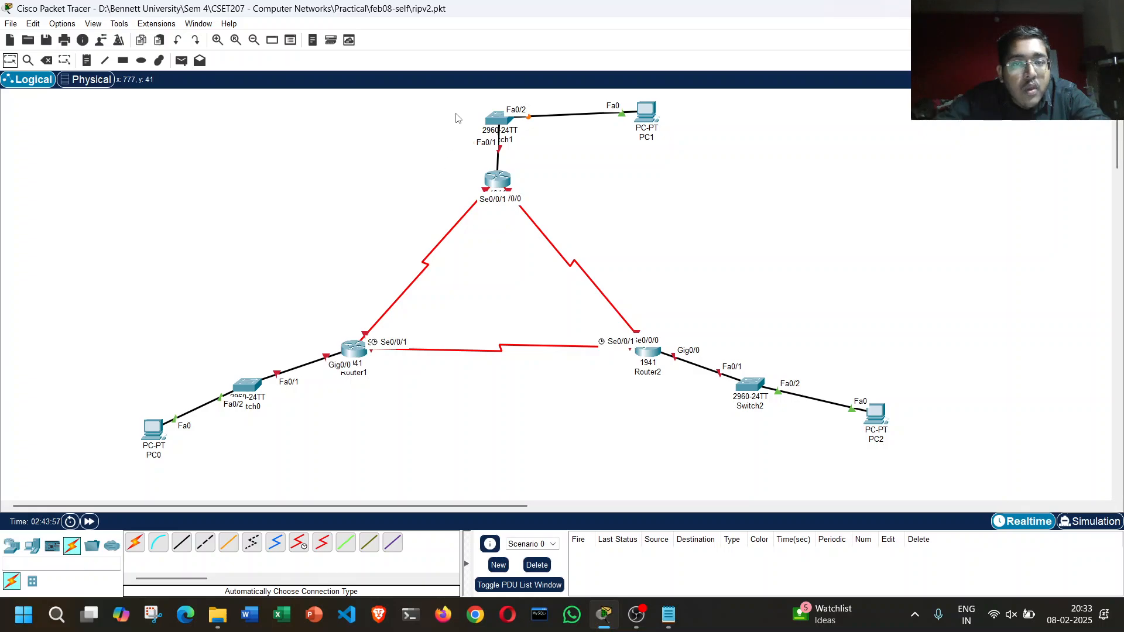
{"action": "left_click_drag", "start_coordinate": [446, 101], "coordinate": [690, 164]}
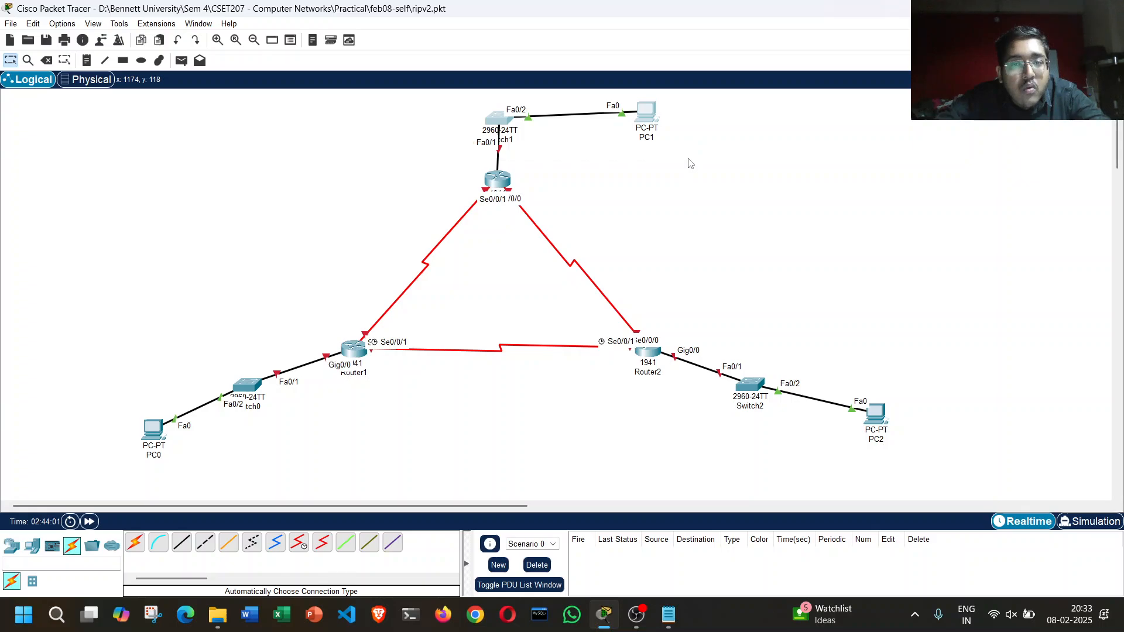
{"action": "left_click", "coordinate": [603, 168]}
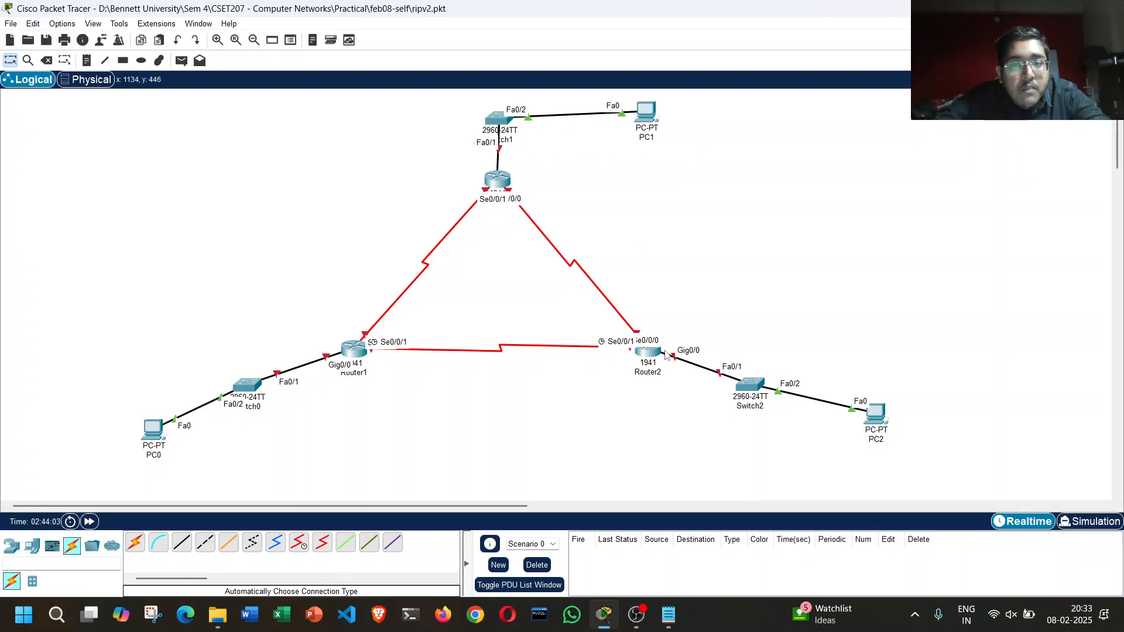
{"action": "left_click_drag", "start_coordinate": [711, 328], "coordinate": [941, 469]}
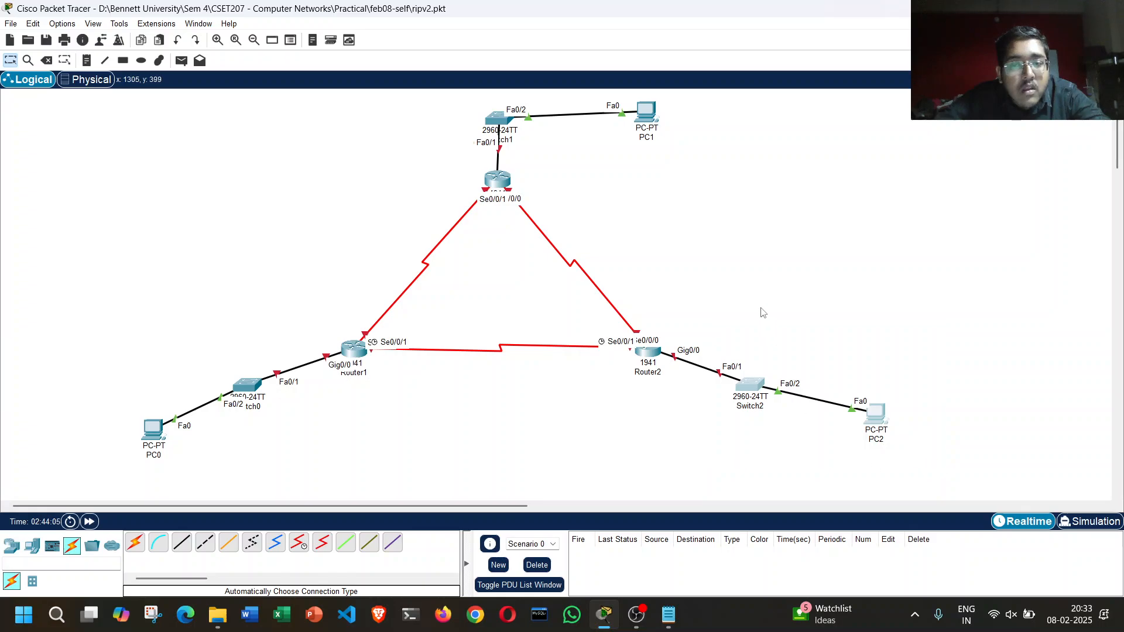
{"action": "left_click_drag", "start_coordinate": [117, 344], "coordinate": [299, 473]}
{"action": "left_click", "coordinate": [341, 447]}
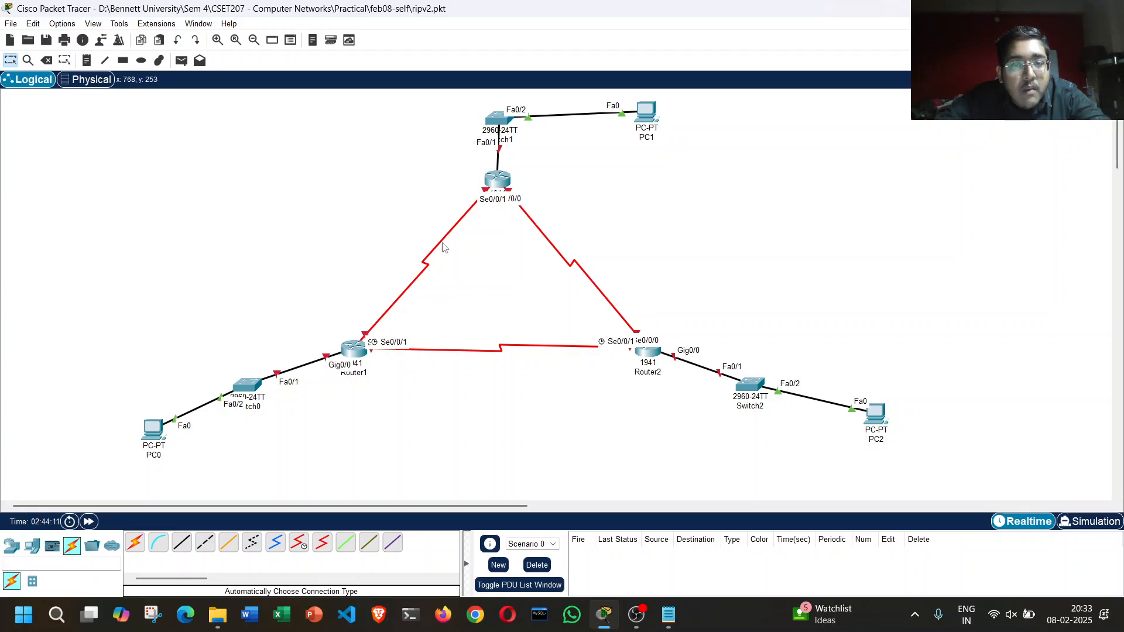
{"action": "left_click_drag", "start_coordinate": [375, 214], "coordinate": [430, 272]}
{"action": "left_click_drag", "start_coordinate": [519, 160], "coordinate": [326, 383]}
{"action": "left_click", "coordinate": [444, 272]}
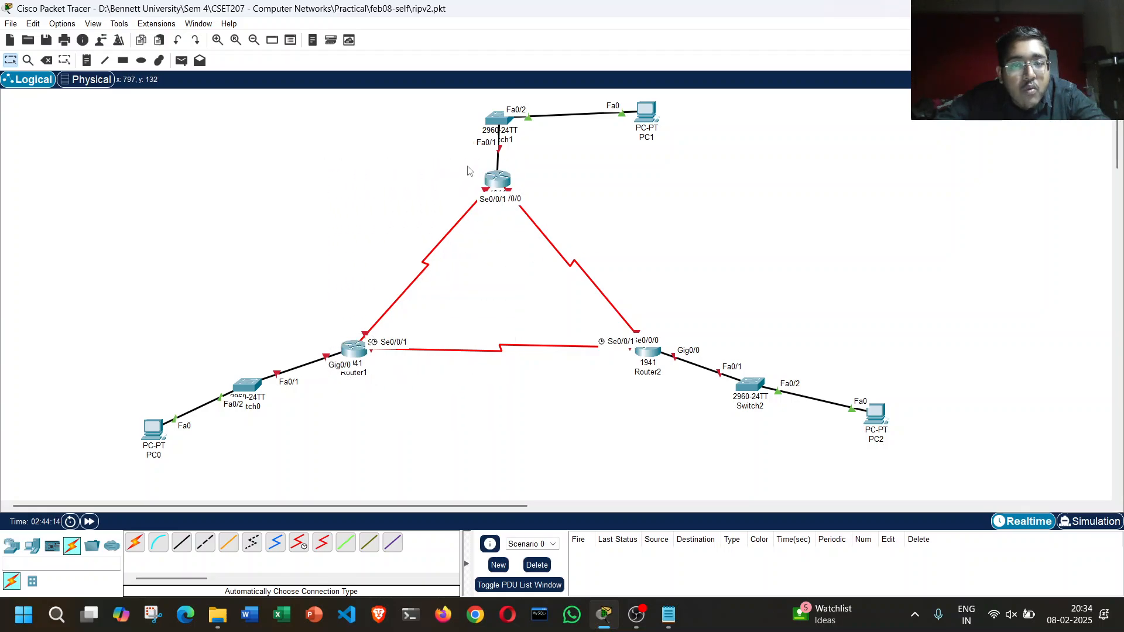
{"action": "left_click_drag", "start_coordinate": [467, 170], "coordinate": [676, 387]}
{"action": "left_click_drag", "start_coordinate": [326, 320], "coordinate": [696, 408]}
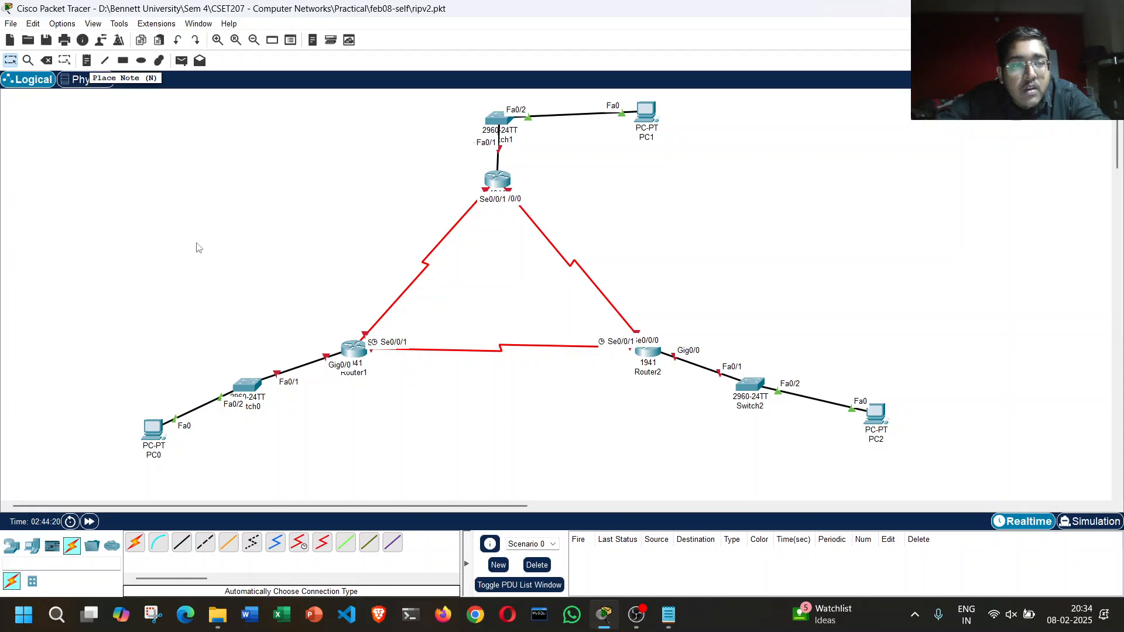
Step: Place a note in the empty workspace area above PC0 and begin it with "CLASS C IP Address -"
{"action": "left_click", "coordinate": [86, 60]}
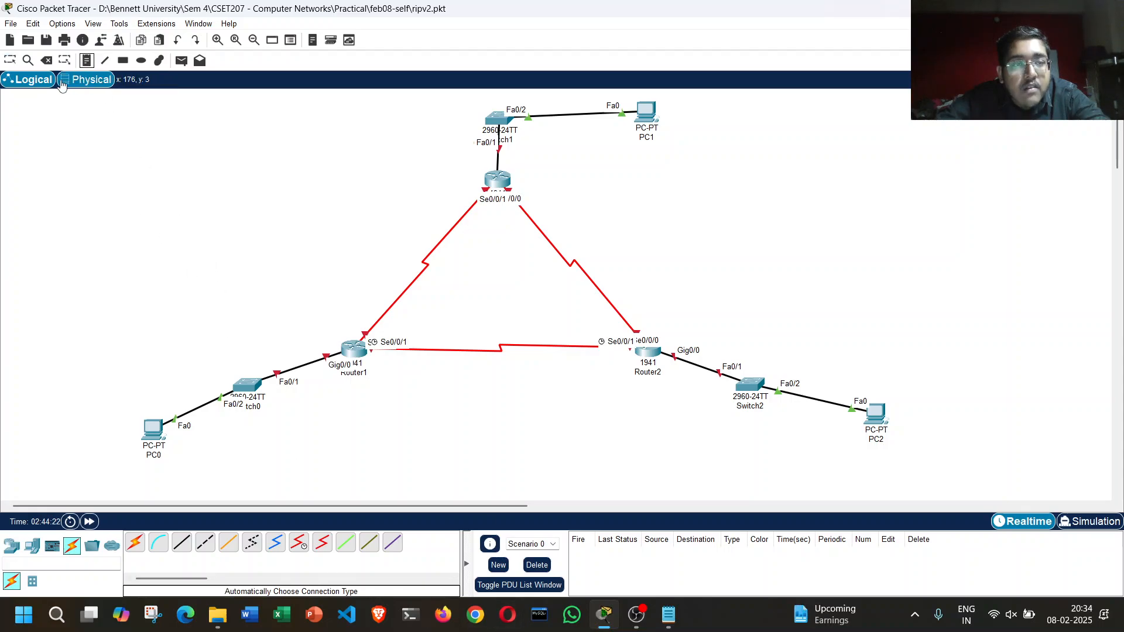
{"action": "left_click", "coordinate": [36, 116]}
{"action": "type", "text": "CLASS"}
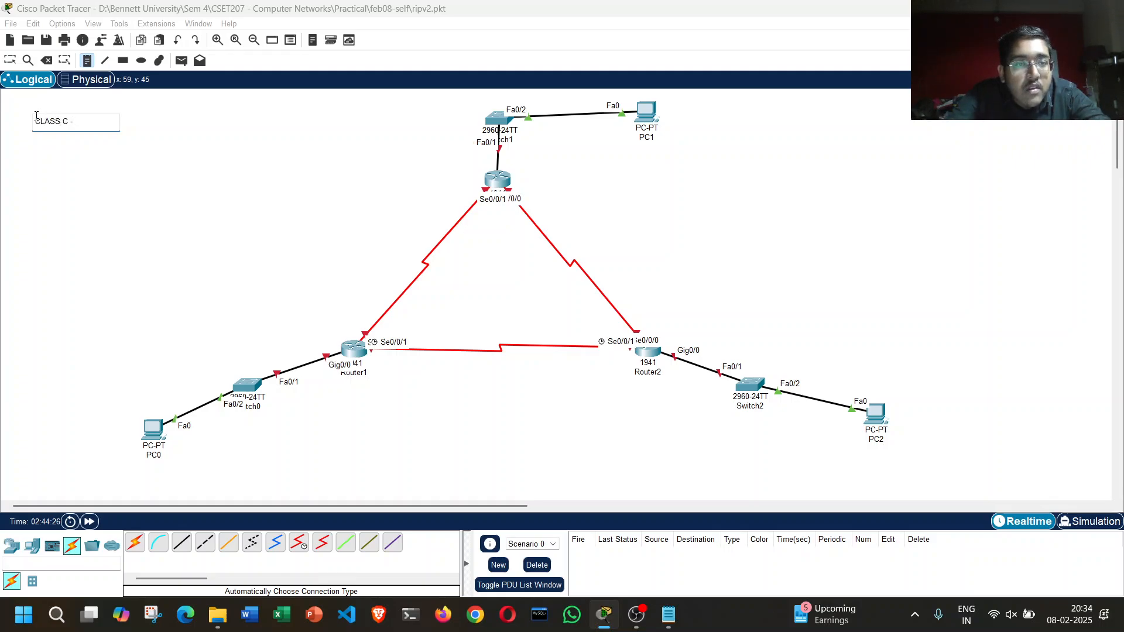
{"action": "type", "text": " C IP Address - 19"}
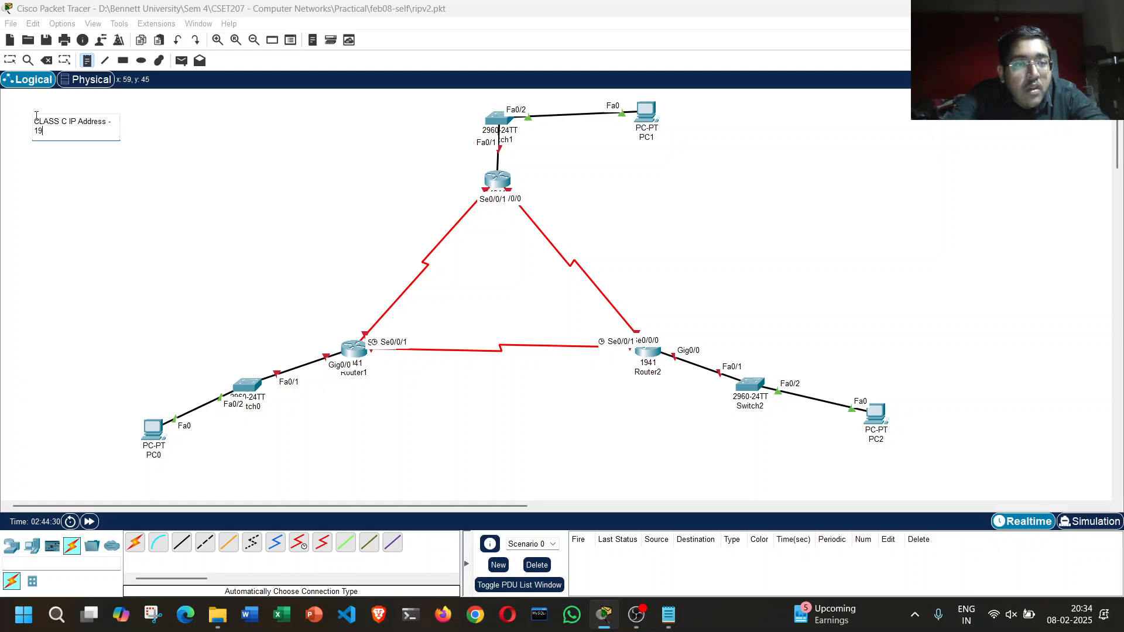
{"action": "key", "text": "BackSpace"}
{"action": "type", "text": "92"}
{"action": "key", "text": "BackSpace"}
{"action": "key", "text": "BackSpace"}
{"action": "type", "text": "2555"}
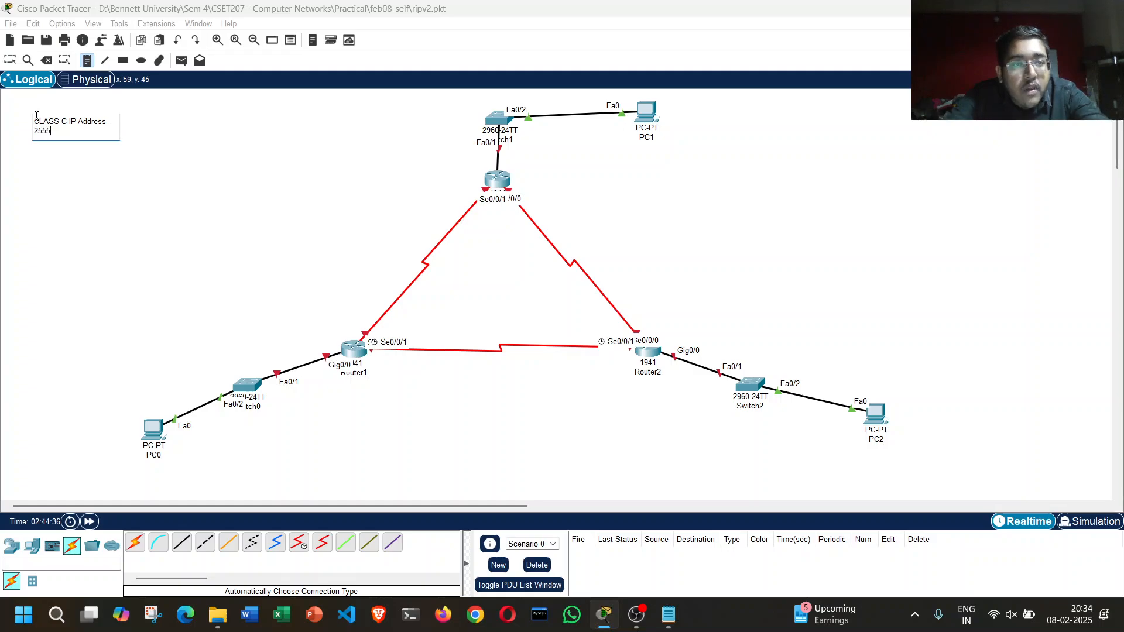
{"action": "key", "text": "BackSpace"}
{"action": "key", "text": "BackSpace"}
{"action": "key", "text": "BackSpace"}
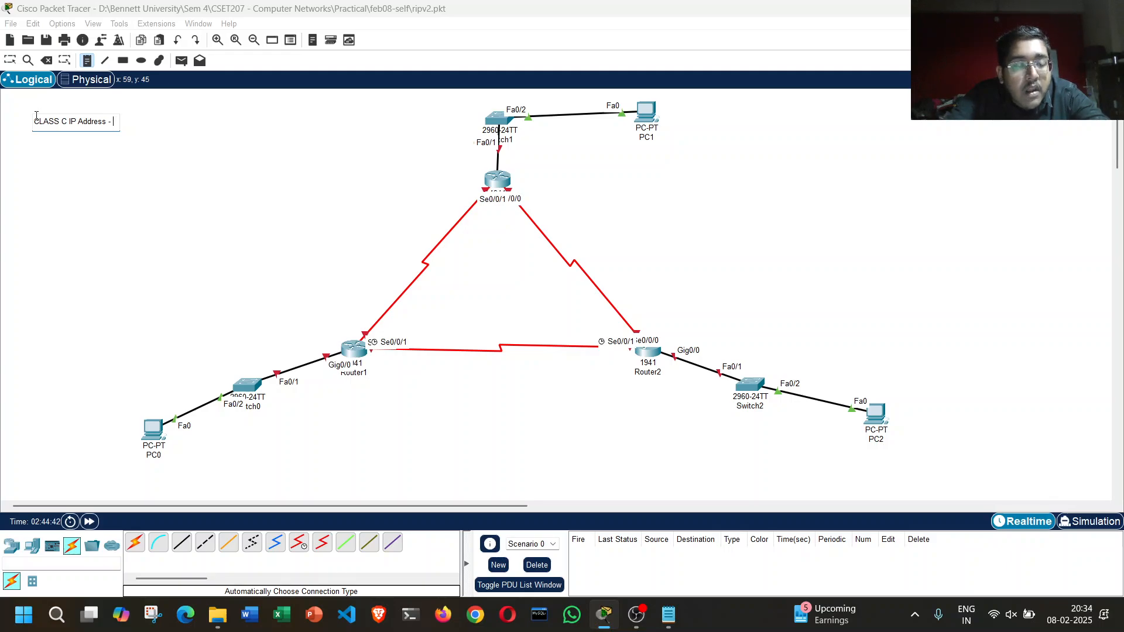
Step: Complete the class C note with the address 192.168.1.0 and save the file
{"action": "type", "text": "192.168.1"}
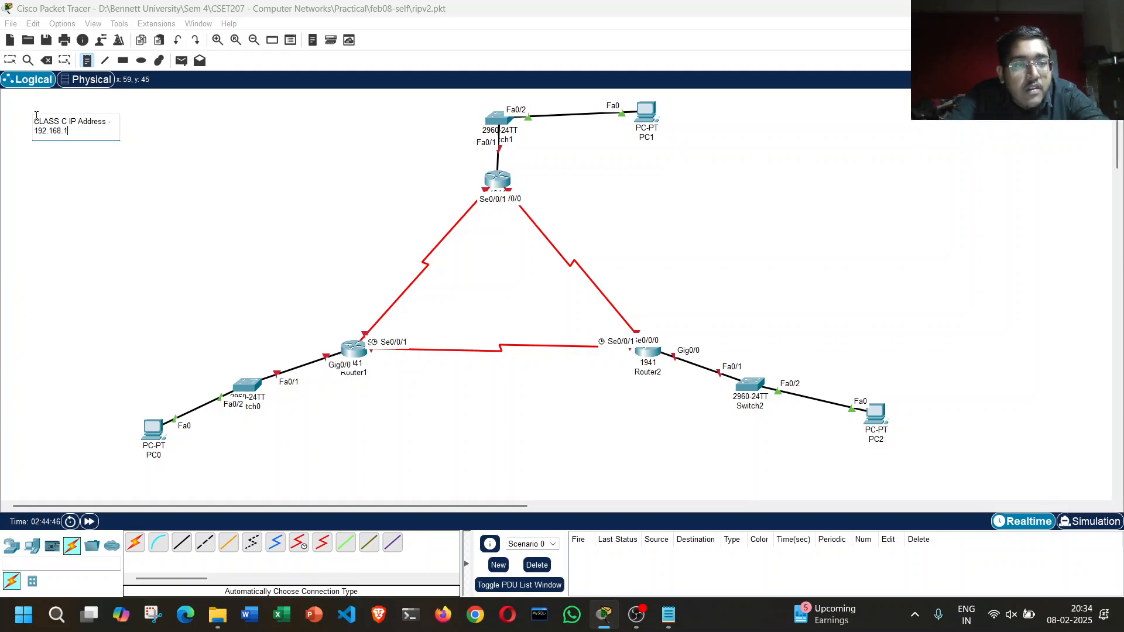
{"action": "type", "text": "0"}
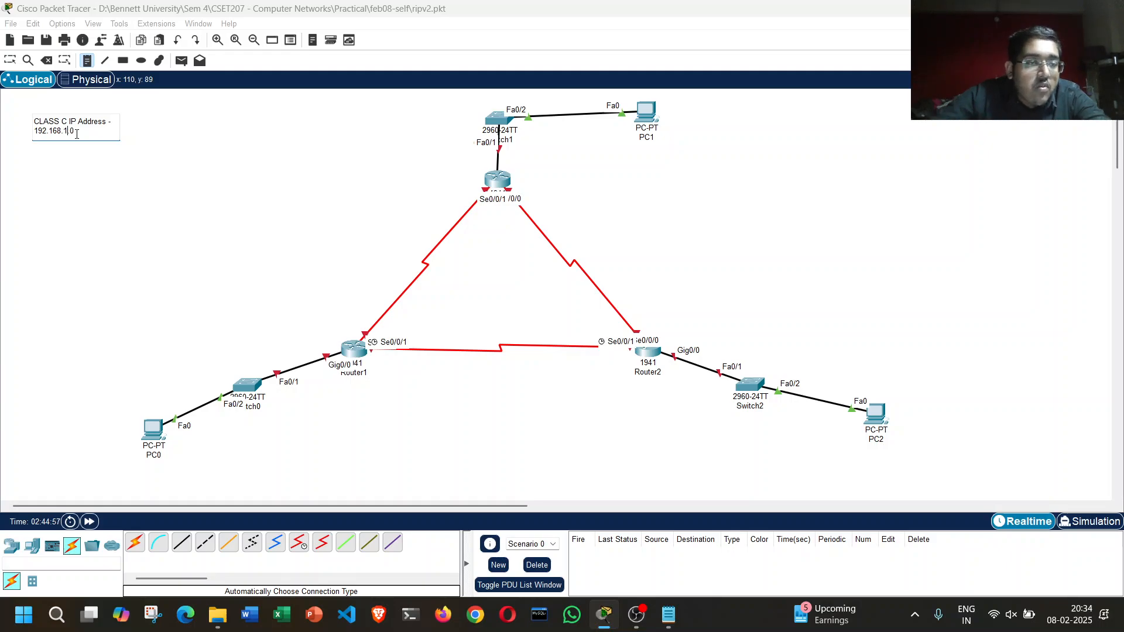
{"action": "left_click", "coordinate": [80, 169]}
{"action": "key", "text": "Escape"}
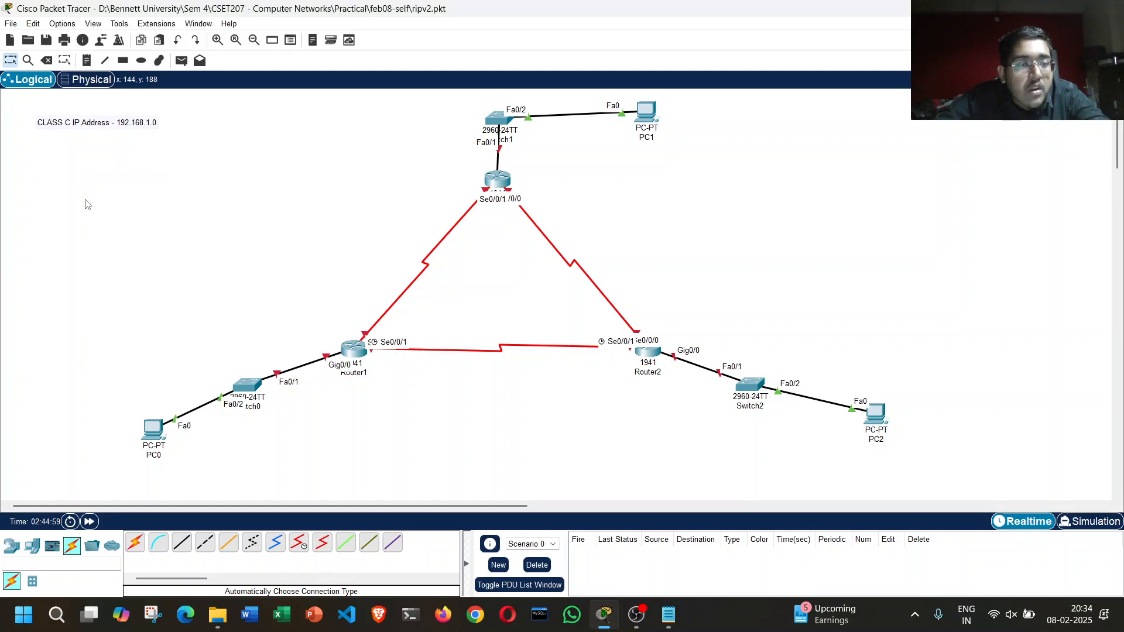
{"action": "key", "text": "ctrl+s"}
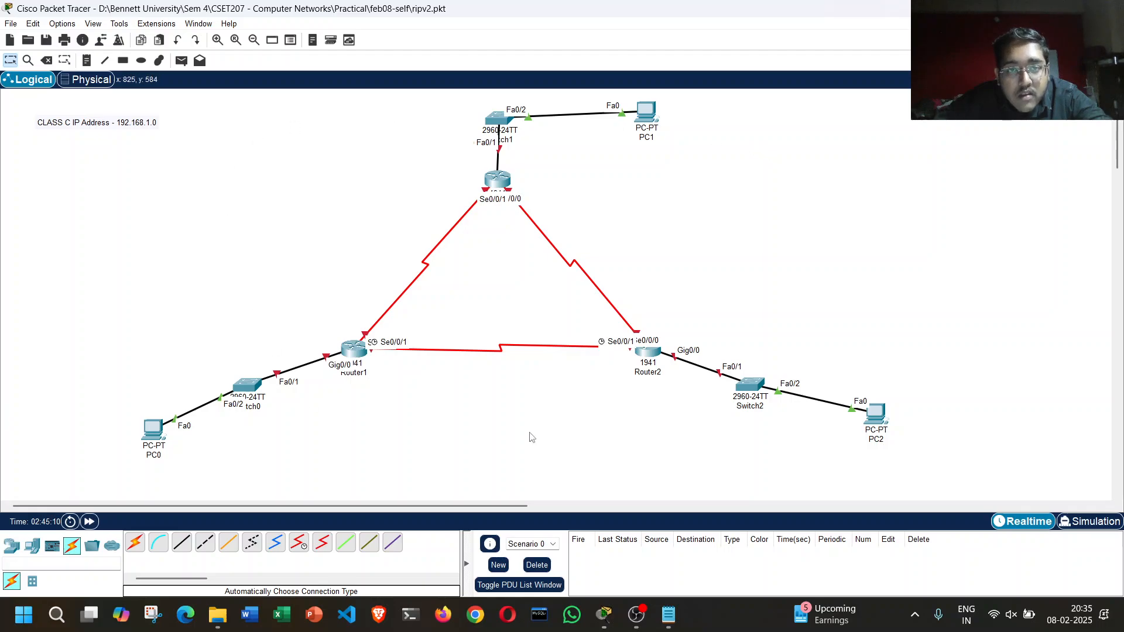
Step: Label the Switch1–PC1 network with a note reading "LAN1-192.168.1.0" below its link
{"action": "left_click", "coordinate": [86, 61]}
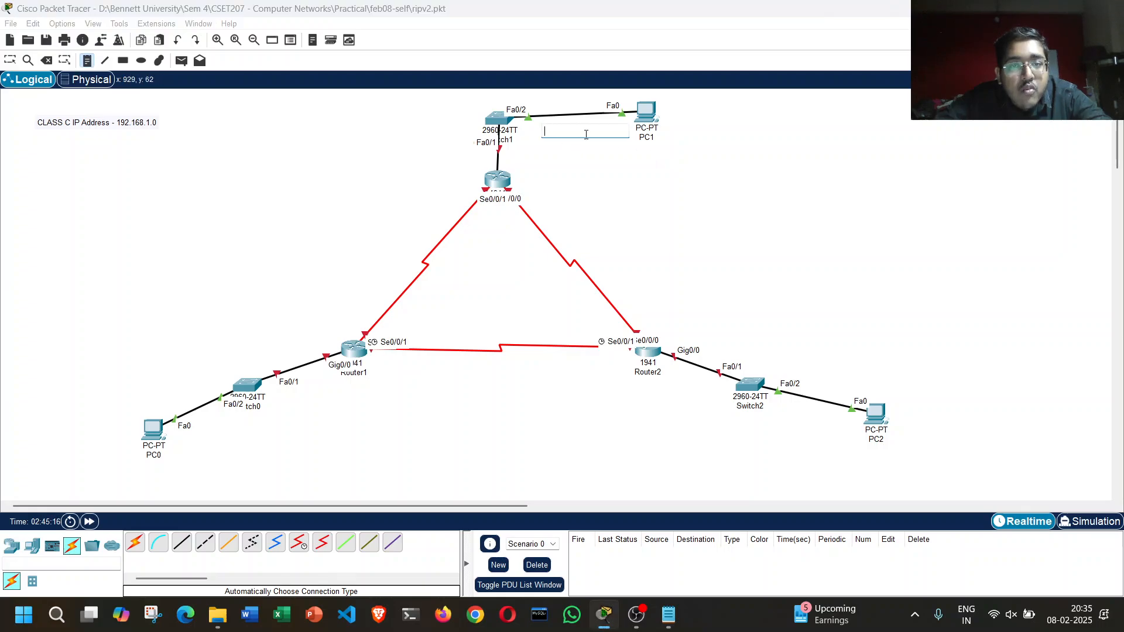
{"action": "left_click", "coordinate": [545, 128]}
{"action": "type", "text": "LAN1-192.168.1.0"}
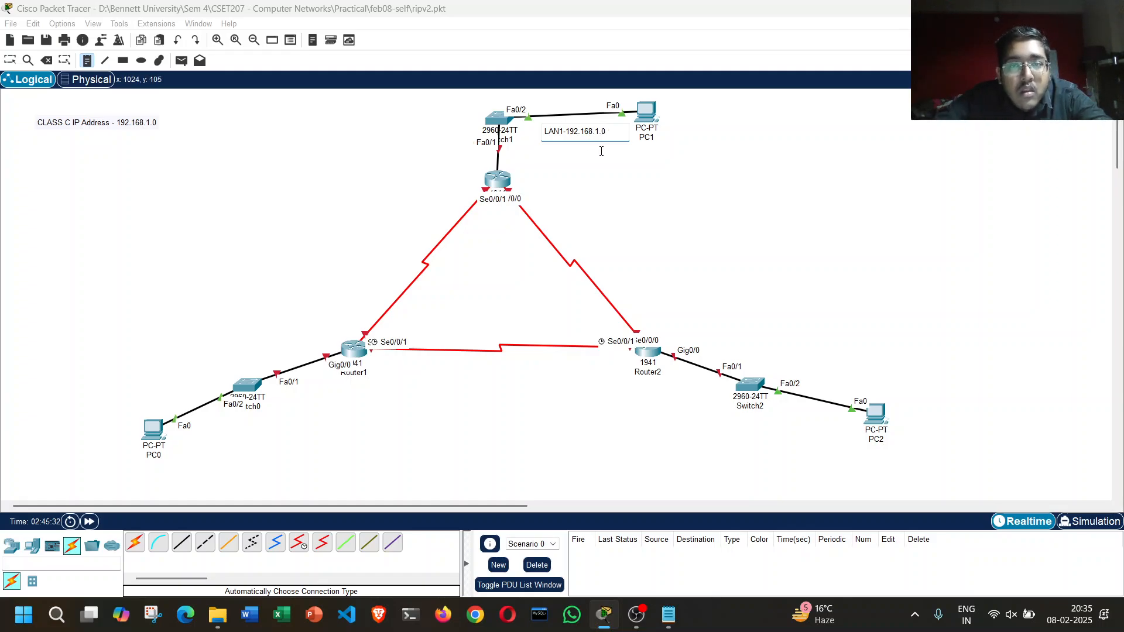
{"action": "left_click", "coordinate": [598, 152]}
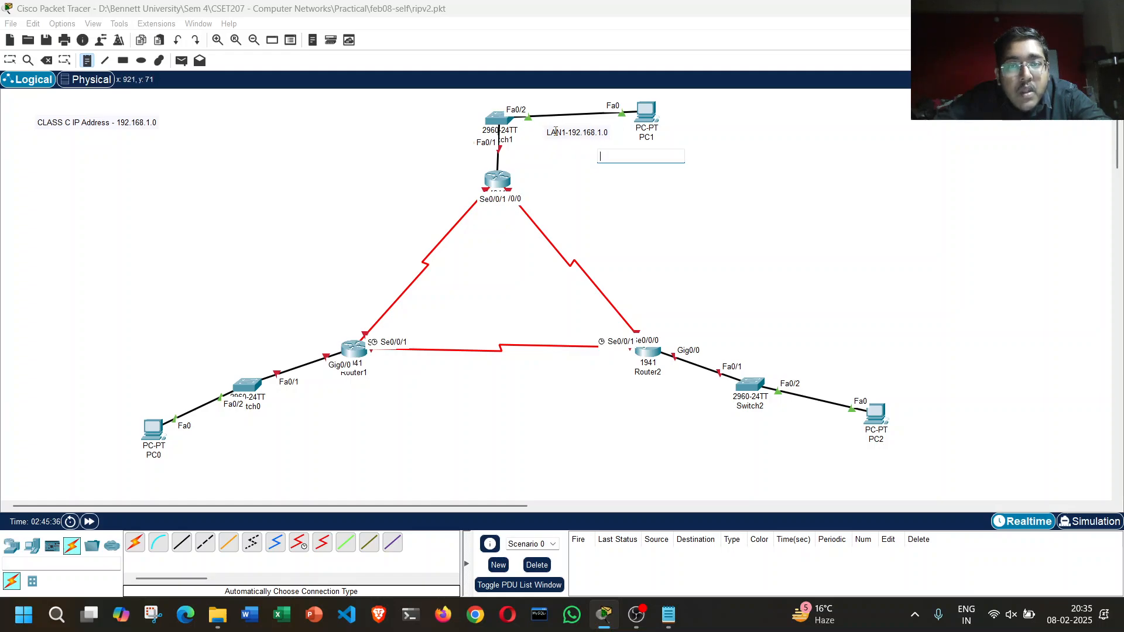
{"action": "key", "text": "Escape"}
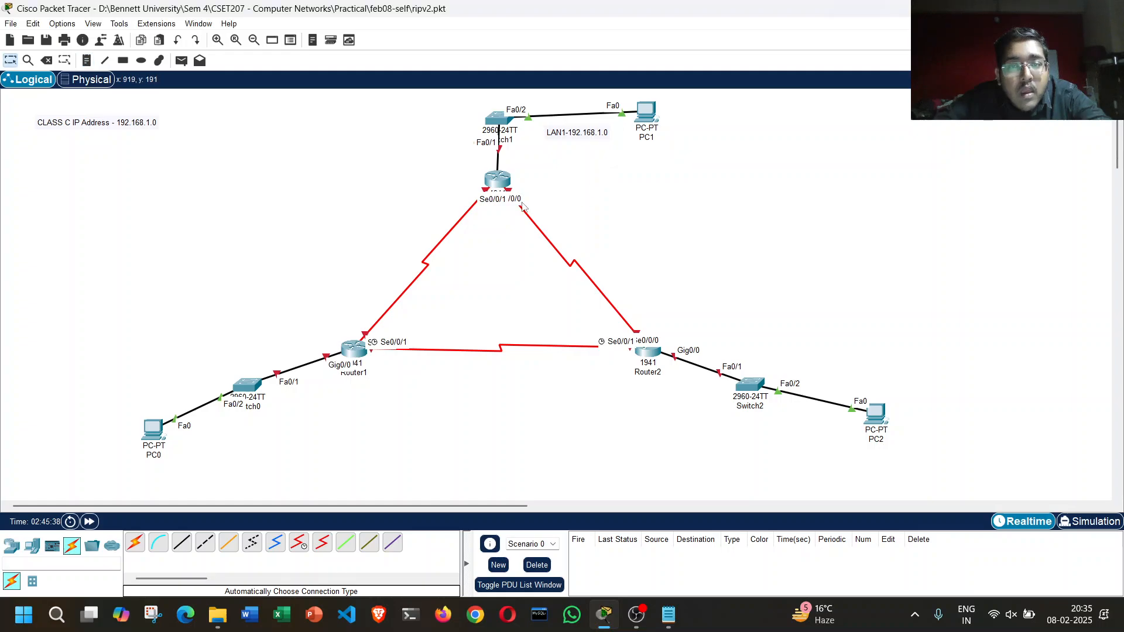
Step: Label the serial link between Router0 and Router2 with a note reading "LAN2-192.168.2.0"
{"action": "left_click", "coordinate": [86, 61]}
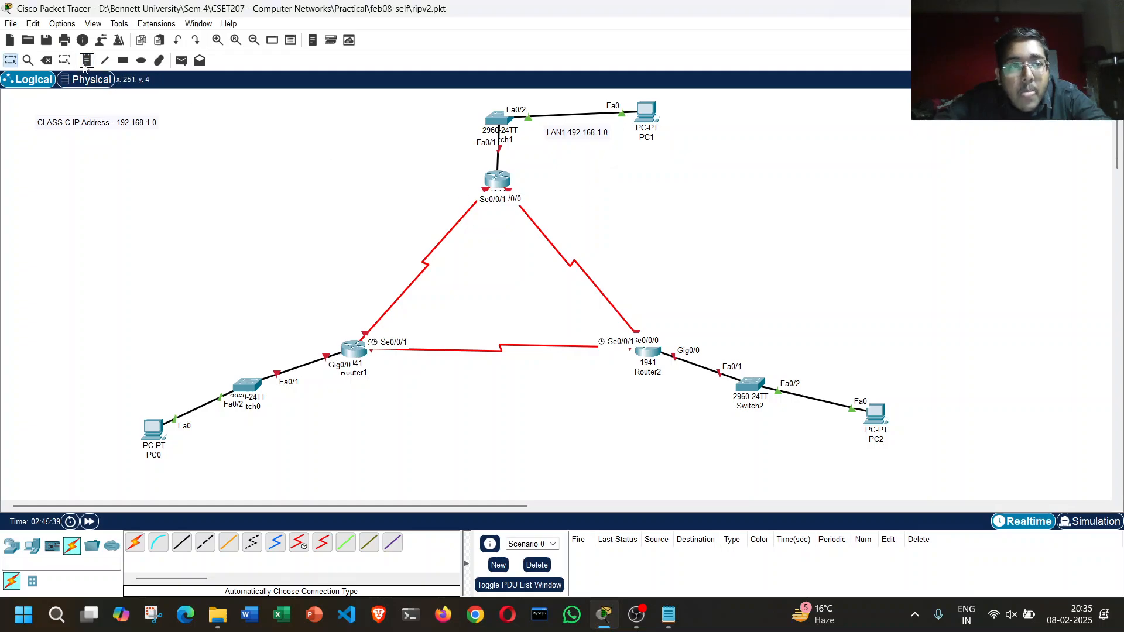
{"action": "left_click", "coordinate": [529, 244]}
{"action": "type", "text": "LAN"}
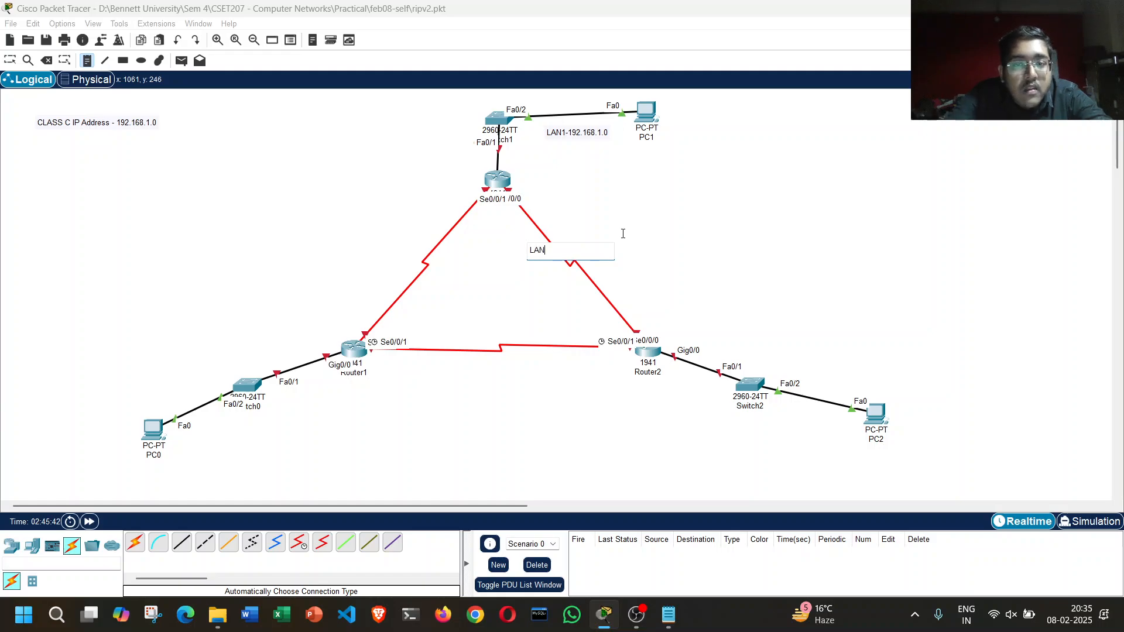
{"action": "type", "text": "2"}
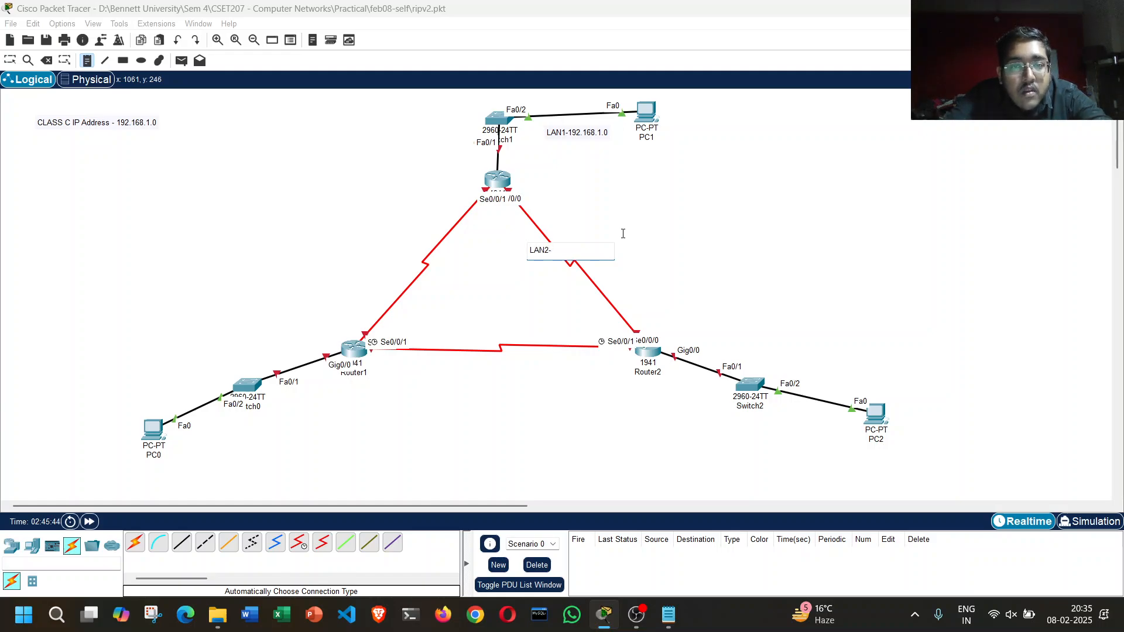
{"action": "type", "text": "-192.168.2.0"}
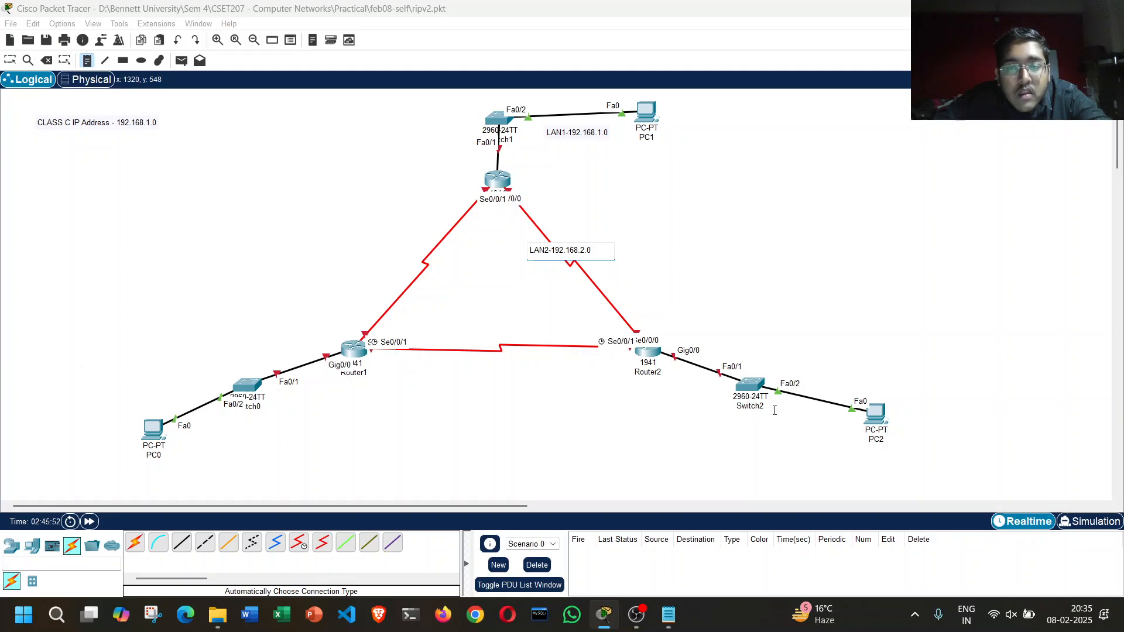
Step: Add the notes "LAN3-192.168.3.0" below the Switch2–PC2 link and "LAN4-192.168.4.0" below the Router1–Router2 serial link
{"action": "left_click", "coordinate": [794, 399]}
{"action": "type", "text": "LAN3-192.168.3.0"}
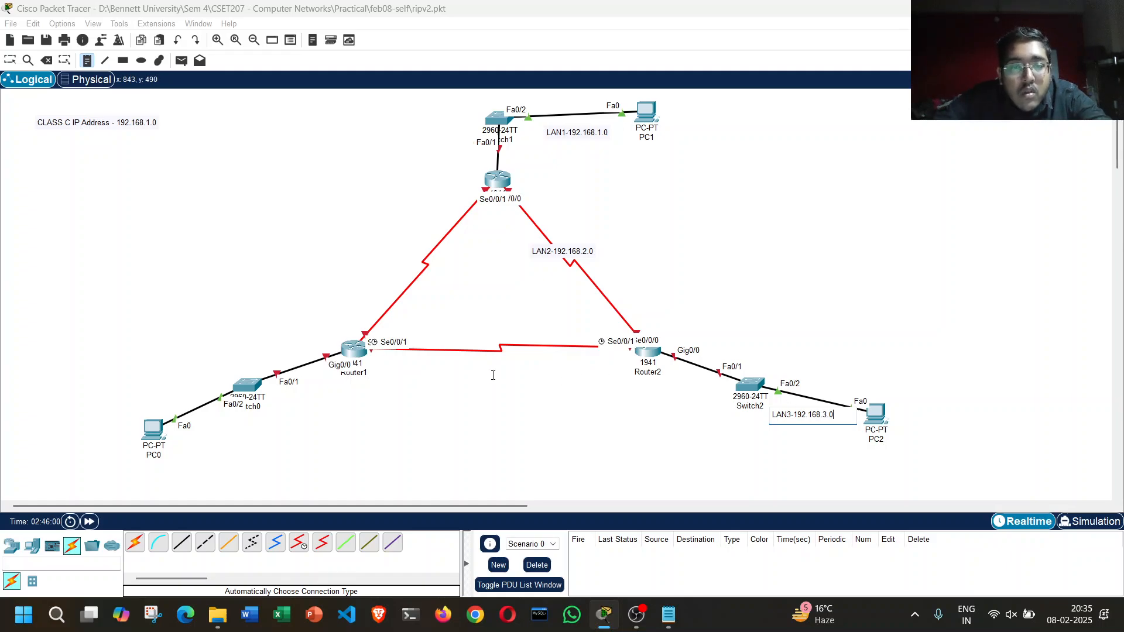
{"action": "left_click", "coordinate": [466, 352]}
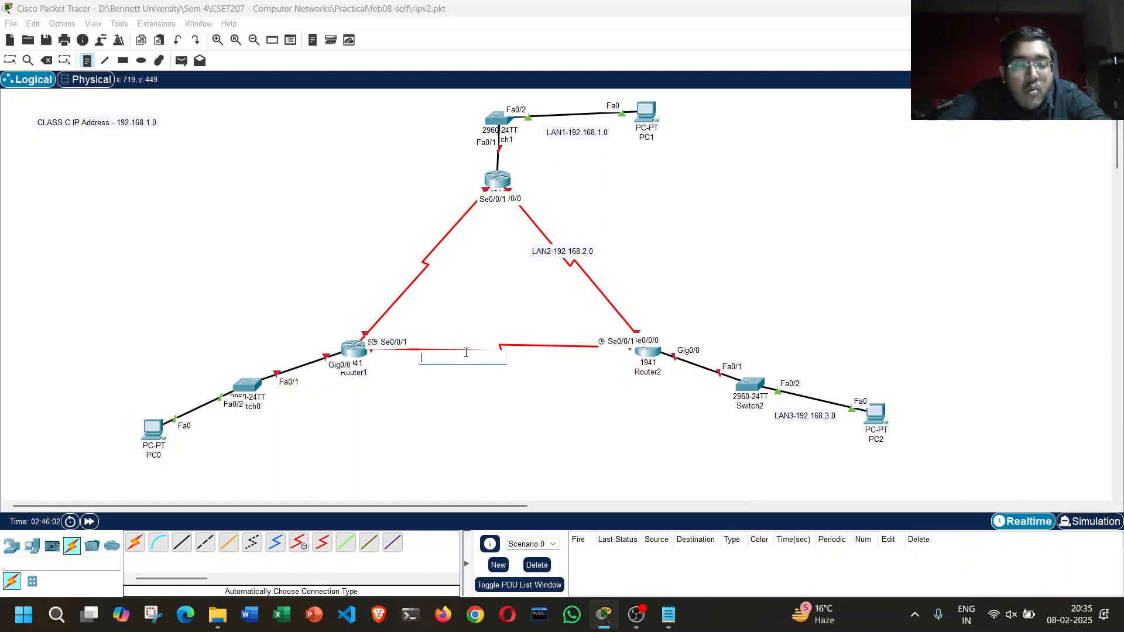
{"action": "type", "text": "LAN4-"}
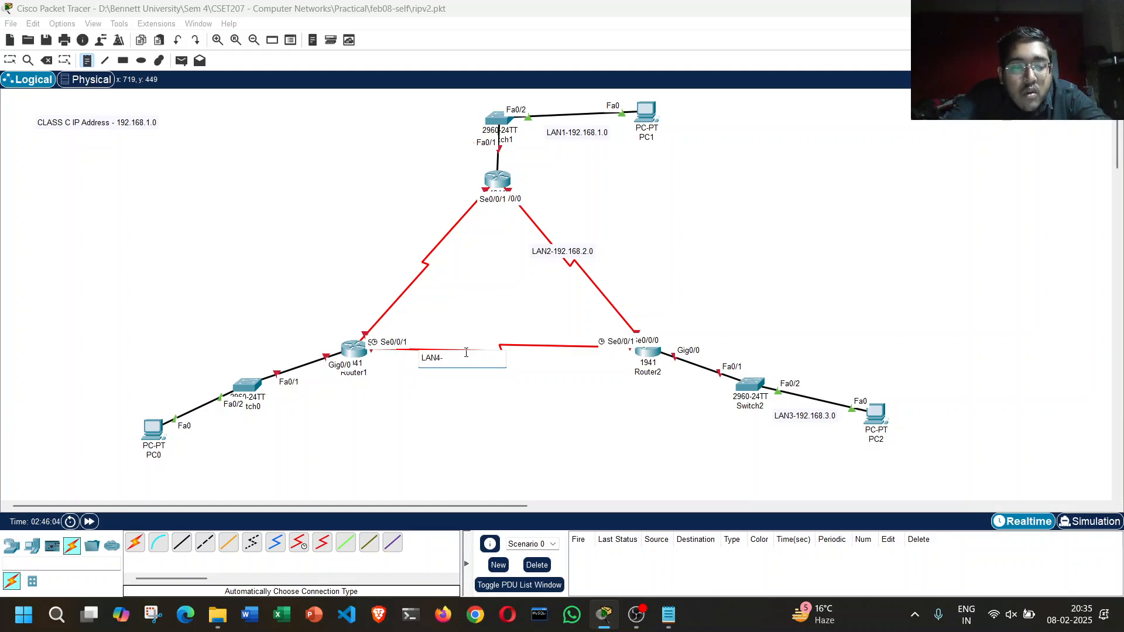
{"action": "type", "text": "192.168.4.0"}
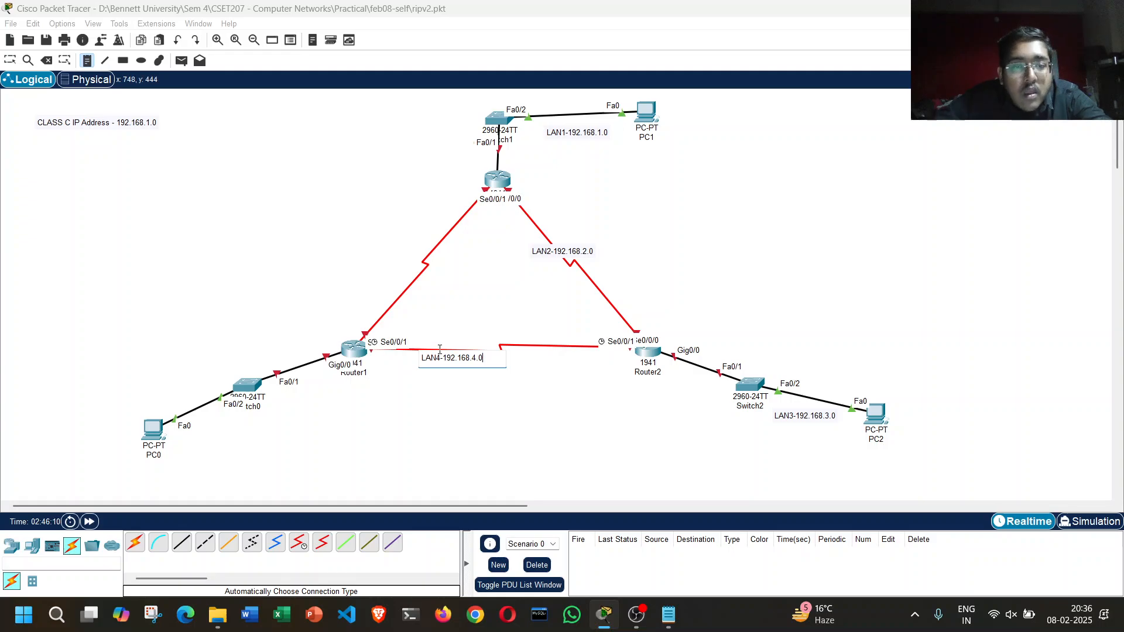
Step: Label the Switch0–PC0 network with a note reading "LAN5-192.168.5.0"
{"action": "left_click", "coordinate": [174, 406]}
{"action": "left_click", "coordinate": [174, 405]}
{"action": "type", "text": "lan"}
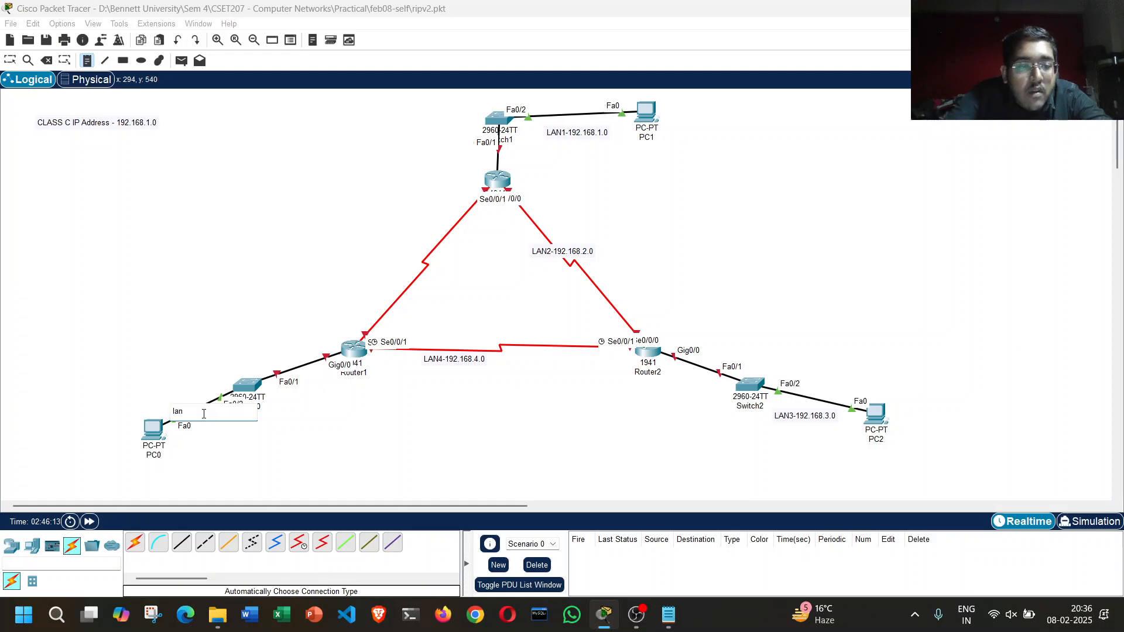
{"action": "type", "text": "LAN5"}
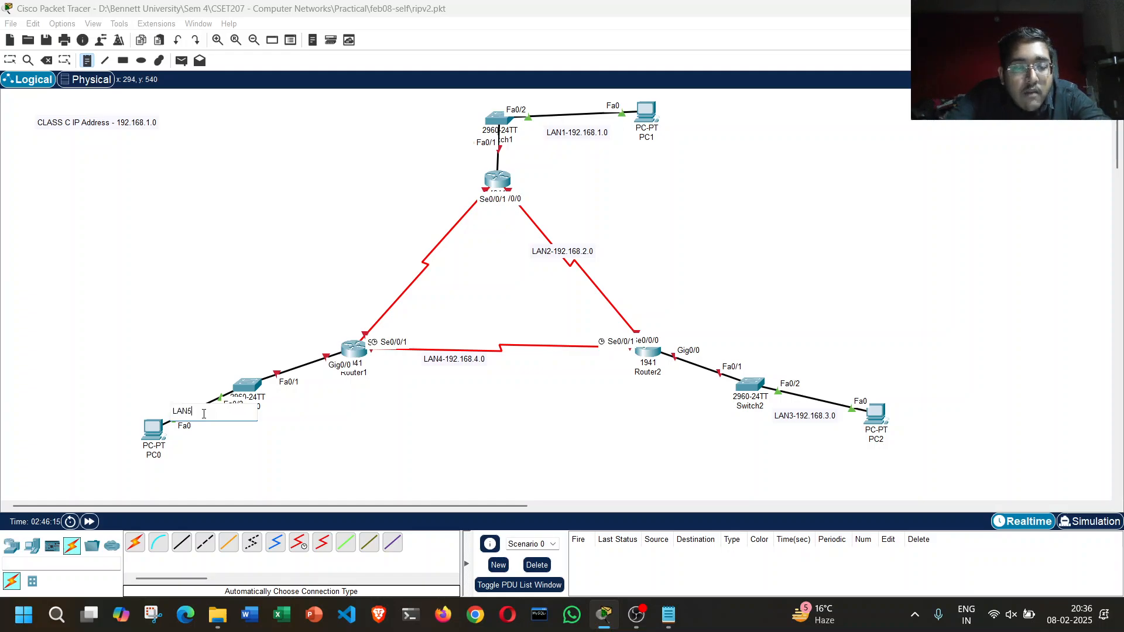
{"action": "type", "text": "-192.168.5.0"}
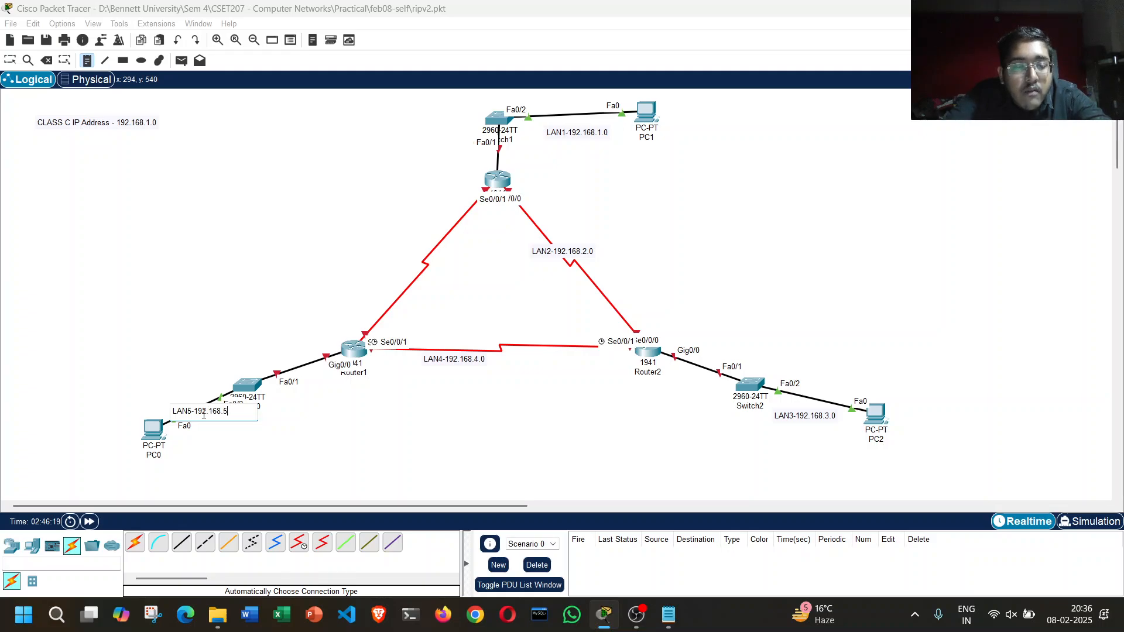
Step: Label the serial link between Router0 and Router1 with a note reading "LAN6-192.168.6.0" and stop placing notes
{"action": "left_click", "coordinate": [376, 265]}
{"action": "type", "text": "LAN6"}
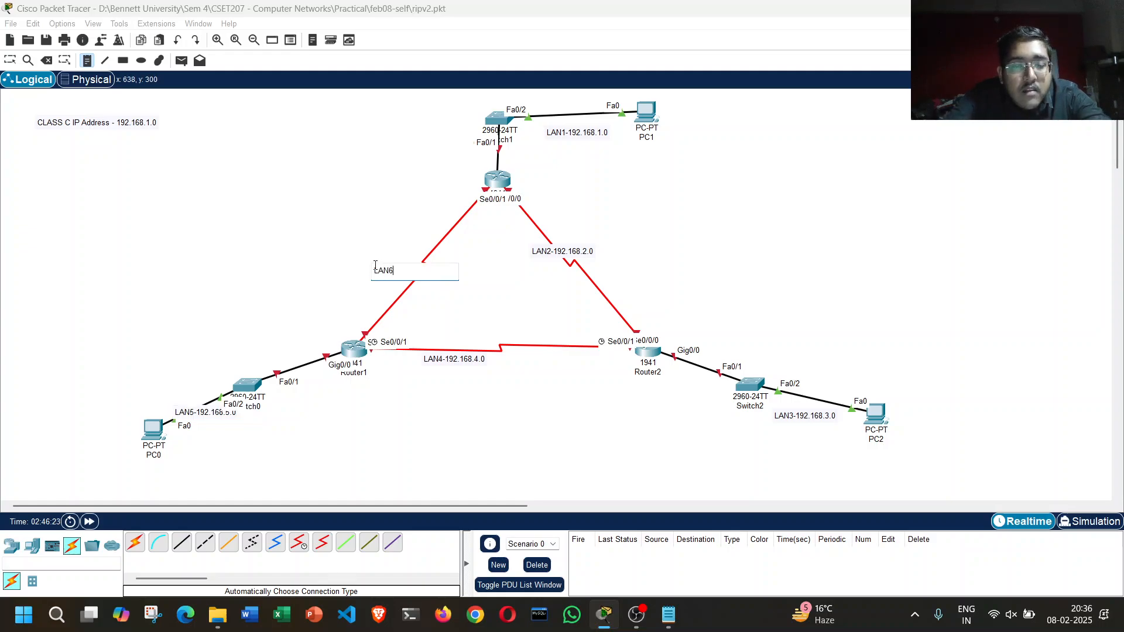
{"action": "type", "text": "-192.168.6.0"}
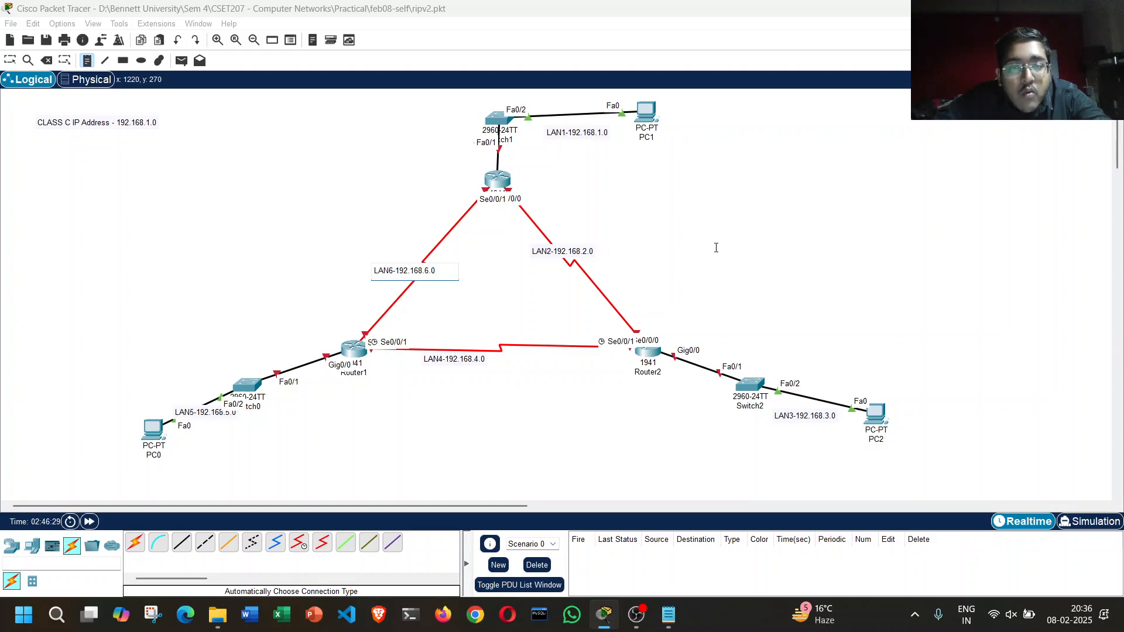
{"action": "key", "text": "Escape"}
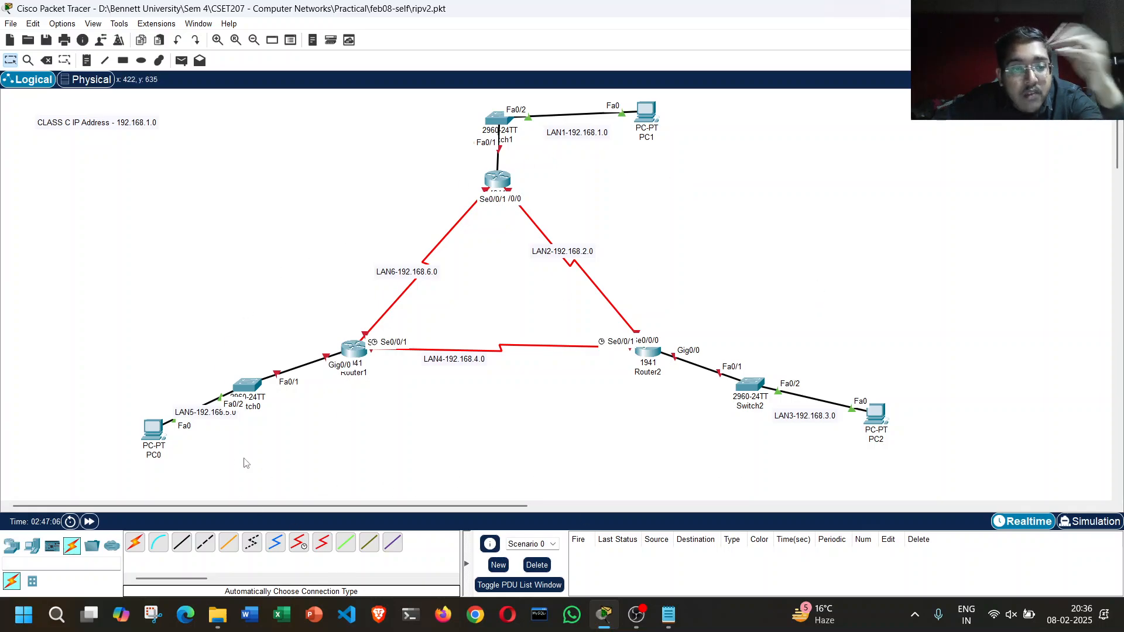
Step: Reposition the LAN5, LAN4, LAN3 and LAN2 notes slightly so they sit more clearly beside their links
{"action": "left_click_drag", "start_coordinate": [207, 419], "coordinate": [173, 402]}
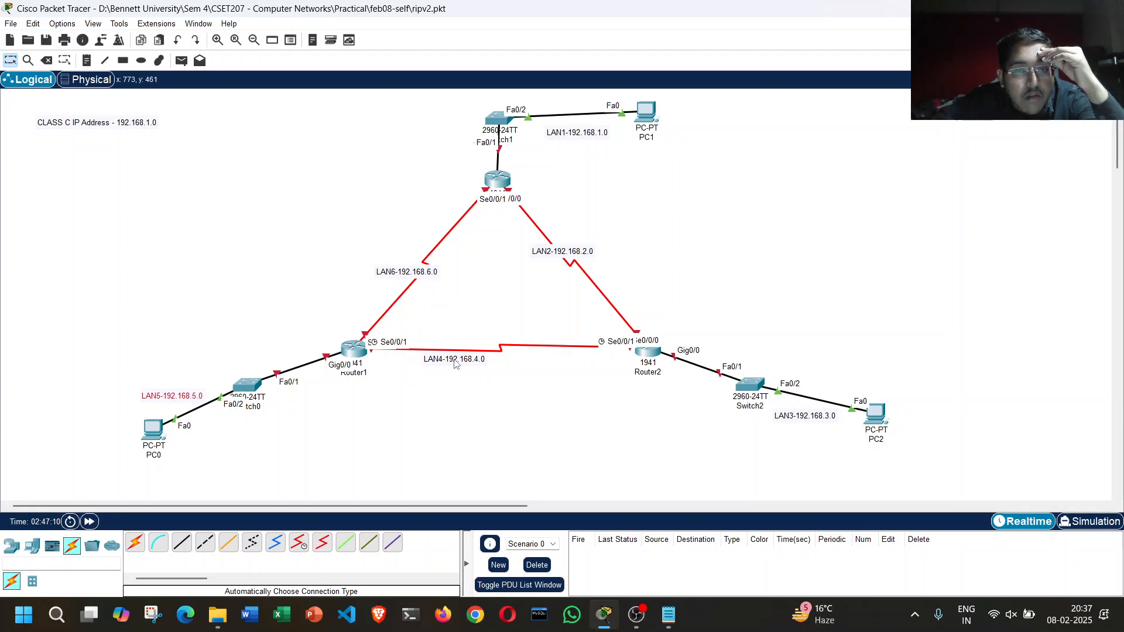
{"action": "left_click_drag", "start_coordinate": [457, 363], "coordinate": [498, 369]}
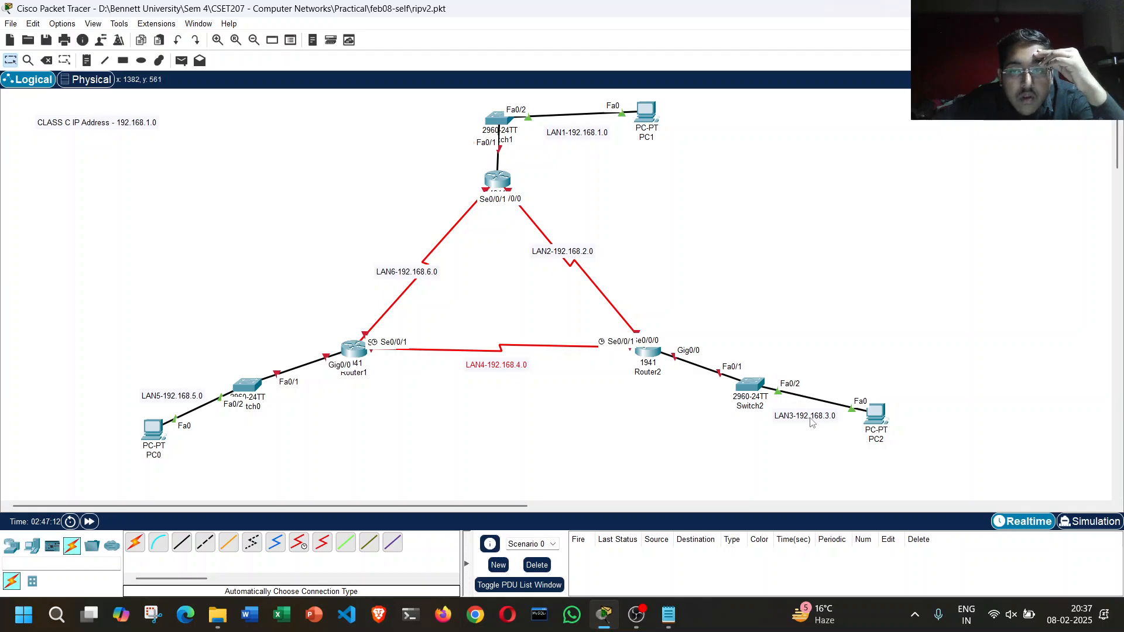
{"action": "left_click_drag", "start_coordinate": [812, 423], "coordinate": [819, 430]}
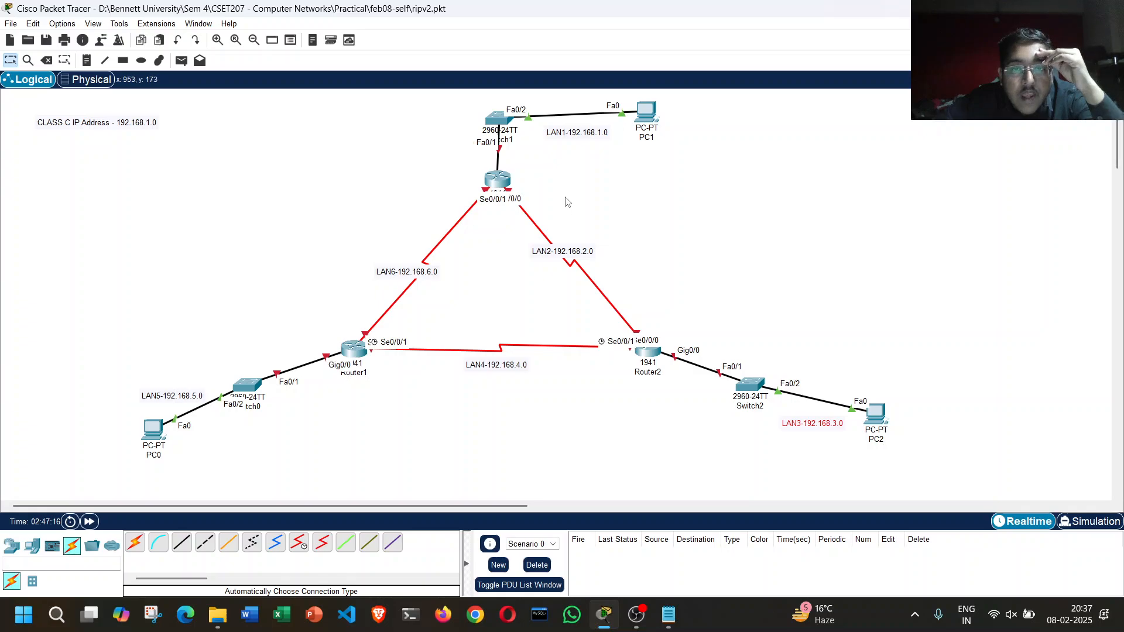
{"action": "left_click_drag", "start_coordinate": [585, 253], "coordinate": [591, 255]}
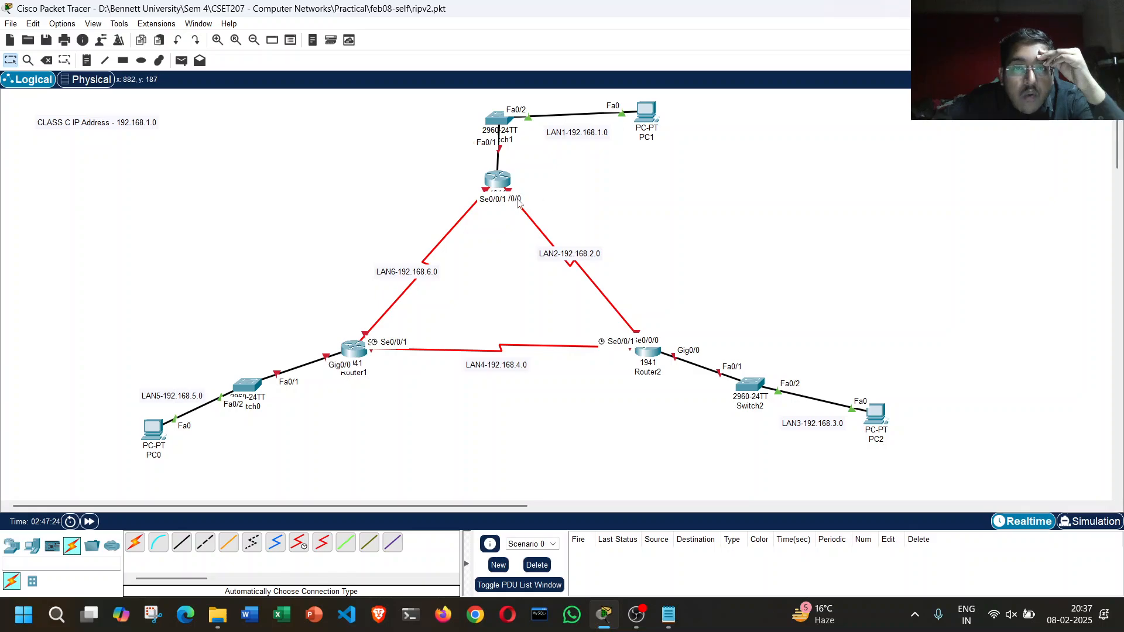
Step: Move Router0 temporarily below the Router1–Router2 link to read its interface labels, and return it beneath Switch1
{"action": "left_click_drag", "start_coordinate": [485, 190], "coordinate": [501, 423]}
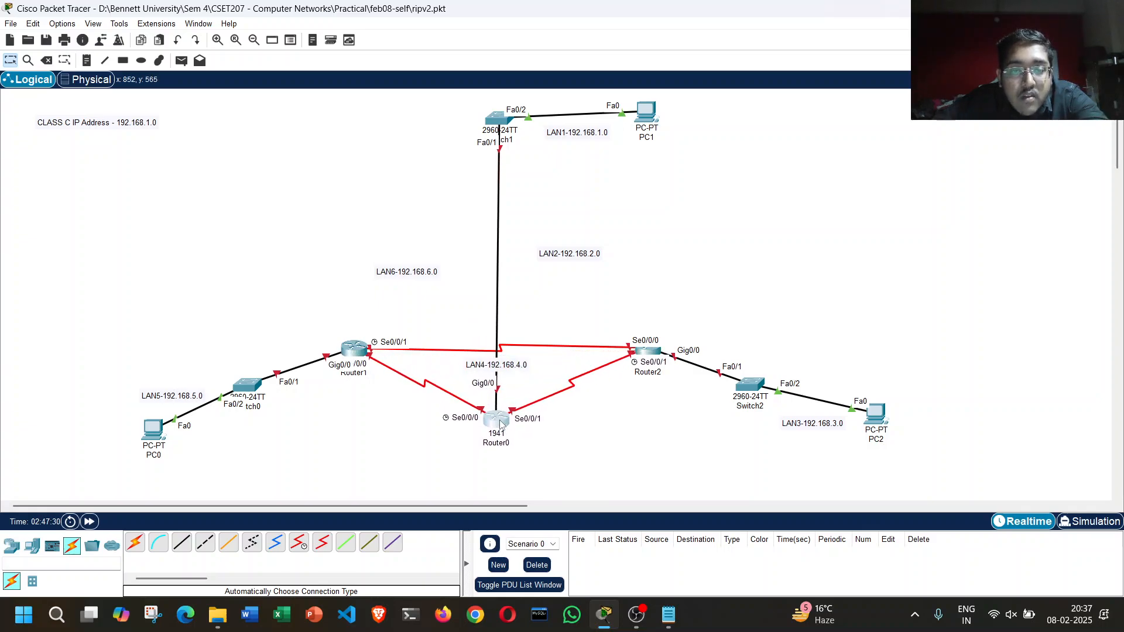
{"action": "mouse_move", "coordinate": [501, 423]}
{"action": "left_mouse_down"}
{"action": "mouse_move", "coordinate": [477, 260]}
{"action": "mouse_move", "coordinate": [490, 427]}
{"action": "left_mouse_up"}
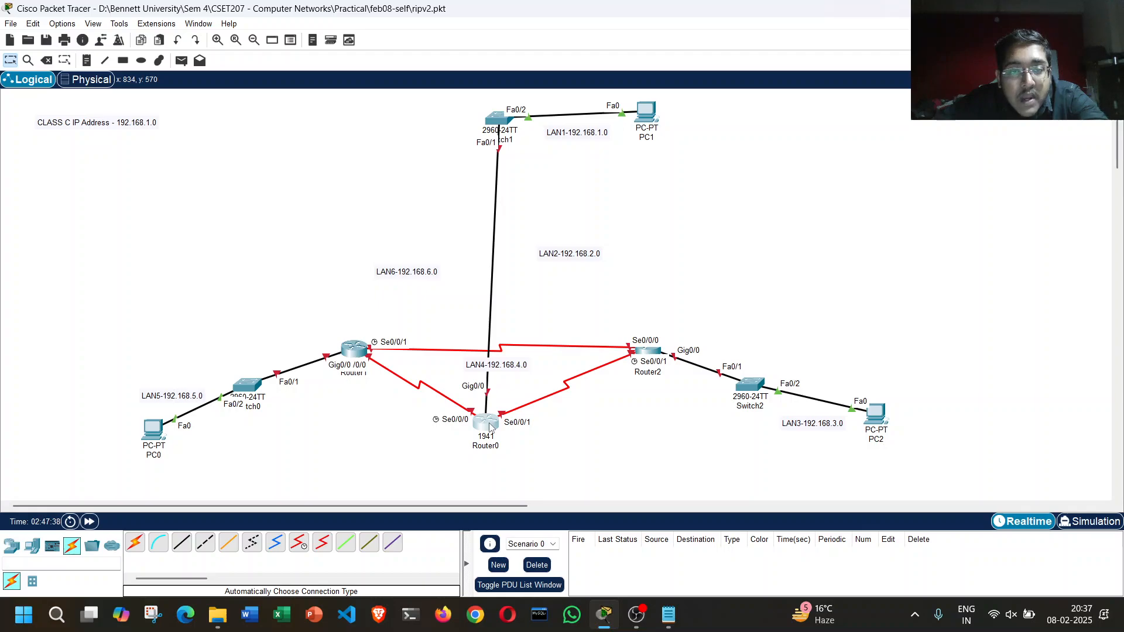
{"action": "left_click_drag", "start_coordinate": [490, 426], "coordinate": [497, 199]}
Step: Configure Router0's Serial0/0/0 interface with IP address 192.168.6.1 and subnet mask 255.255.255.0, and enable the port
{"action": "left_click", "coordinate": [498, 200]}
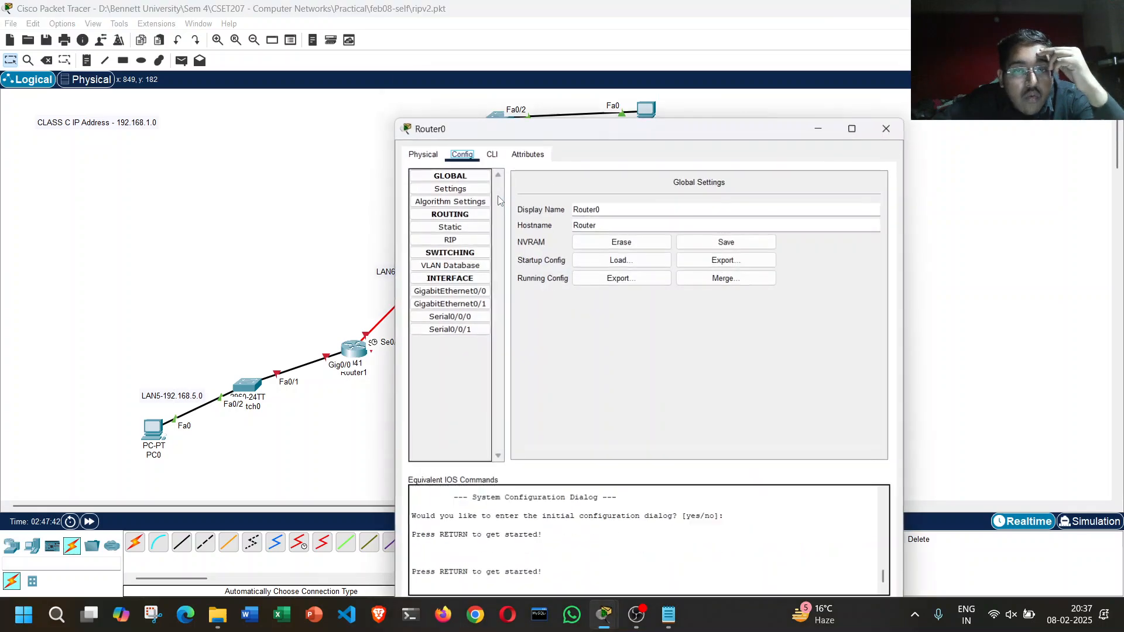
{"action": "left_click", "coordinate": [431, 117]}
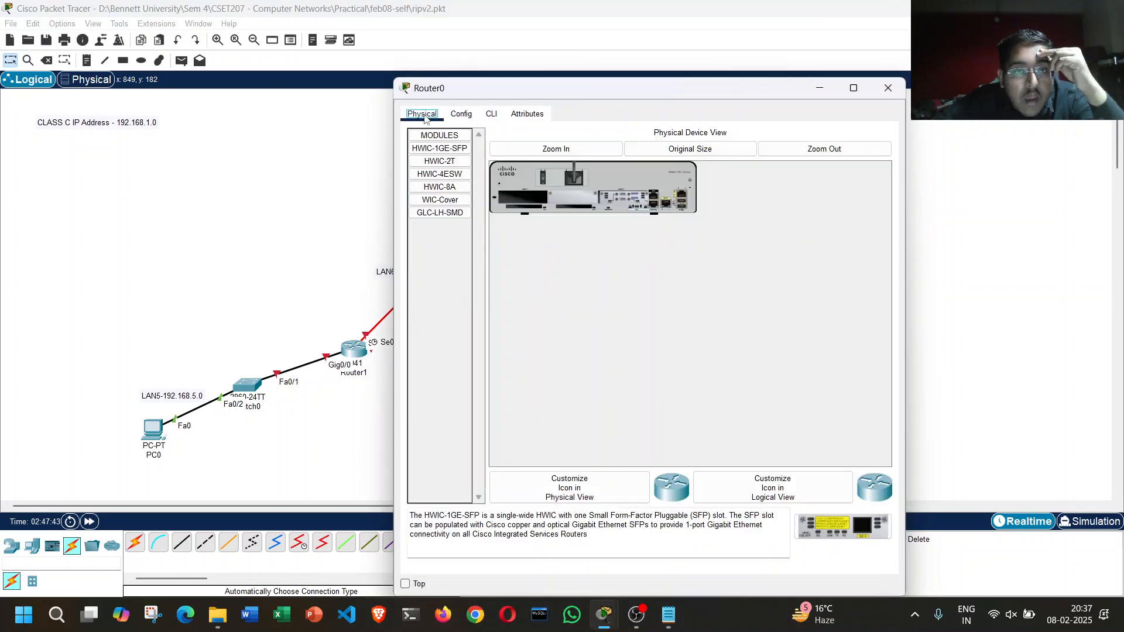
{"action": "left_click", "coordinate": [460, 119]}
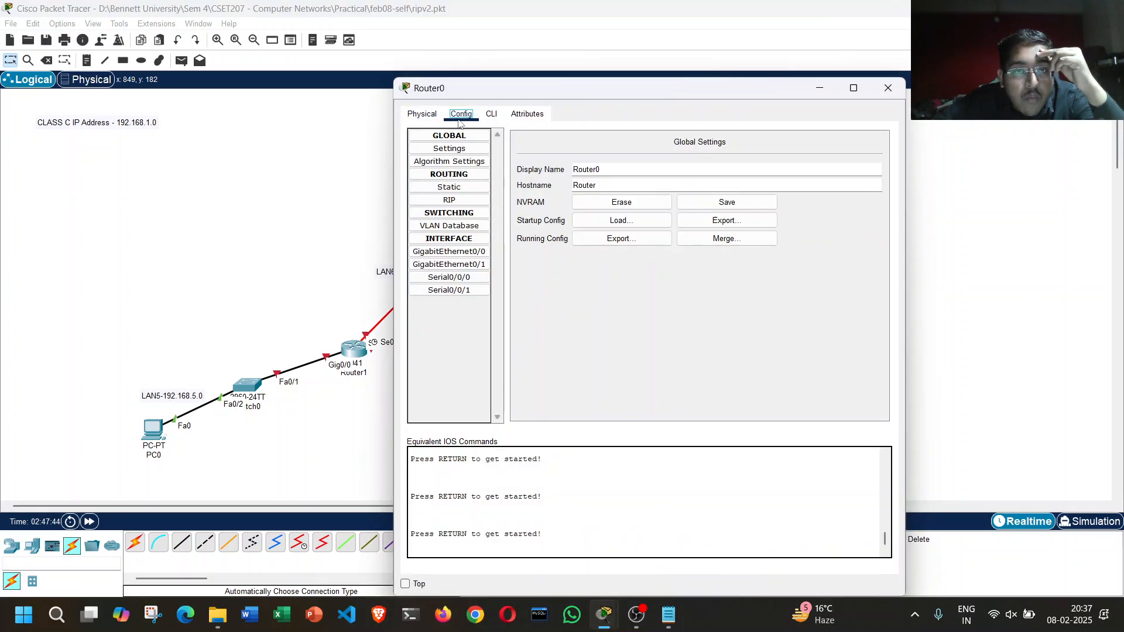
{"action": "left_click", "coordinate": [462, 278]}
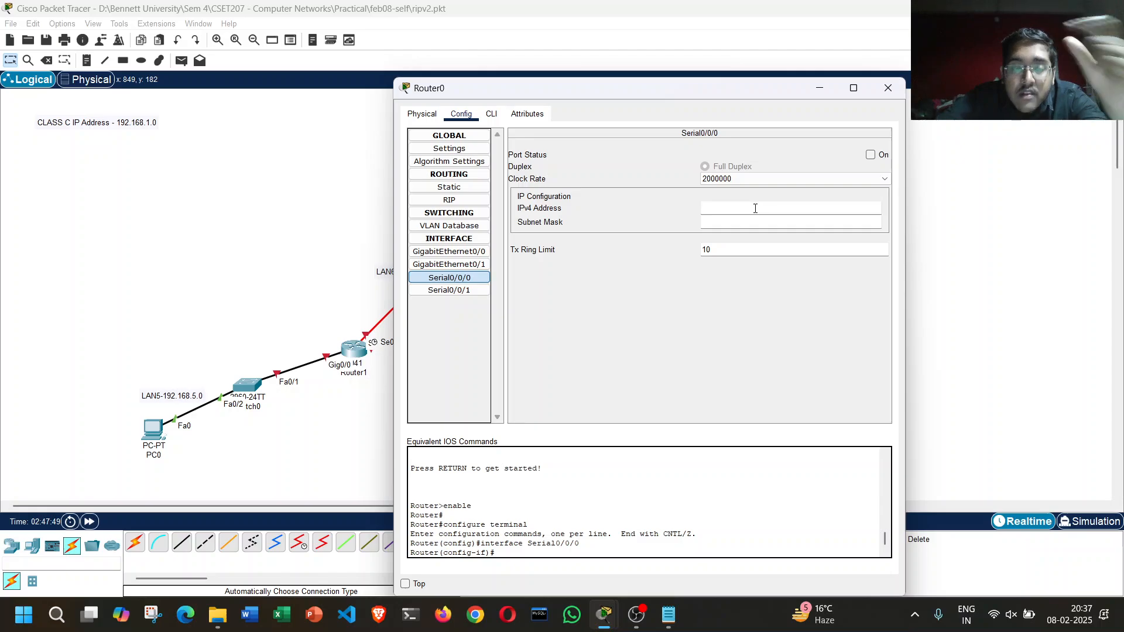
{"action": "type", "text": "1"}
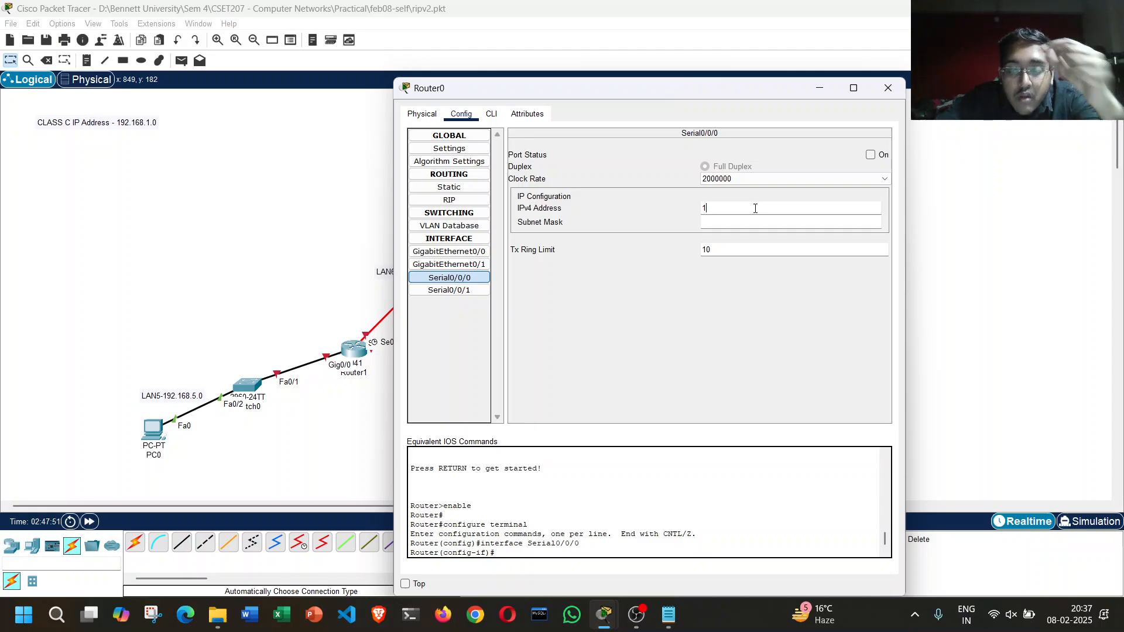
{"action": "type", "text": "92.168.6.1"}
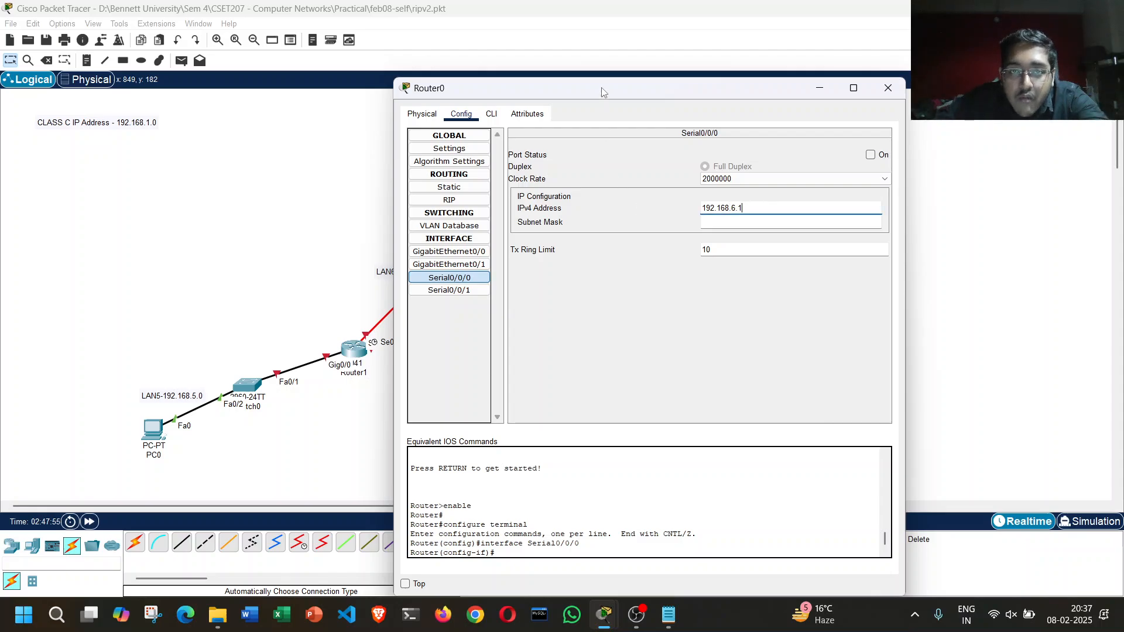
{"action": "left_click_drag", "start_coordinate": [603, 89], "coordinate": [781, 116]}
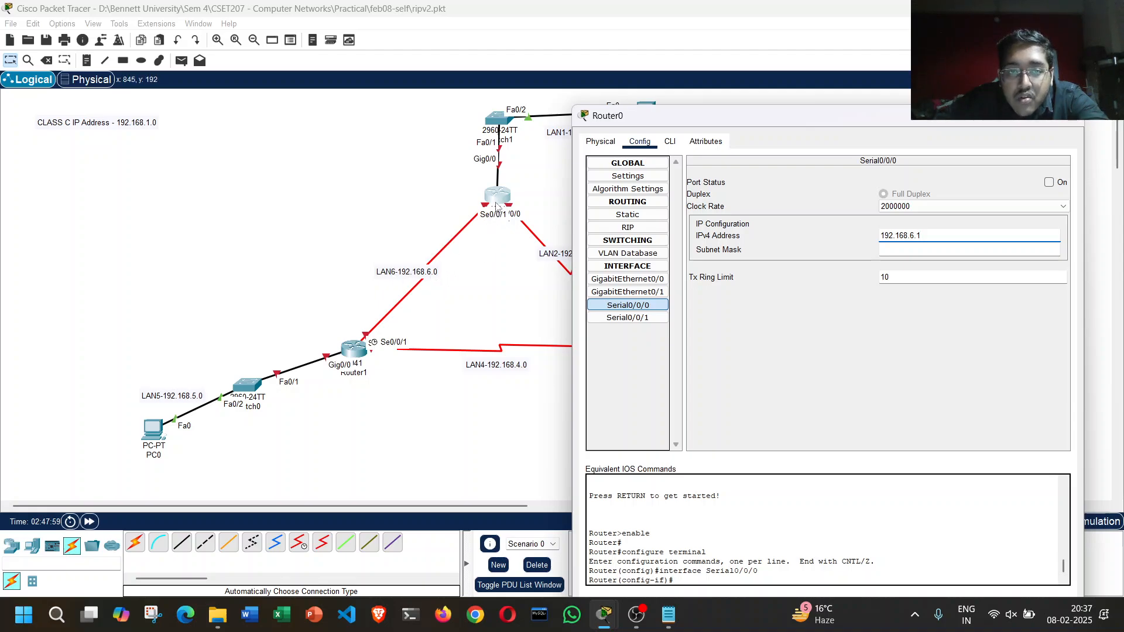
{"action": "left_click", "coordinate": [975, 250]}
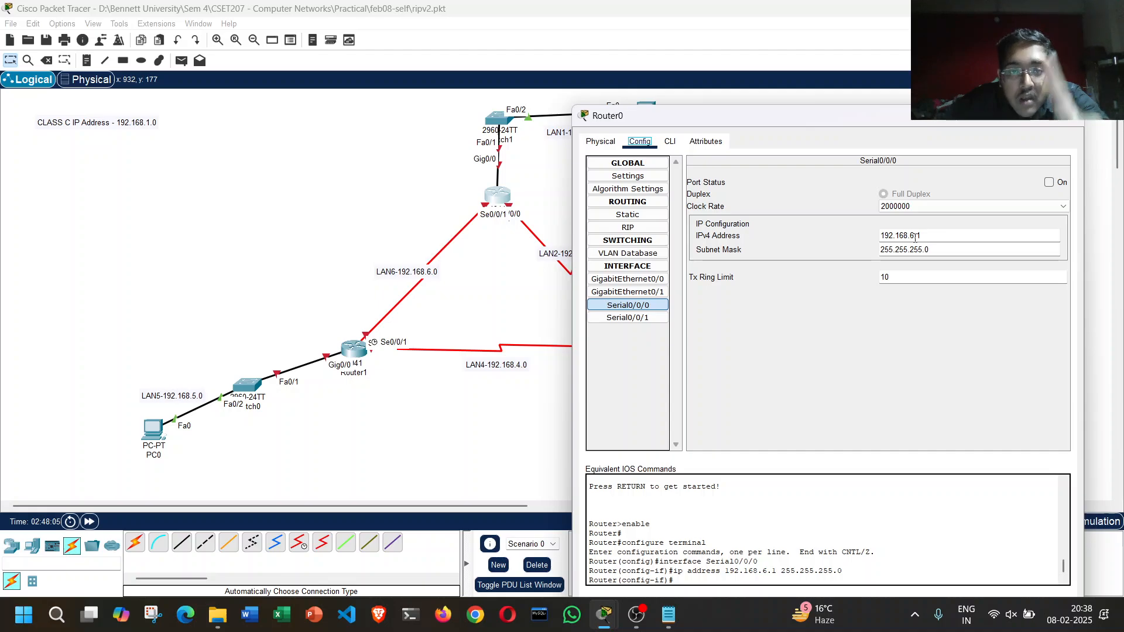
{"action": "left_click", "coordinate": [1050, 183]}
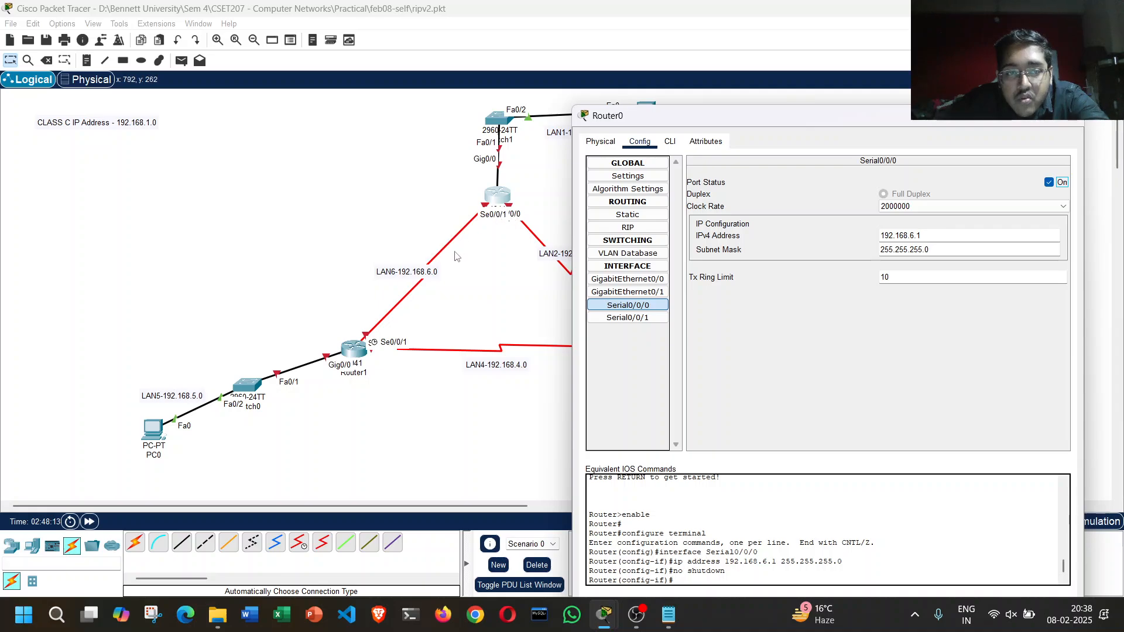
Step: Configure Router0's Serial0/0/1 interface with IP address 192.168.2.1 and subnet mask 255.255.255.0, and enable the port
{"action": "left_click_drag", "start_coordinate": [728, 115], "coordinate": [173, 104]}
{"action": "left_click", "coordinate": [78, 306]}
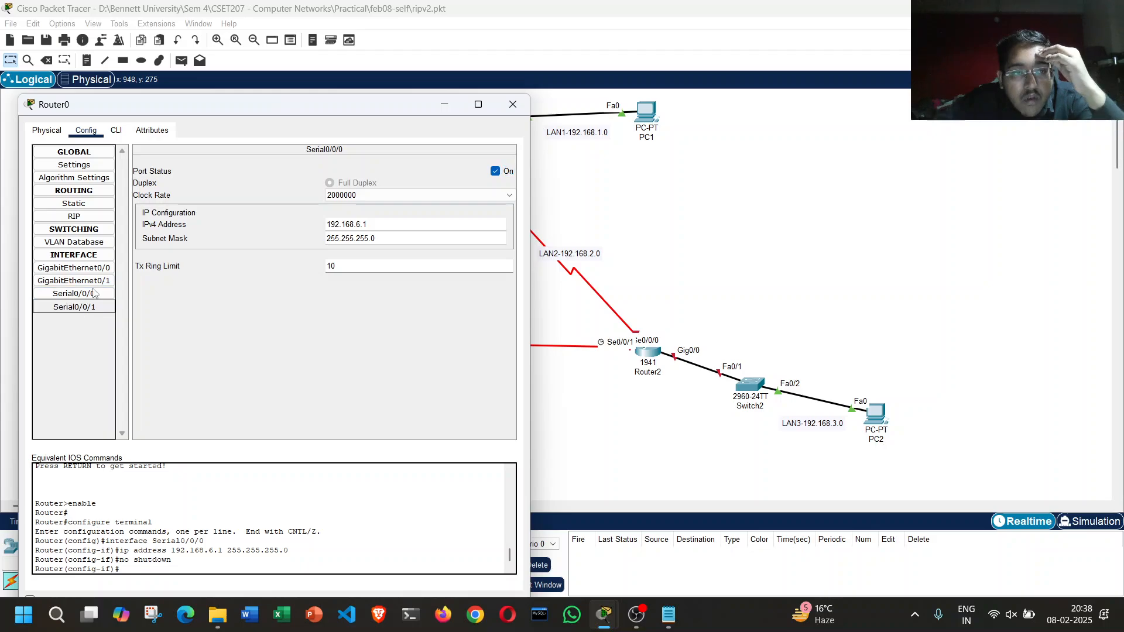
{"action": "left_click_drag", "start_coordinate": [336, 107], "coordinate": [310, 104]}
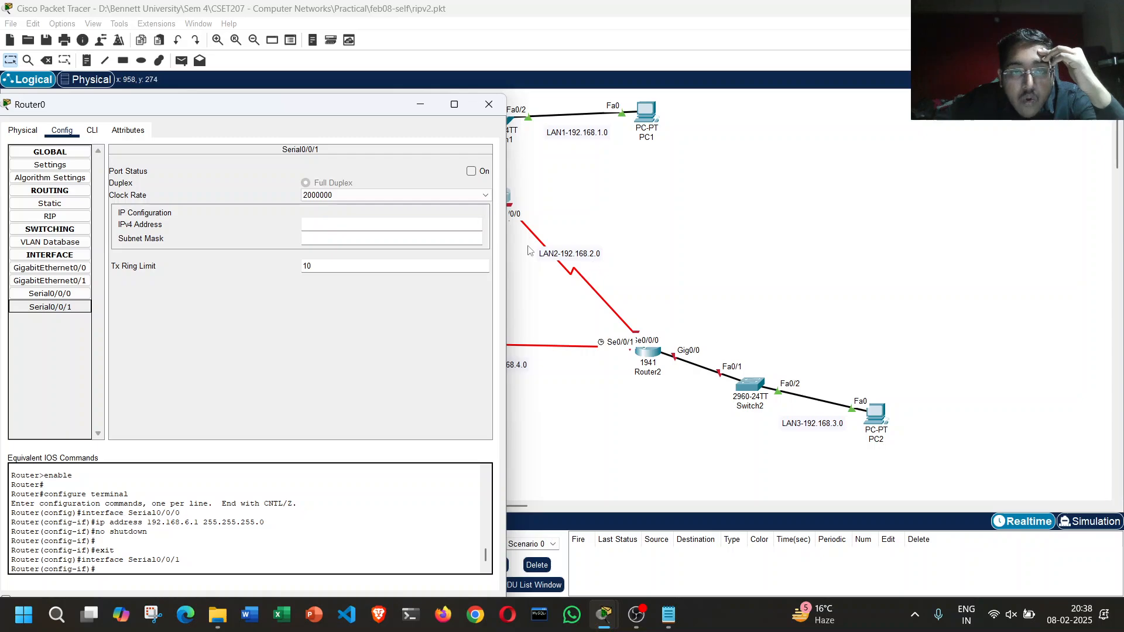
{"action": "left_click", "coordinate": [373, 223]}
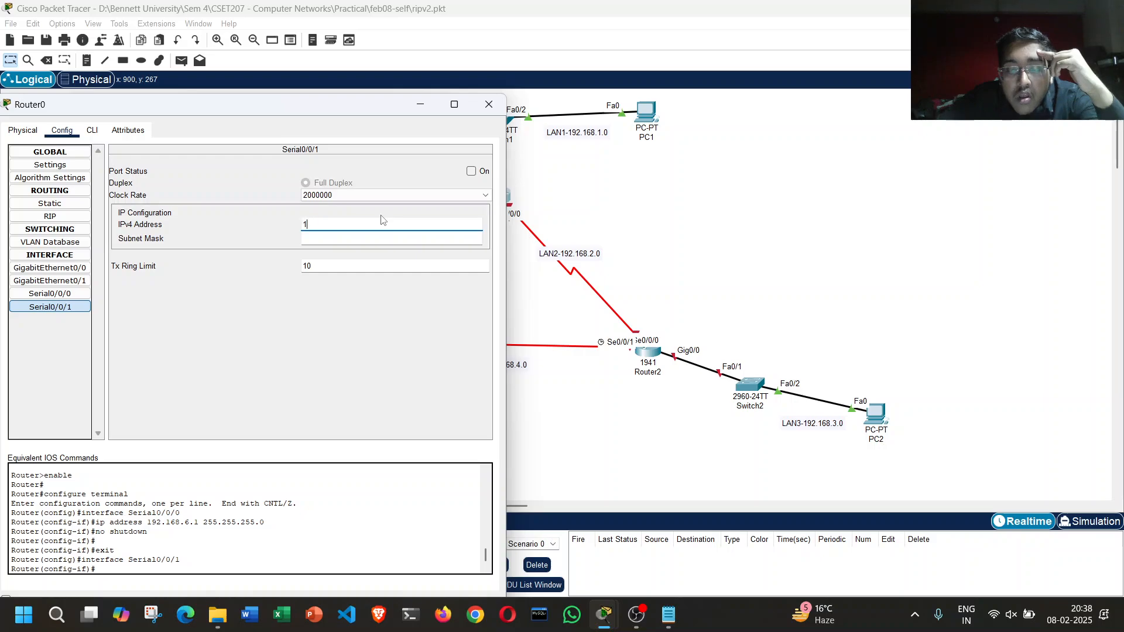
{"action": "type", "text": ".1"}
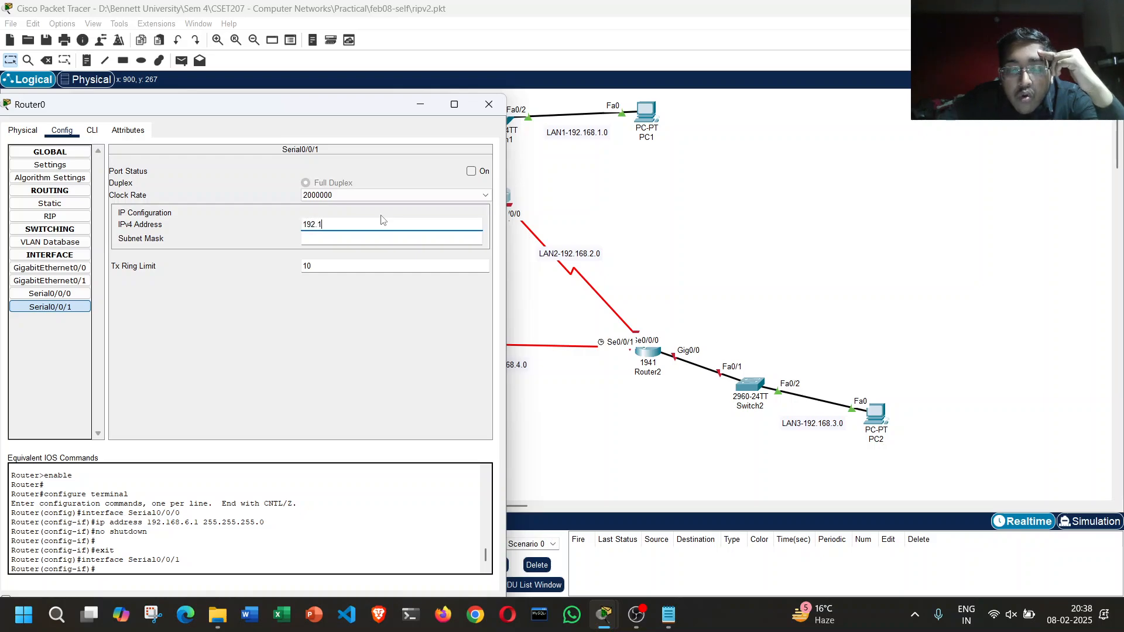
{"action": "type", "text": "68.2.1"}
{"action": "left_click", "coordinate": [421, 238]}
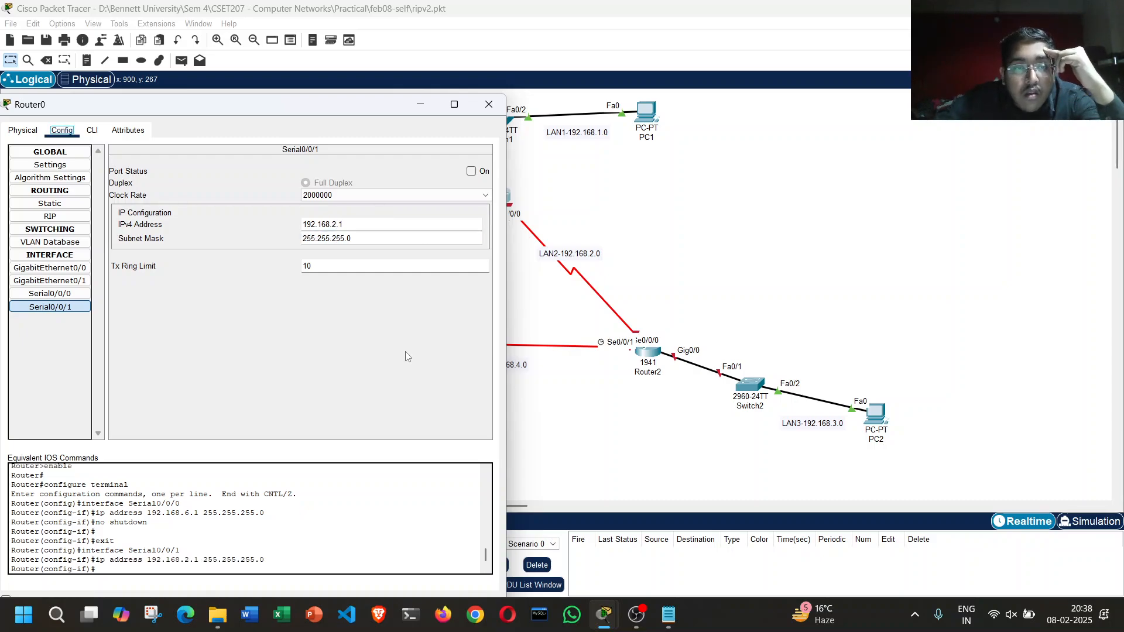
{"action": "left_click", "coordinate": [471, 171]}
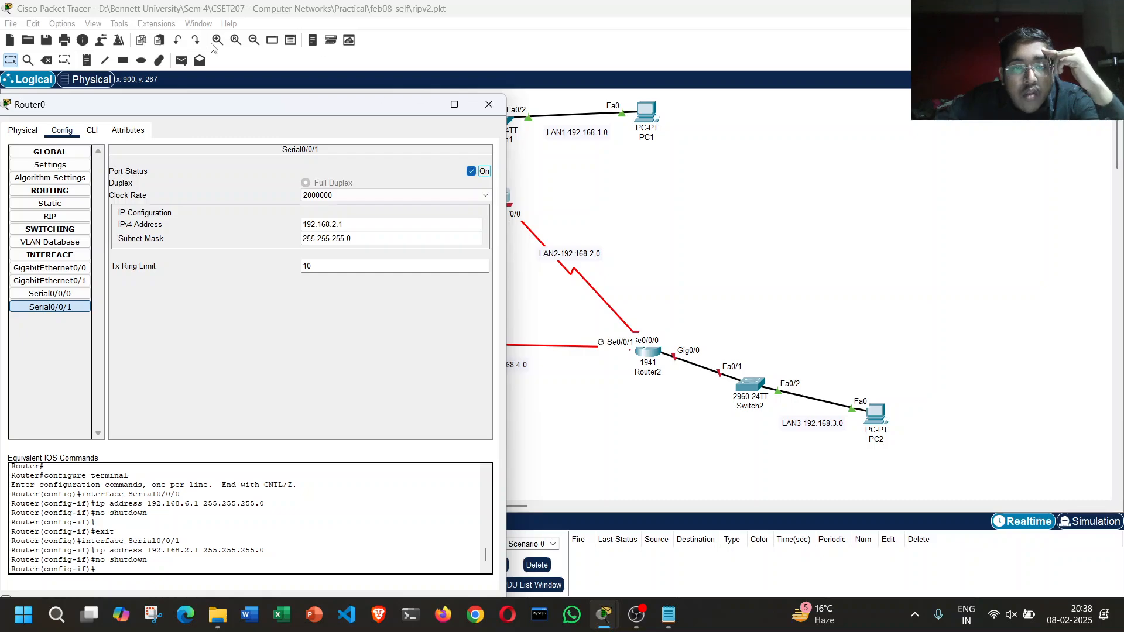
Step: Give Router0's GigabitEthernet0/0 interface IP address 192.168.1.1 with mask 255.255.255.0, enable the port, and close Router0's settings
{"action": "left_click_drag", "start_coordinate": [366, 110], "coordinate": [972, 154]}
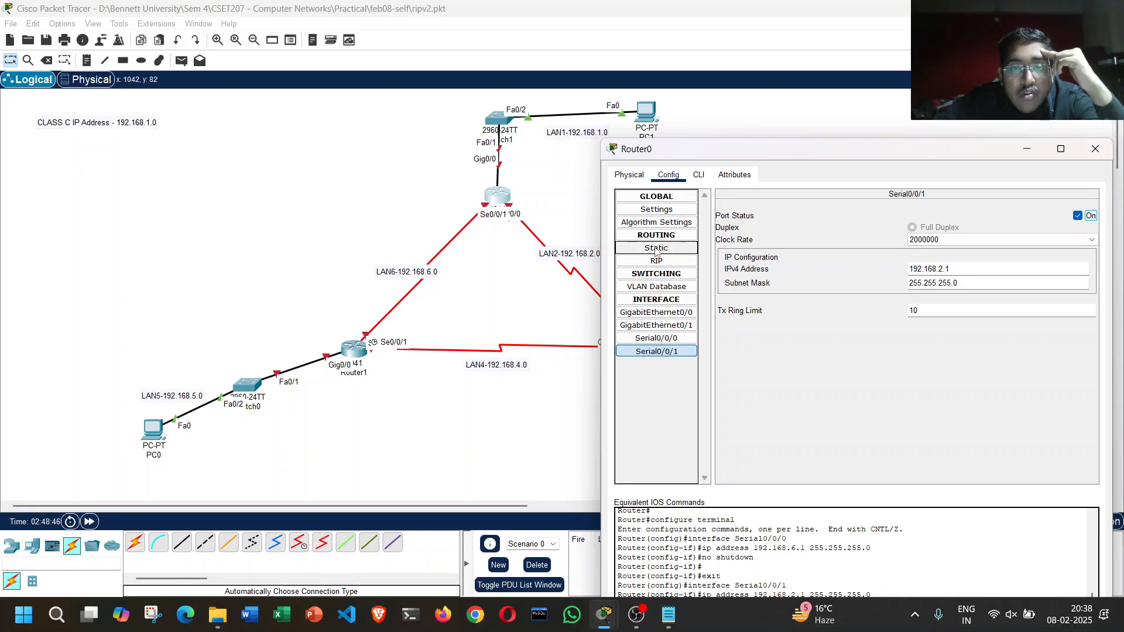
{"action": "left_click", "coordinate": [656, 300]}
{"action": "left_click", "coordinate": [655, 299]}
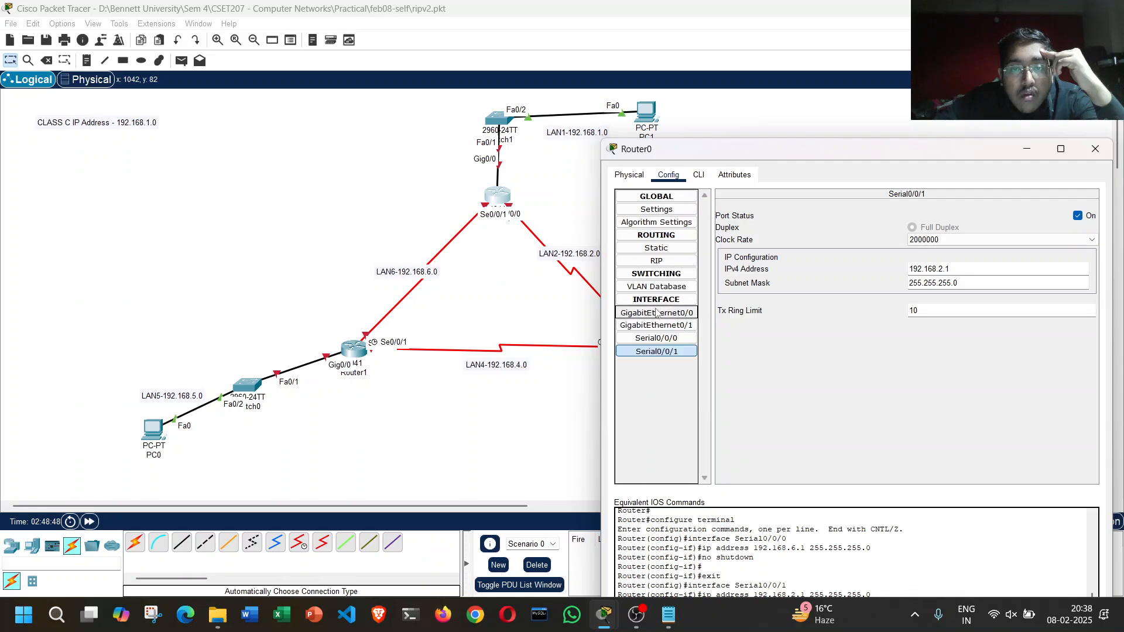
{"action": "left_click", "coordinate": [656, 313]}
{"action": "left_click", "coordinate": [953, 285]}
{"action": "type", "text": "1"}
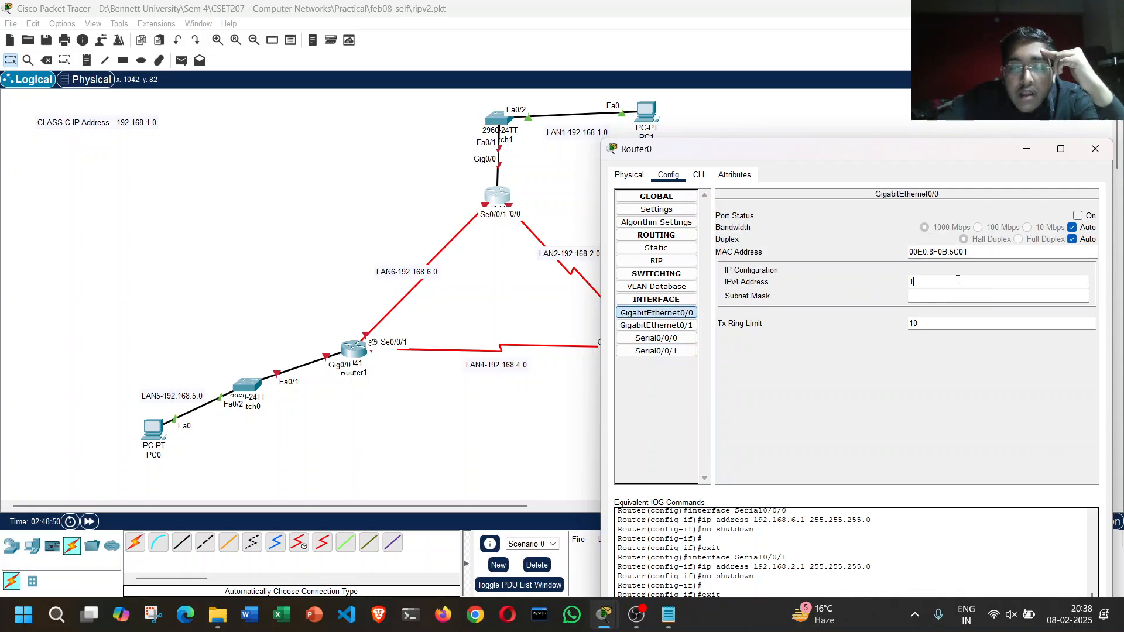
{"action": "type", "text": "92.168.1"}
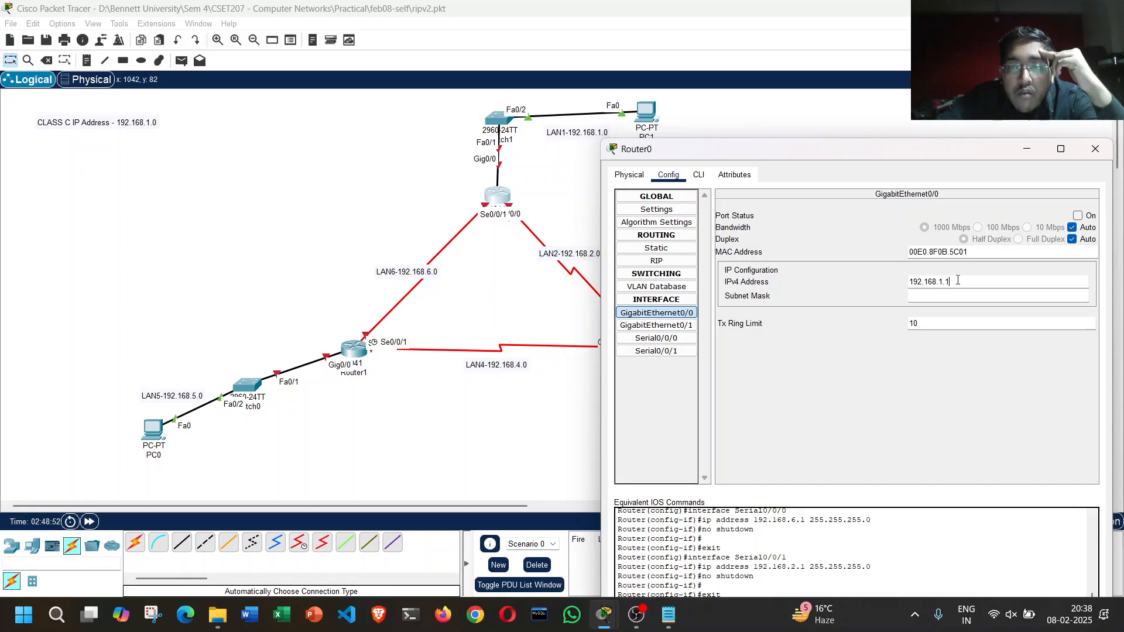
{"action": "key", "text": "Tab"}
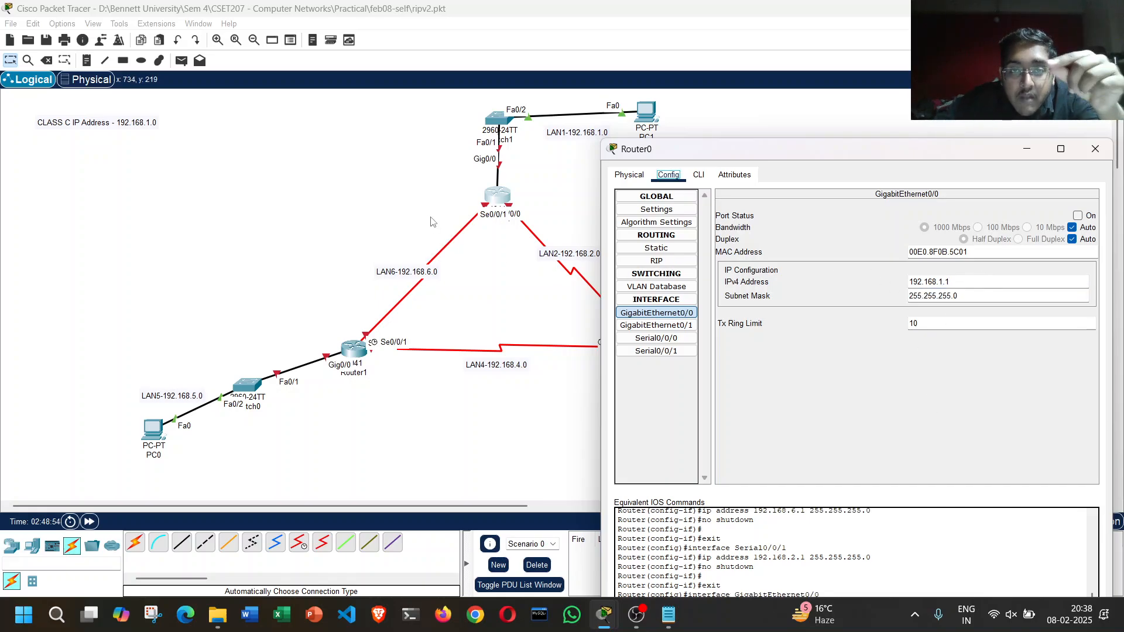
{"action": "left_click", "coordinate": [1077, 216]}
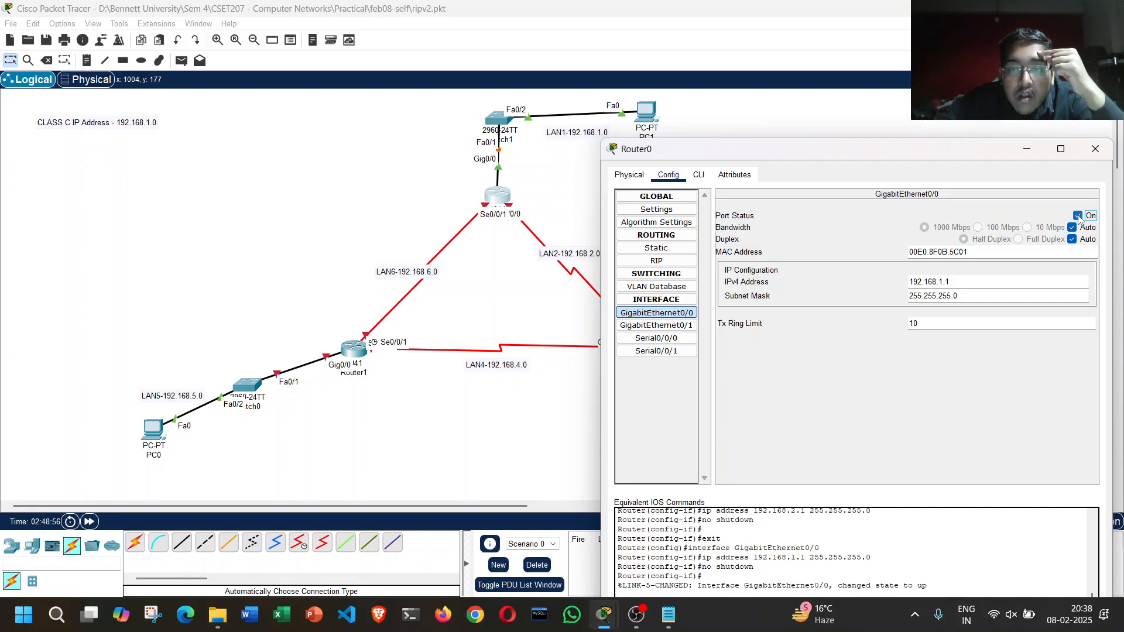
{"action": "left_click", "coordinate": [1093, 150]}
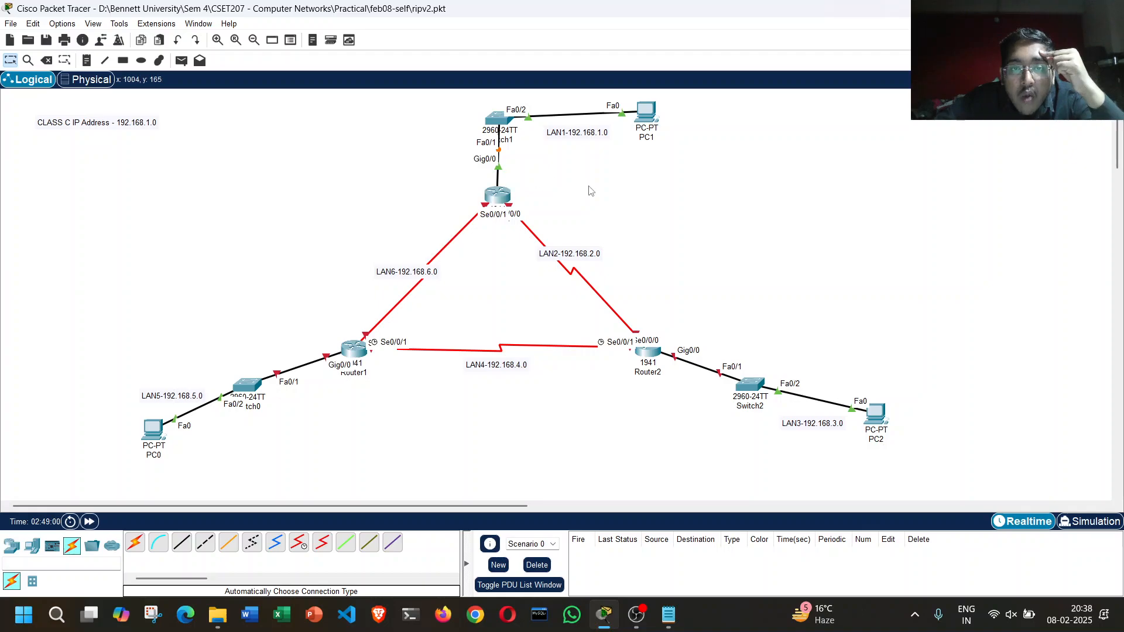
Step: Open Router1's configuration settings and place its window so Router1 and its links stay visible
{"action": "double_click", "coordinate": [360, 349]}
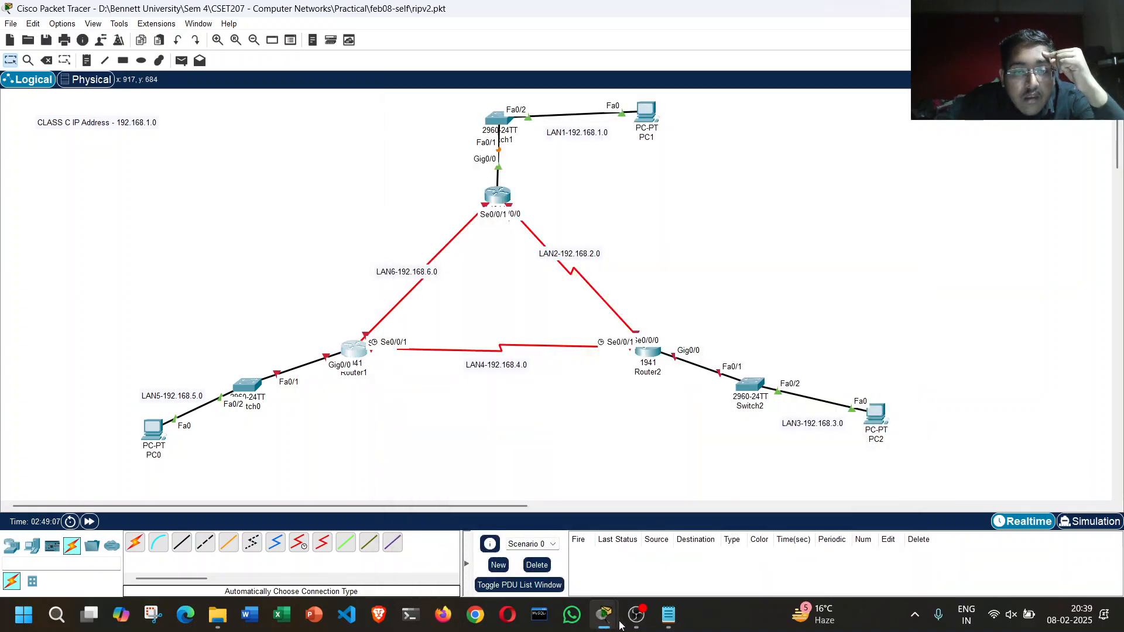
{"action": "mouse_move", "coordinate": [612, 621]}
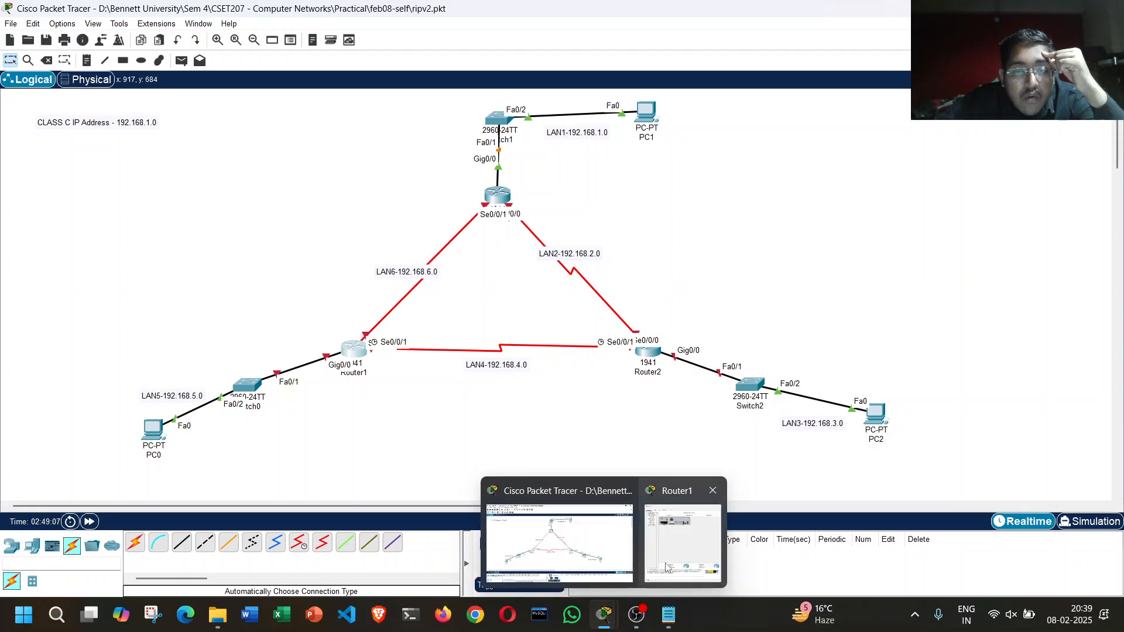
{"action": "left_click", "coordinate": [687, 536]}
{"action": "left_click_drag", "start_coordinate": [580, 124], "coordinate": [830, 104]}
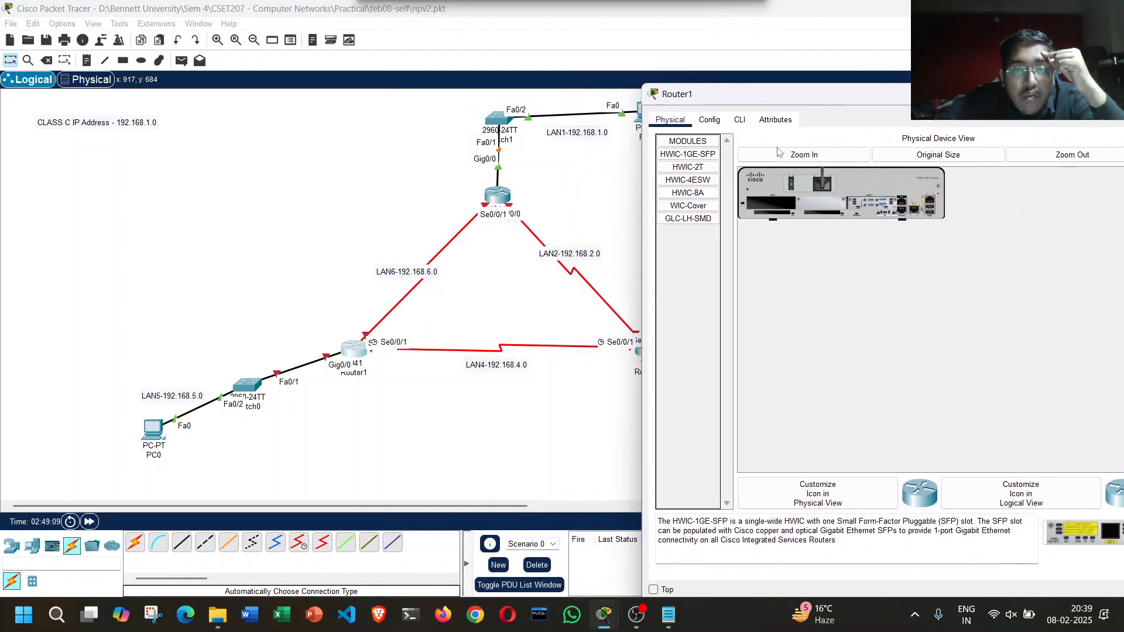
{"action": "left_click", "coordinate": [710, 120]}
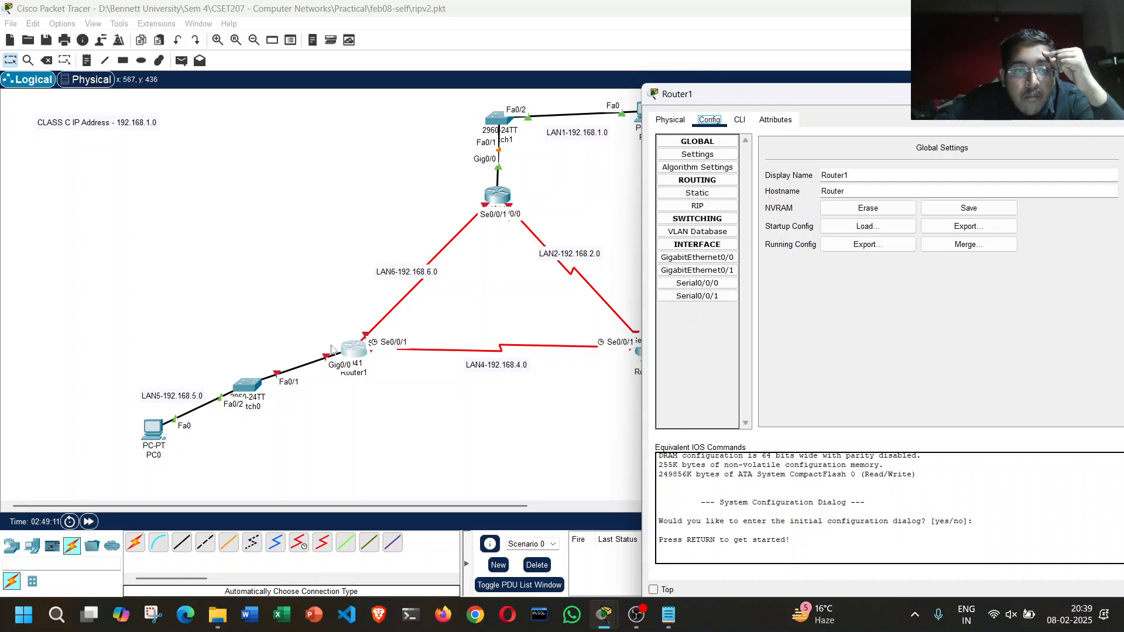
Step: Move Router1 temporarily beside the Router0–Router2 link to read its interface labels, return it near Switch0, and bring back its configuration
{"action": "left_click_drag", "start_coordinate": [350, 354], "coordinate": [614, 240]}
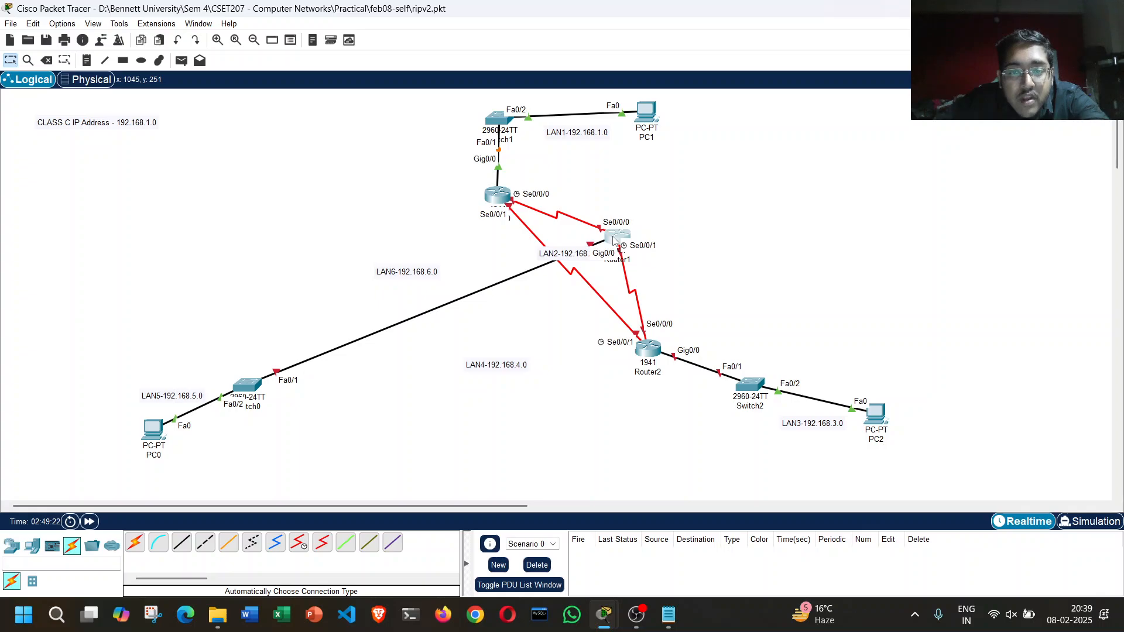
{"action": "left_click_drag", "start_coordinate": [613, 240], "coordinate": [341, 357]}
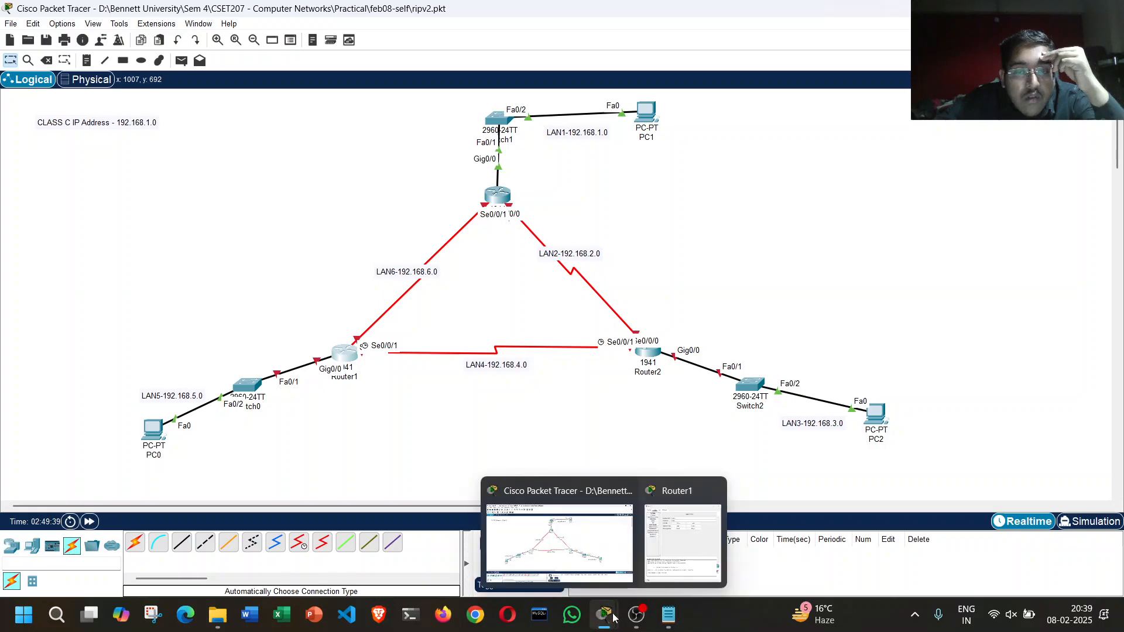
{"action": "left_click", "coordinate": [680, 539]}
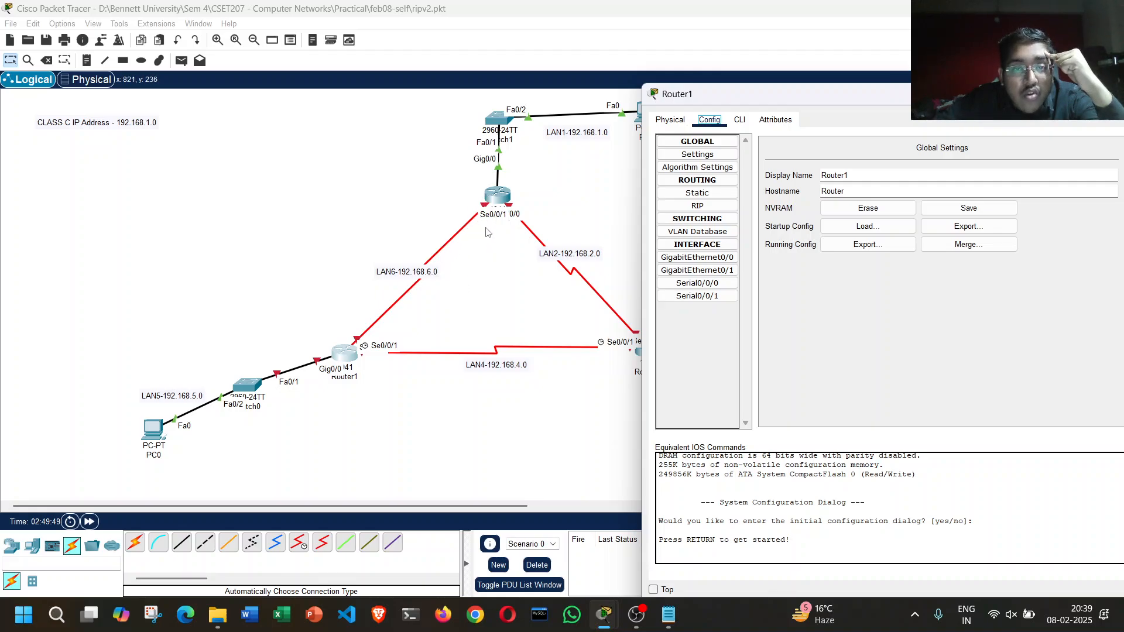
Step: Configure Router1's Serial0/0/0 interface with IP address 192.168.6.2 and subnet mask 255.255.255.0, and enable the port
{"action": "left_click", "coordinate": [697, 283]}
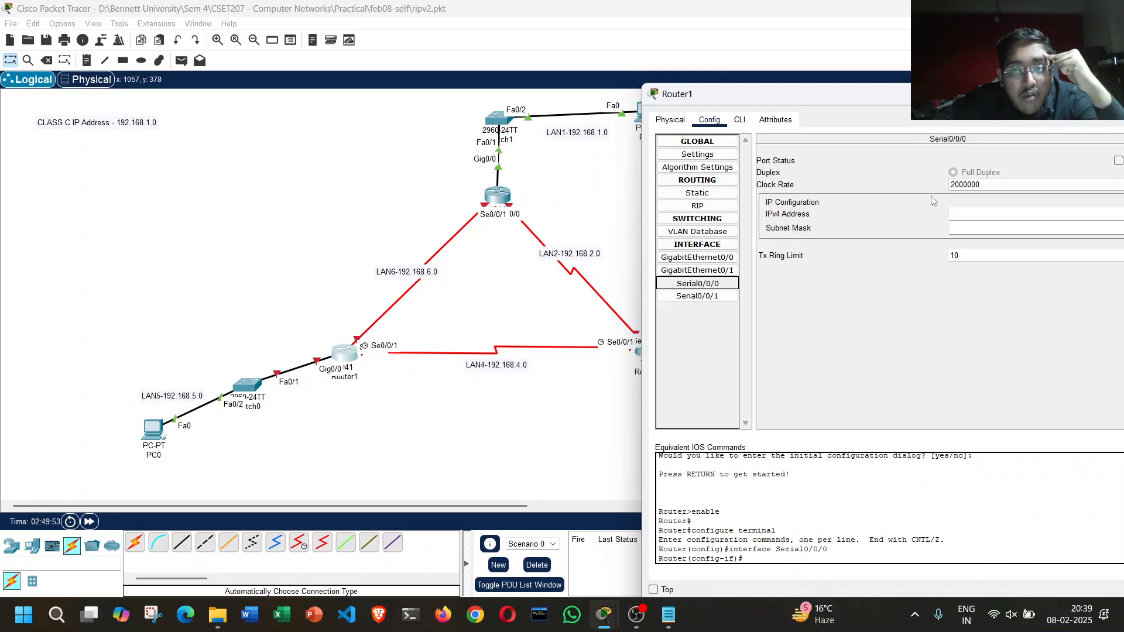
{"action": "left_click", "coordinate": [967, 214]}
{"action": "type", "text": "192.168.6.2"}
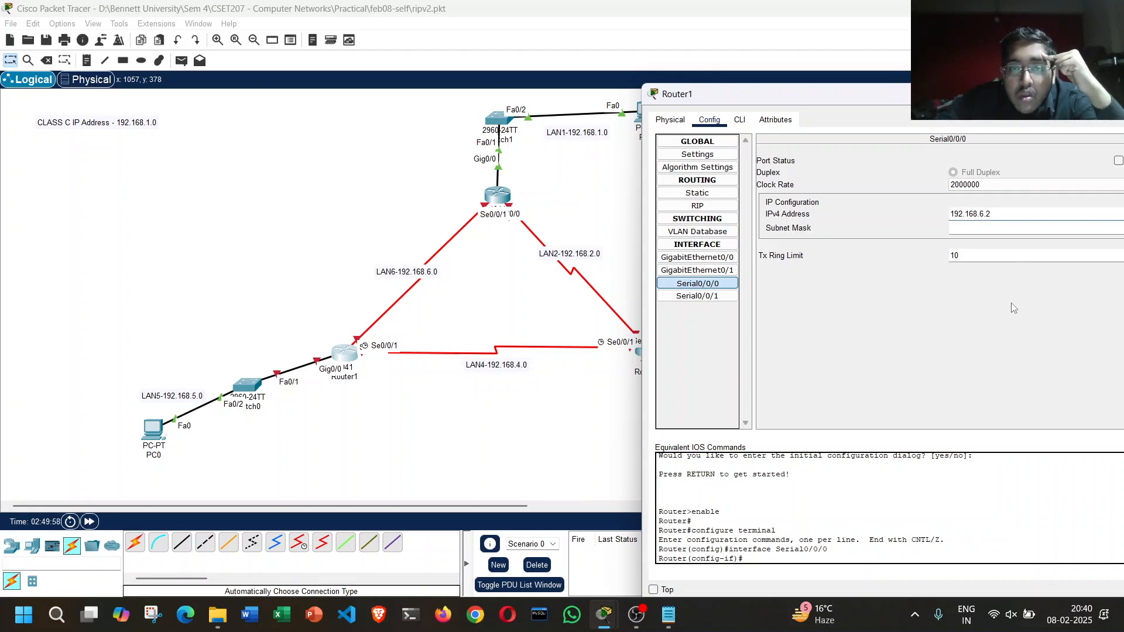
{"action": "key", "text": "Tab"}
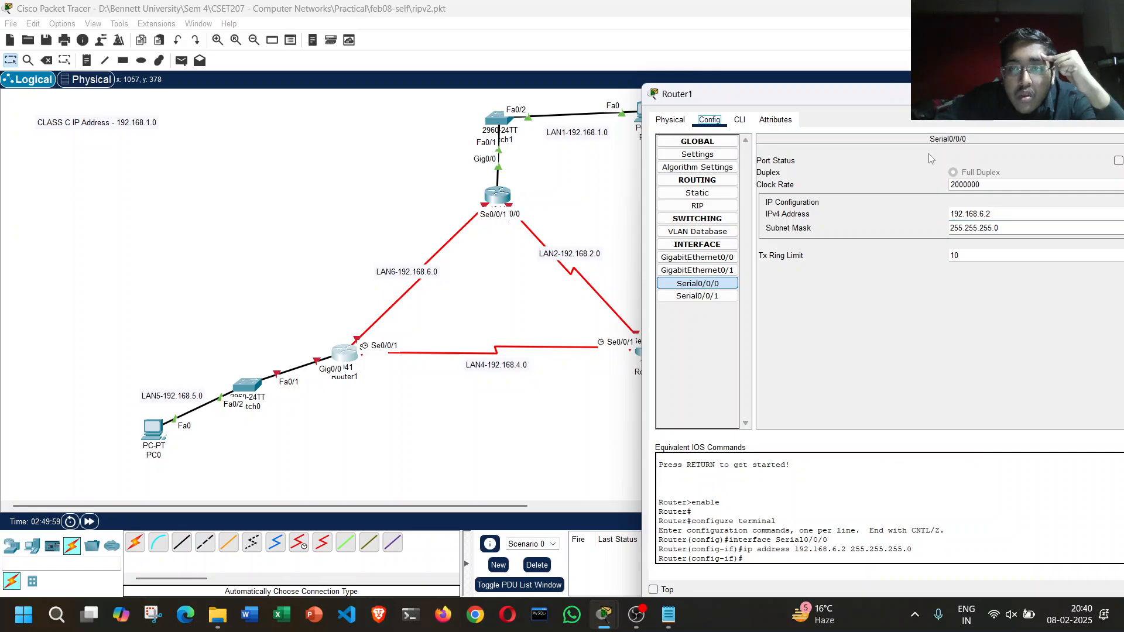
{"action": "left_click_drag", "start_coordinate": [924, 93], "coordinate": [901, 93]}
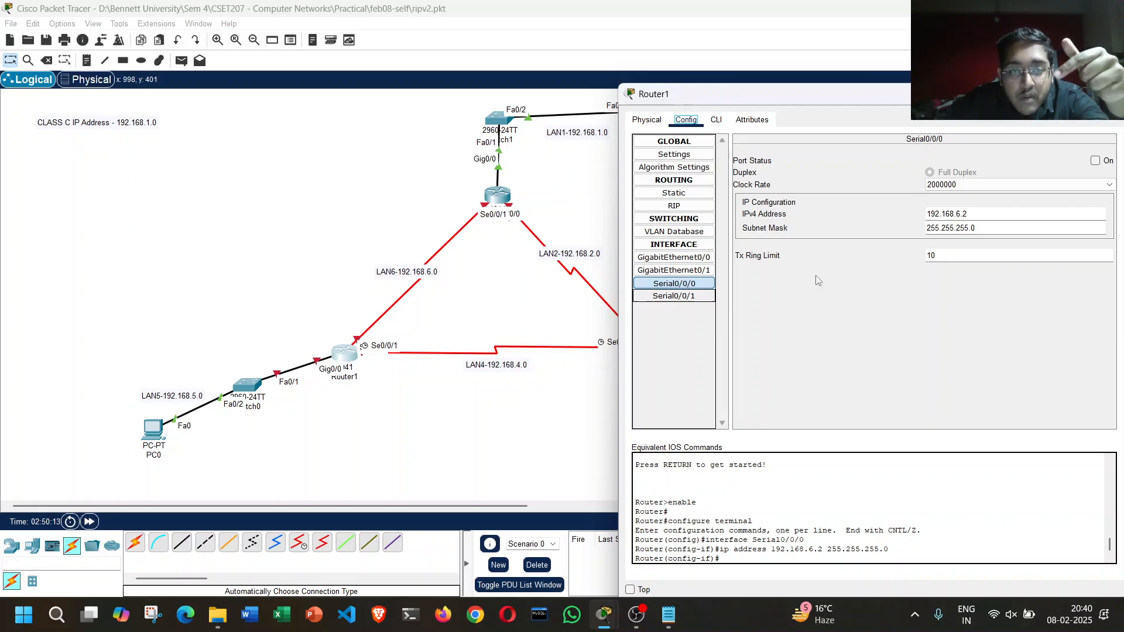
{"action": "left_click", "coordinate": [1096, 161]}
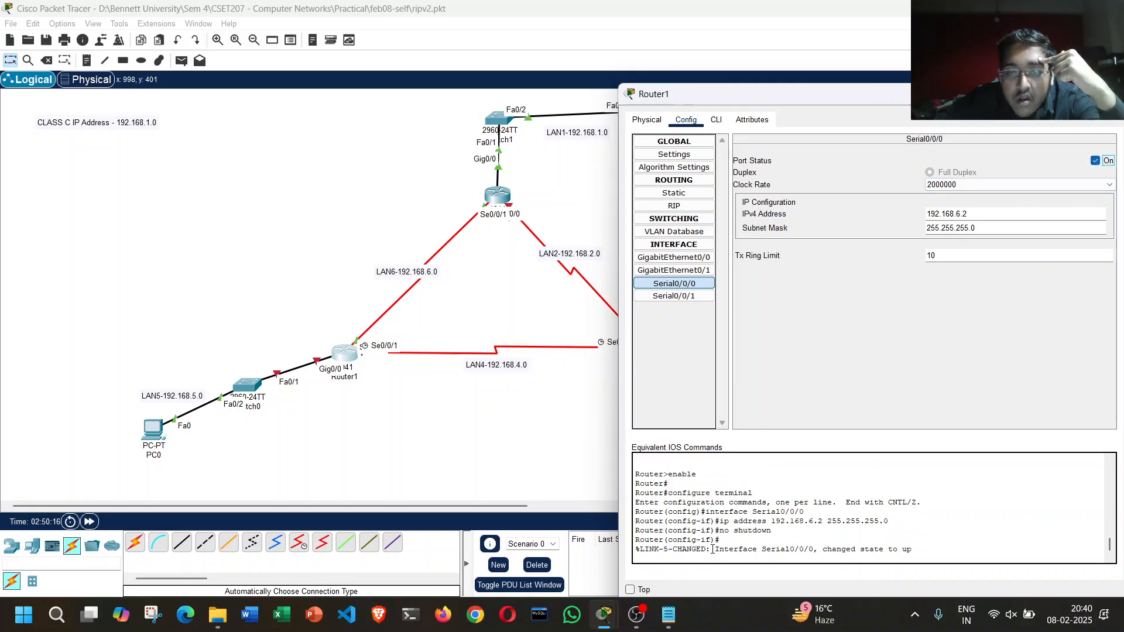
{"action": "left_click_drag", "start_coordinate": [712, 550], "coordinate": [911, 550]}
{"action": "left_click", "coordinate": [920, 551]}
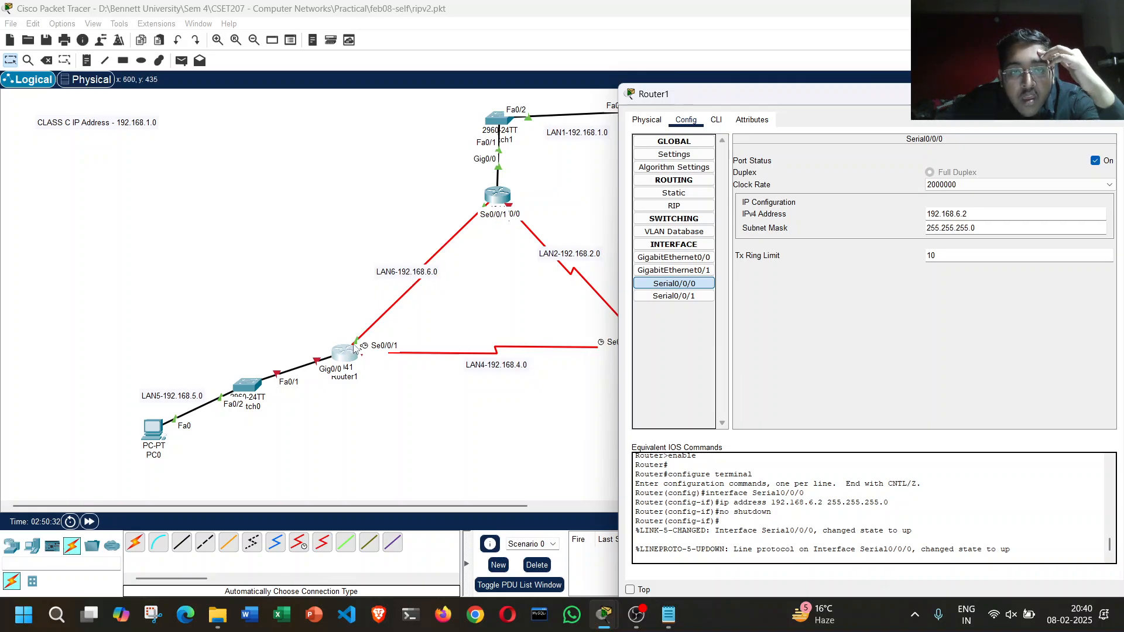
Step: Configure Router1's Serial0/0/1 interface with IP address 192.168.4.1 and subnet mask 255.255.255.0, and enable the port
{"action": "left_click", "coordinate": [674, 296]}
{"action": "left_click", "coordinate": [1025, 214]}
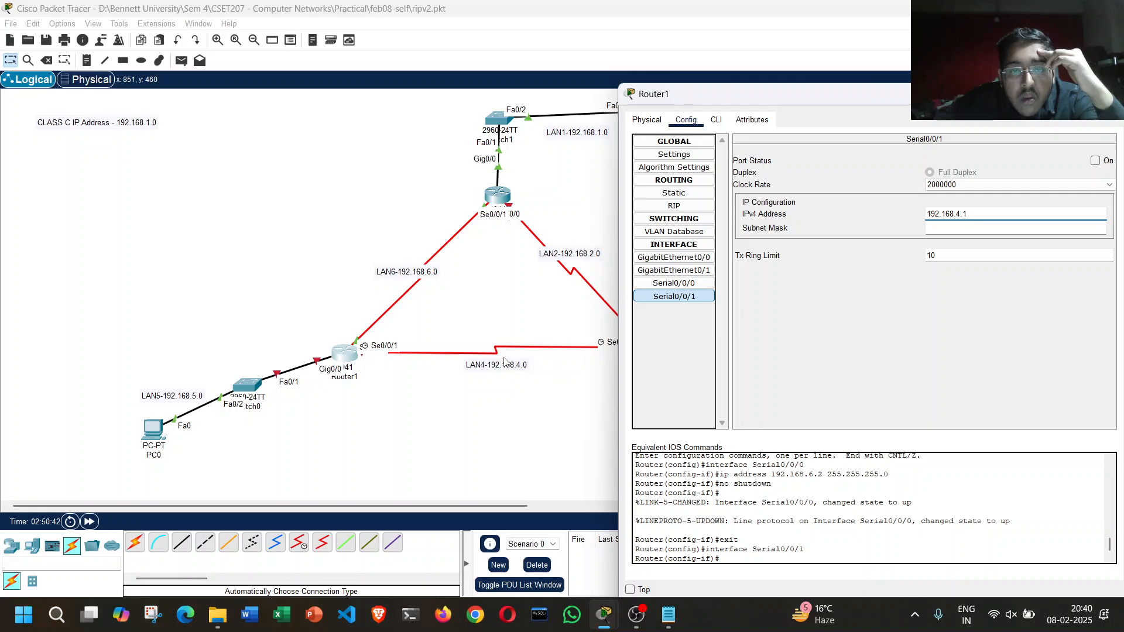
{"action": "key", "text": "Return"}
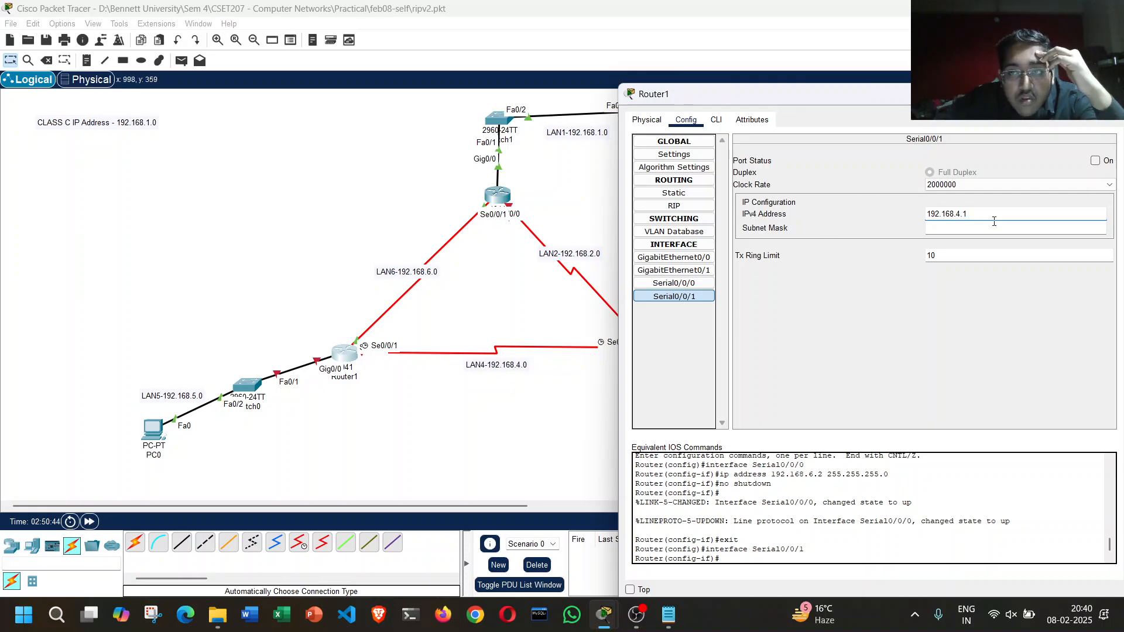
{"action": "left_click", "coordinate": [1095, 161]}
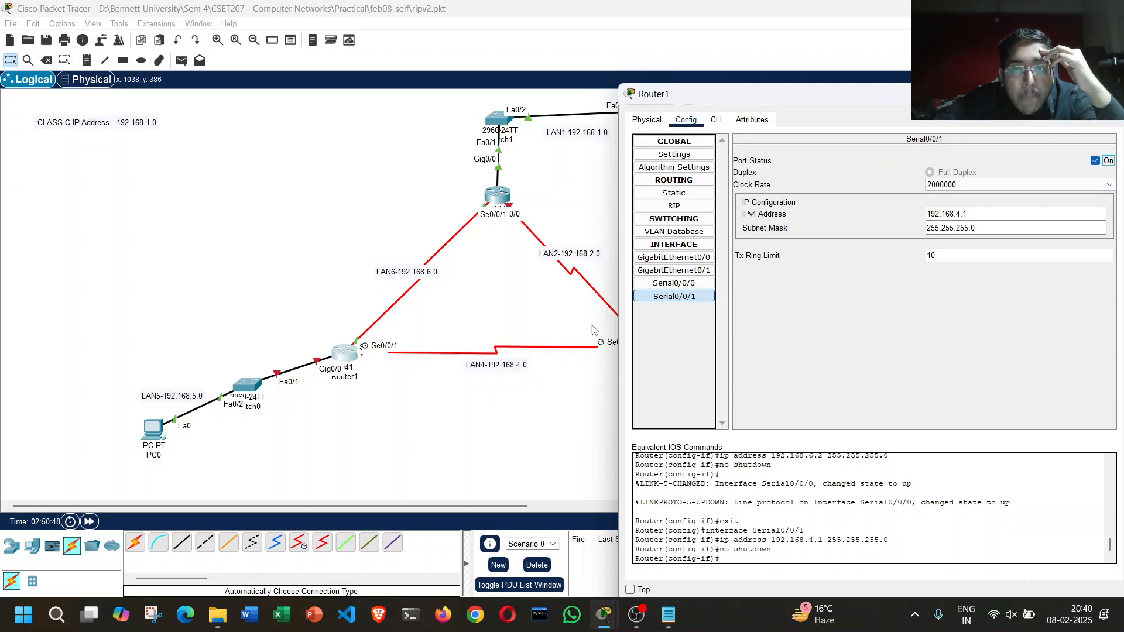
Step: Give Router1's GigabitEthernet0/0 interface IP address 192.168.5.1 with mask 255.255.255.0, enable the port, and close Router1's settings
{"action": "left_click", "coordinate": [674, 258]}
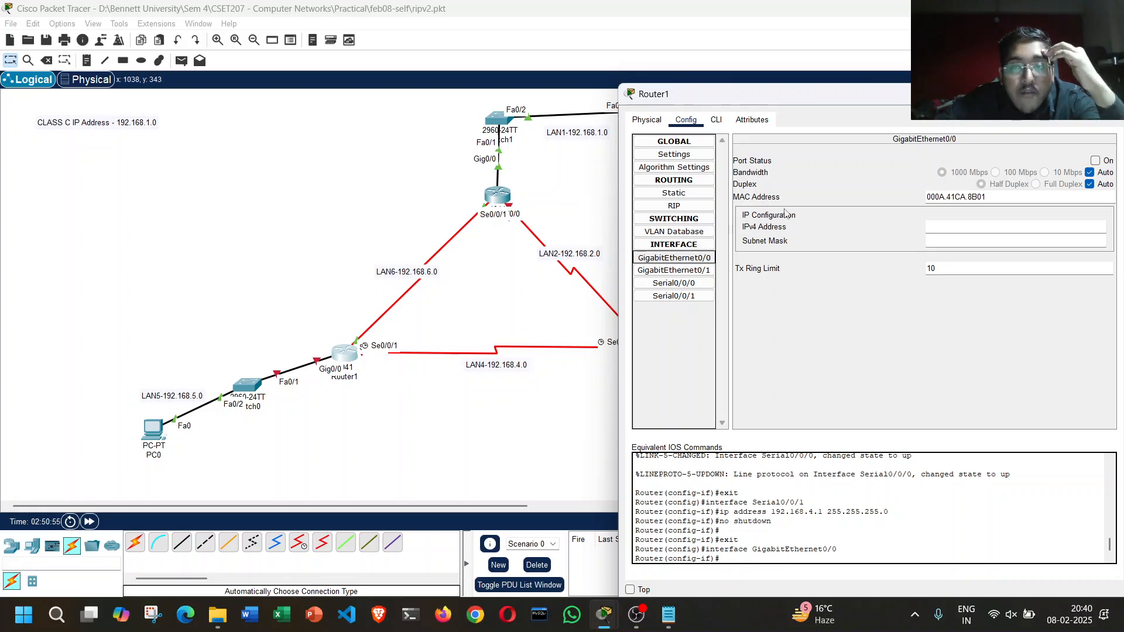
{"action": "left_click", "coordinate": [957, 224]}
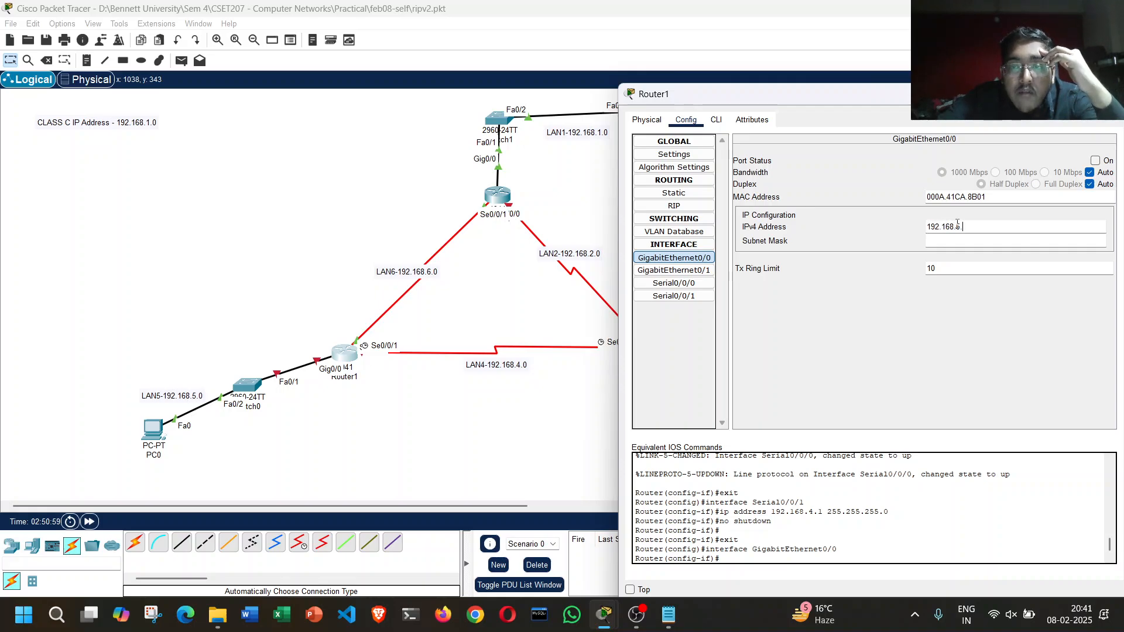
{"action": "key", "text": "BackSpace"}
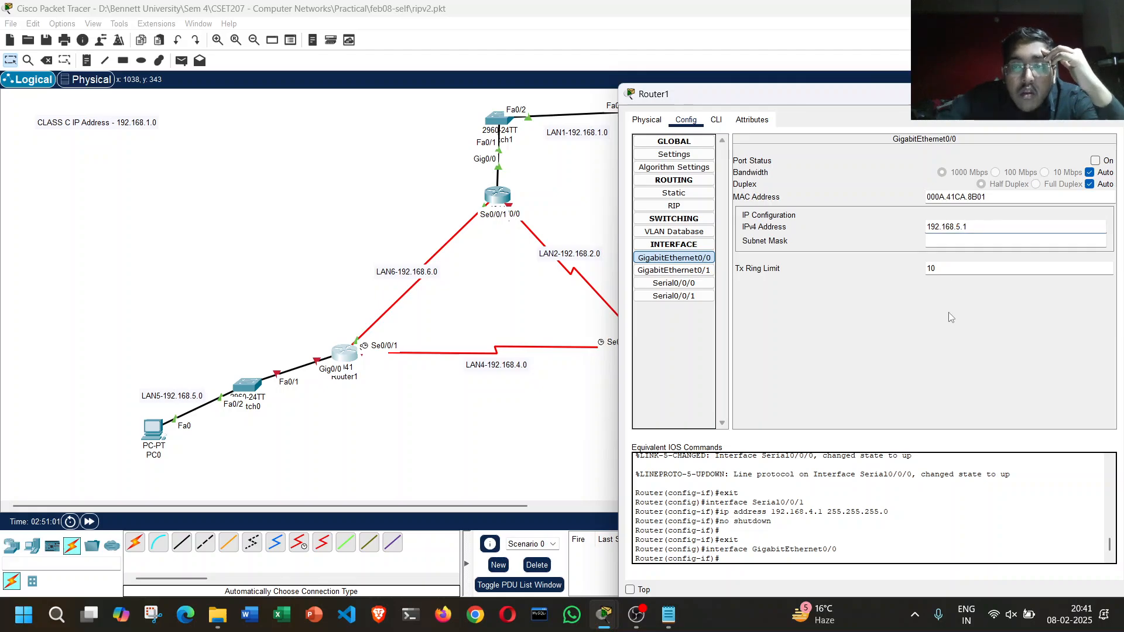
{"action": "key", "text": "Return"}
{"action": "left_click", "coordinate": [1095, 160]}
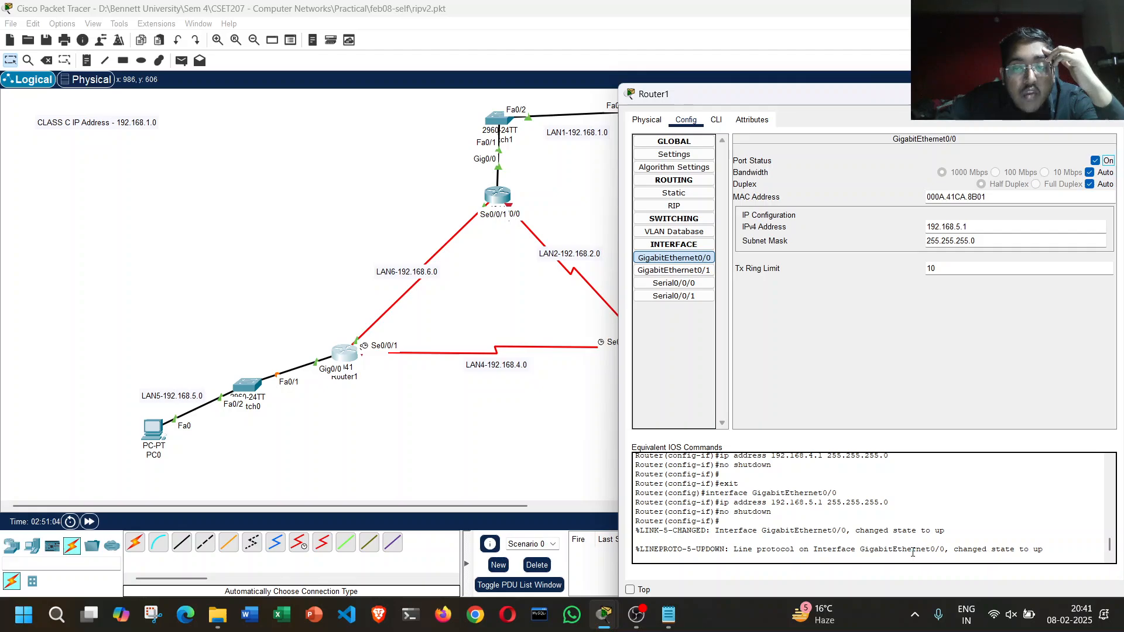
{"action": "left_click_drag", "start_coordinate": [914, 551], "coordinate": [931, 541]}
{"action": "left_click", "coordinate": [1007, 552]}
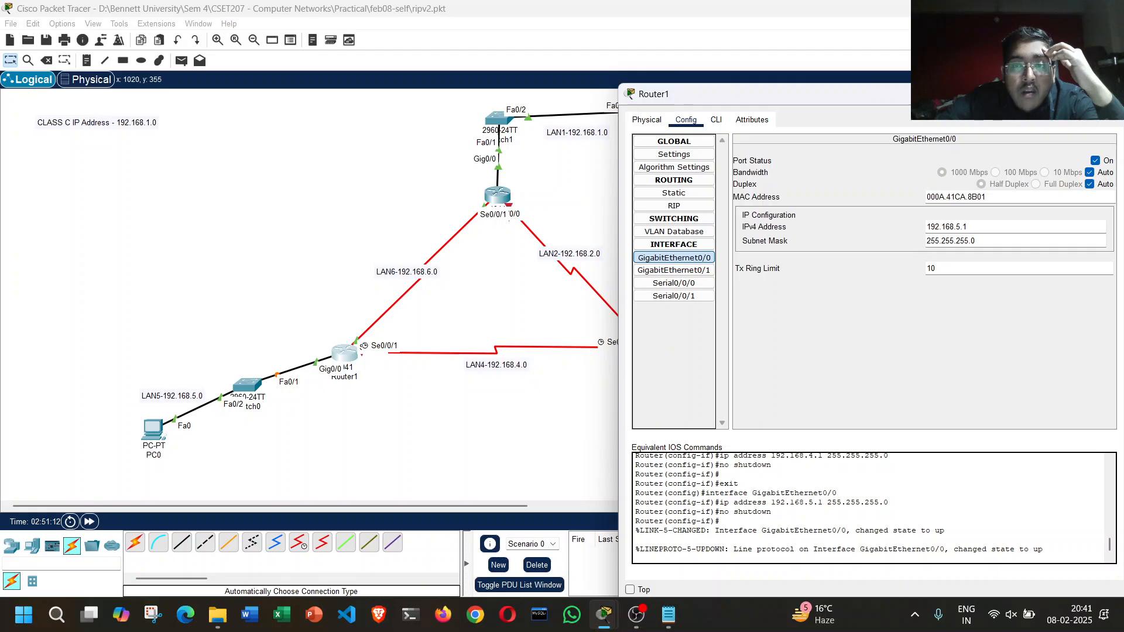
{"action": "left_click", "coordinate": [1109, 94]}
Step: Open Router2's configuration settings and minimize the window so the whole topology can be seen
{"action": "left_click", "coordinate": [647, 354]}
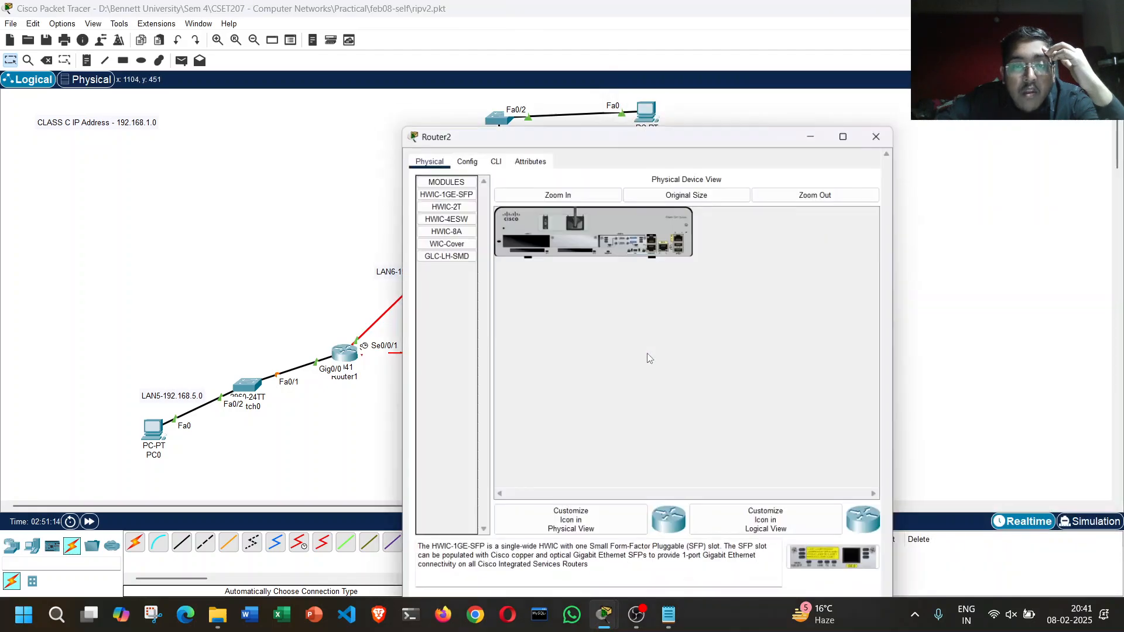
{"action": "left_click", "coordinate": [462, 113]}
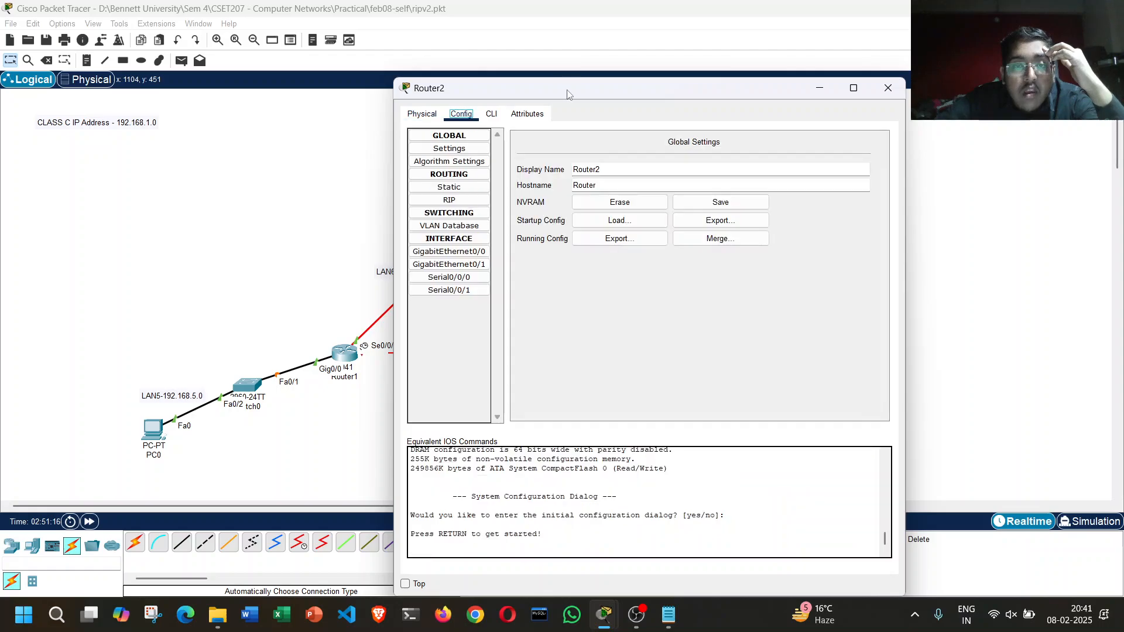
{"action": "left_click_drag", "start_coordinate": [567, 93], "coordinate": [405, 139]}
{"action": "left_click", "coordinate": [729, 134]}
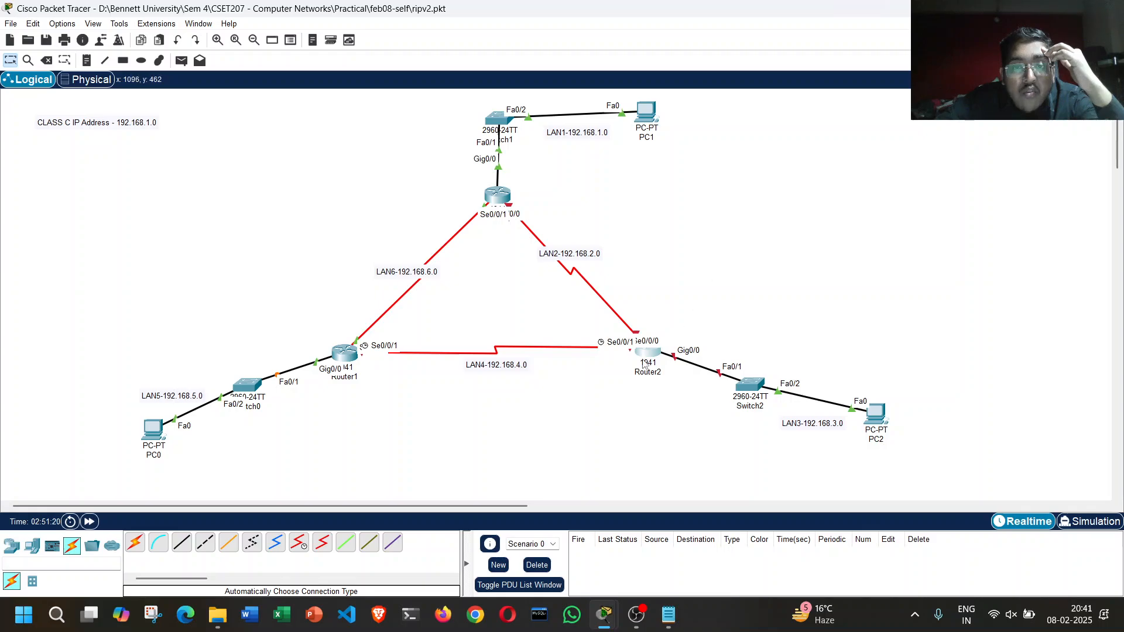
Step: Move Router2 temporarily beside the Router0–Router1 link to read its interface labels, return it near Switch2, and bring back its configuration
{"action": "left_click_drag", "start_coordinate": [644, 354], "coordinate": [358, 253]}
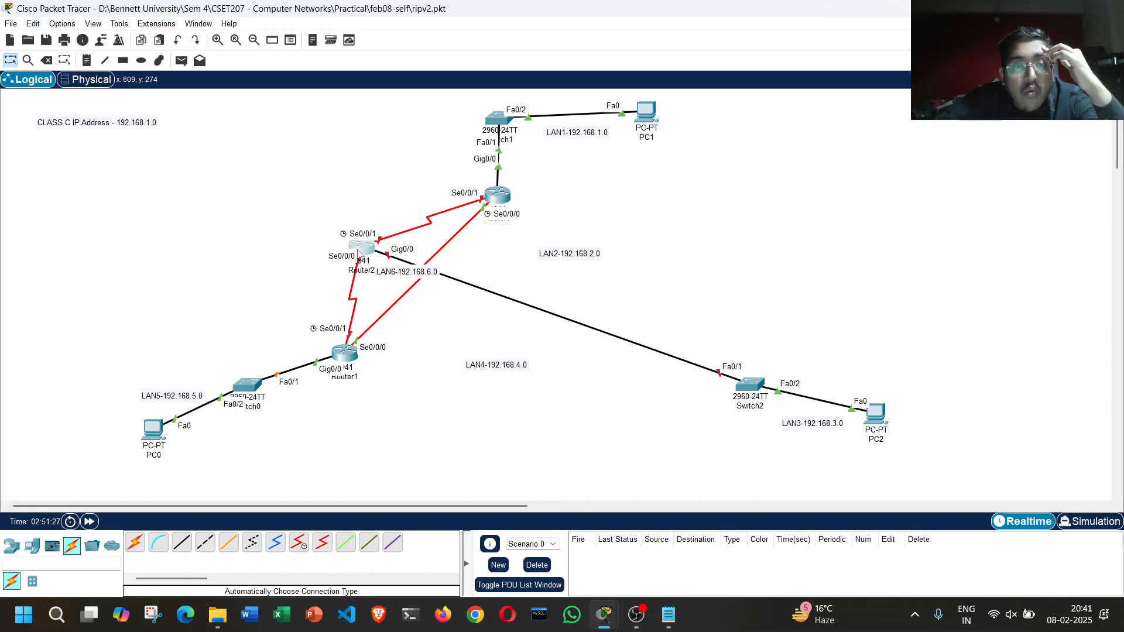
{"action": "left_click_drag", "start_coordinate": [358, 253], "coordinate": [657, 353]}
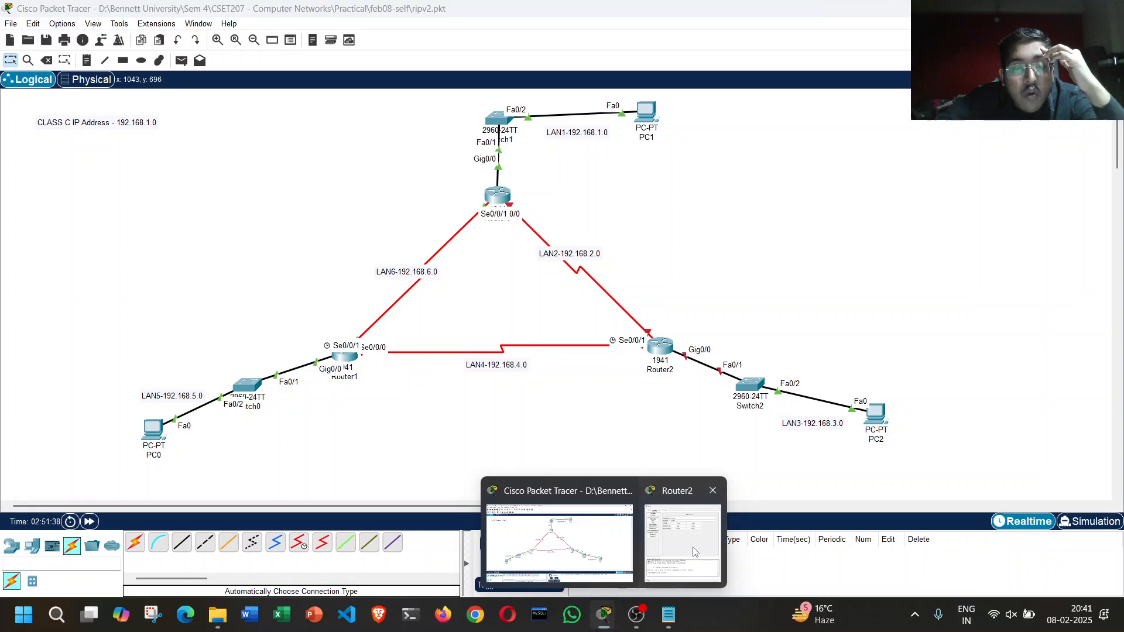
{"action": "left_click", "coordinate": [686, 545]}
{"action": "left_click_drag", "start_coordinate": [514, 139], "coordinate": [909, 113]}
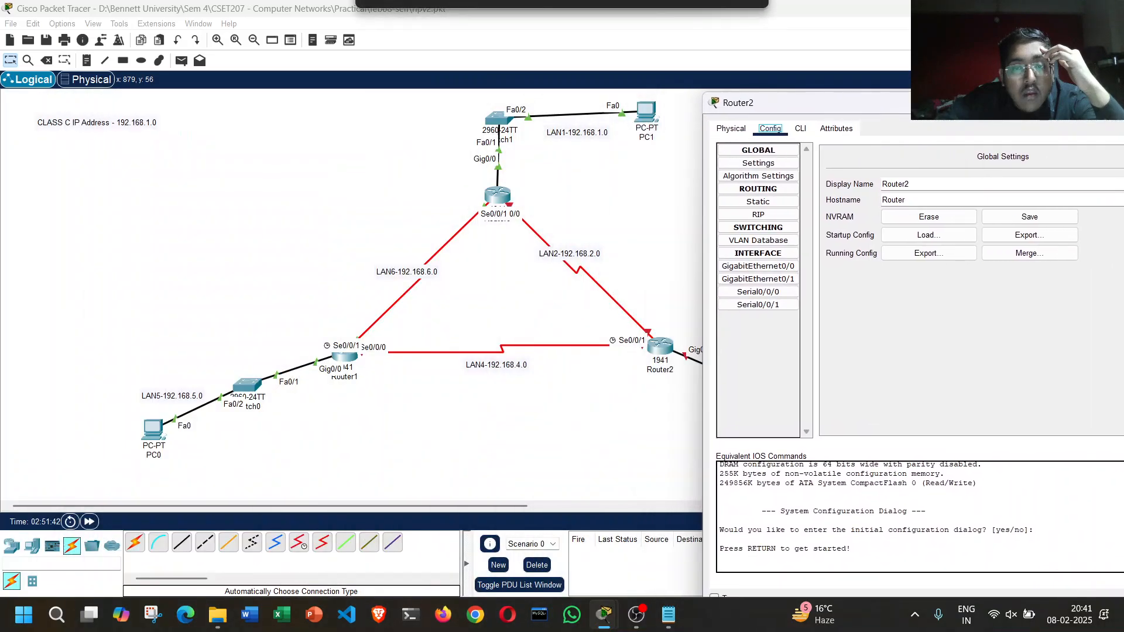
Step: Configure Router2's Serial0/0/0 interface with IP address 192.168.4.2 and subnet mask 255.255.255.0, and enable the port
{"action": "left_click", "coordinate": [742, 292]}
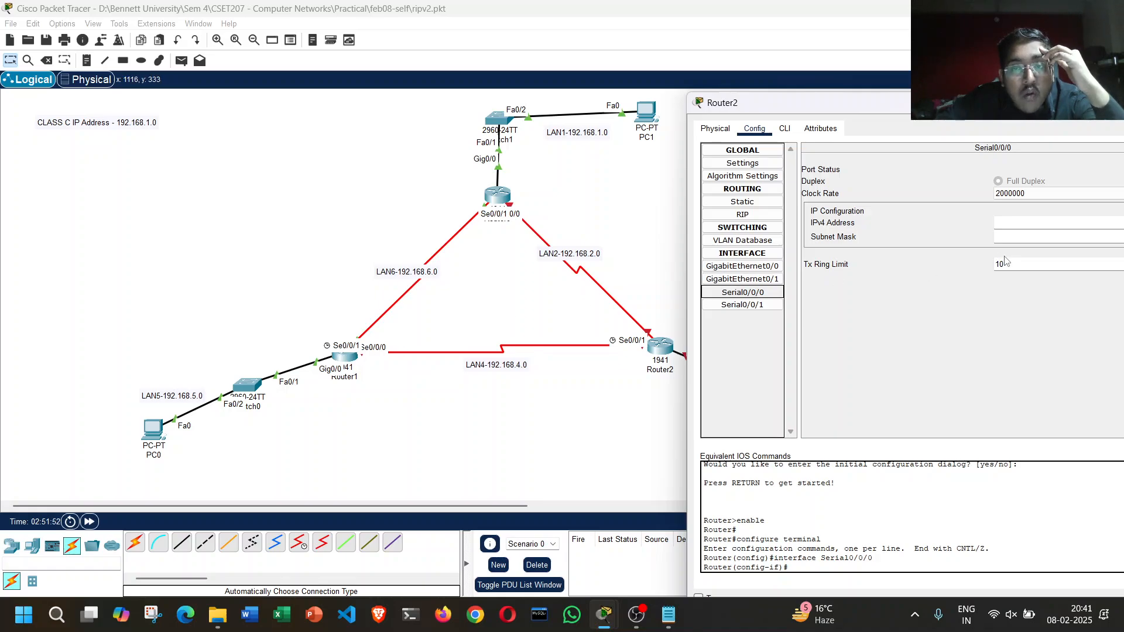
{"action": "left_click", "coordinate": [1036, 224]}
{"action": "type", "text": "192"}
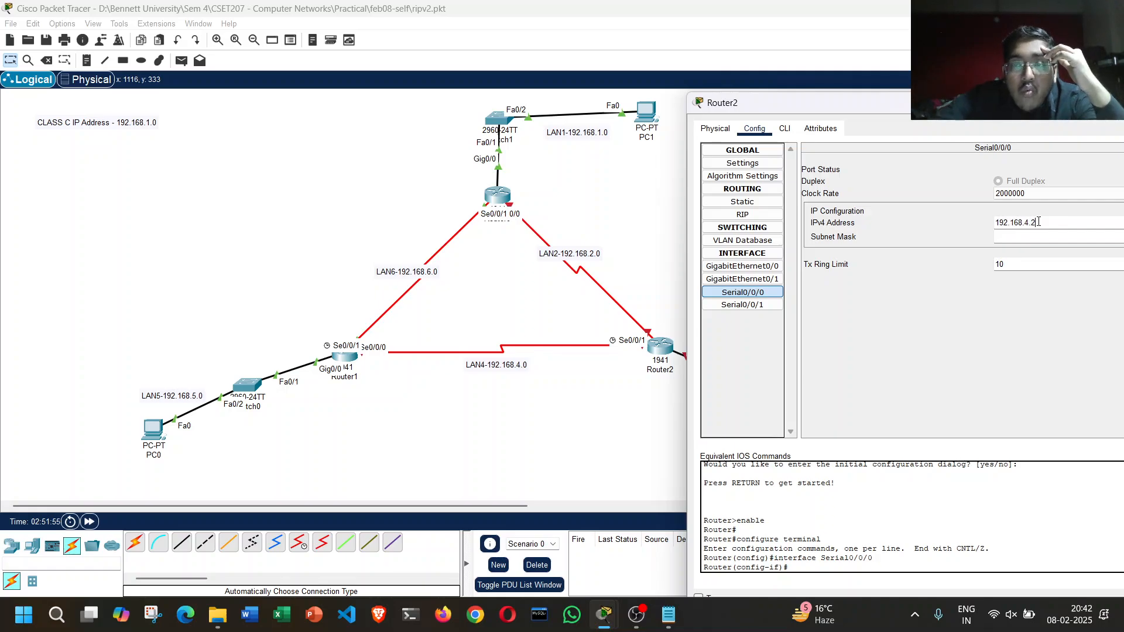
{"action": "type", "text": ".168.4.2"}
{"action": "left_click", "coordinate": [1006, 319]}
{"action": "left_click_drag", "start_coordinate": [937, 108], "coordinate": [857, 100]}
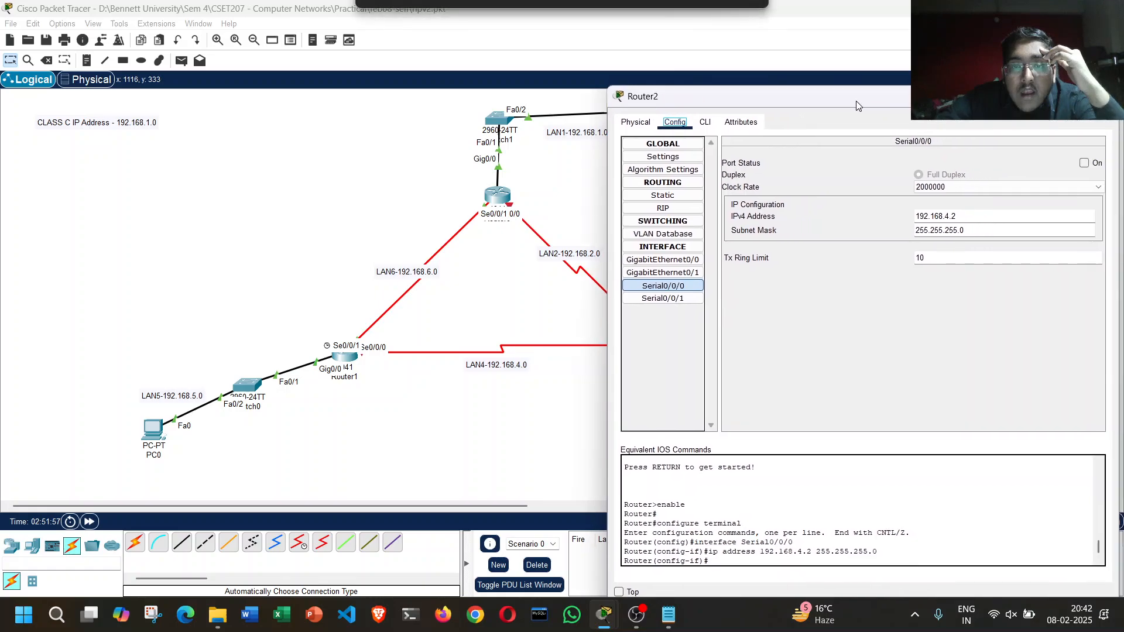
{"action": "left_click", "coordinate": [1084, 164]}
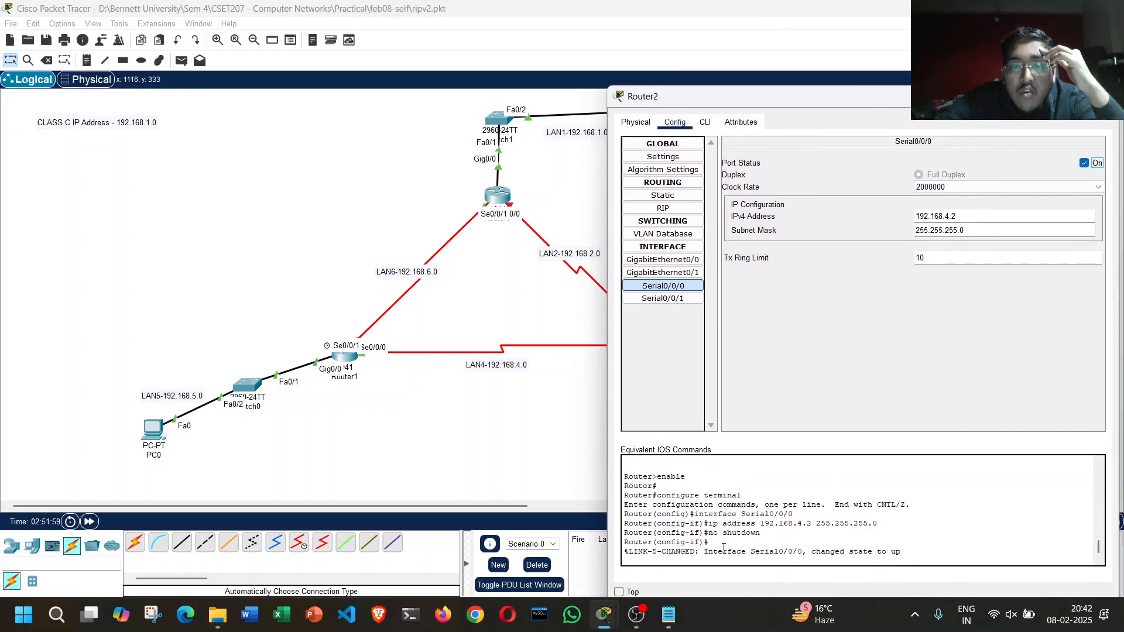
{"action": "left_click_drag", "start_coordinate": [724, 547], "coordinate": [783, 550]}
{"action": "left_click", "coordinate": [900, 550]}
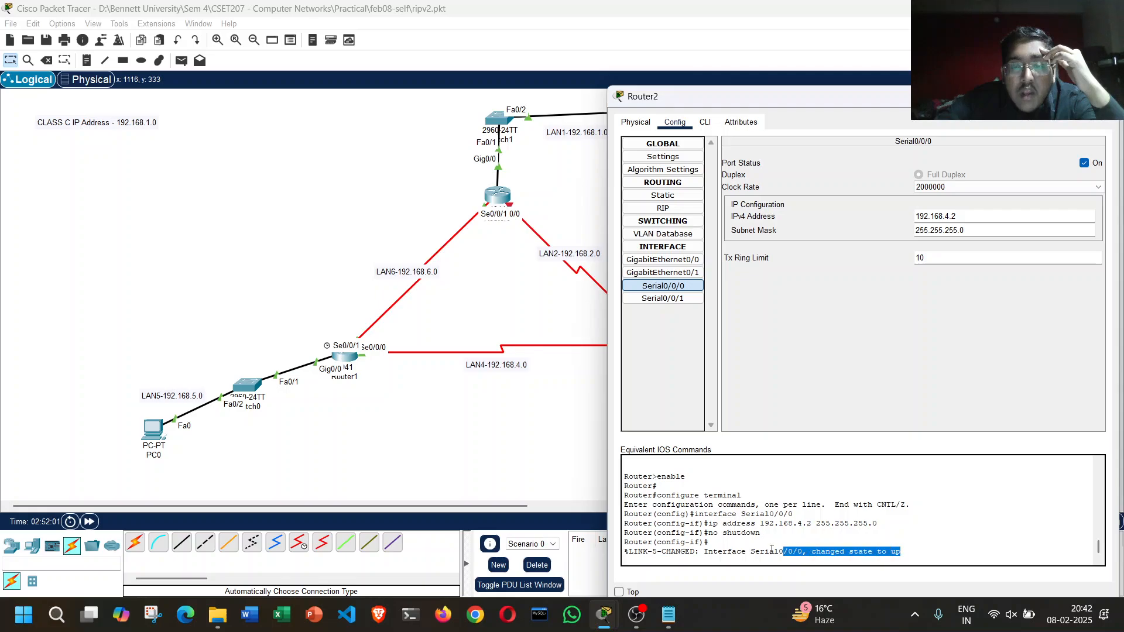
{"action": "left_click", "coordinate": [771, 549]}
Step: Configure Router2's Serial0/0/1 interface with IP address 192.168.2.2 and subnet mask 255.255.255.0, and enable the port
{"action": "left_click_drag", "start_coordinate": [804, 105], "coordinate": [935, 206]}
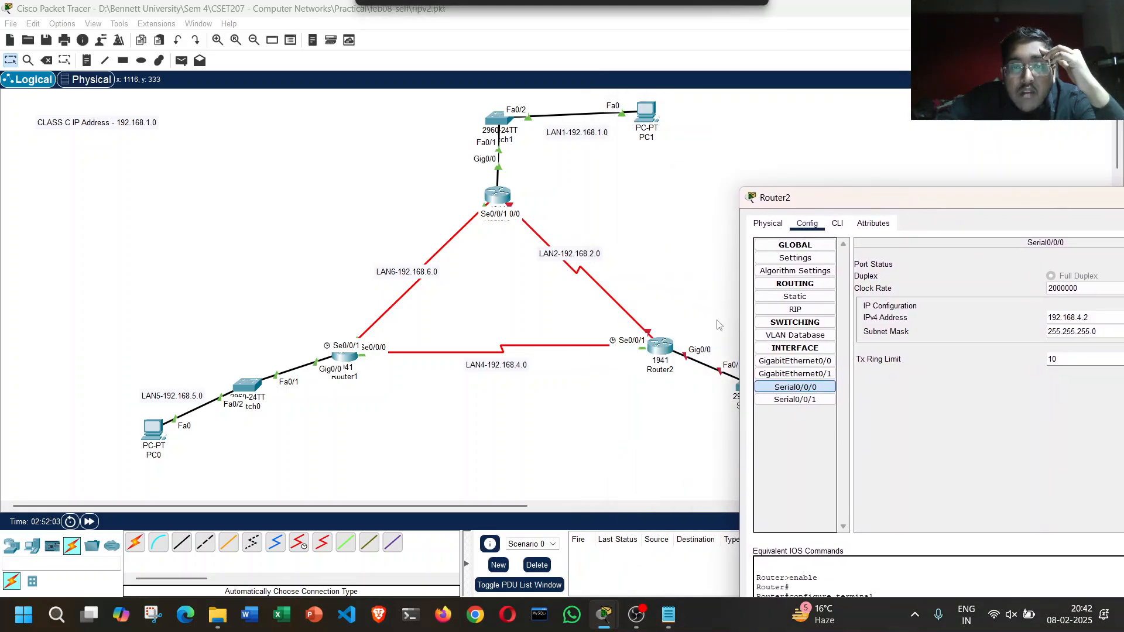
{"action": "left_click_drag", "start_coordinate": [820, 198], "coordinate": [801, 113]}
{"action": "left_click", "coordinate": [785, 318]}
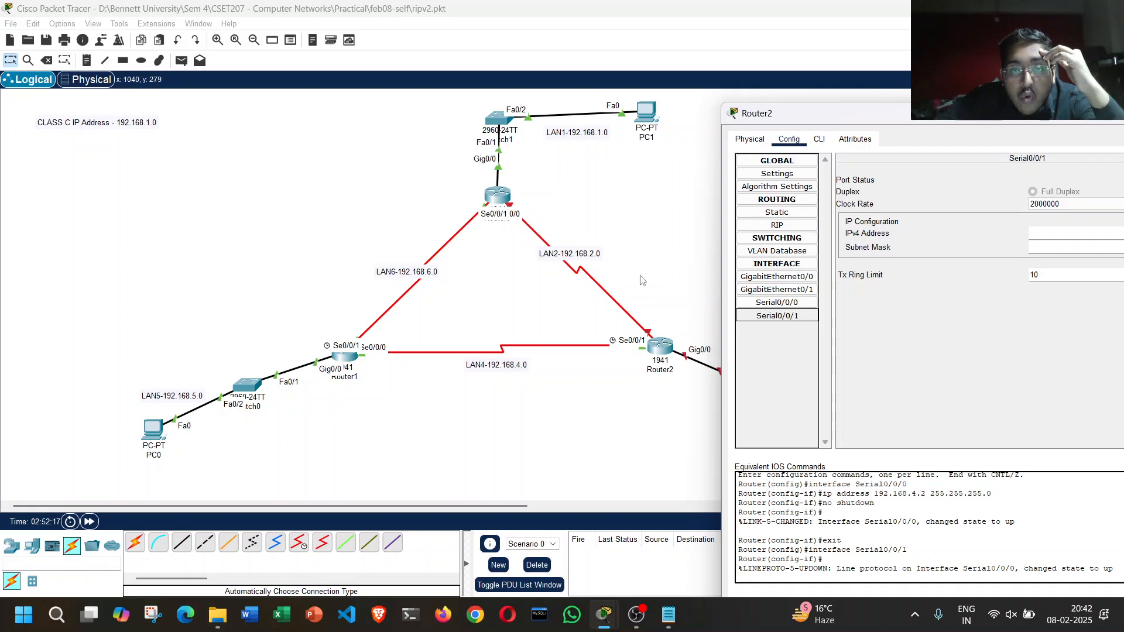
{"action": "left_click", "coordinate": [1064, 234]}
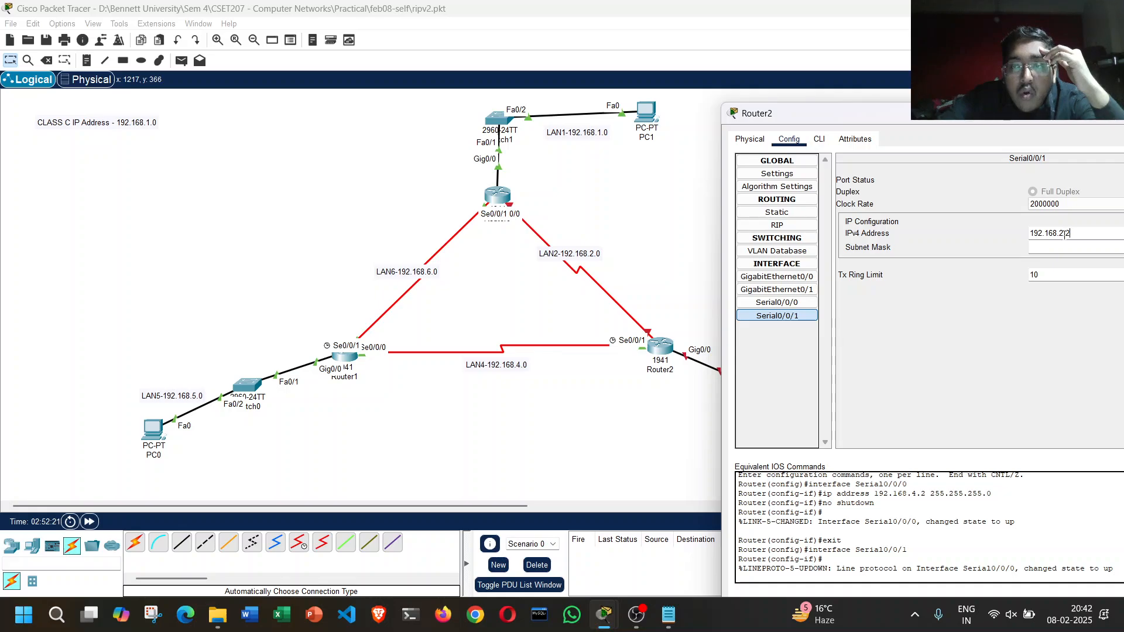
{"action": "key", "text": "Return"}
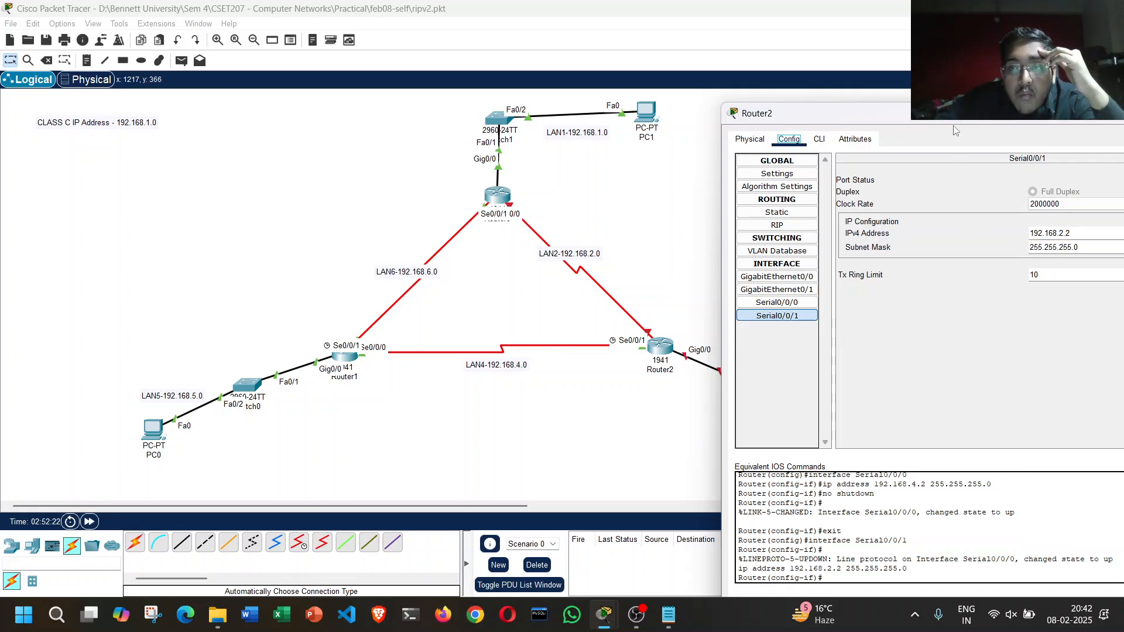
{"action": "left_click_drag", "start_coordinate": [957, 116], "coordinate": [916, 115]}
{"action": "left_click_drag", "start_coordinate": [1003, 117], "coordinate": [927, 117]}
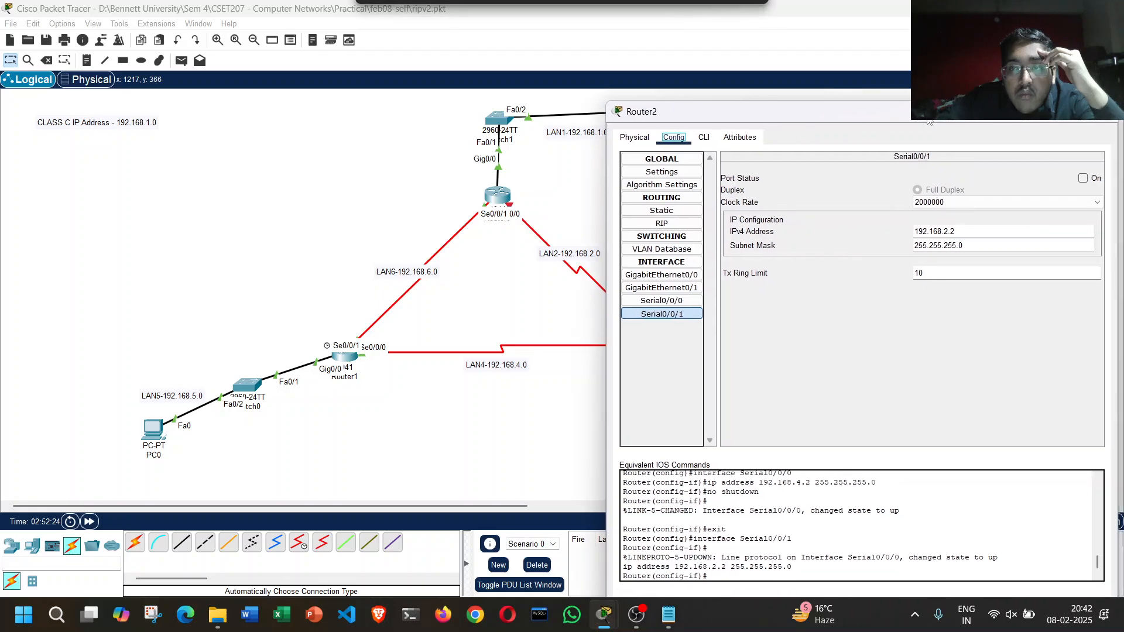
{"action": "left_click", "coordinate": [1082, 178]}
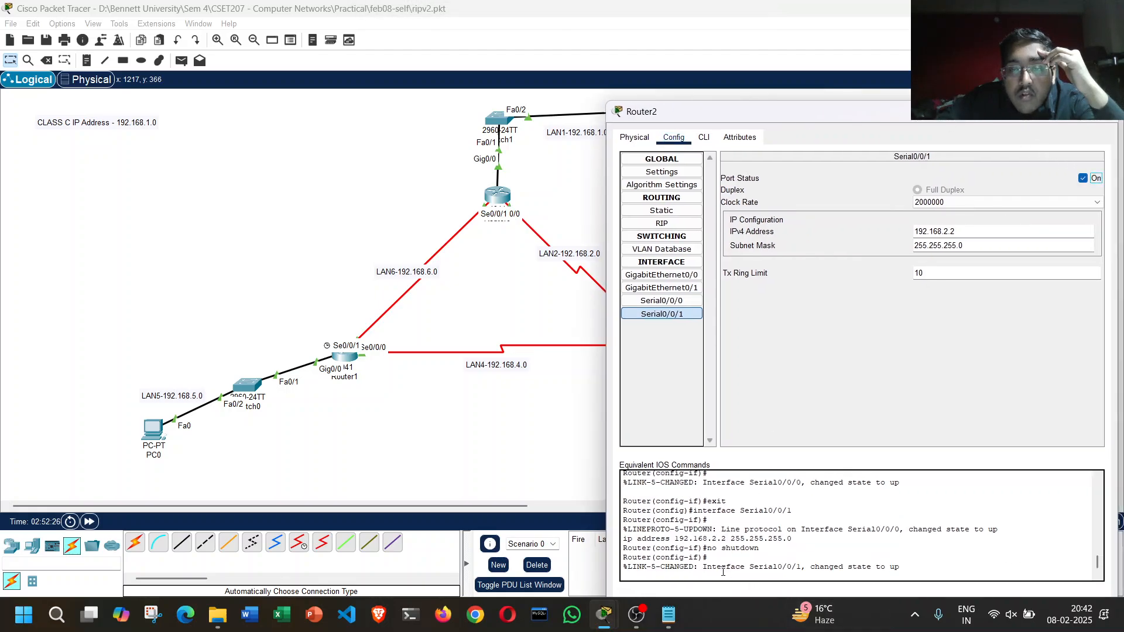
{"action": "left_click_drag", "start_coordinate": [723, 572], "coordinate": [831, 576]}
{"action": "left_click", "coordinate": [831, 568]}
Step: Give Router2's GigabitEthernet0/0 interface IP address 192.168.3.1 with mask 255.255.255.0, enable the port, and close Router2's settings
{"action": "left_click_drag", "start_coordinate": [748, 112], "coordinate": [224, 104]}
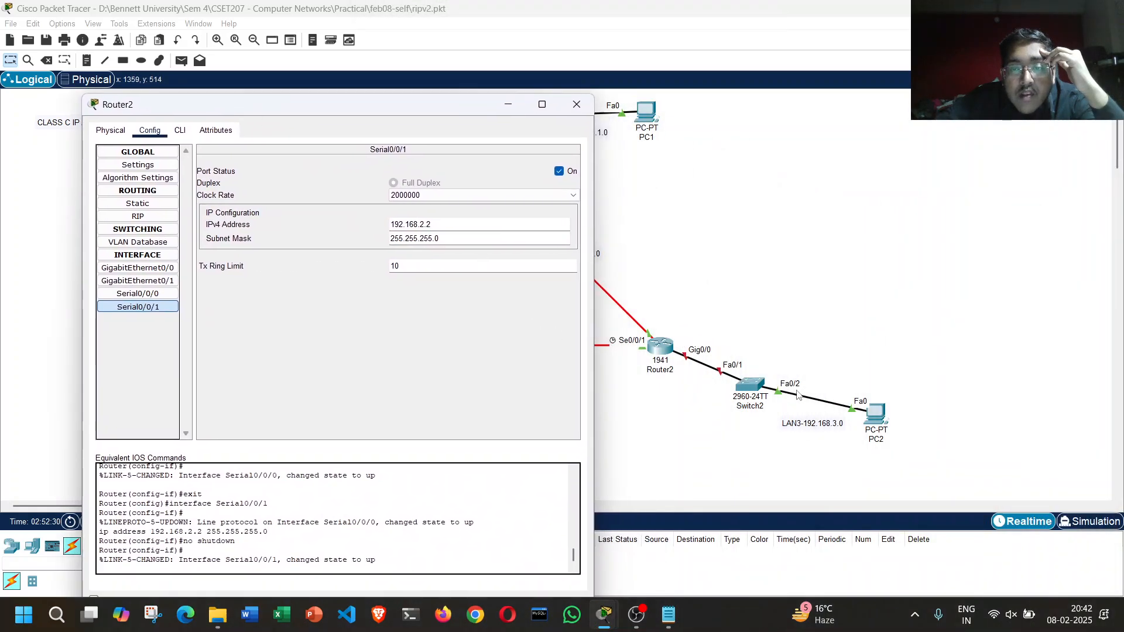
{"action": "left_click", "coordinate": [137, 268]}
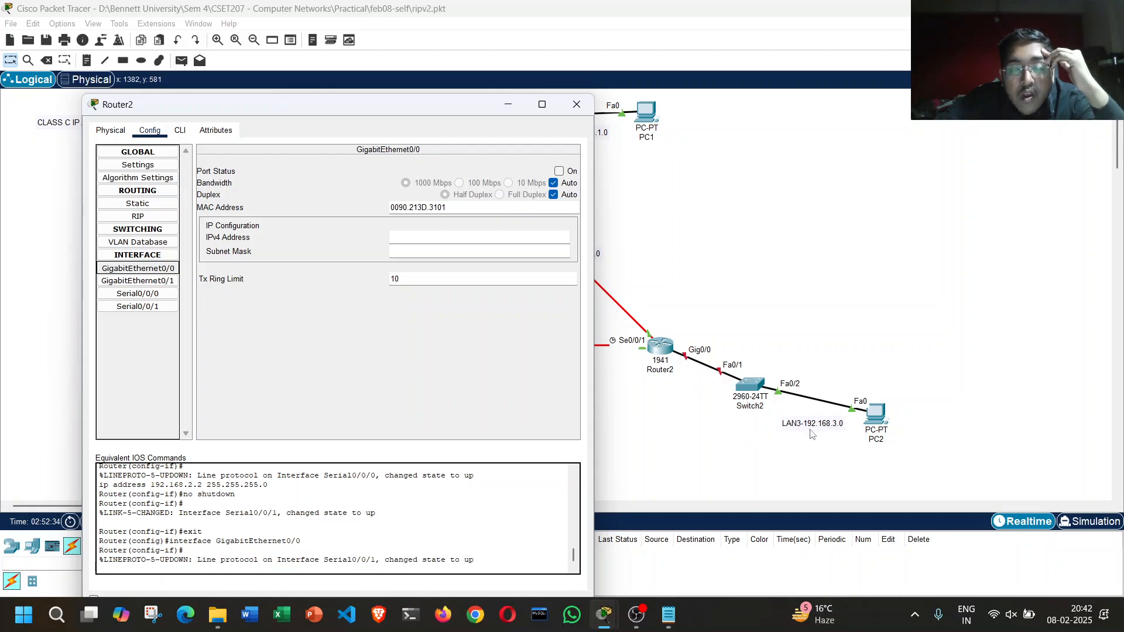
{"action": "left_click", "coordinate": [404, 237]}
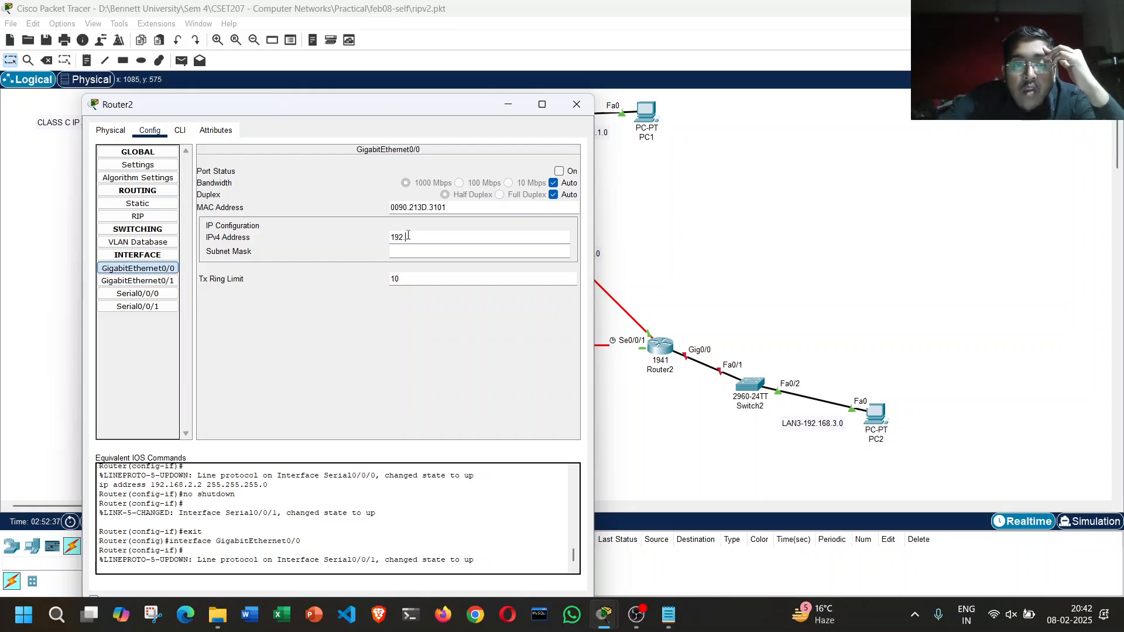
{"action": "type", "text": "192.168.3.1"}
{"action": "key", "text": "Tab"}
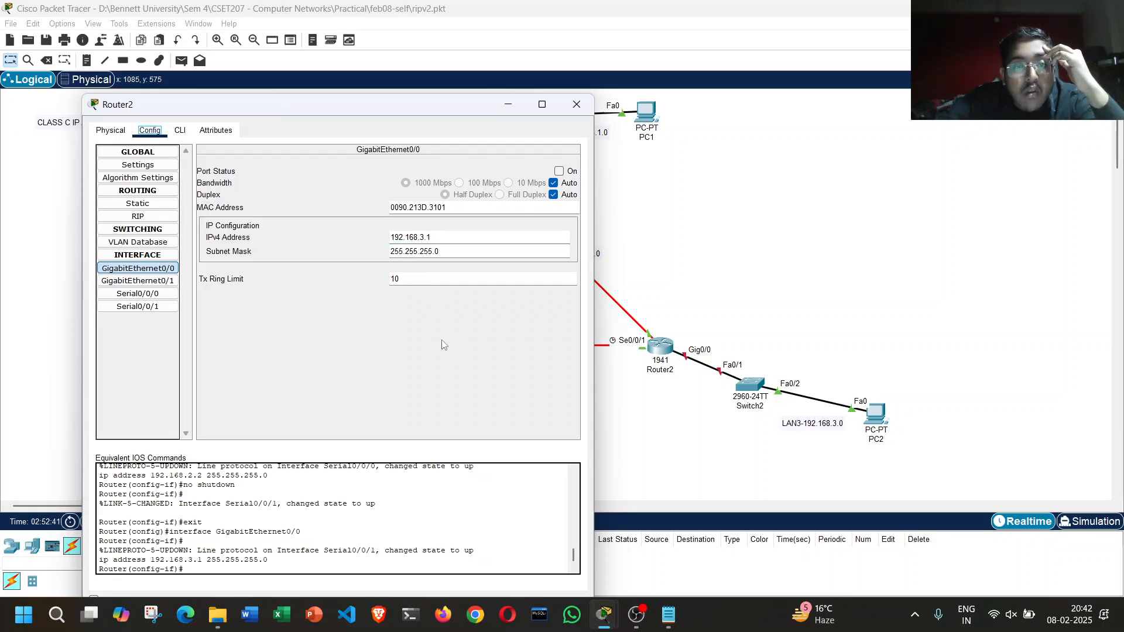
{"action": "left_click", "coordinate": [559, 171]}
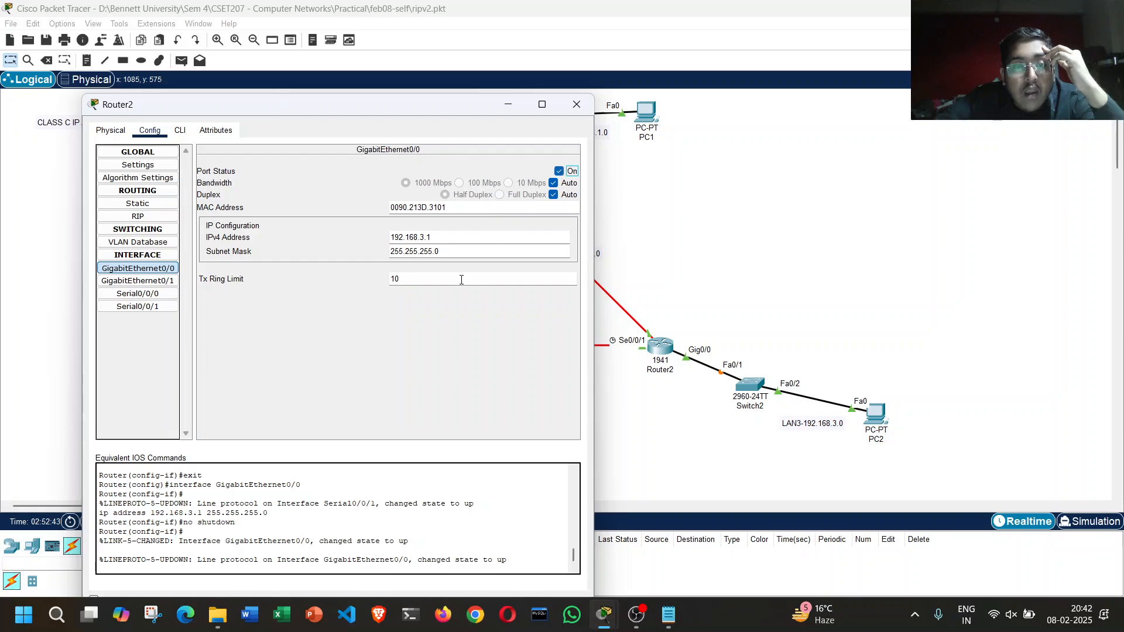
{"action": "left_click", "coordinate": [577, 104]}
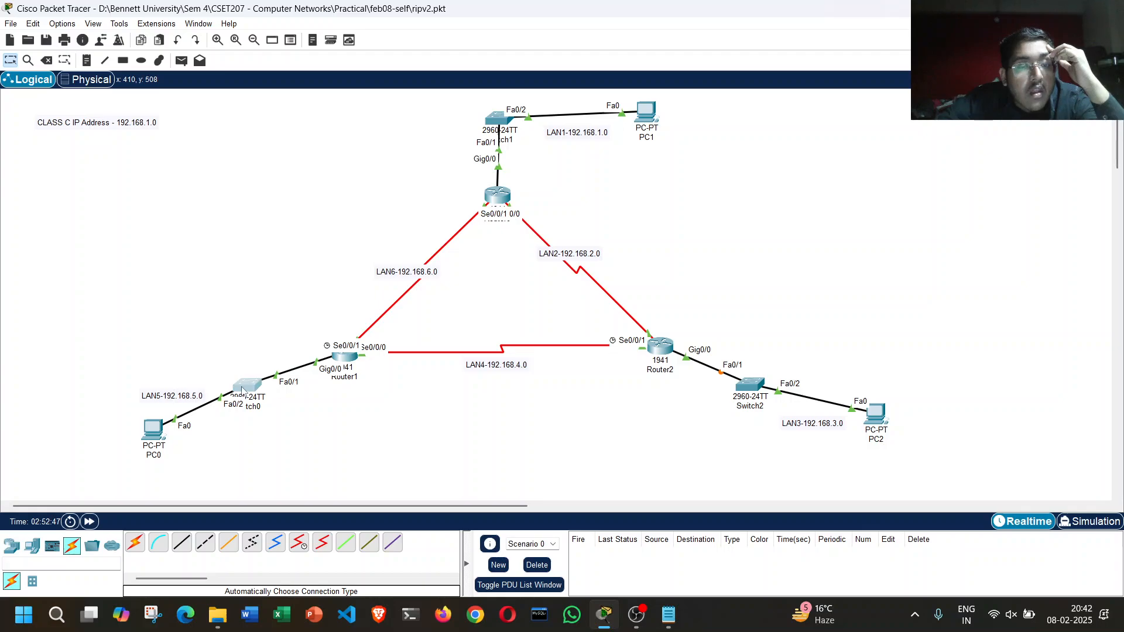
Step: Close the Switch0 window and check the IP settings and port status of Router1's GigabitEthernet0/0 interface
{"action": "mouse_move", "coordinate": [602, 615]}
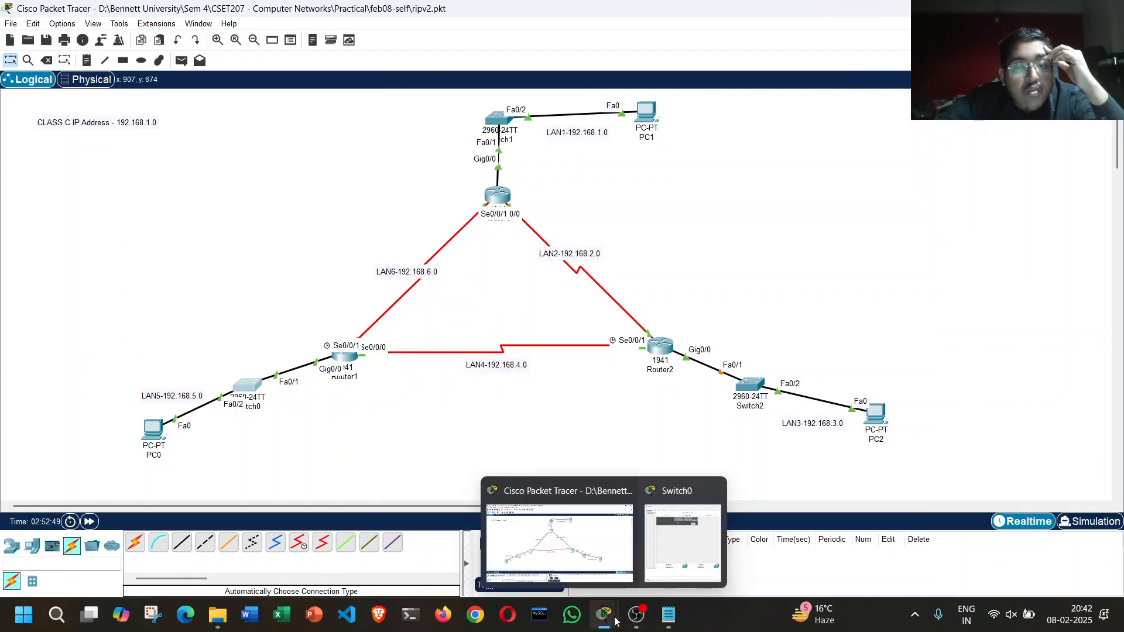
{"action": "left_click", "coordinate": [714, 492]}
{"action": "left_click", "coordinate": [603, 533]}
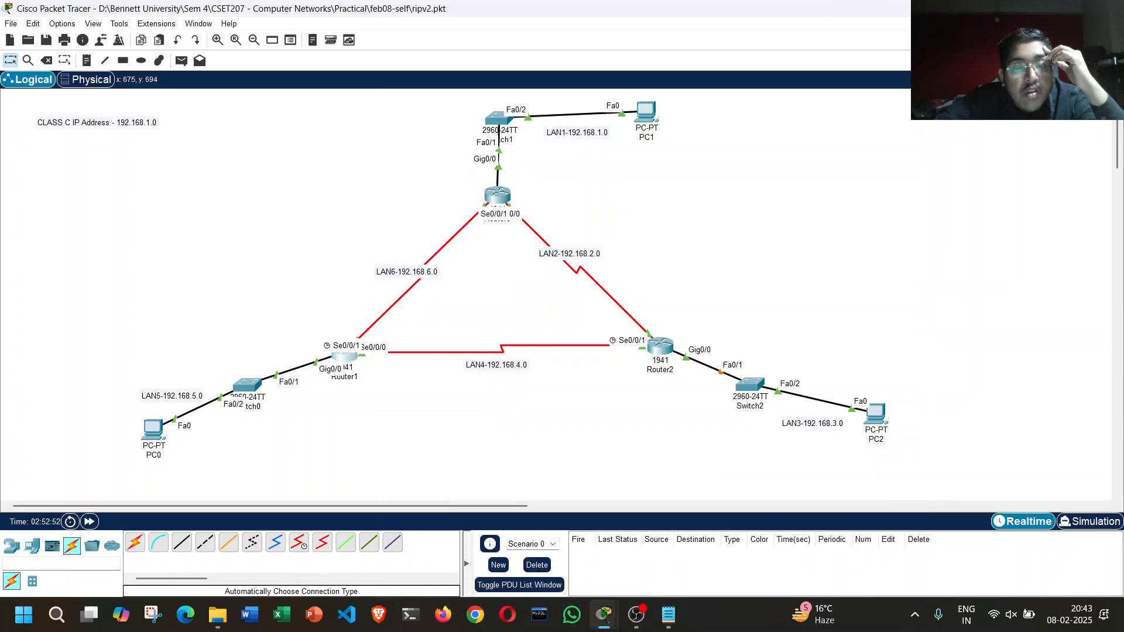
{"action": "mouse_move", "coordinate": [603, 615]}
{"action": "left_click", "coordinate": [683, 536]}
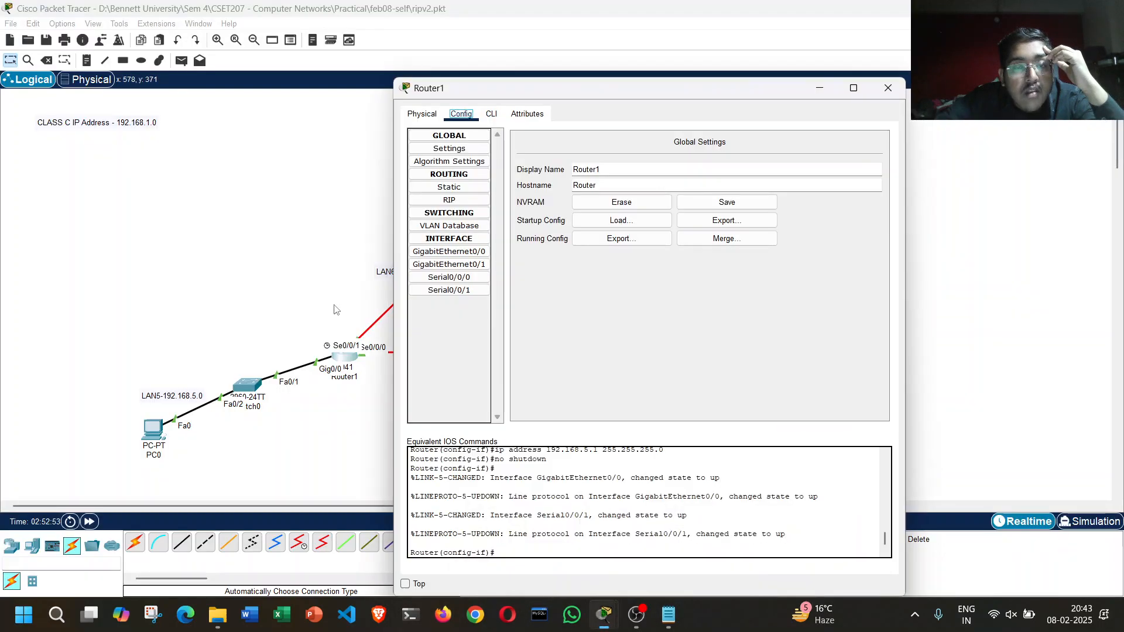
{"action": "left_click", "coordinate": [466, 256]}
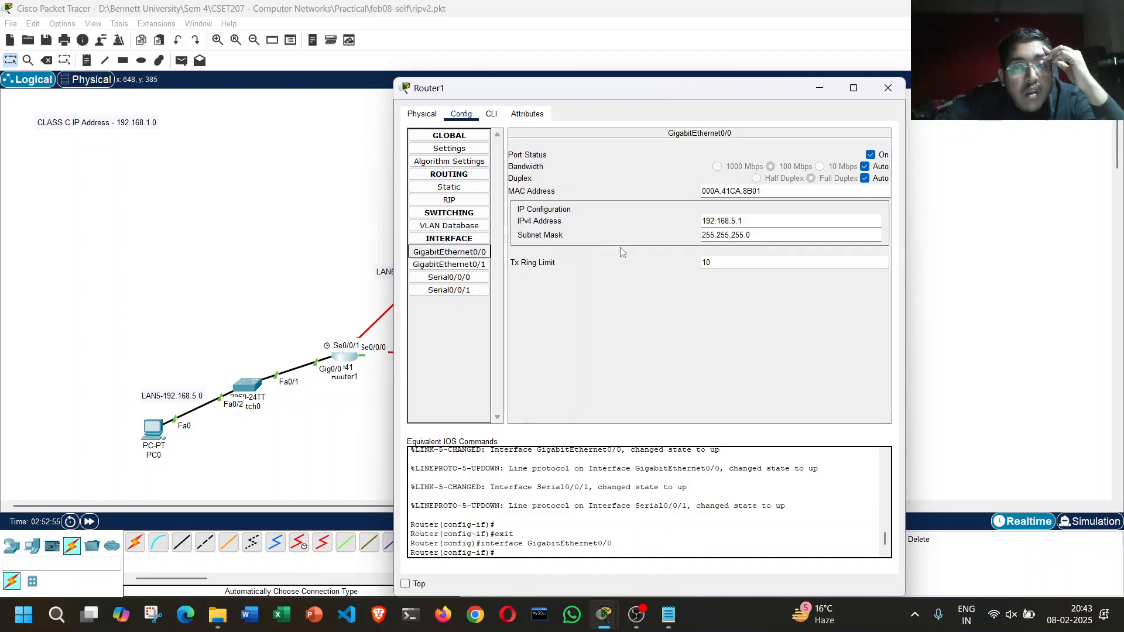
Step: Close Router1's settings and give PC1 the static IPv4 address 192.168.1.2 with subnet mask 255.255.255.0
{"action": "left_click", "coordinate": [888, 88]}
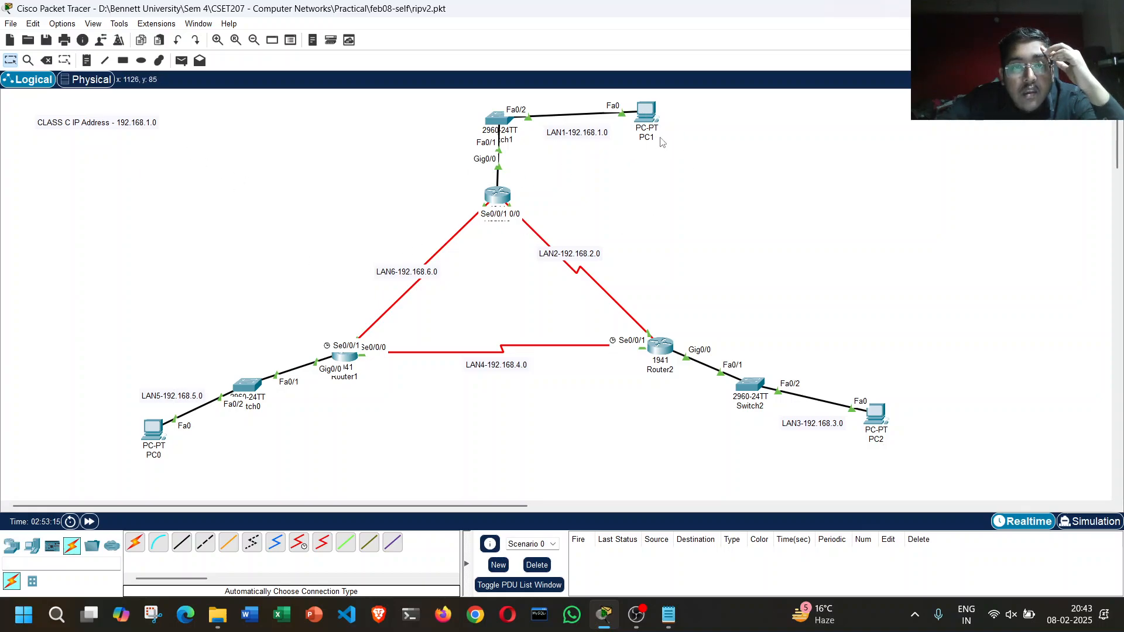
{"action": "left_click", "coordinate": [650, 118]}
{"action": "left_click_drag", "start_coordinate": [646, 88], "coordinate": [815, 183]}
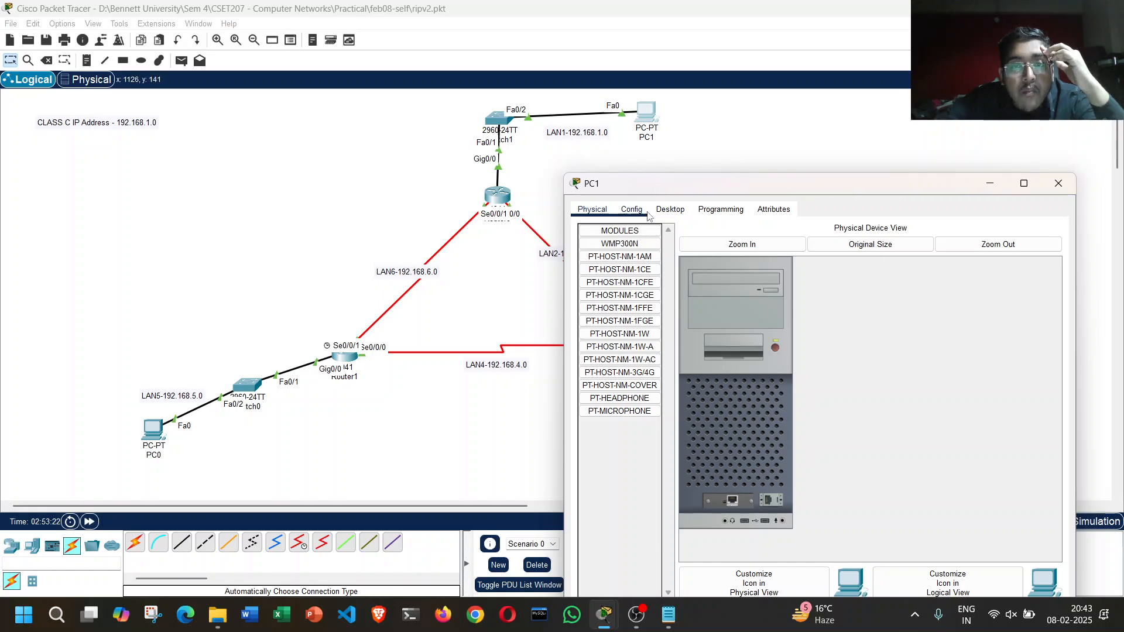
{"action": "left_click", "coordinate": [669, 210]}
{"action": "left_click", "coordinate": [633, 295]}
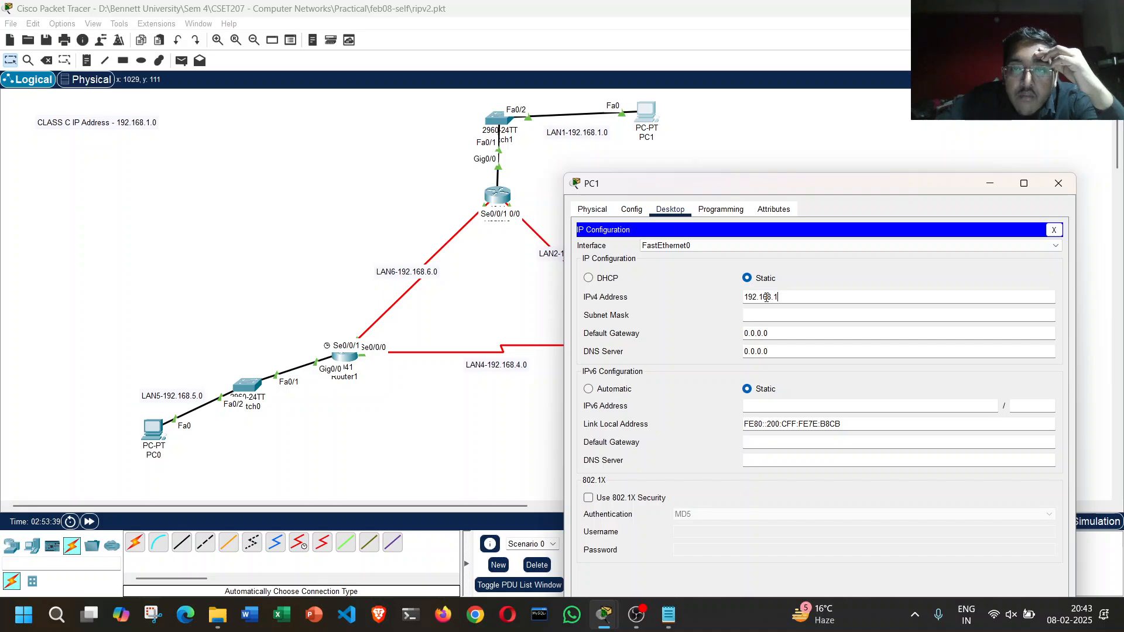
{"action": "left_click", "coordinate": [833, 316]}
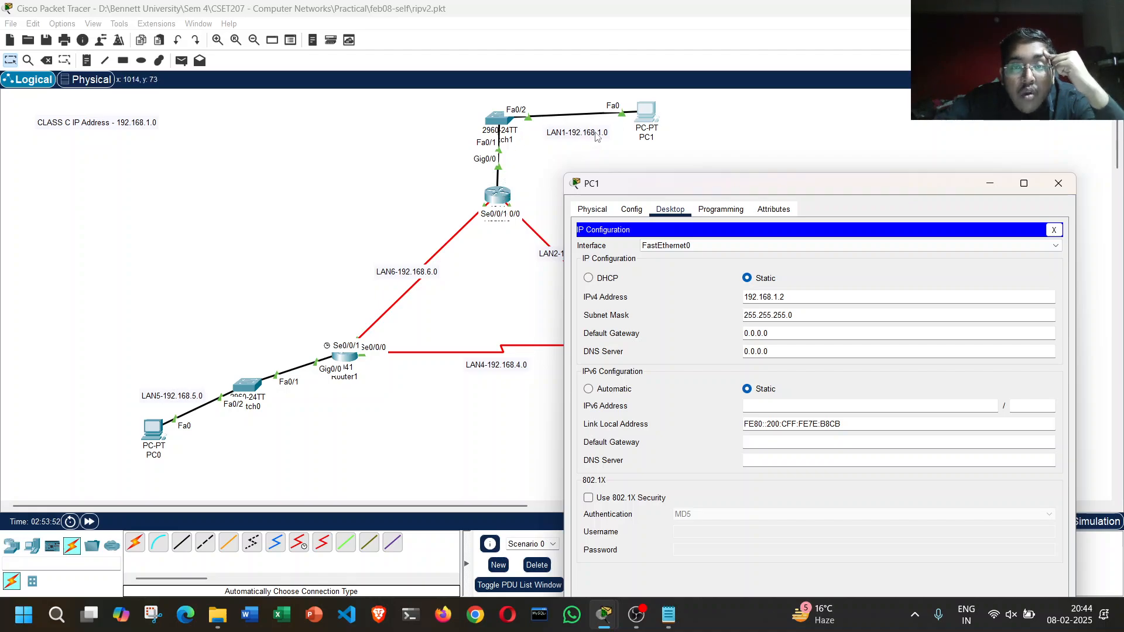
Step: Set PC1's default gateway to 192.168.1.1 and close its configuration window
{"action": "left_click_drag", "start_coordinate": [783, 333], "coordinate": [708, 327]}
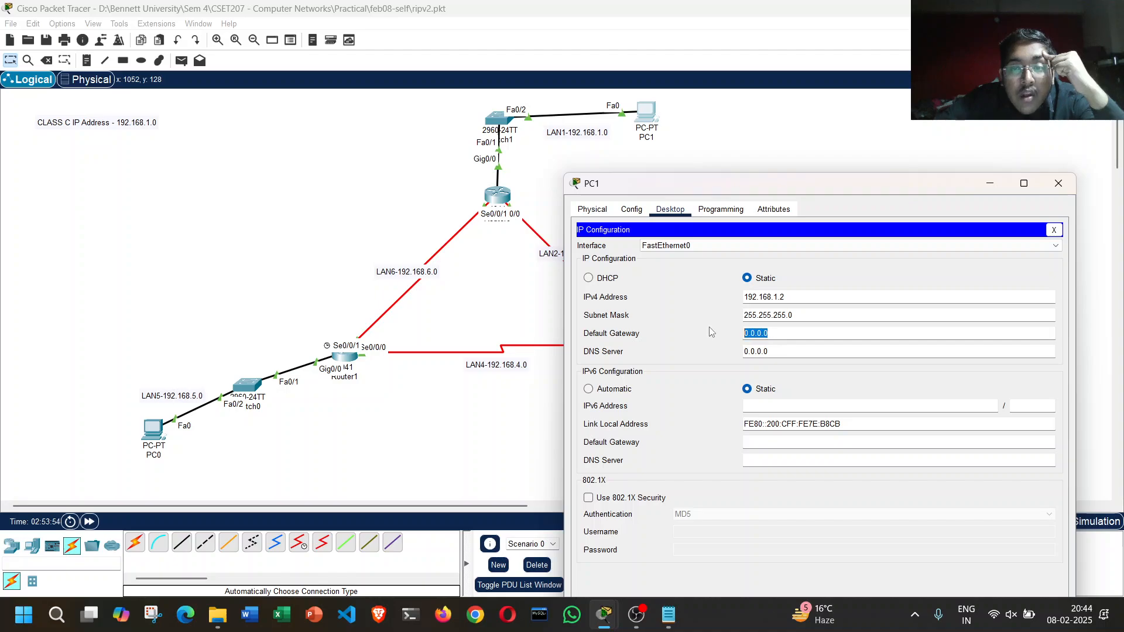
{"action": "type", "text": "1920"}
{"action": "key", "text": "BackSpace"}
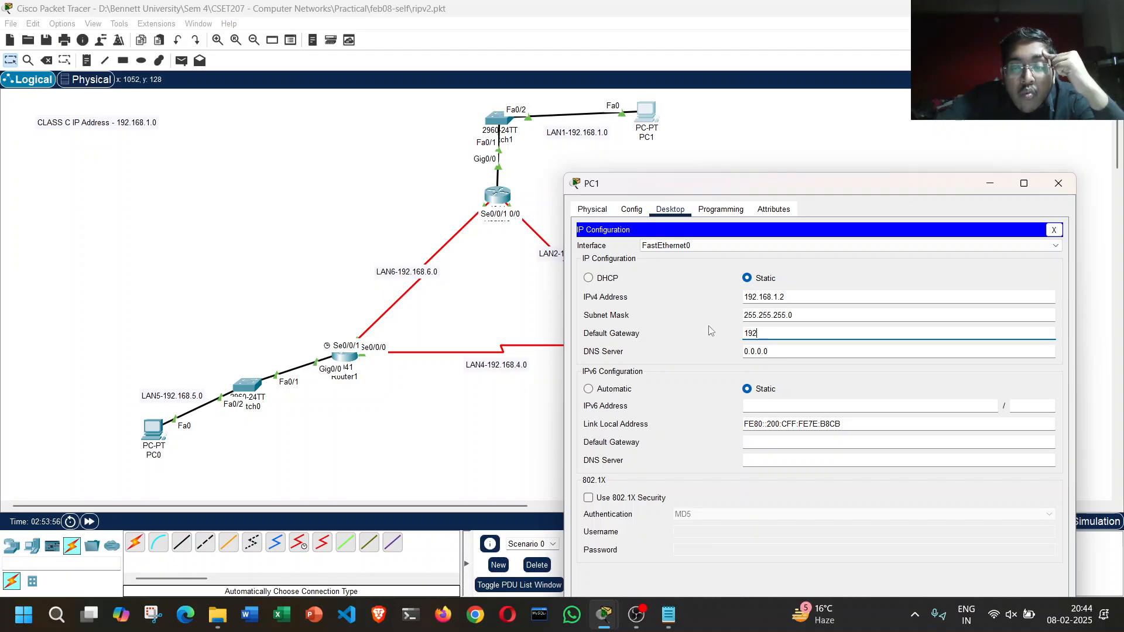
{"action": "type", "text": ".168.1.1"}
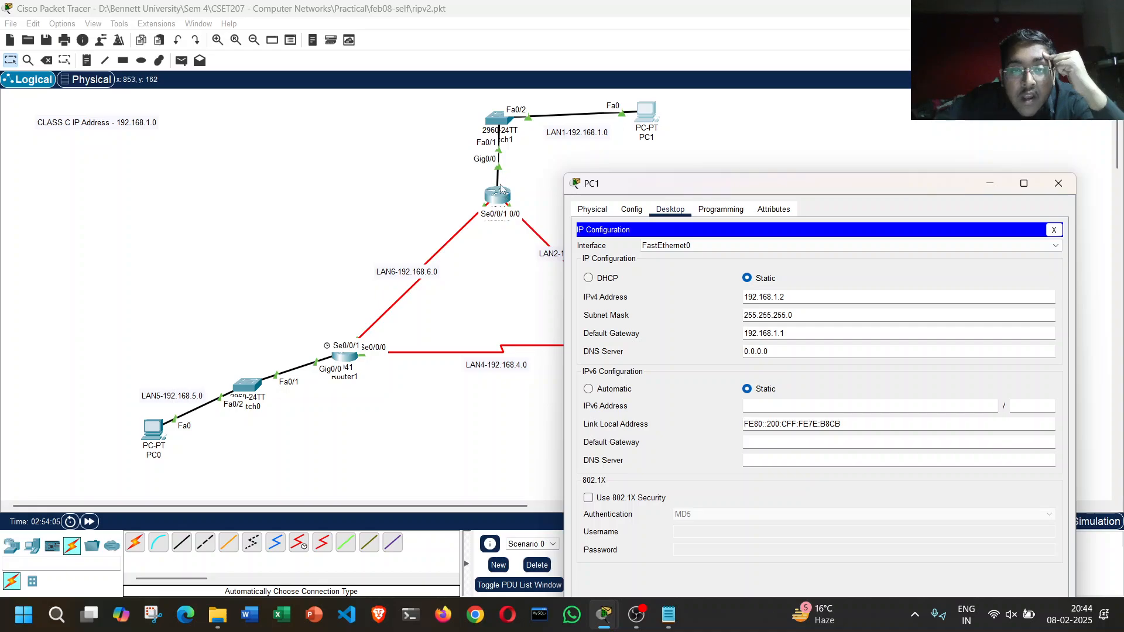
{"action": "left_click", "coordinate": [1059, 184]}
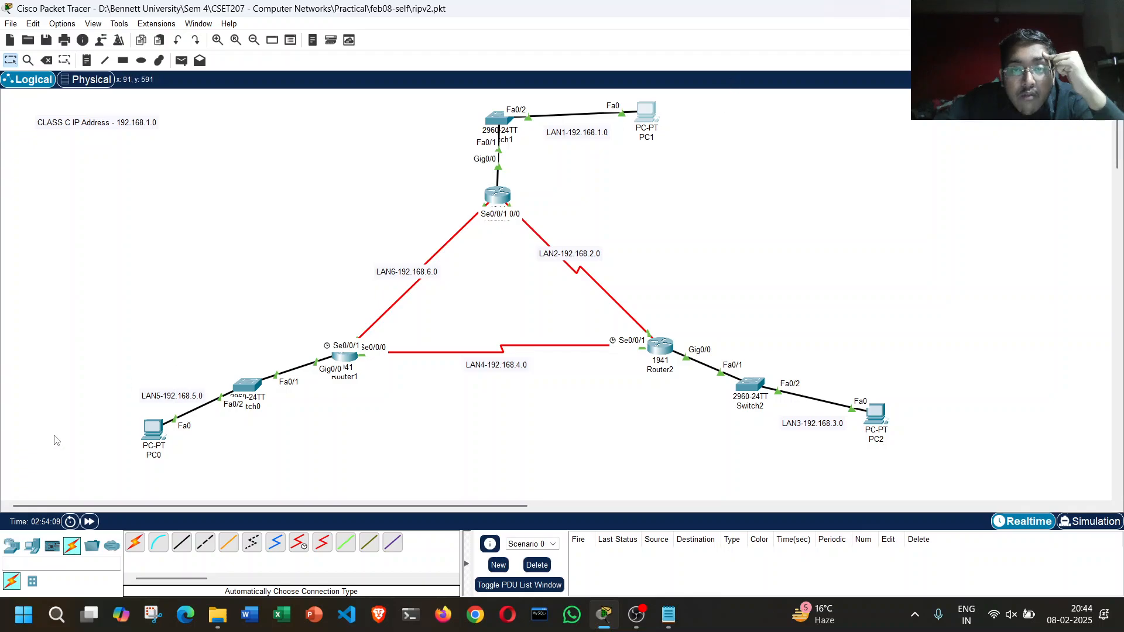
Step: Give PC0 the static IPv4 address 192.168.5.2 with subnet mask 255.255.255.0
{"action": "mouse_move", "coordinate": [604, 615]}
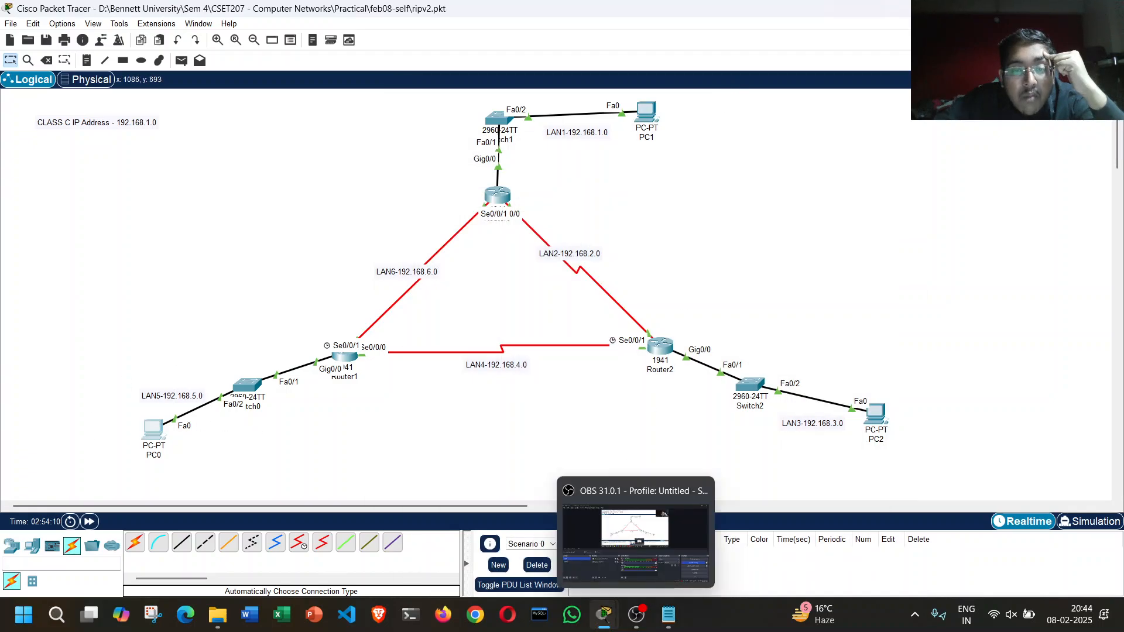
{"action": "left_click", "coordinate": [684, 536]}
{"action": "left_click_drag", "start_coordinate": [622, 88], "coordinate": [749, 106]}
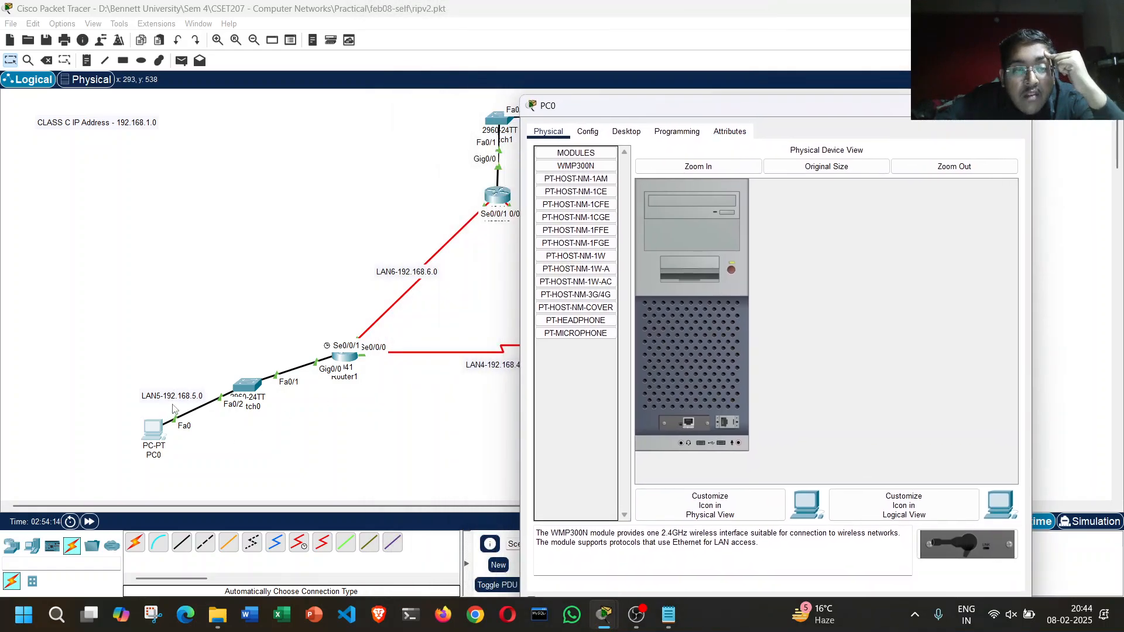
{"action": "left_click", "coordinate": [626, 132]}
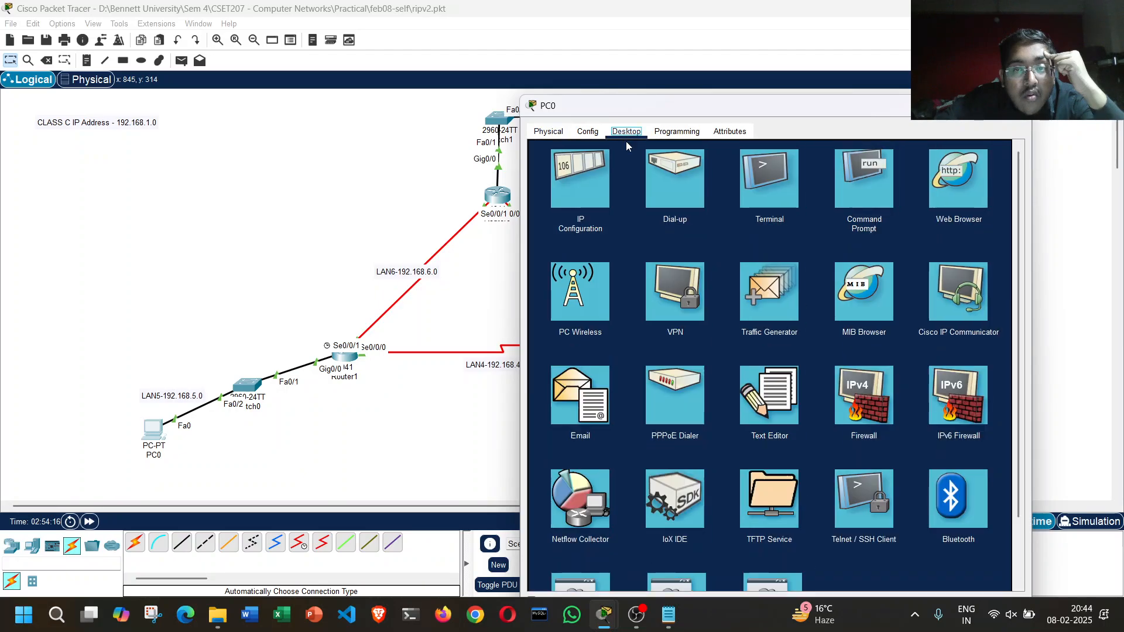
{"action": "left_click", "coordinate": [596, 208]}
{"action": "left_click", "coordinate": [729, 219]}
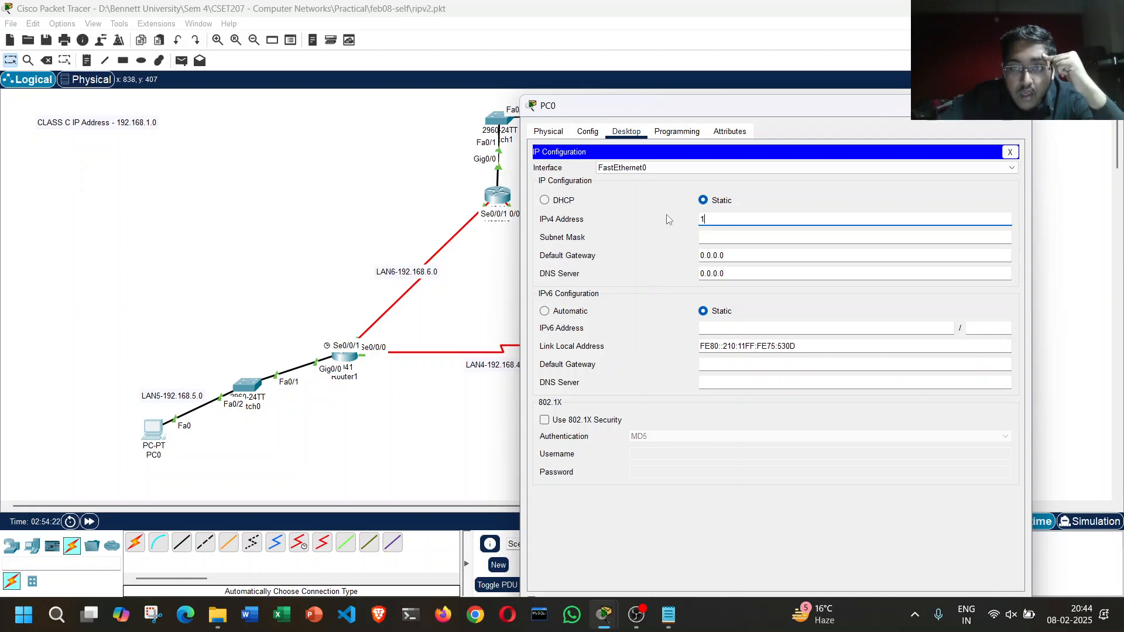
{"action": "type", "text": "192.168.5.2"}
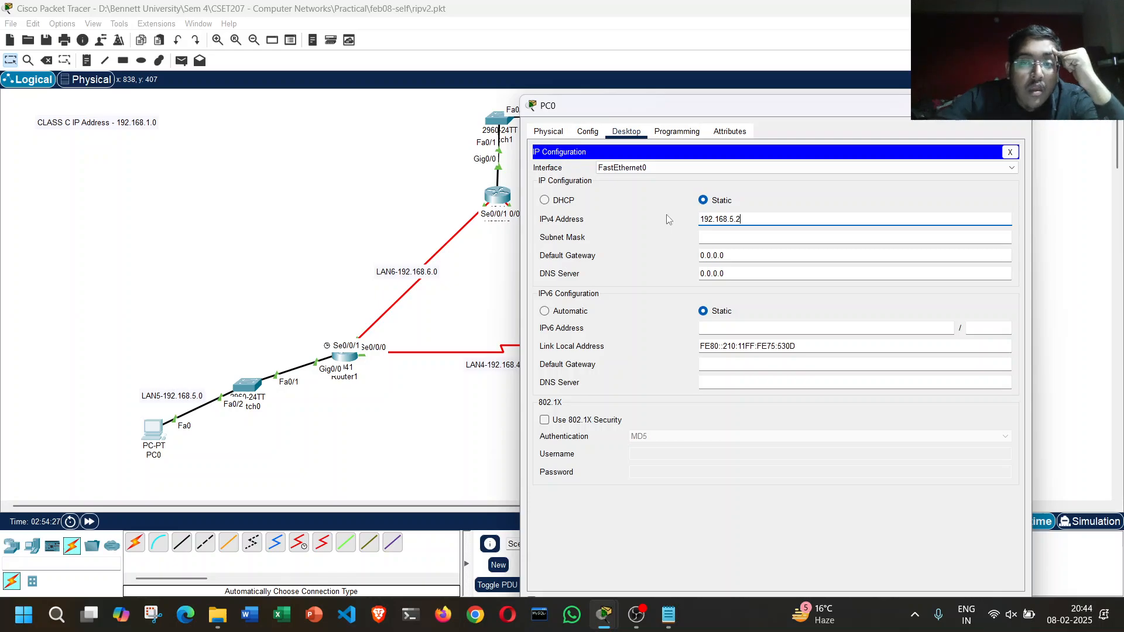
{"action": "left_click", "coordinate": [772, 496]}
Step: Set PC0's default gateway to 192.168.5.1 and close its configuration window
{"action": "key", "text": "ctrl+a"}
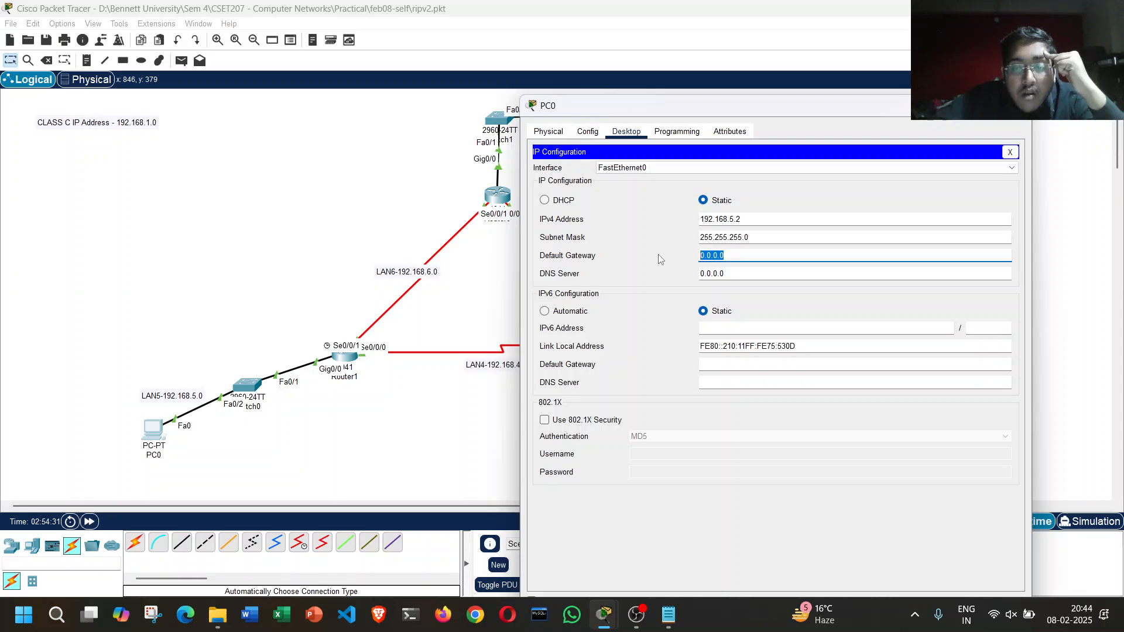
{"action": "type", "text": "192.168"}
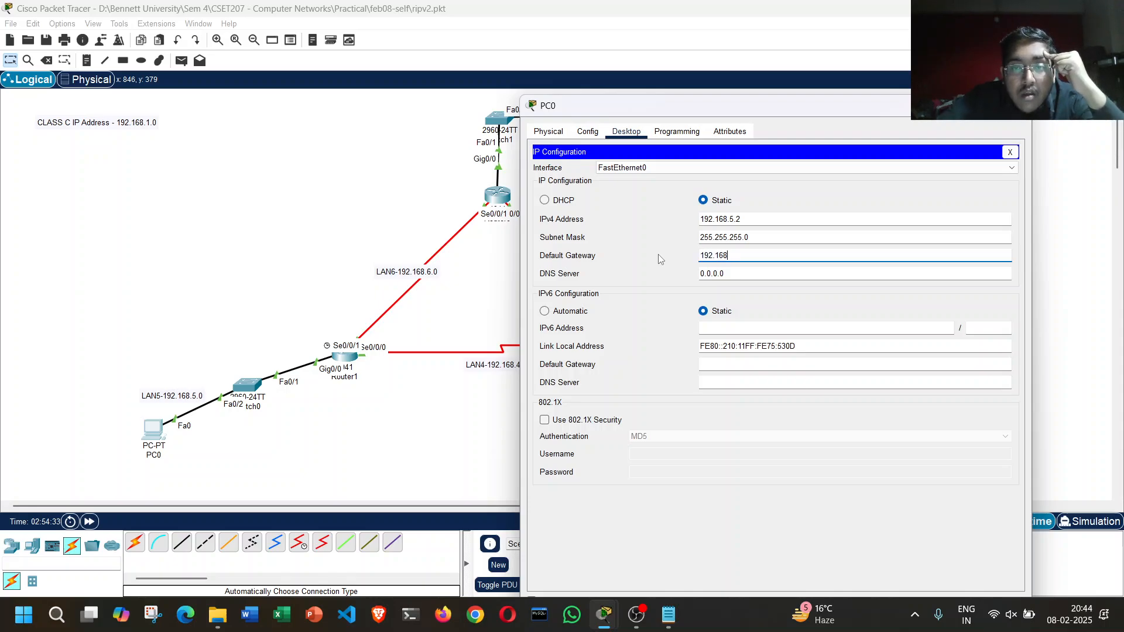
{"action": "type", "text": ".5.1"}
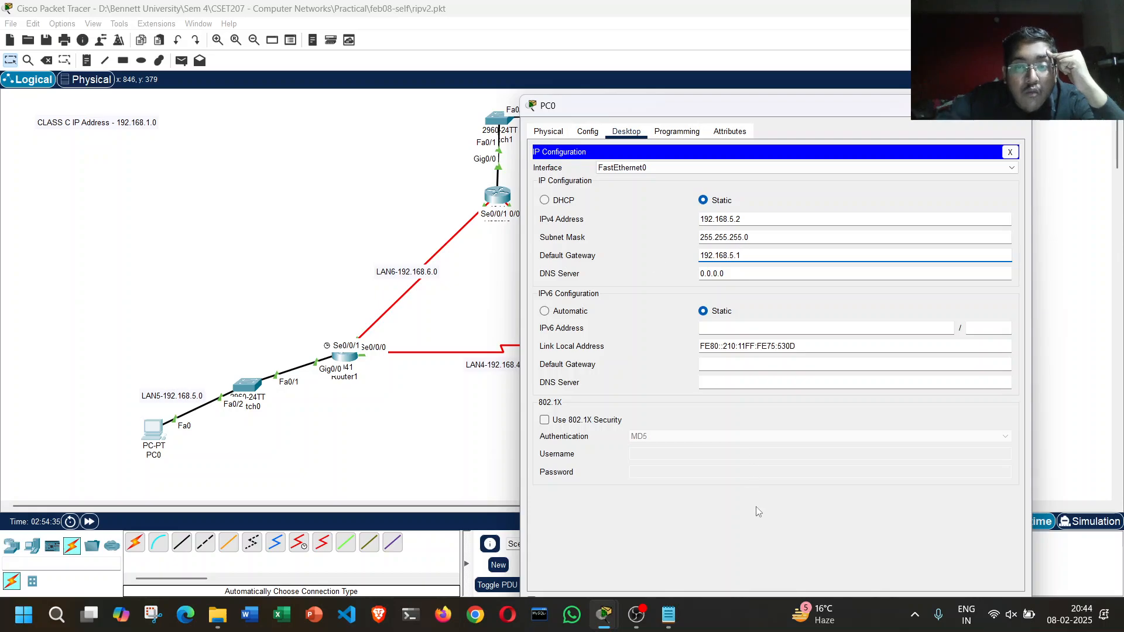
{"action": "left_click", "coordinate": [713, 283]}
{"action": "left_click", "coordinate": [1017, 106]}
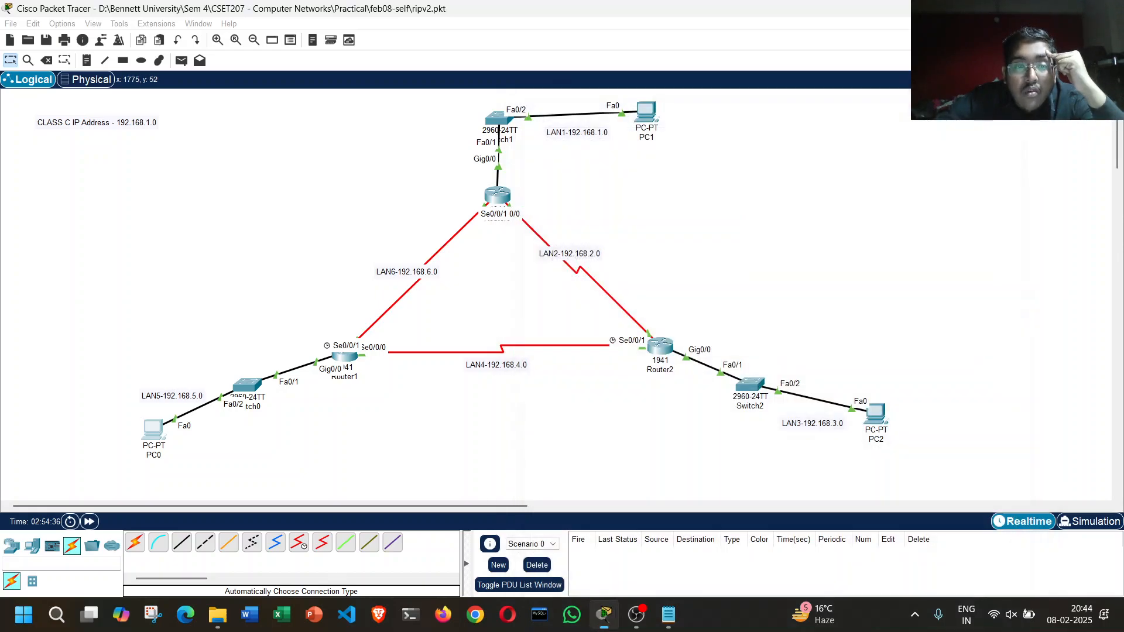
{"action": "left_click", "coordinate": [666, 347]}
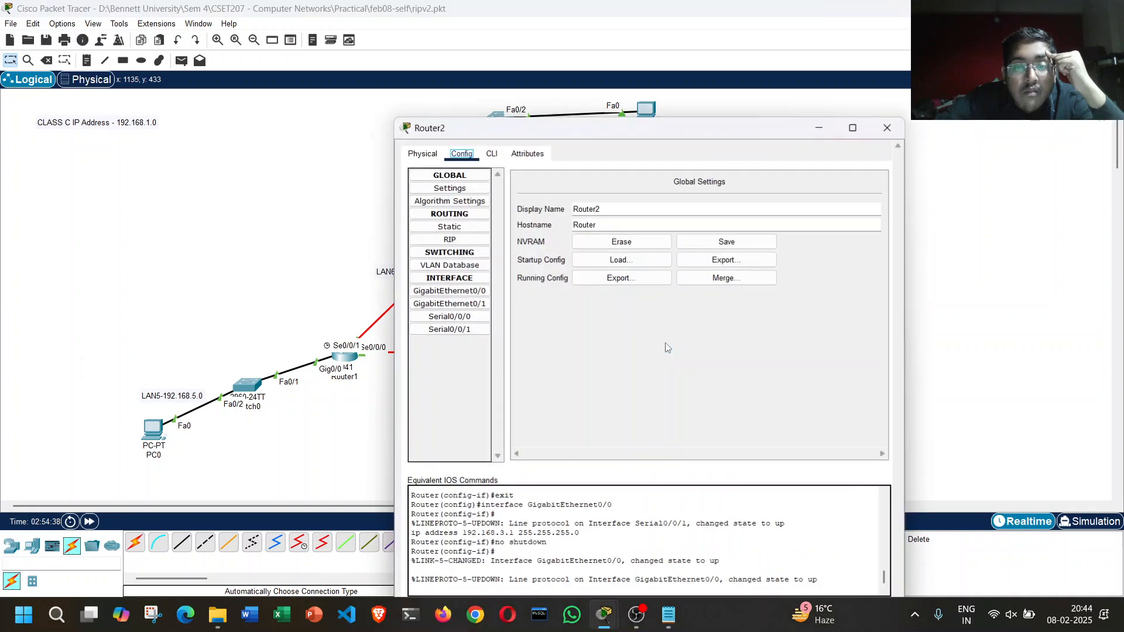
{"action": "left_click_drag", "start_coordinate": [672, 89], "coordinate": [336, 104]}
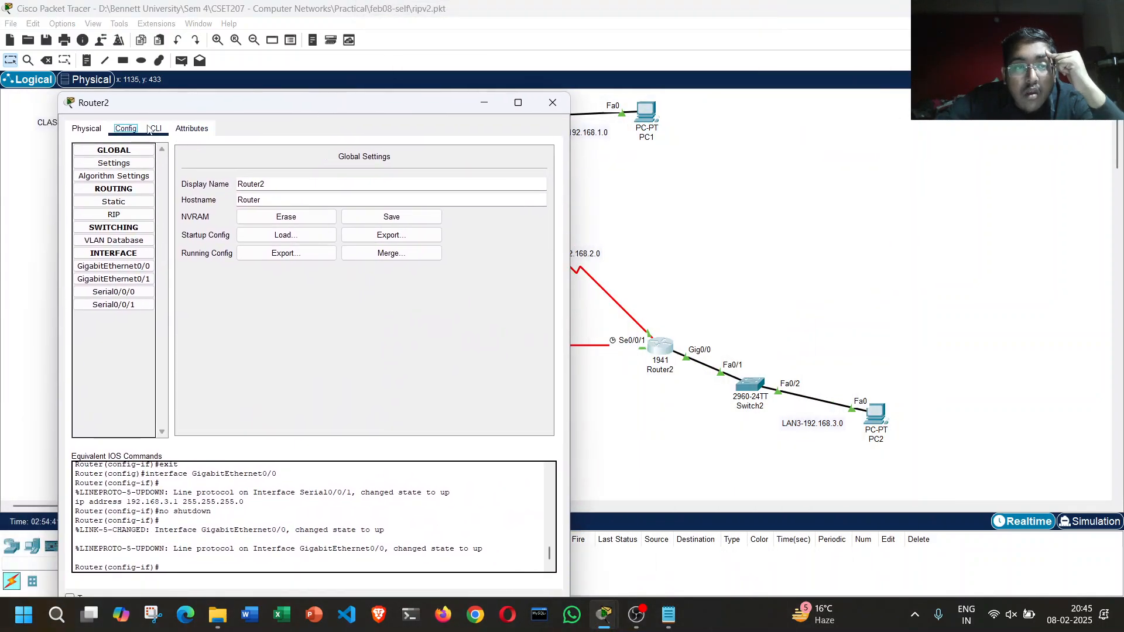
{"action": "left_click", "coordinate": [553, 103]}
Step: Give PC2 the static IPv4 address 192.168.3.2 with subnet mask 255.255.255.0
{"action": "left_click", "coordinate": [877, 413]}
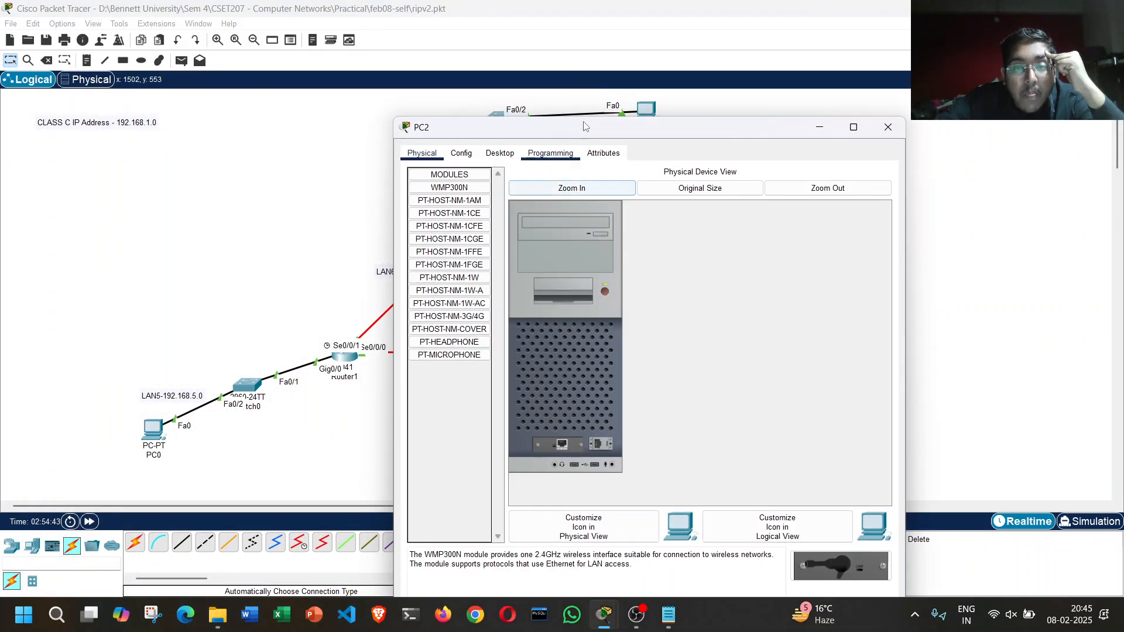
{"action": "left_click_drag", "start_coordinate": [603, 129], "coordinate": [242, 101]}
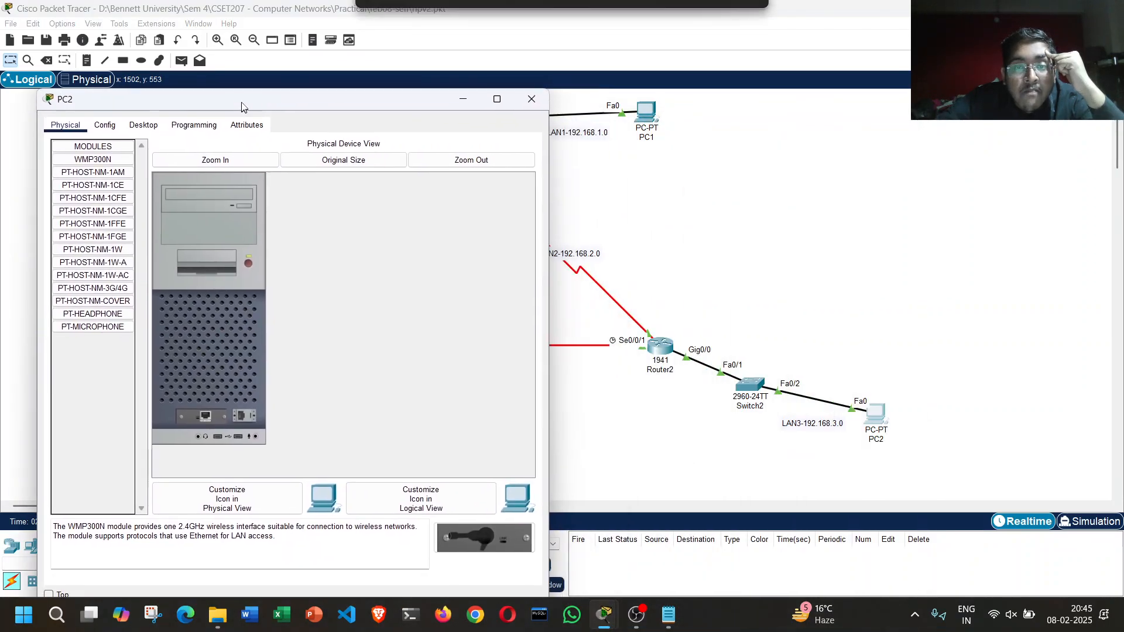
{"action": "left_click", "coordinate": [144, 125]}
{"action": "left_click", "coordinate": [126, 193]}
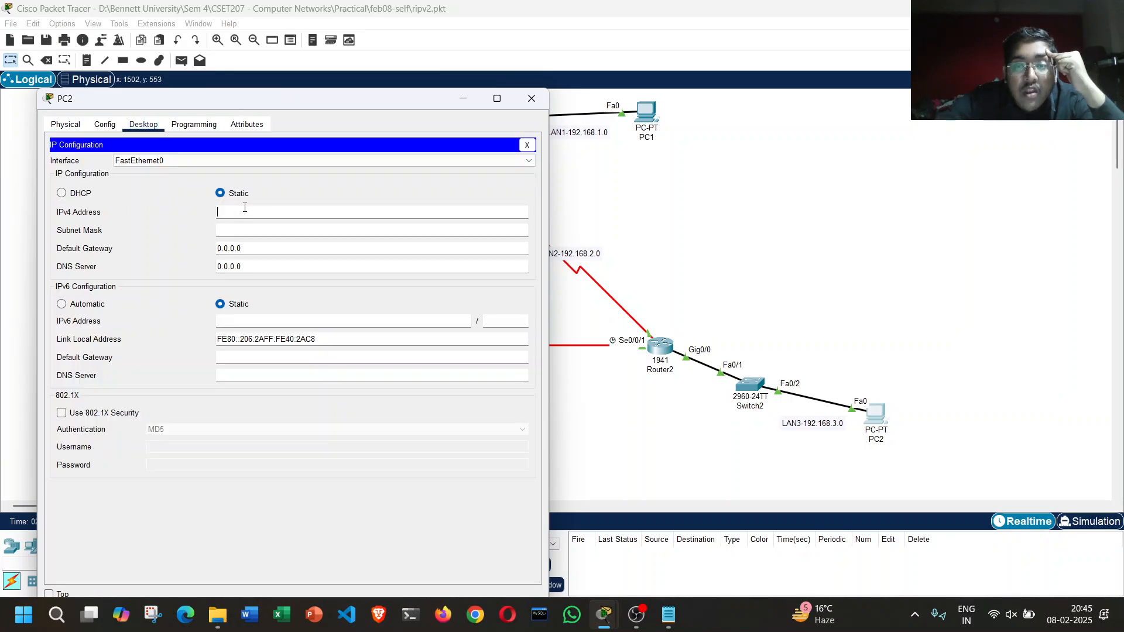
{"action": "type", "text": "192.168.3.2"}
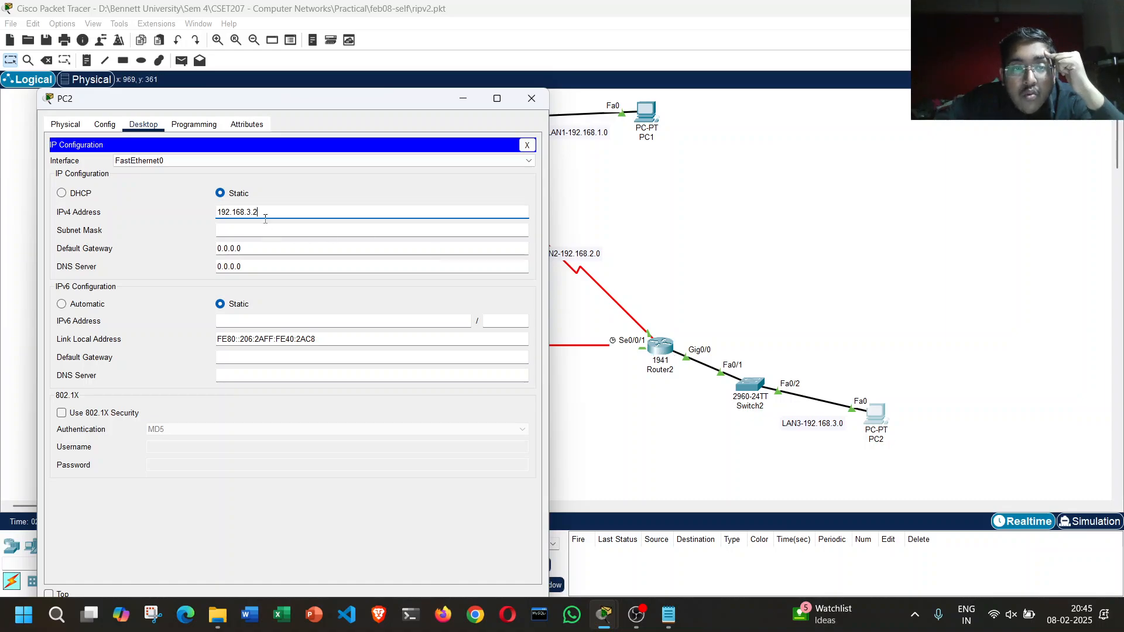
{"action": "left_click", "coordinate": [306, 192]}
Step: Set PC2's default gateway to 192.168.3.1 and close its configuration window
{"action": "left_click", "coordinate": [260, 252]}
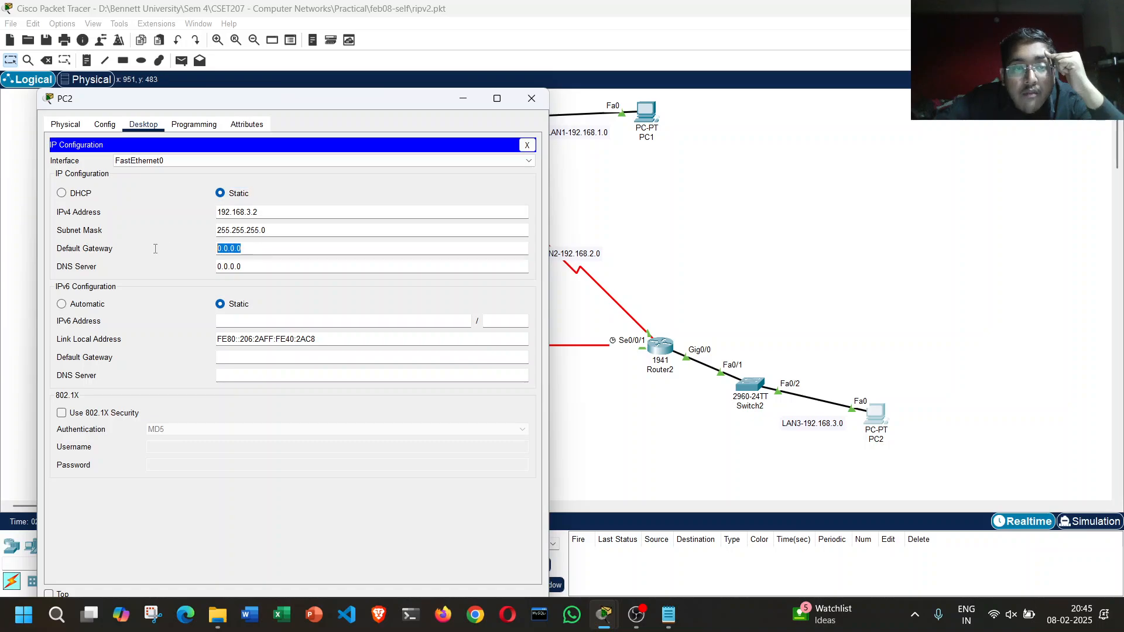
{"action": "type", "text": "192.168.3.1"}
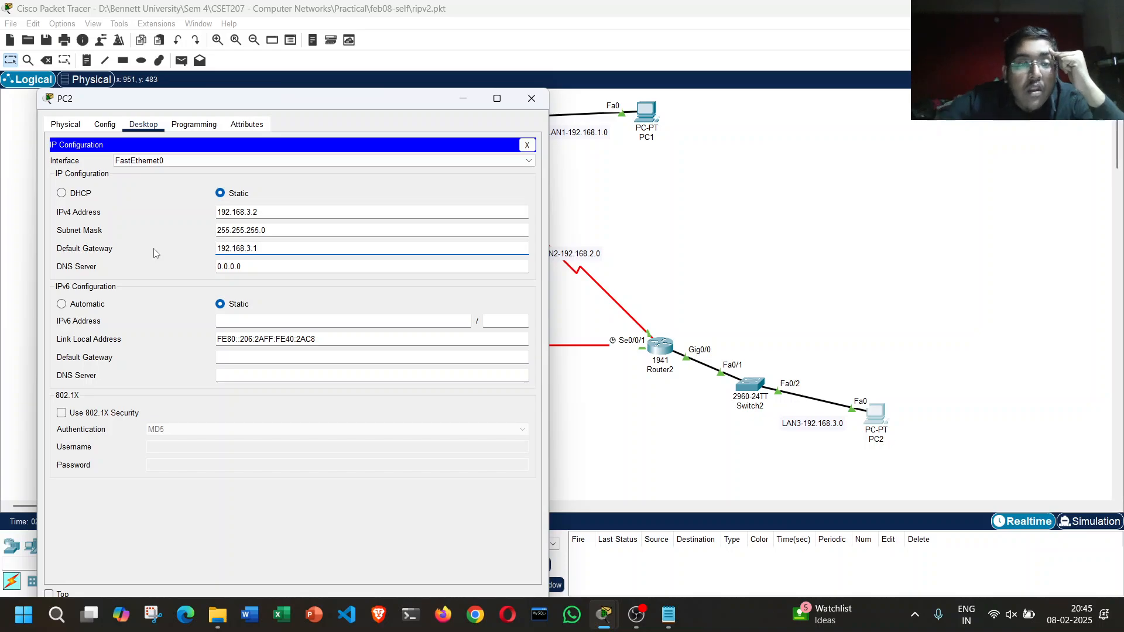
{"action": "left_click", "coordinate": [257, 192]}
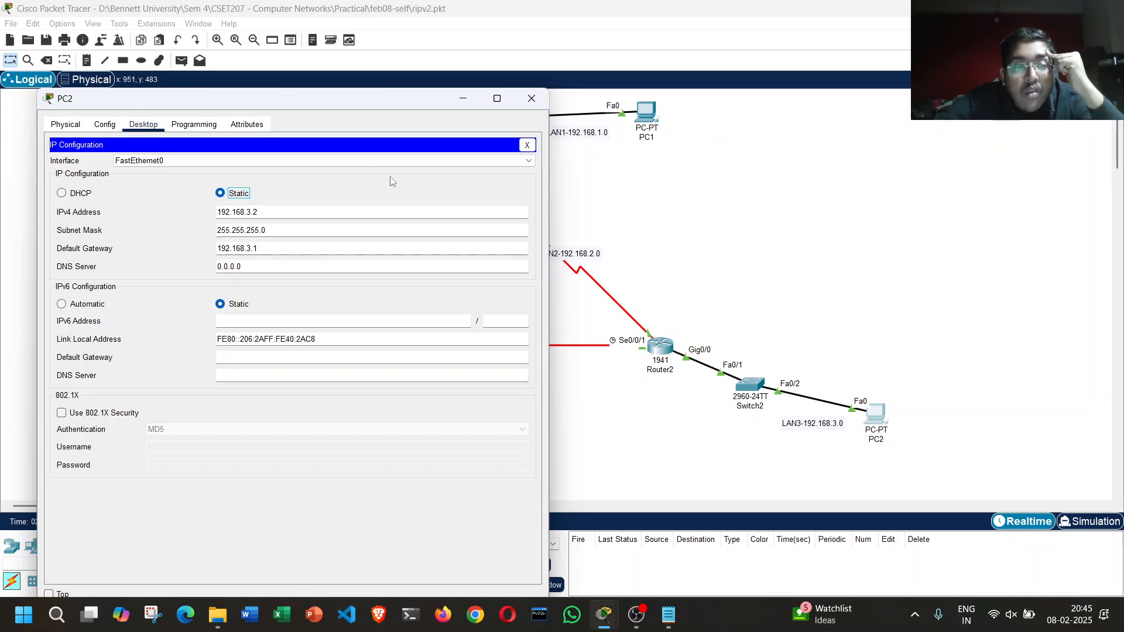
{"action": "left_click", "coordinate": [543, 97]}
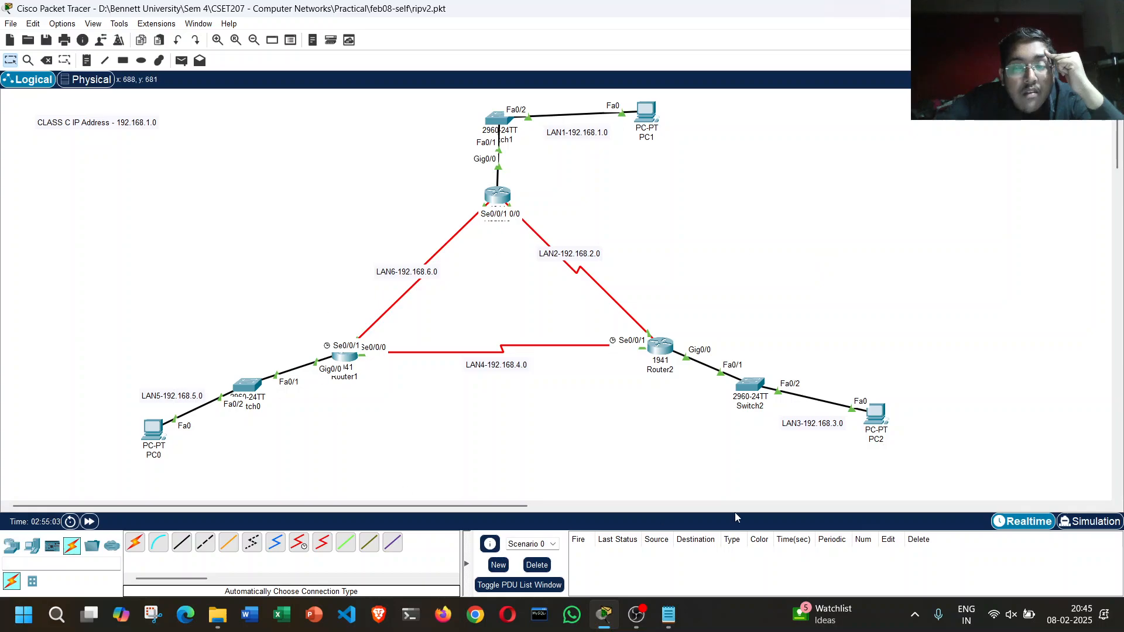
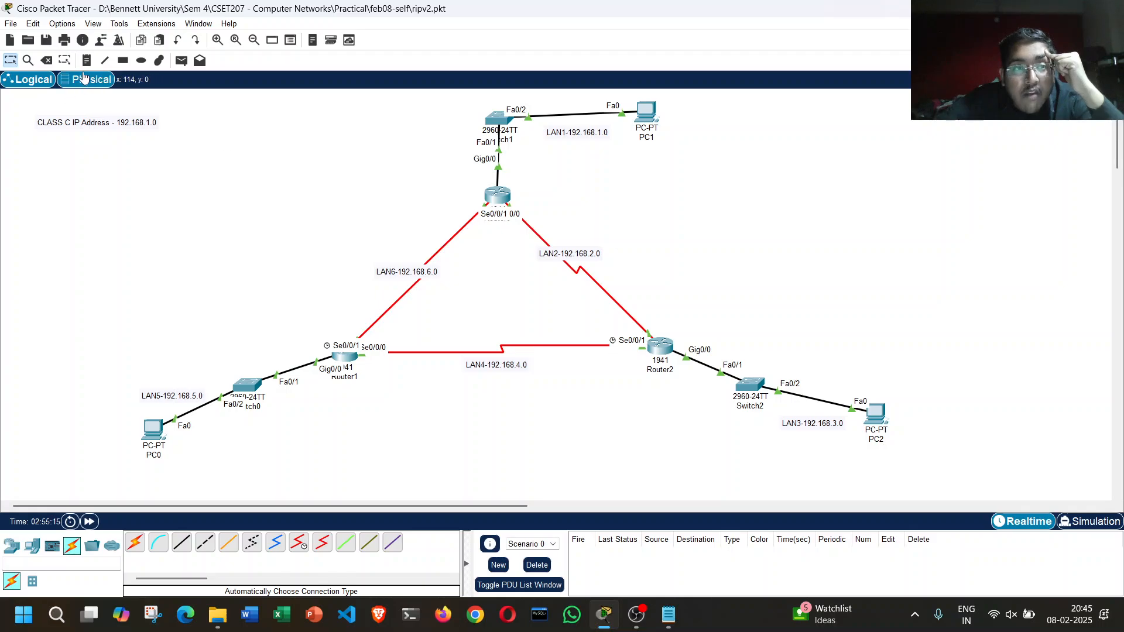
Step: Place a text note in the empty workspace beside PC1 with the heading "LISTS OF IP GROUPS"
{"action": "key", "text": "n"}
{"action": "left_click", "coordinate": [815, 126]}
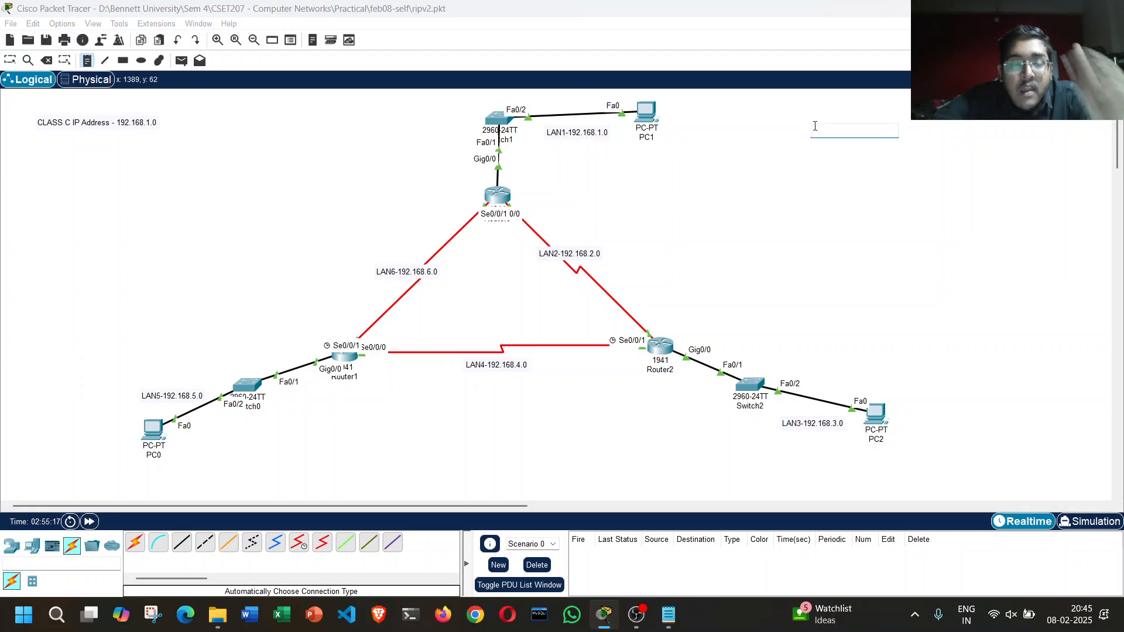
{"action": "type", "text": "CIS"}
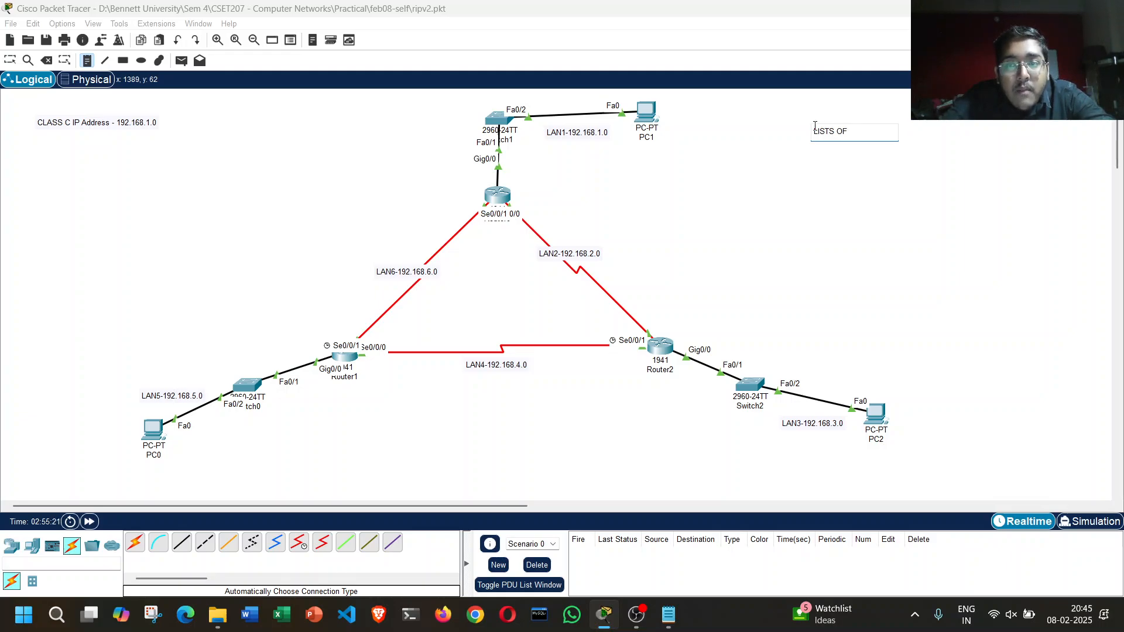
{"action": "type", "text": "TS OF IIP"}
{"action": "key", "text": "BackSpace"}
{"action": "key", "text": "BackSpace"}
{"action": "type", "text": "P GROUPS"}
{"action": "key", "text": "Return"}
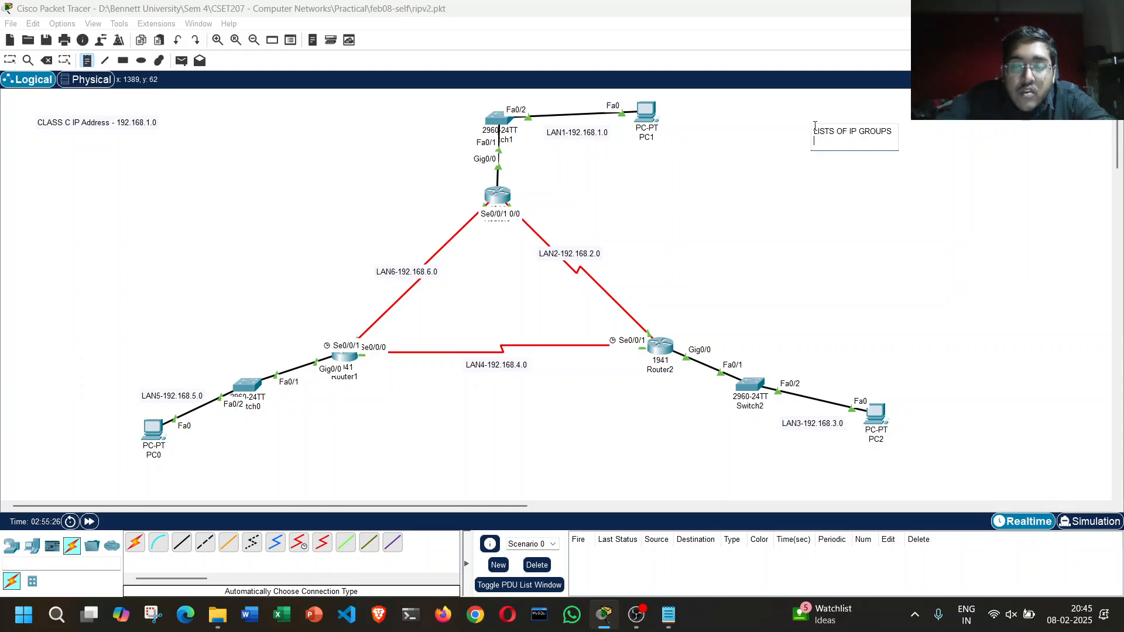
Step: List the networks 192.168.1.0, 192.168.2.0 and 192.168.3.0 on separate lines under the note's heading
{"action": "type", "text": "192.168."}
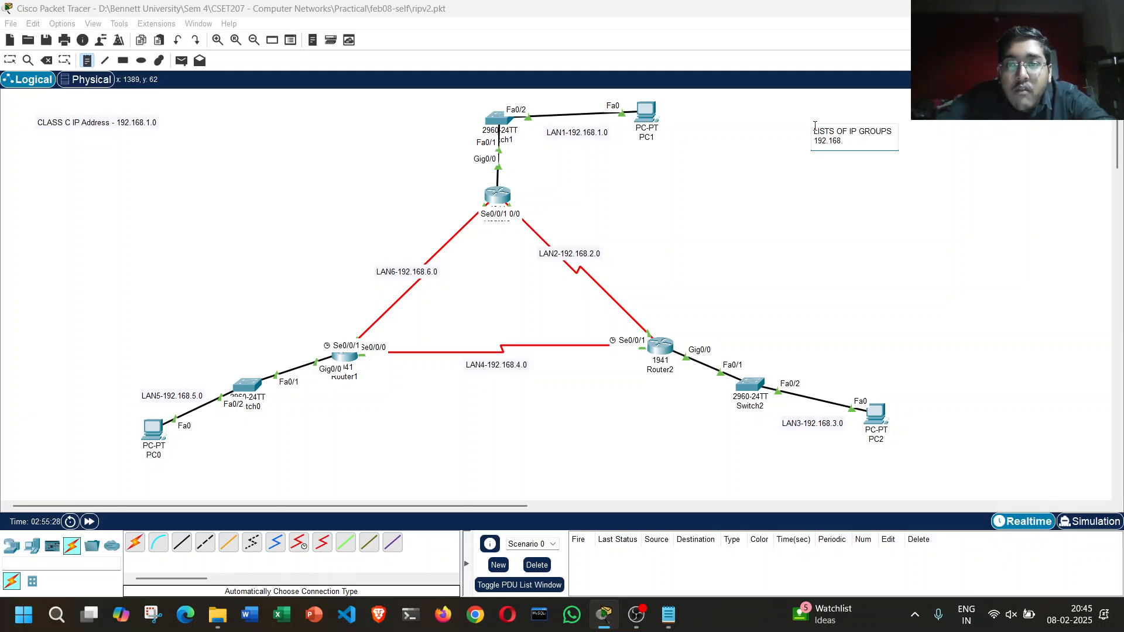
{"action": "type", "text": "1.0"}
{"action": "key", "text": "Return"}
{"action": "type", "text": "192."}
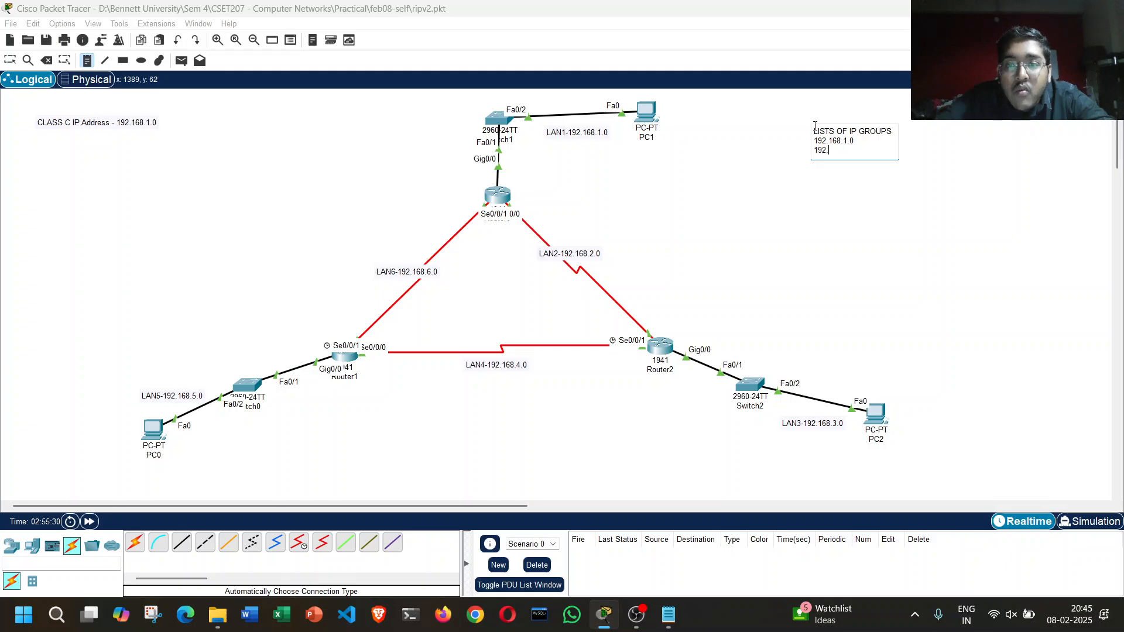
{"action": "type", "text": "168.2.0"}
{"action": "key", "text": "Return"}
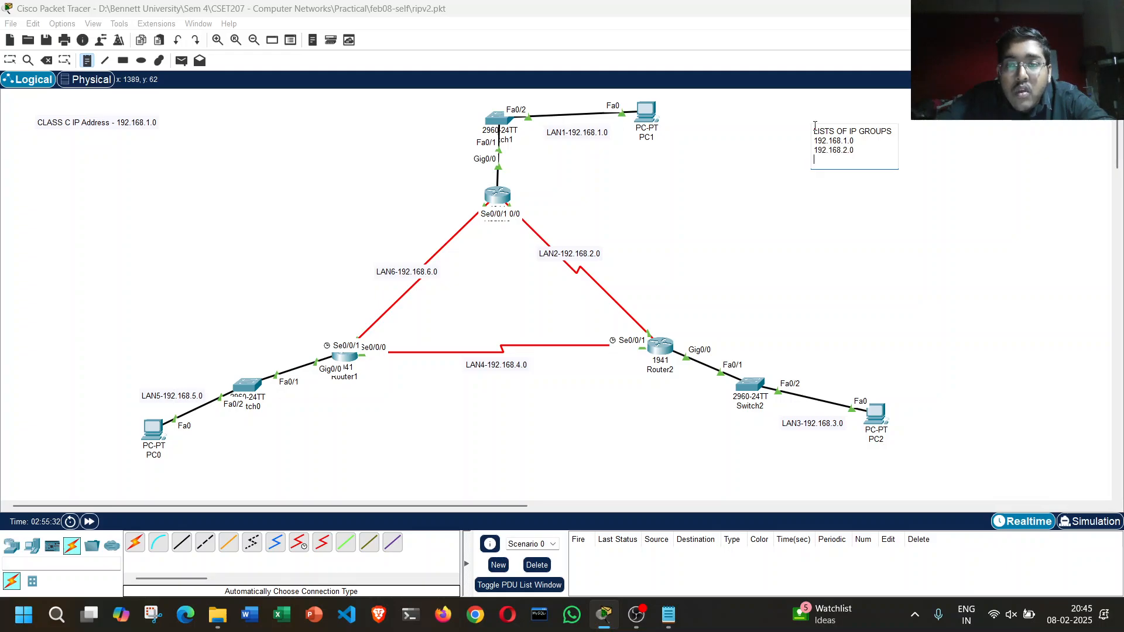
{"action": "type", "text": "192.168.3.0"}
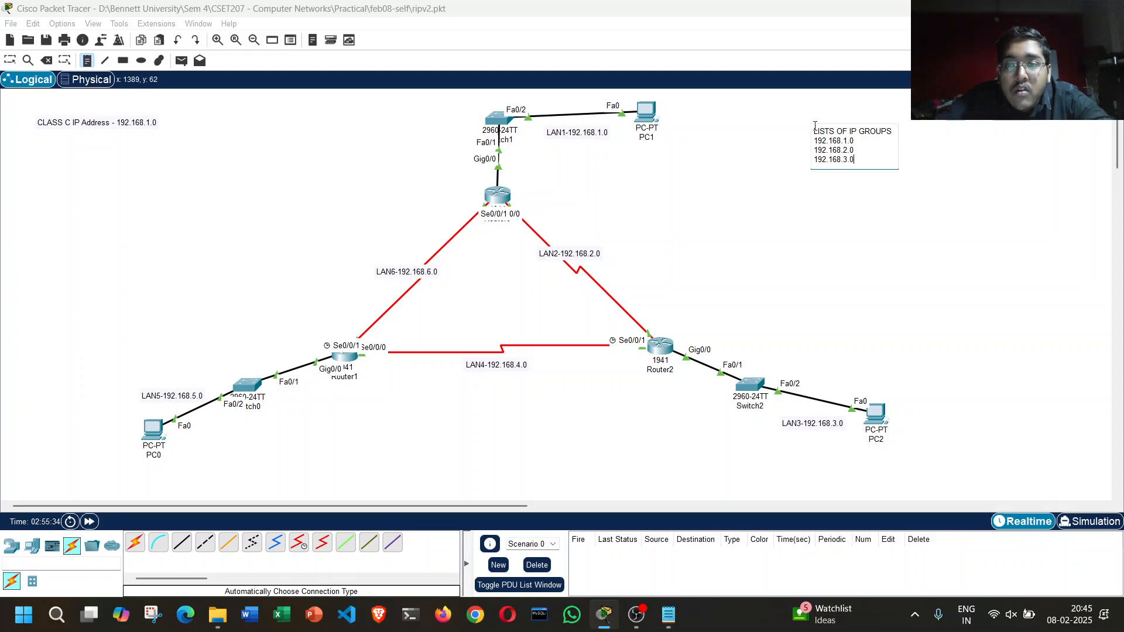
{"action": "key", "text": "Return"}
Step: Complete the note's list with 192.168.4.0, 192.168.5.0 and 192.168.6.0, and move the note slightly closer to the topology
{"action": "type", "text": "192.168.4.0"}
{"action": "key", "text": "Return"}
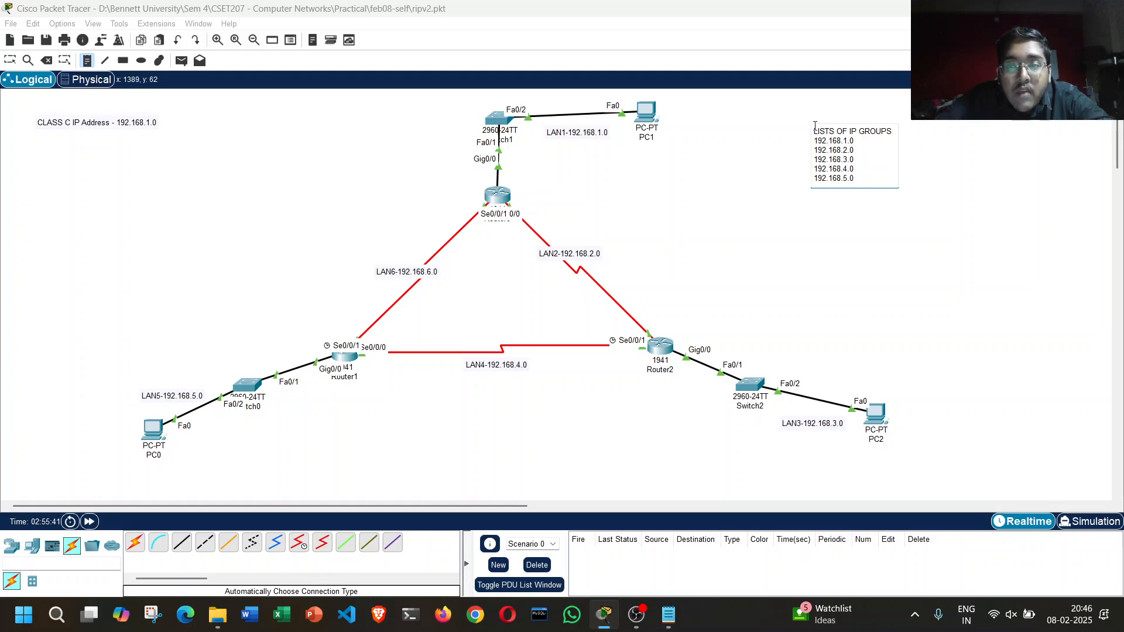
{"action": "key", "text": "Return"}
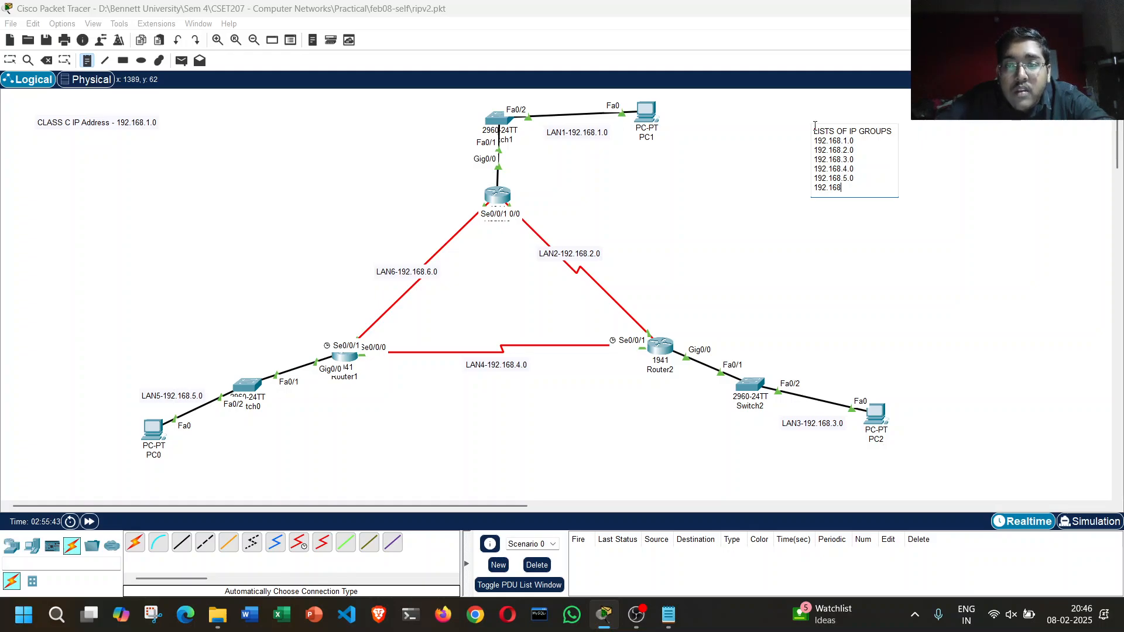
{"action": "left_click", "coordinate": [907, 279]}
{"action": "left_click_drag", "start_coordinate": [838, 183], "coordinate": [805, 202]}
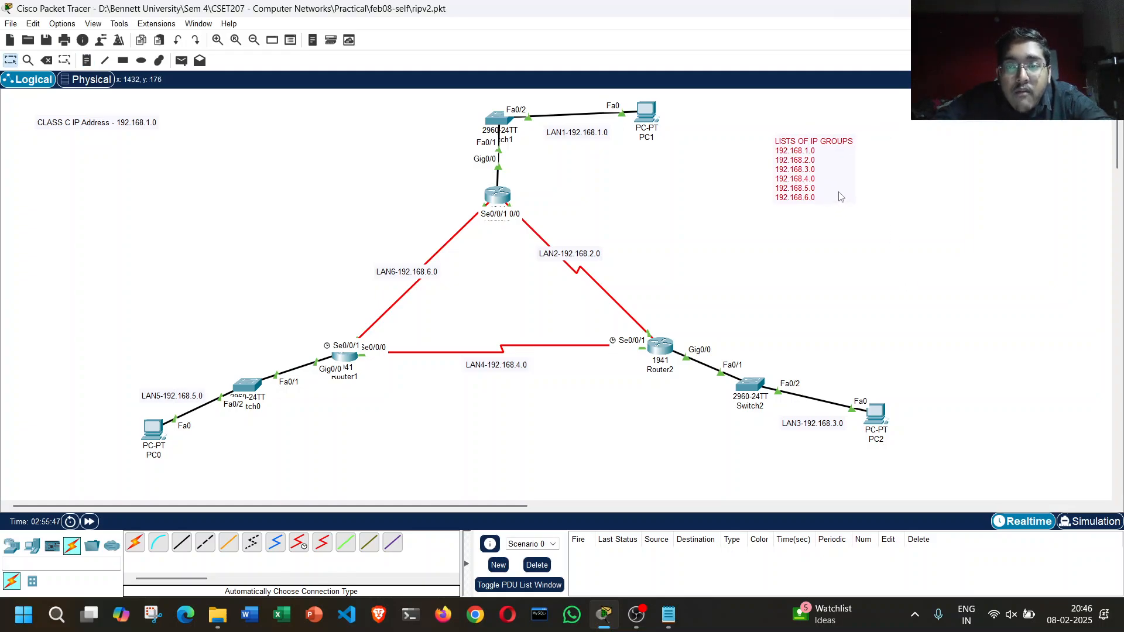
{"action": "left_click", "coordinate": [876, 240]}
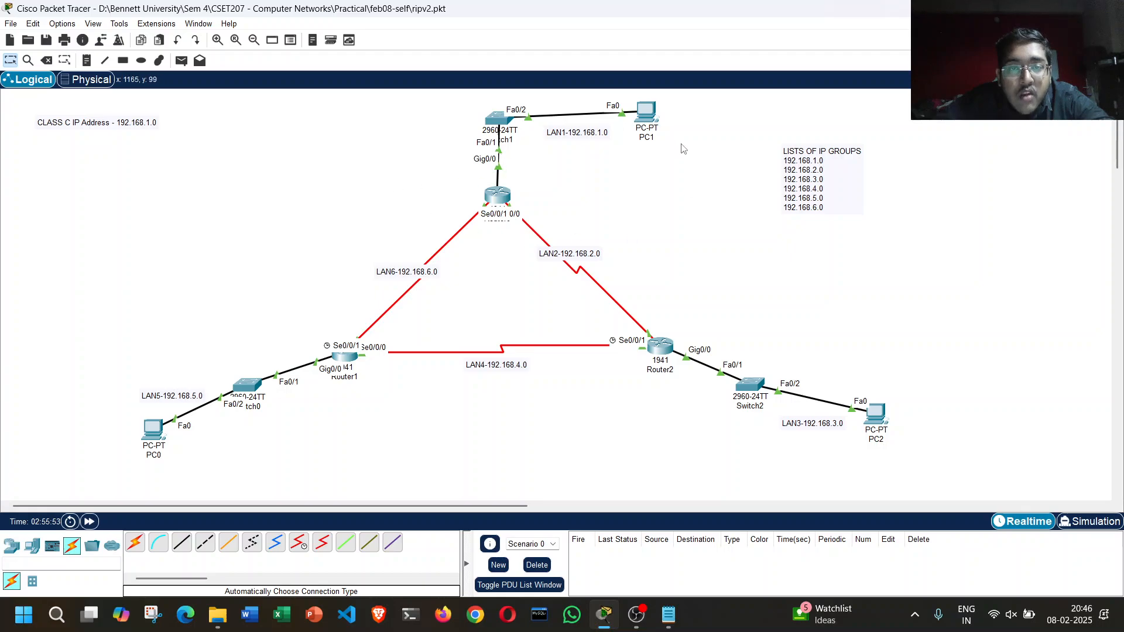
Step: Add the network 192.168.1.0 to Router0's RIP routing, keeping the IP group list in view
{"action": "left_click", "coordinate": [498, 197]}
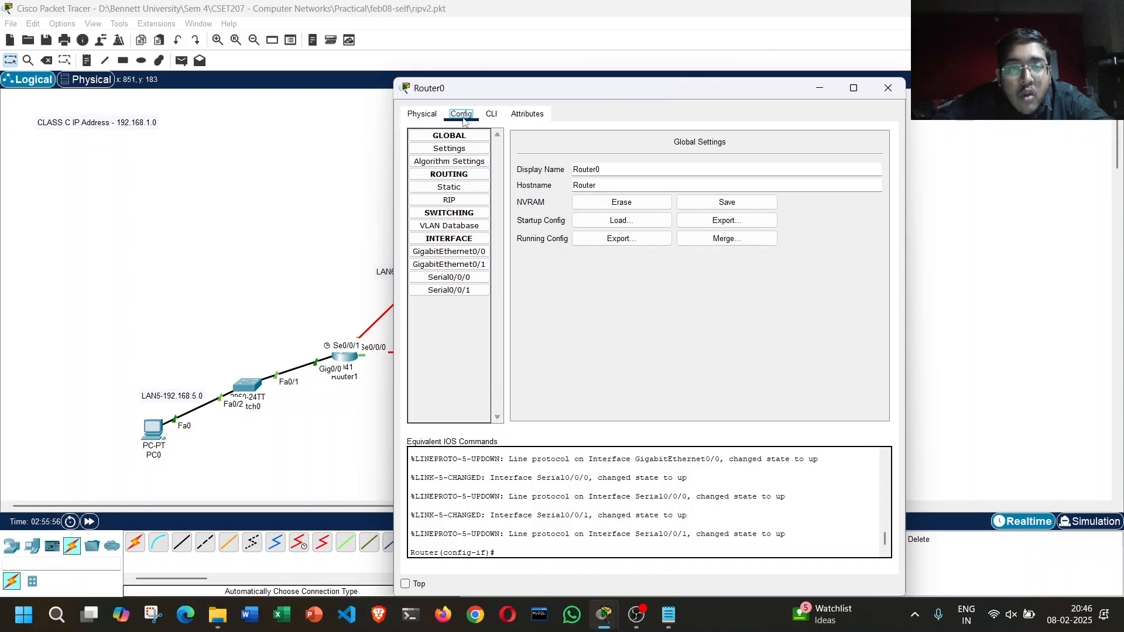
{"action": "left_click", "coordinate": [449, 199]}
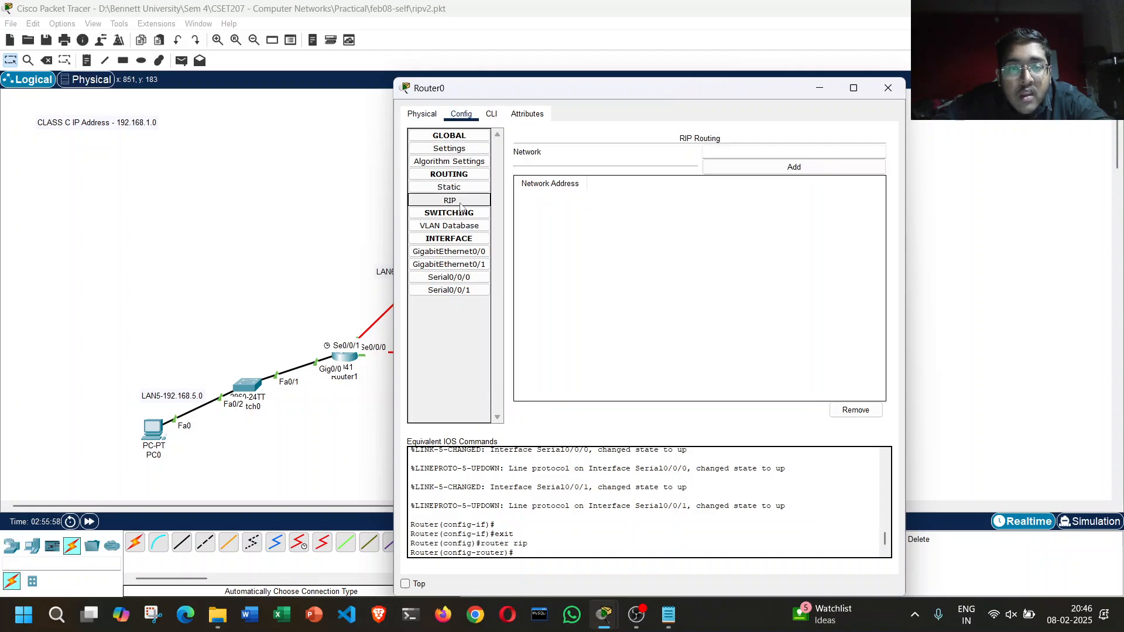
{"action": "left_click_drag", "start_coordinate": [644, 94], "coordinate": [490, 96]}
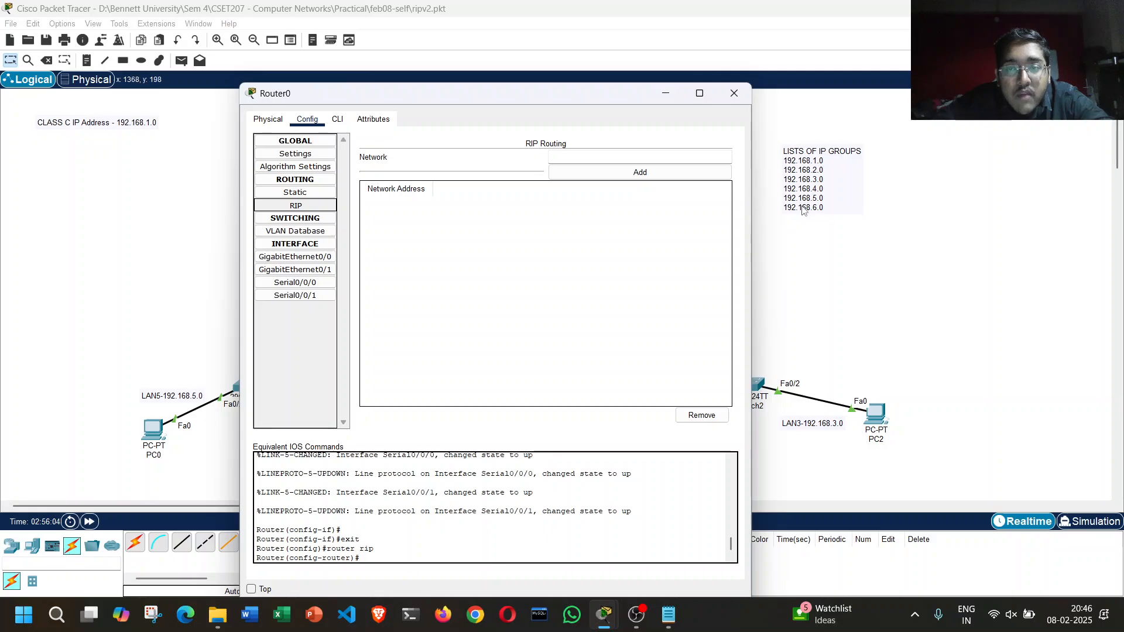
{"action": "left_click", "coordinate": [599, 156]}
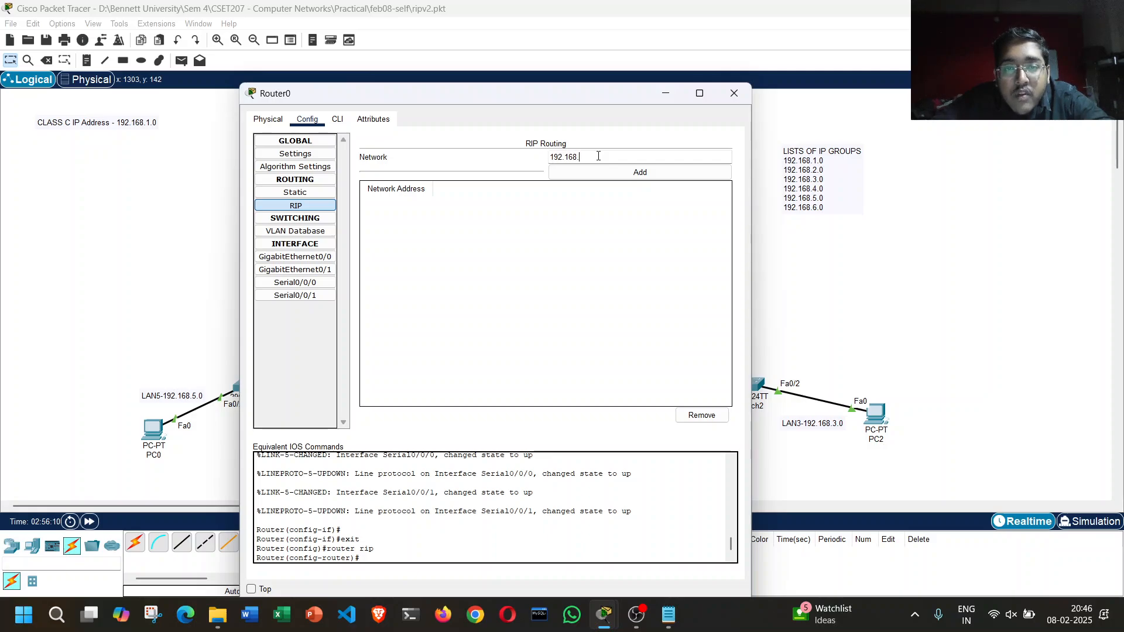
{"action": "type", "text": "192.168.1.0"}
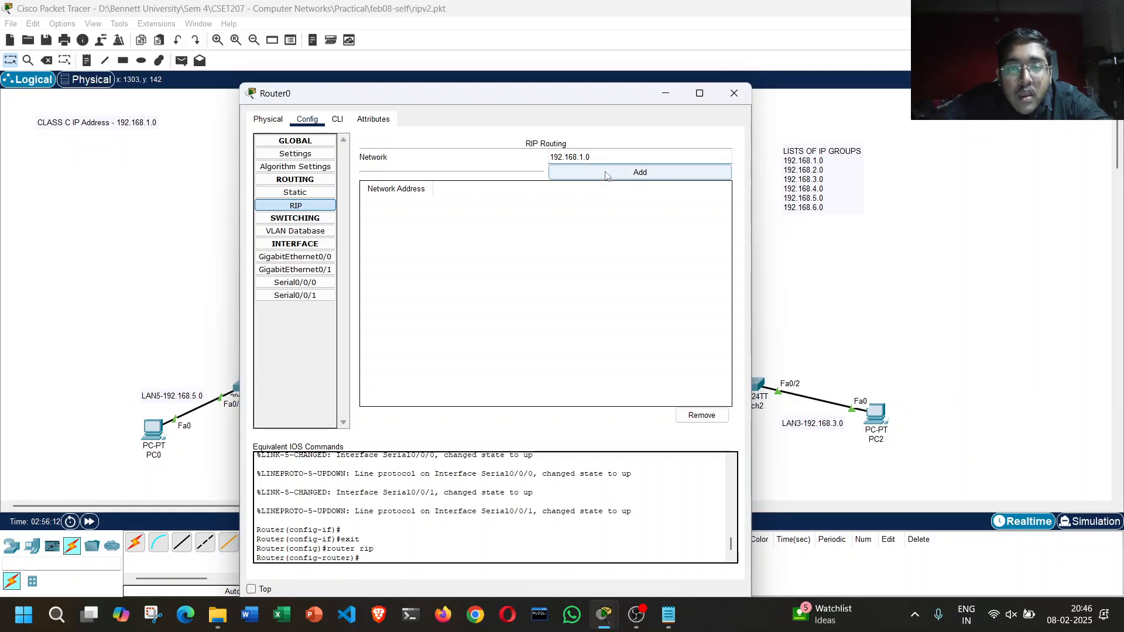
{"action": "left_click", "coordinate": [592, 172]}
Step: Add the networks 192.168.2.0 and 192.168.3.0 to Router0's RIP routing
{"action": "left_click", "coordinate": [569, 154]}
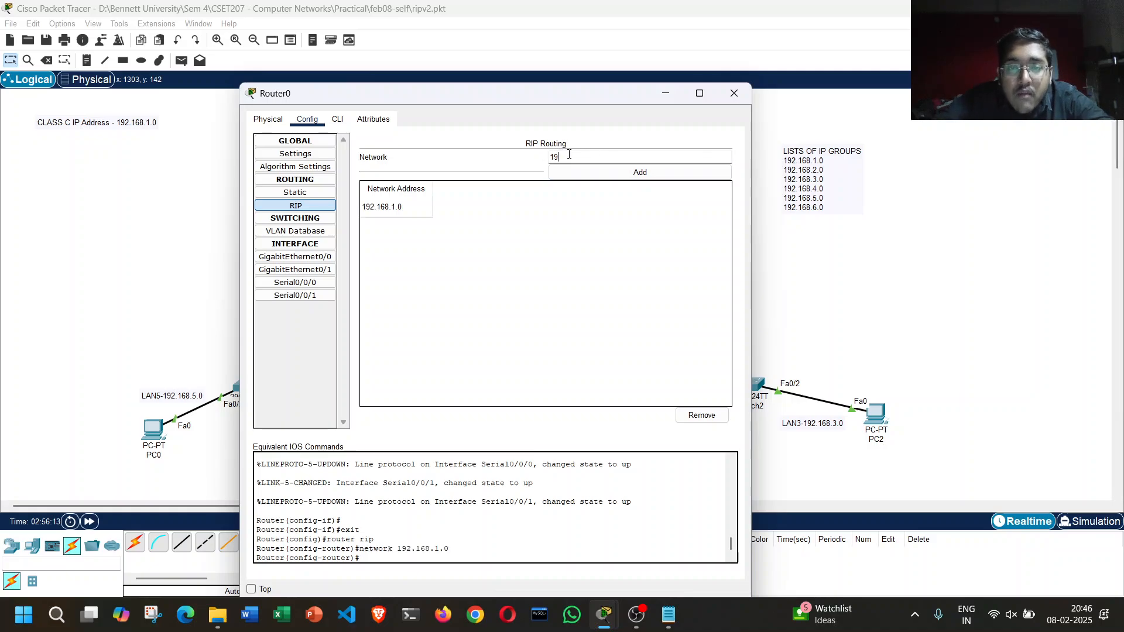
{"action": "type", "text": "192.168.2."}
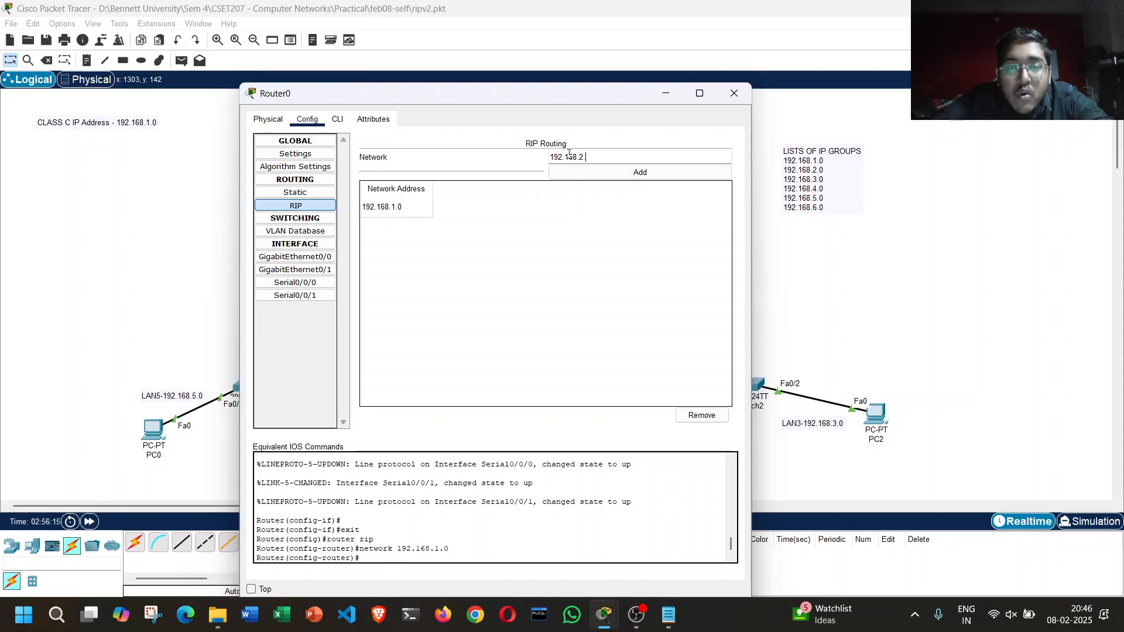
{"action": "type", "text": "0"}
{"action": "left_click", "coordinate": [585, 170]}
{"action": "left_click", "coordinate": [592, 154]}
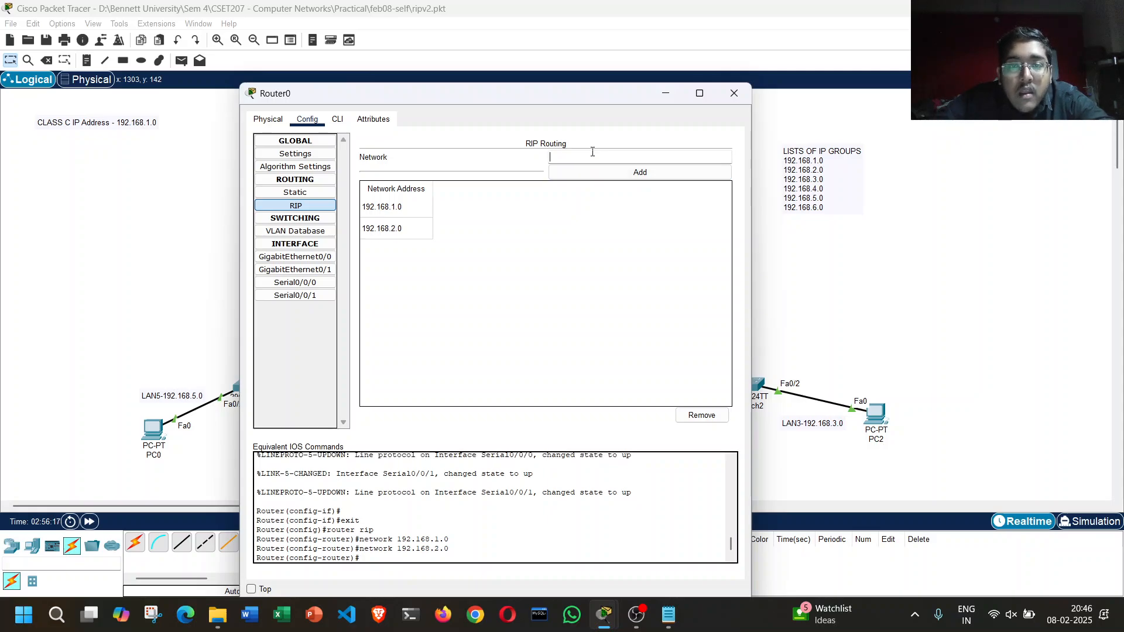
{"action": "type", "text": "192.168.3."}
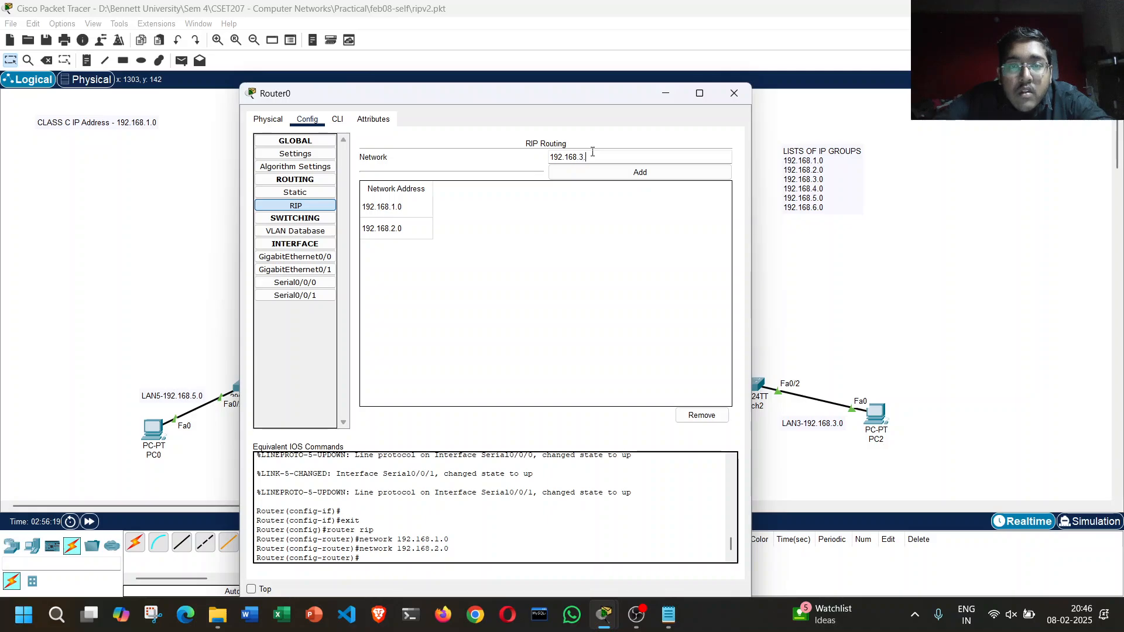
{"action": "type", "text": "0"}
{"action": "left_click", "coordinate": [620, 172]}
Step: Add the networks 192.168.4.0, 192.168.5.0 and 192.168.6.0 to Router0's RIP routing
{"action": "left_click", "coordinate": [596, 158]}
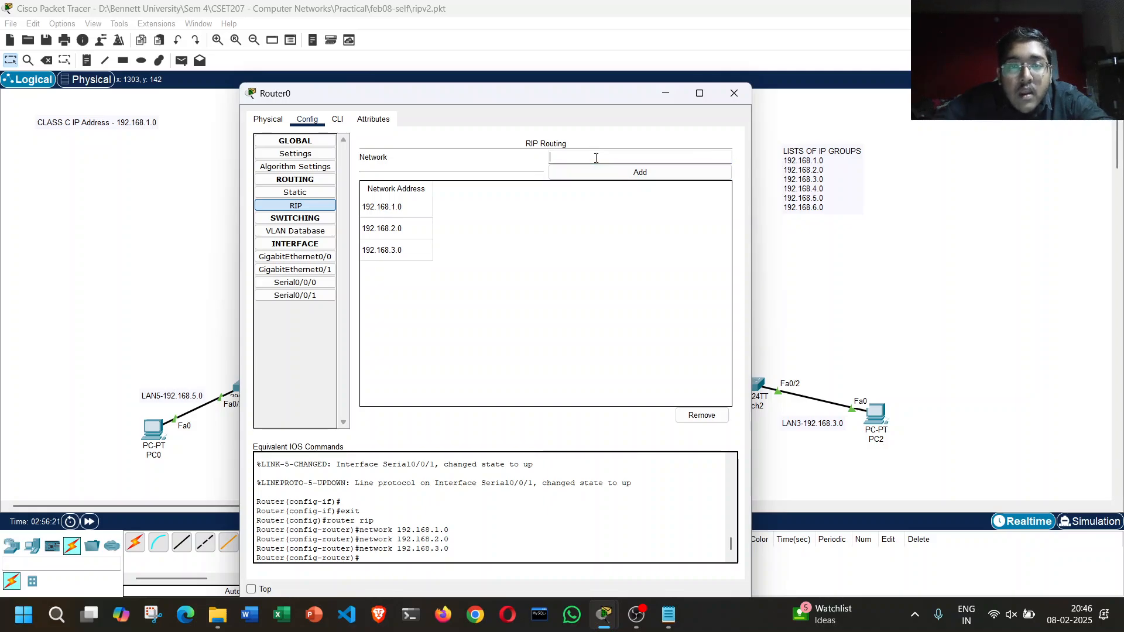
{"action": "type", "text": "192.168.4.0"}
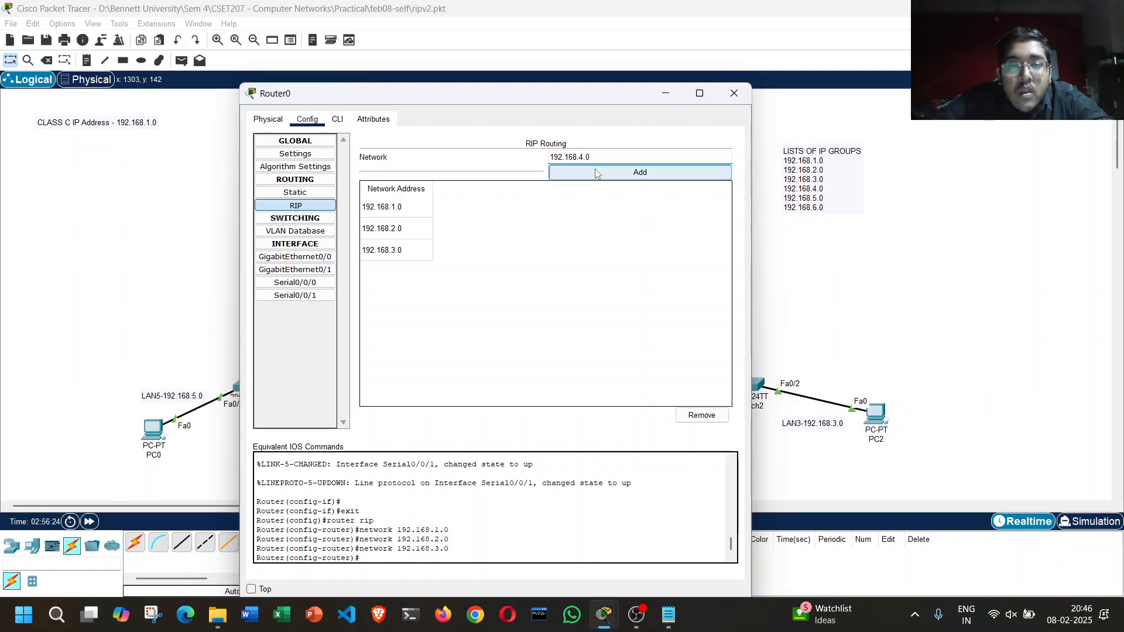
{"action": "left_click", "coordinate": [615, 172]}
{"action": "left_click", "coordinate": [600, 158]}
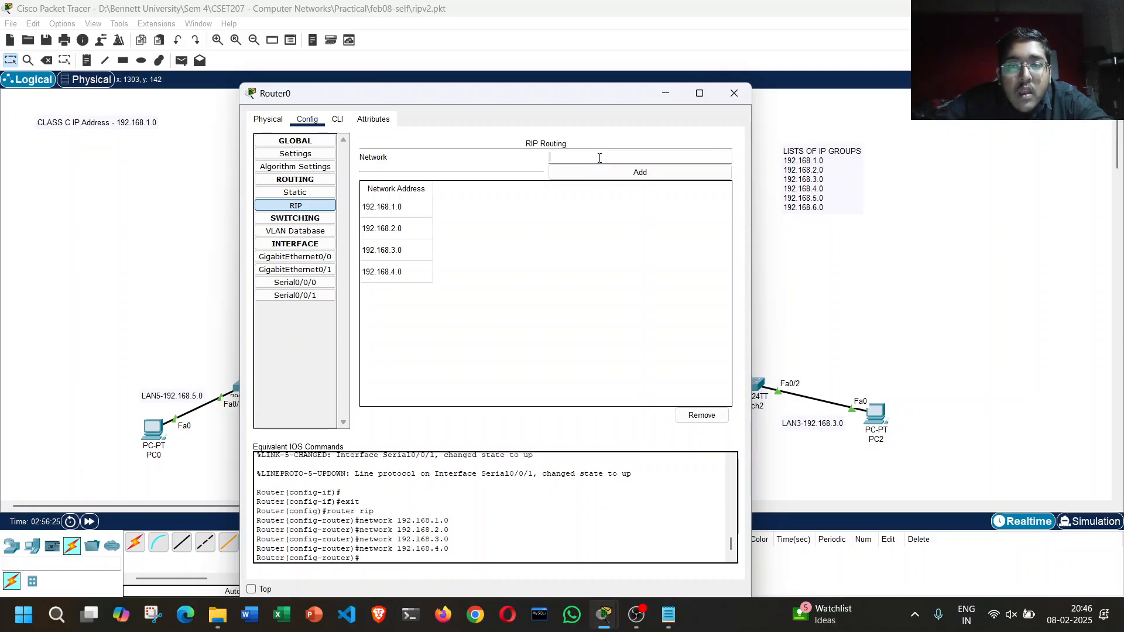
{"action": "type", "text": "192.168"}
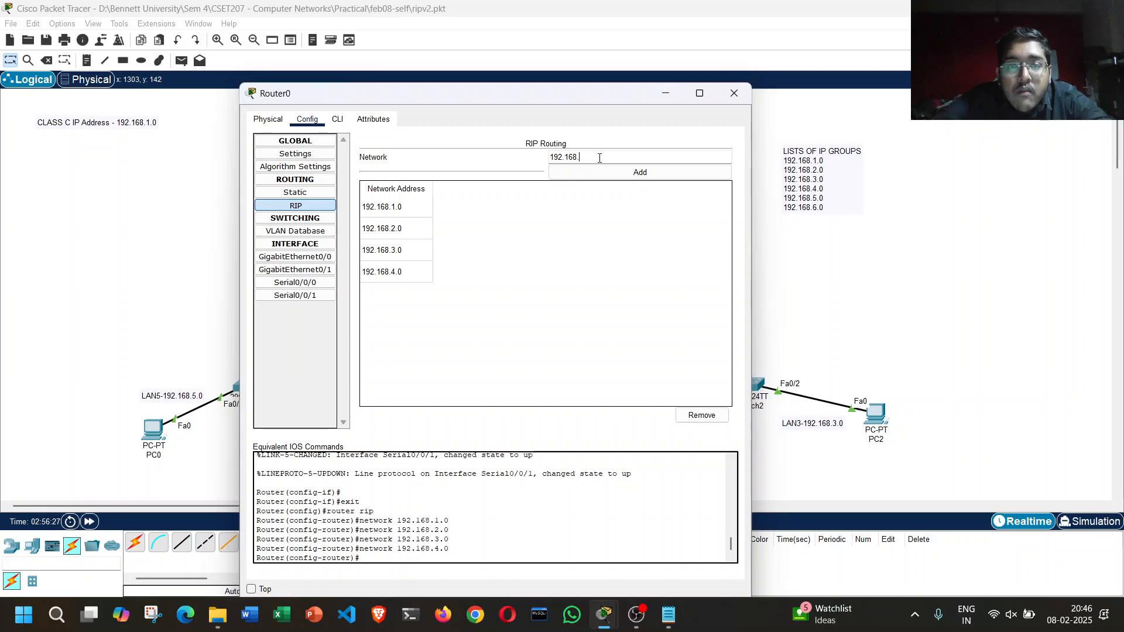
{"action": "type", "text": ".5.0"}
{"action": "left_click", "coordinate": [603, 169]}
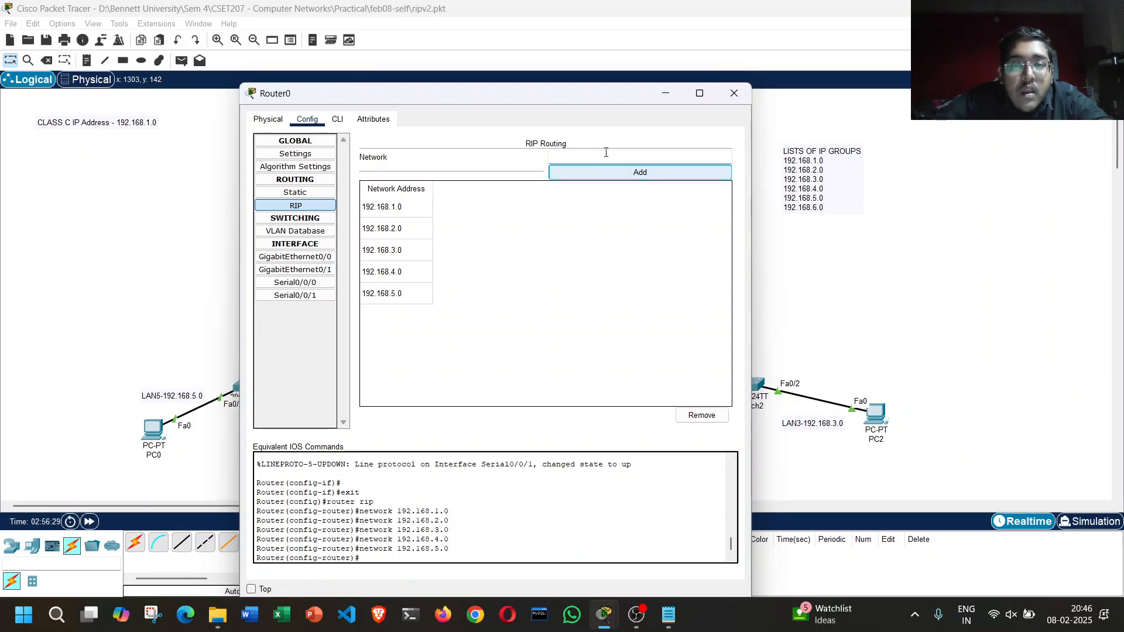
{"action": "left_click", "coordinate": [605, 152]}
{"action": "type", "text": "192.168.6.0"}
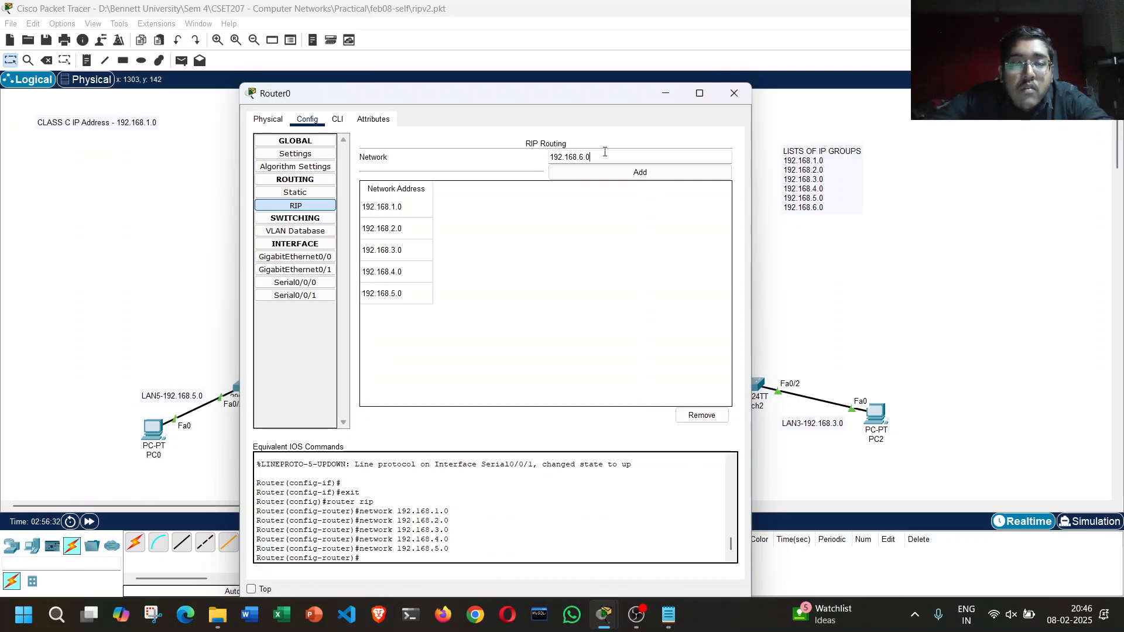
{"action": "left_click", "coordinate": [620, 172]}
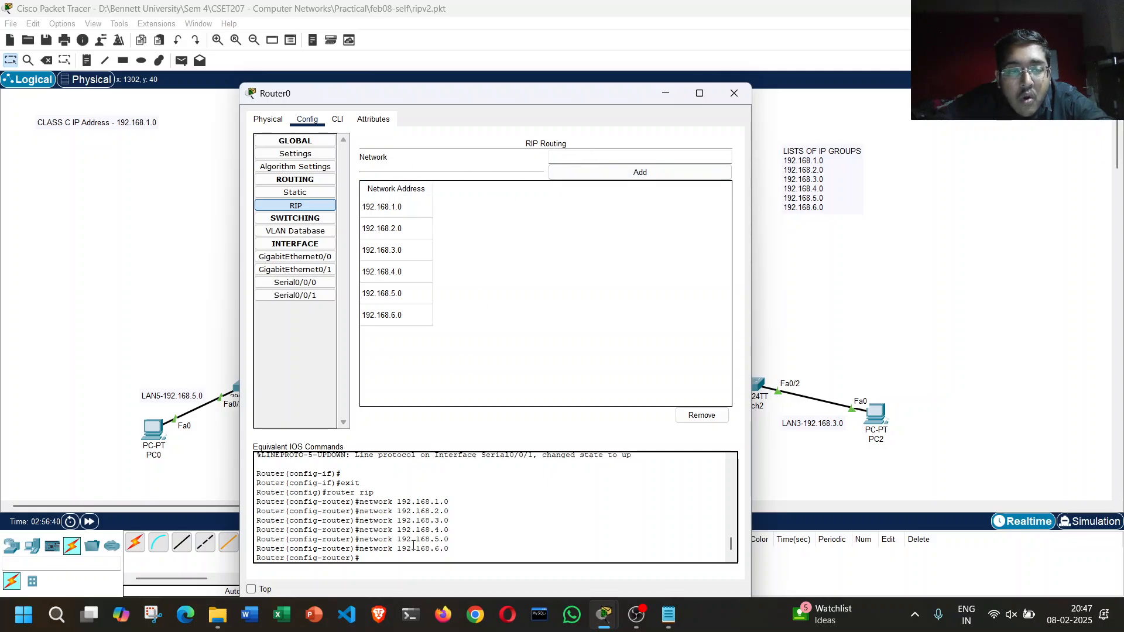
Step: Review the RIP network commands in Router0's command line and its RIP network list, and close the router's window
{"action": "mouse_move", "coordinate": [450, 548]}
{"action": "left_mouse_down"}
{"action": "mouse_move", "coordinate": [358, 540]}
{"action": "mouse_move", "coordinate": [356, 502]}
{"action": "mouse_move", "coordinate": [449, 548]}
{"action": "left_mouse_up"}
{"action": "left_click", "coordinate": [360, 502]}
{"action": "left_click", "coordinate": [454, 549]}
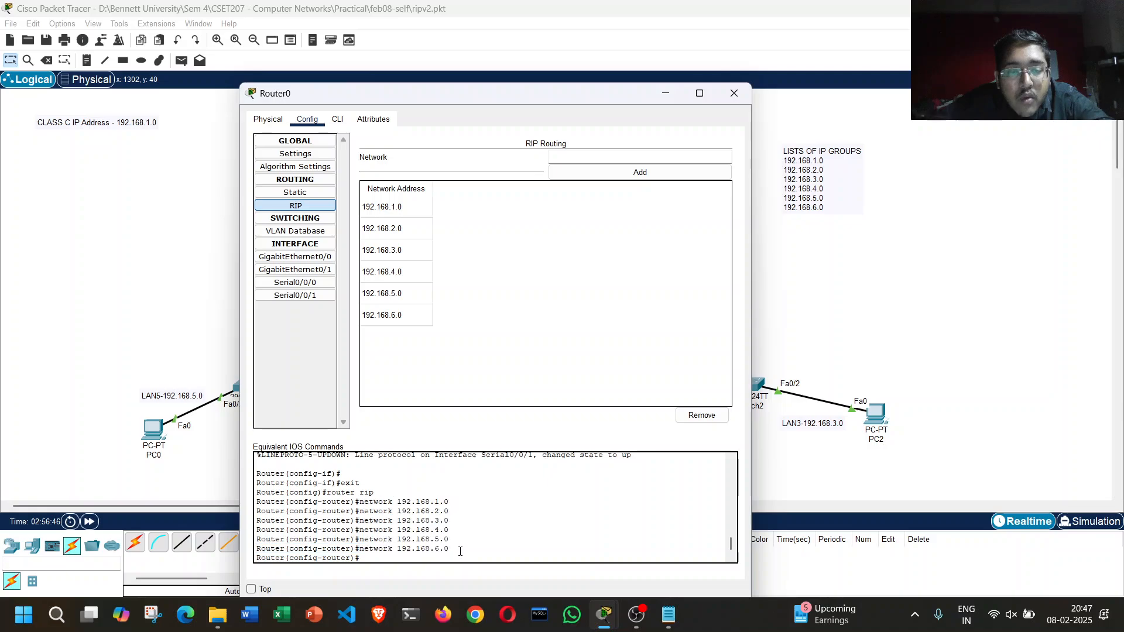
{"action": "left_click", "coordinate": [333, 122]}
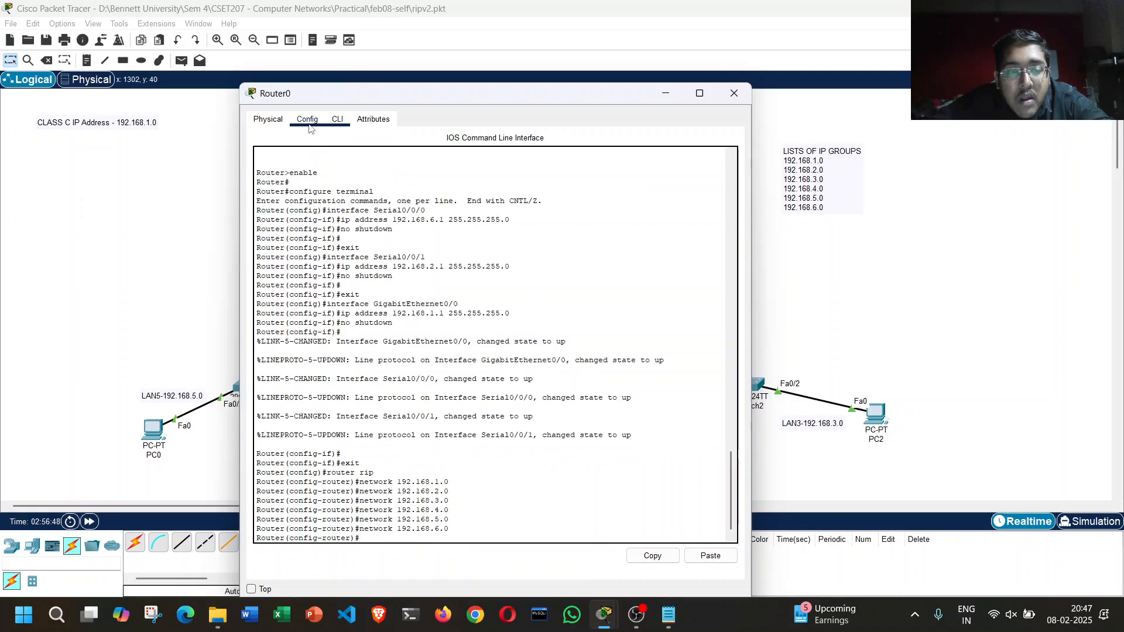
{"action": "left_click", "coordinate": [310, 126]}
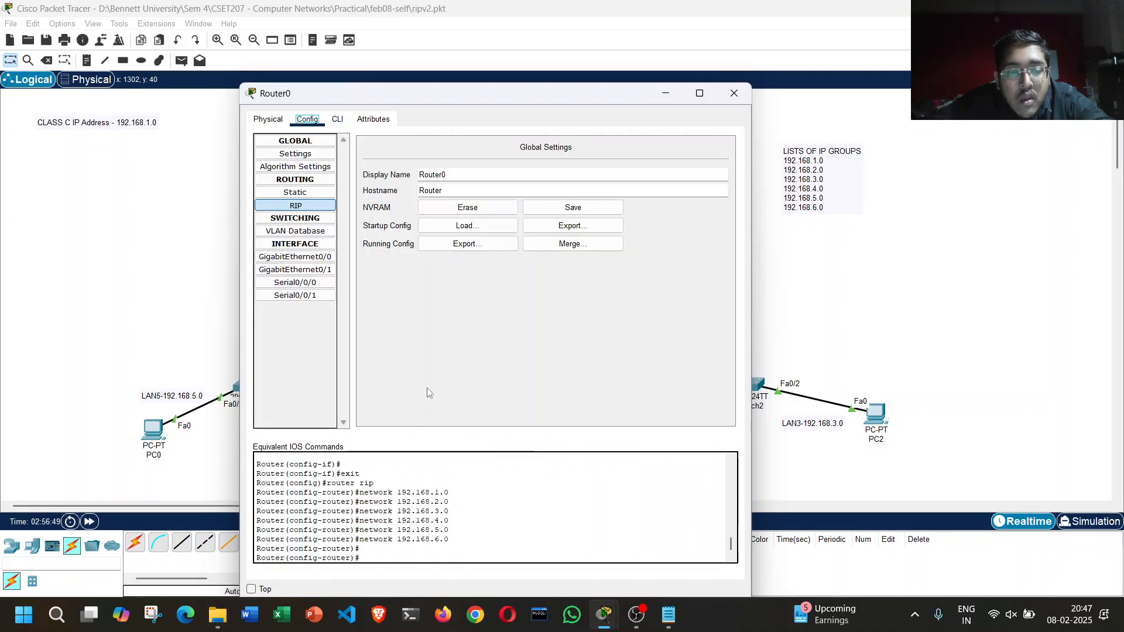
{"action": "left_click", "coordinate": [296, 207]}
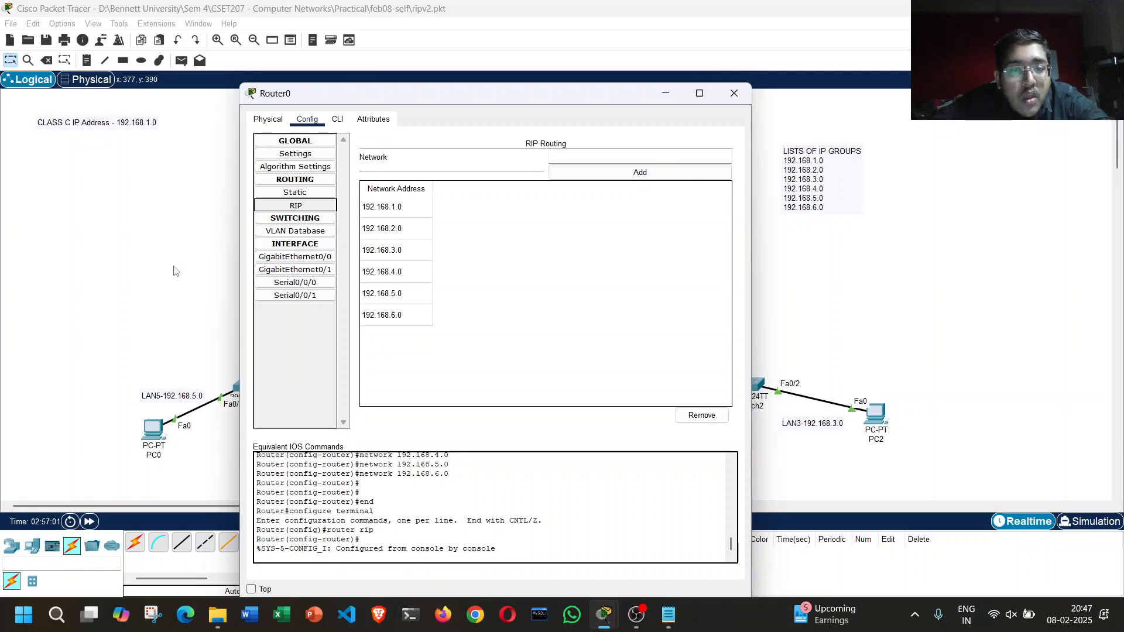
{"action": "left_click", "coordinate": [733, 93]}
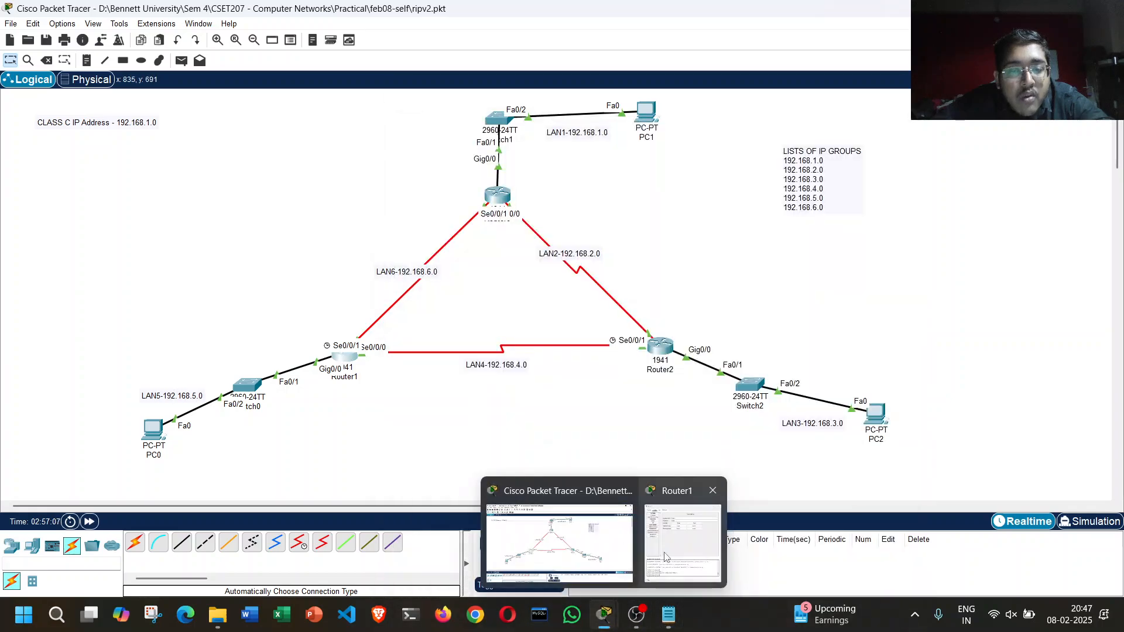
Step: Open Router1's RIP routing settings and add the network 192.168.1.0
{"action": "left_click", "coordinate": [726, 544]}
{"action": "left_click", "coordinate": [491, 114]}
{"action": "key", "text": "Return"}
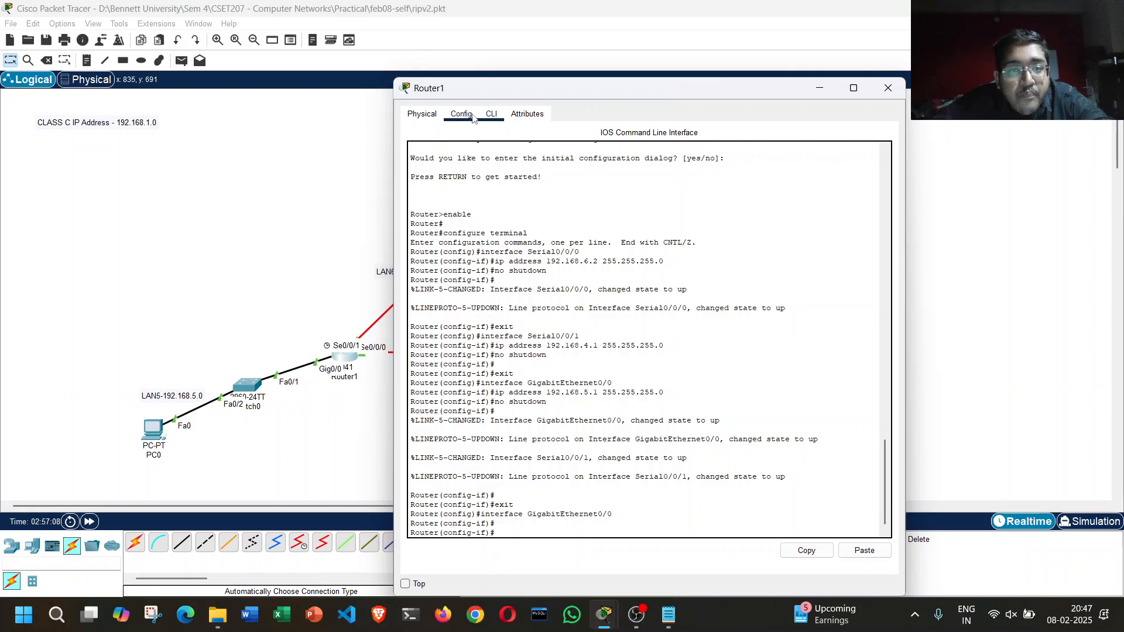
{"action": "left_click", "coordinate": [461, 113]}
{"action": "left_click", "coordinate": [472, 202]}
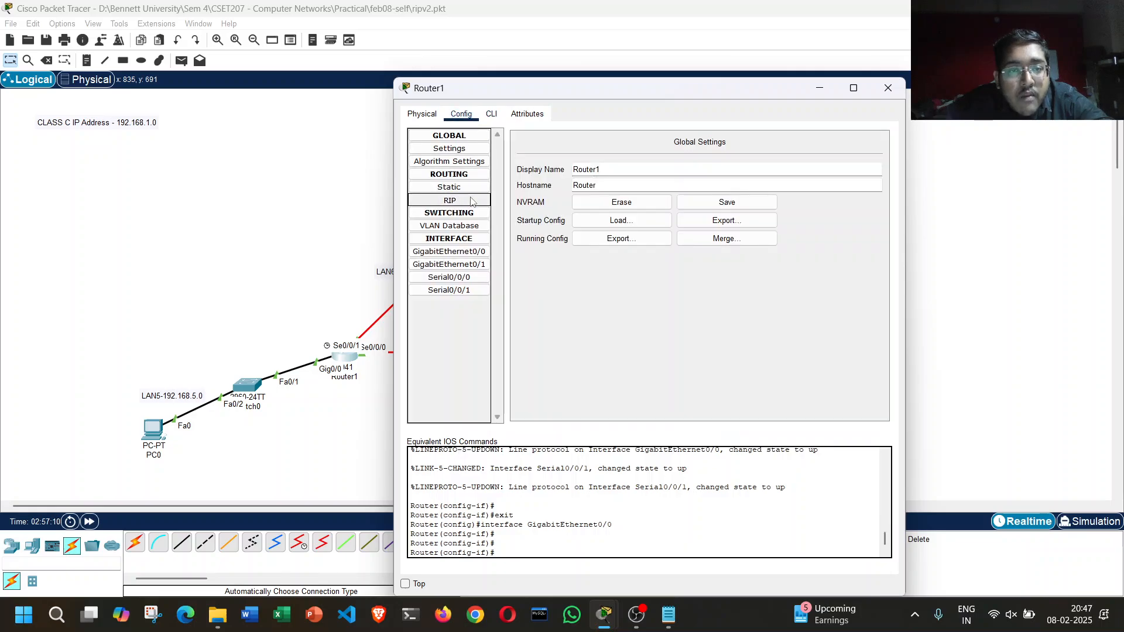
{"action": "left_click", "coordinate": [719, 153]}
{"action": "type", "text": "192"}
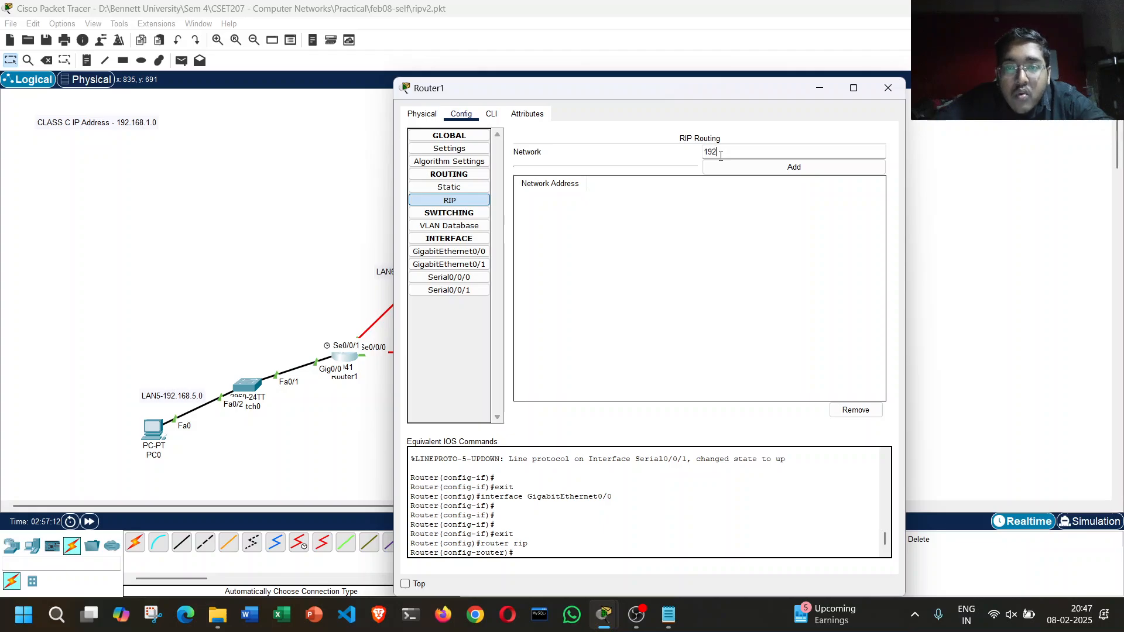
{"action": "type", "text": ".168.1.0"}
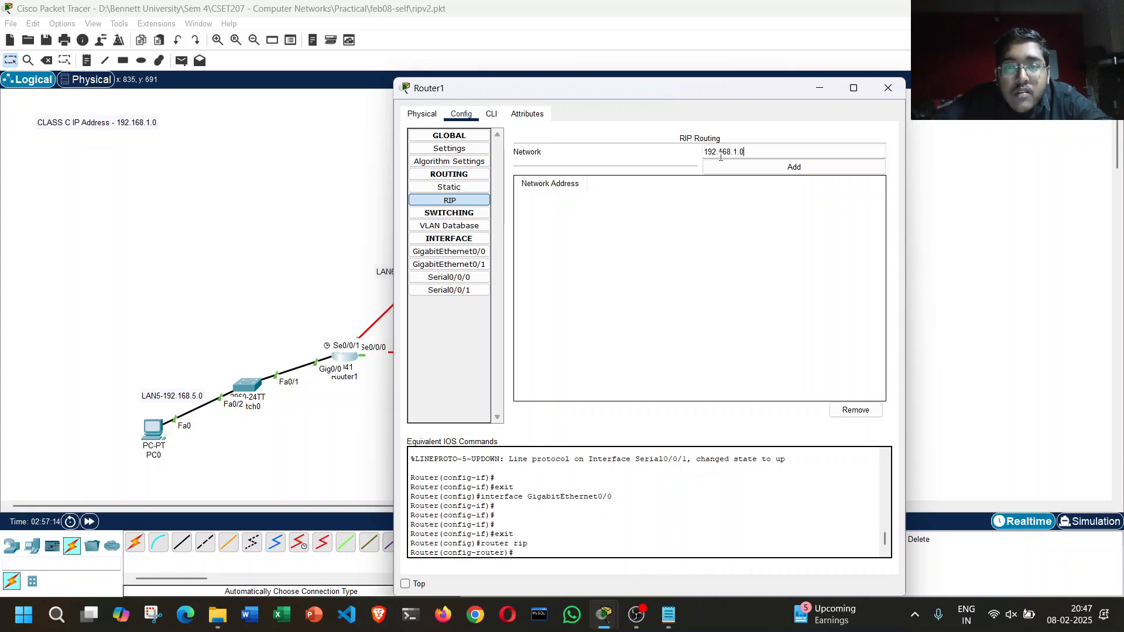
{"action": "key", "text": "Tab"}
{"action": "key", "text": "Return"}
Step: Add the networks 192.168.2.0 and 192.168.3.0 to Router1's RIP routing
{"action": "left_click", "coordinate": [722, 151]}
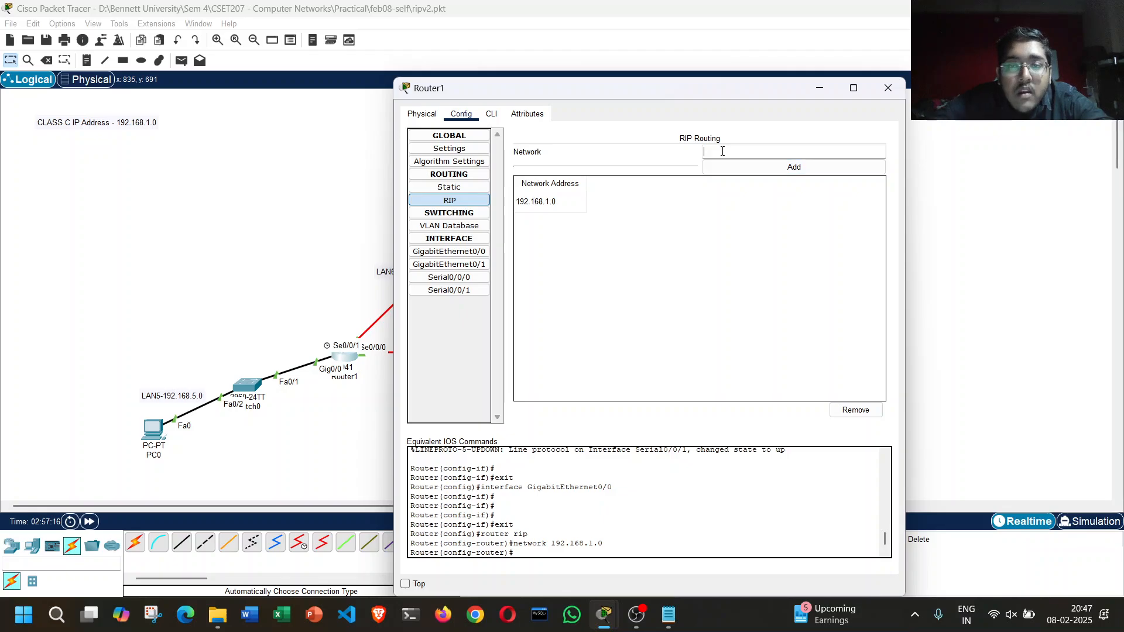
{"action": "type", "text": "1"}
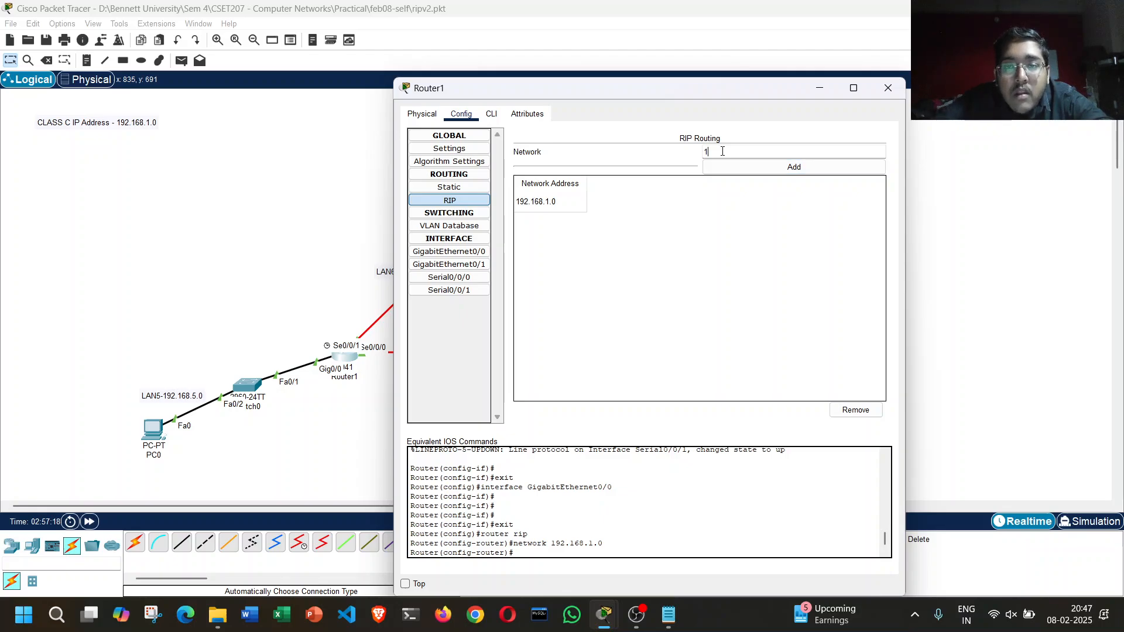
{"action": "type", "text": "92.168.2."}
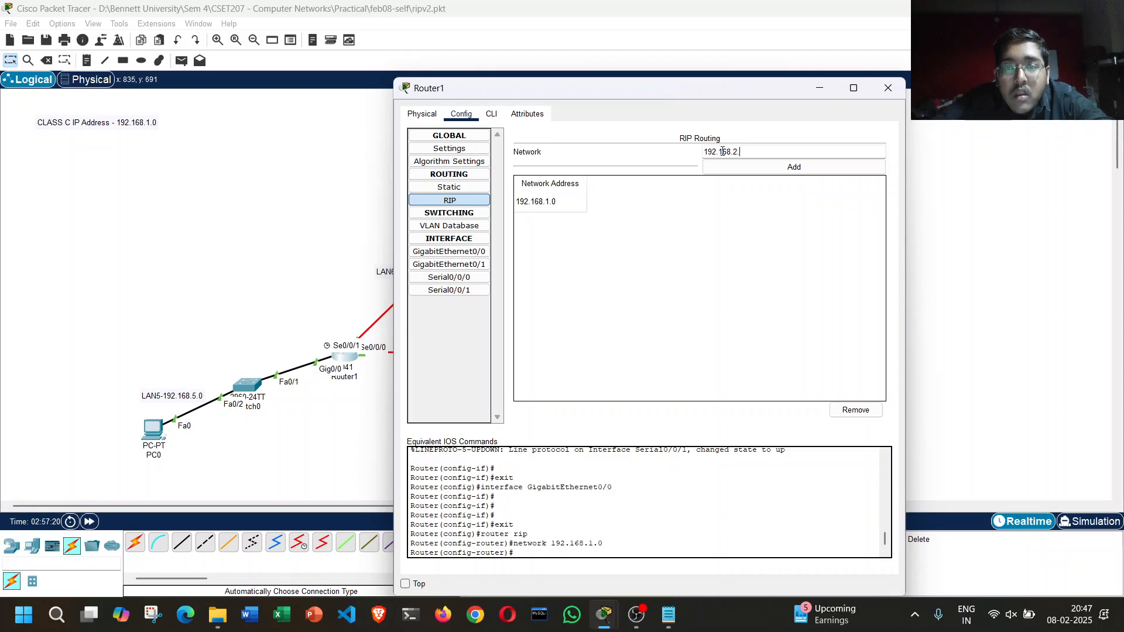
{"action": "type", "text": "0"}
{"action": "key", "text": "Tab"}
{"action": "key", "text": "Return"}
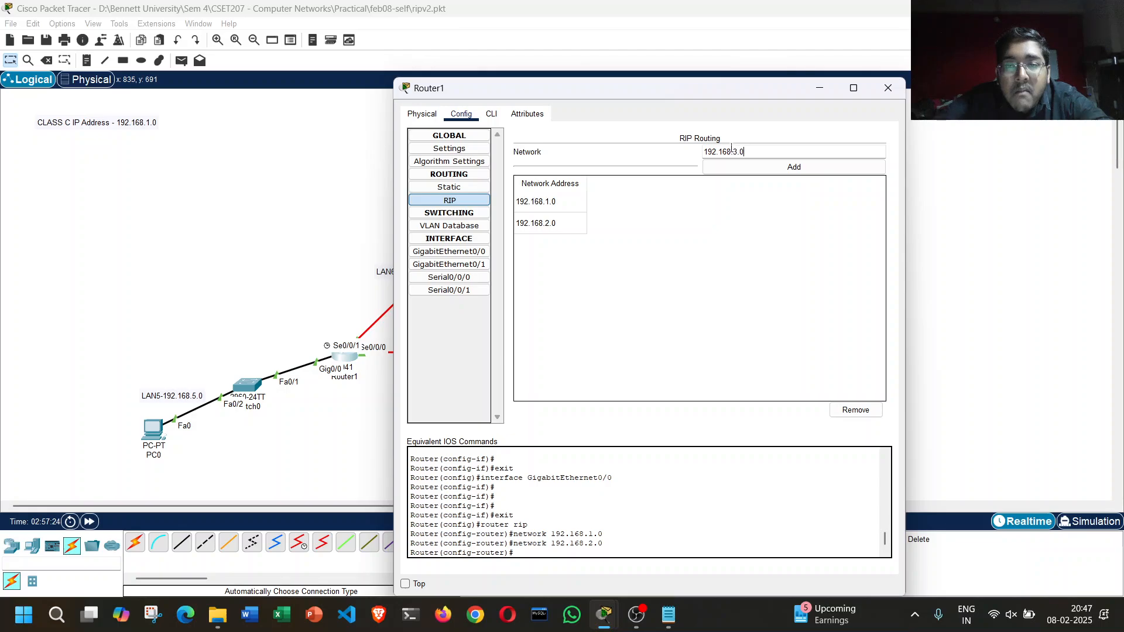
{"action": "left_click", "coordinate": [716, 167]}
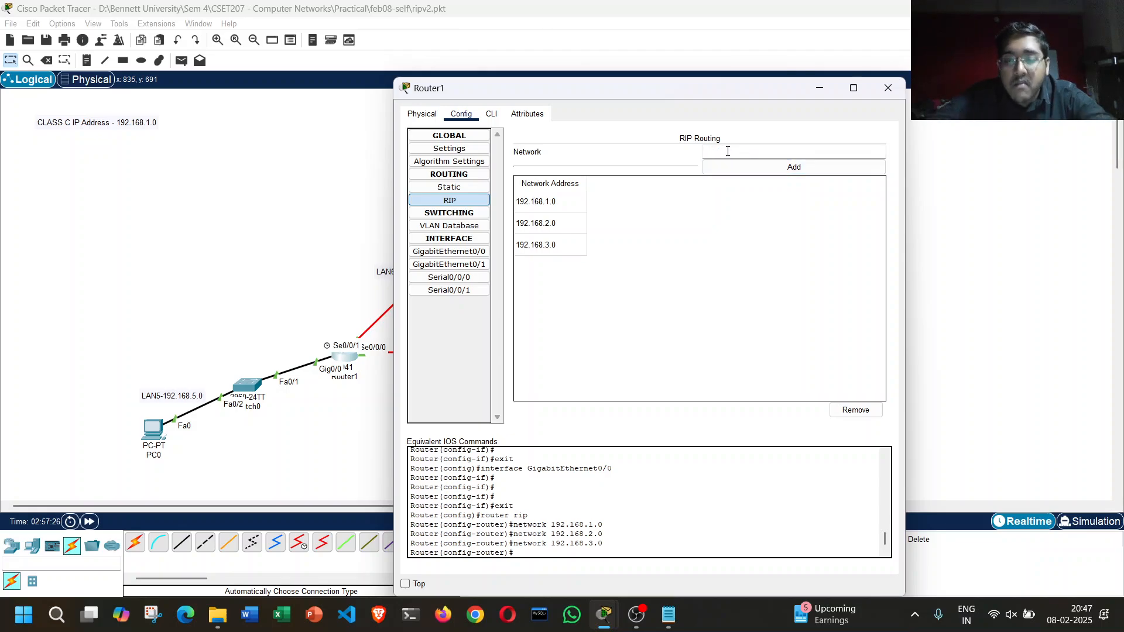
Step: Add the networks 192.168.4.0 and 192.168.5.0 to Router1's RIP routing
{"action": "left_click", "coordinate": [727, 151]}
{"action": "type", "text": "192.168.4.0"}
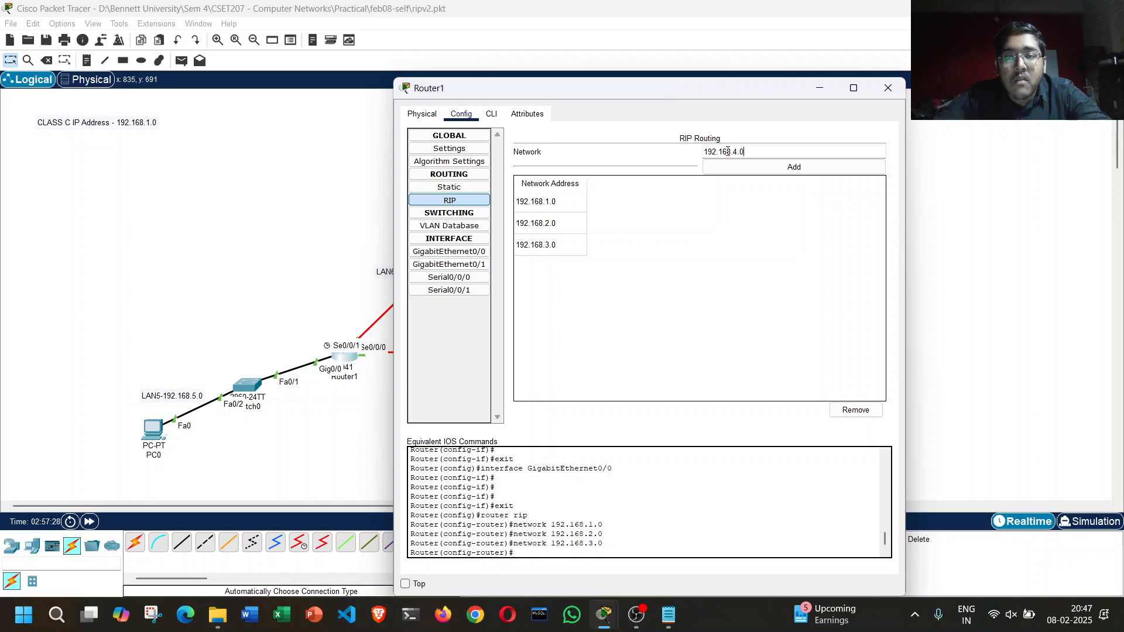
{"action": "left_click", "coordinate": [739, 167]}
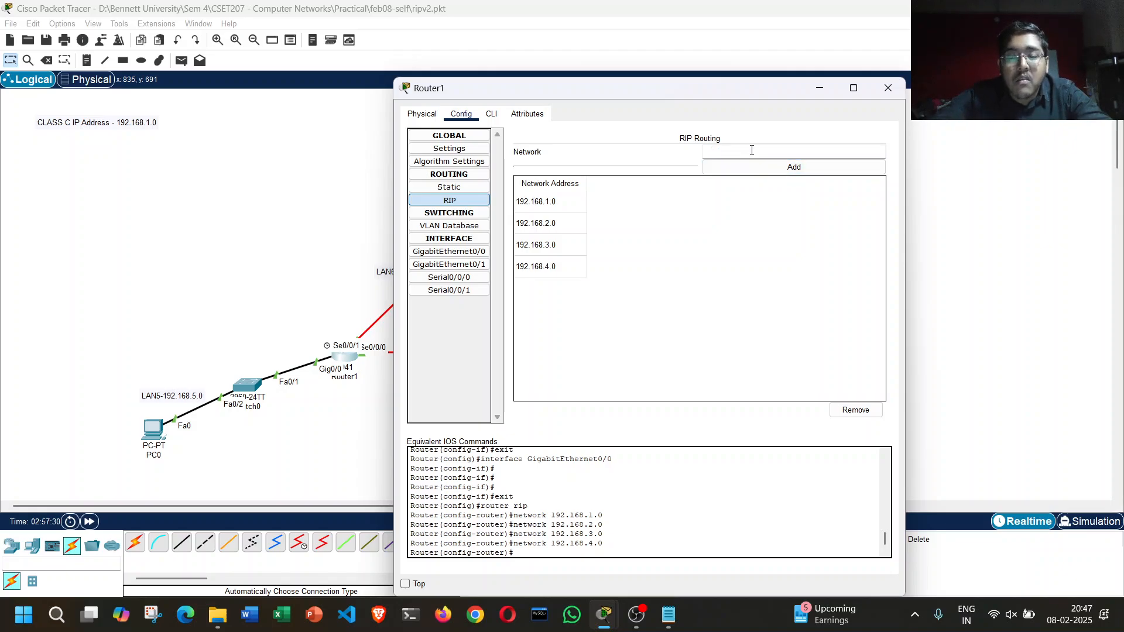
{"action": "left_click", "coordinate": [752, 151]}
{"action": "type", "text": "192.168.5.0"}
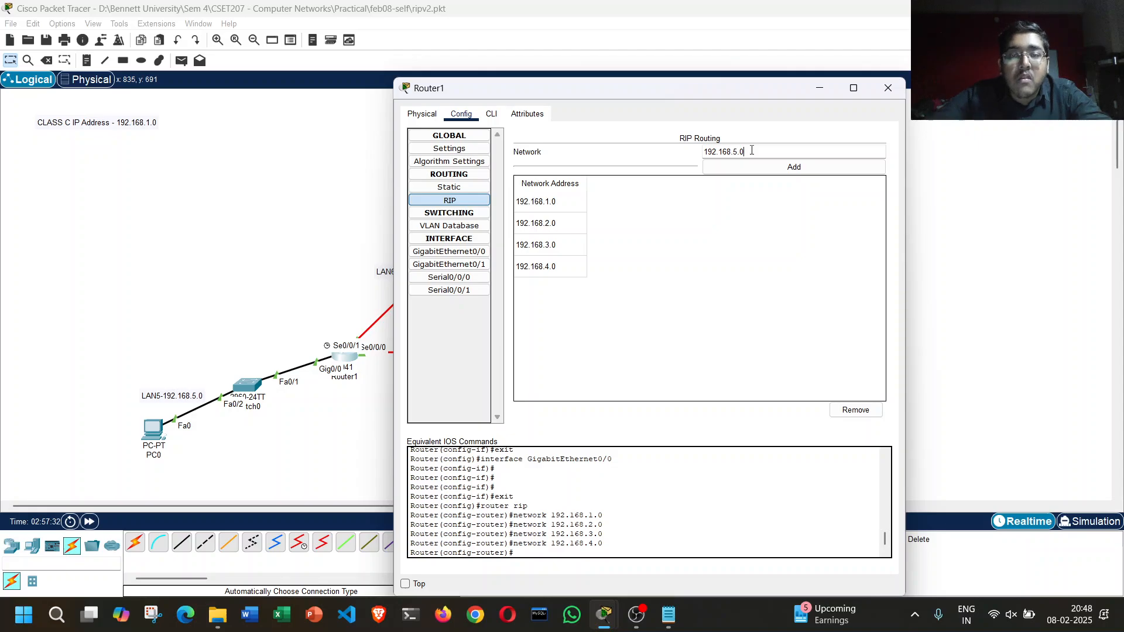
{"action": "left_click", "coordinate": [755, 168]}
Step: Add the network 192.168.6.0 to Router1's RIP routing and close the router's window
{"action": "left_click", "coordinate": [756, 151]}
{"action": "type", "text": "192."}
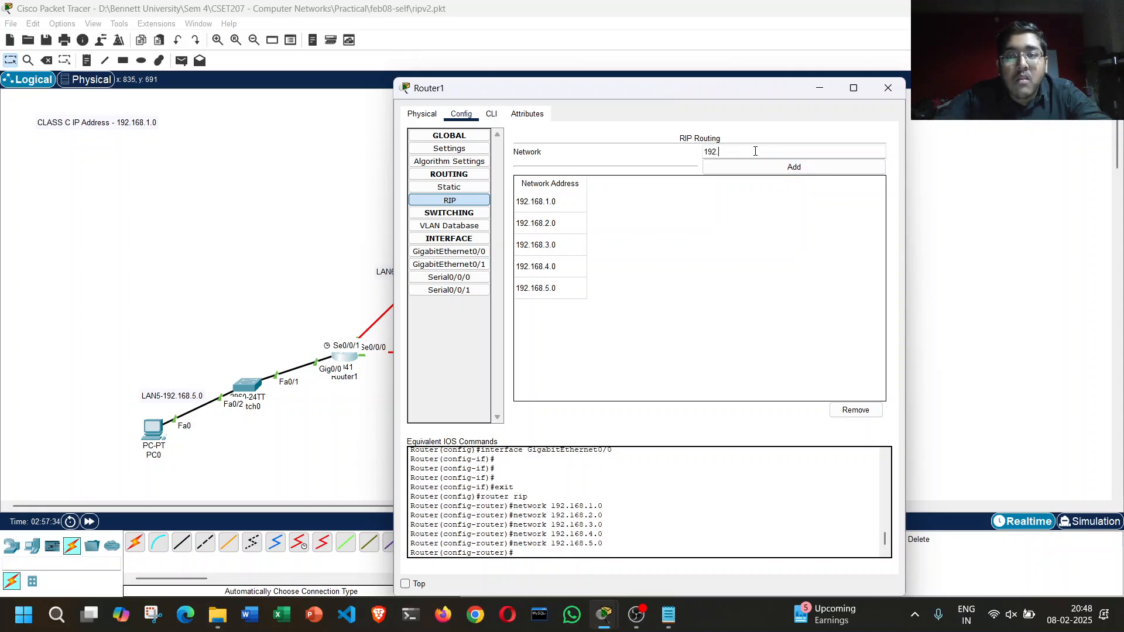
{"action": "type", "text": "168.6.0"}
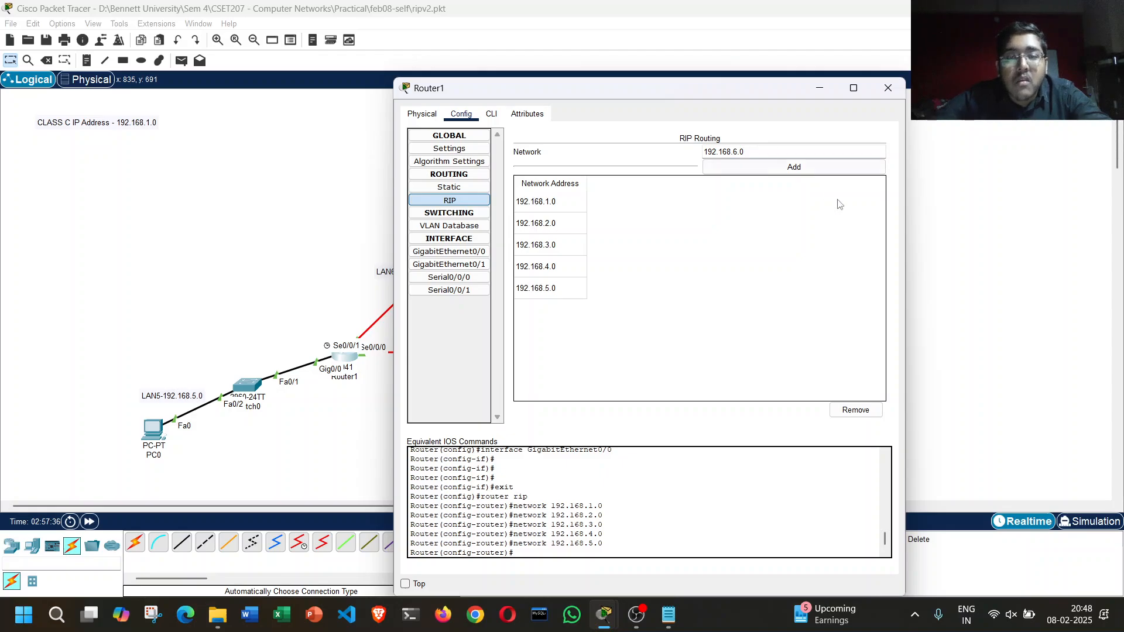
{"action": "left_click", "coordinate": [814, 168]}
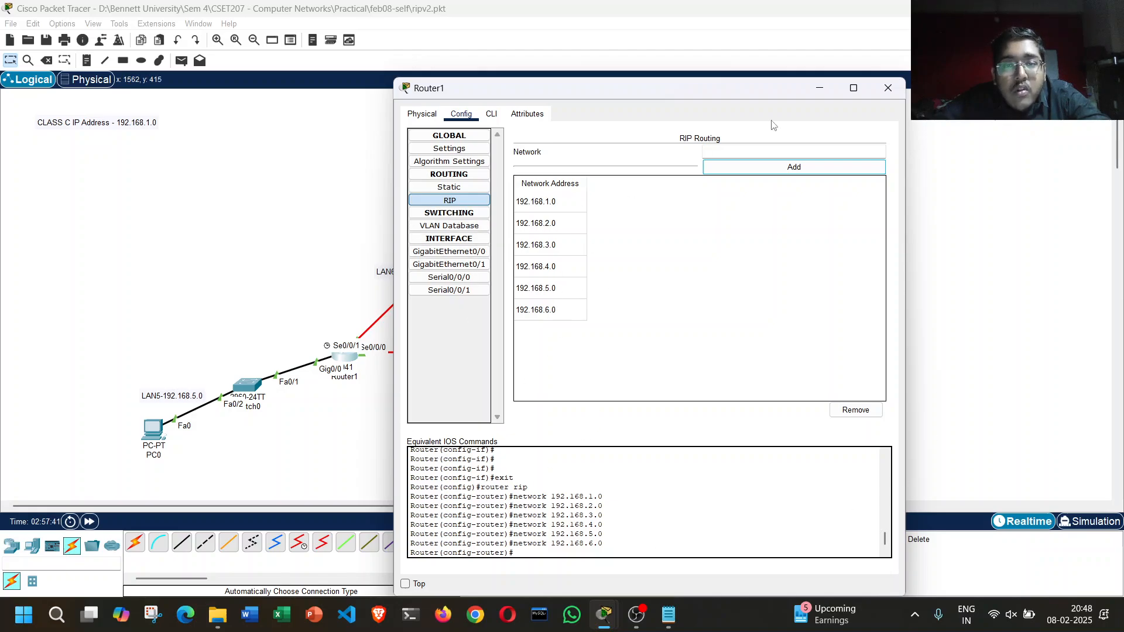
{"action": "left_click", "coordinate": [888, 89]}
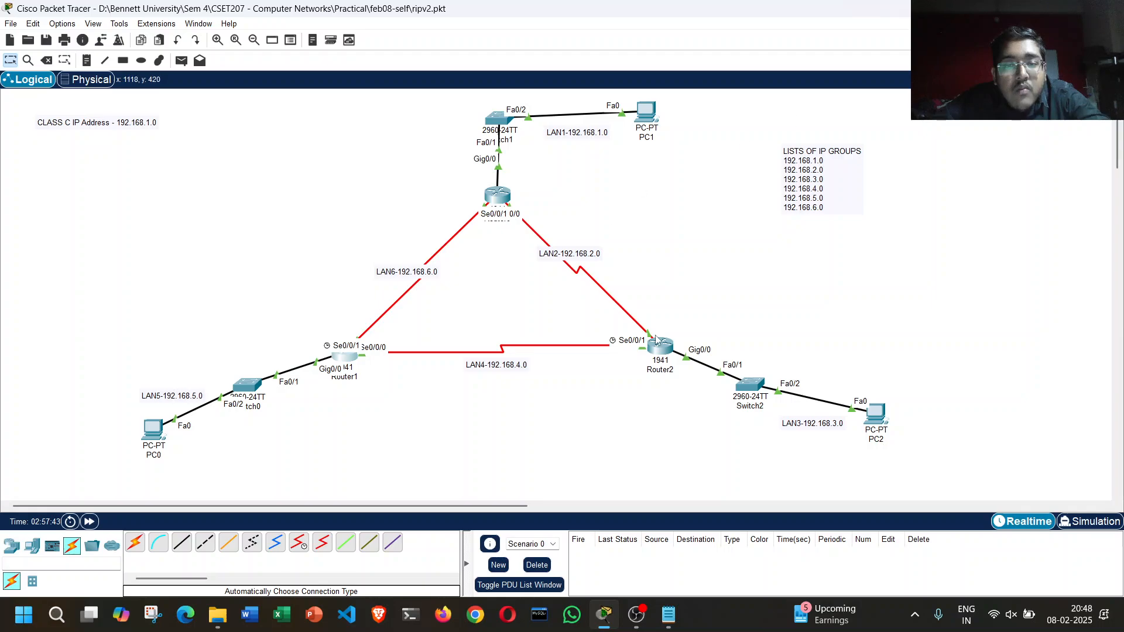
Step: Open Router2's RIP routing settings and add the network 192.168.1.0
{"action": "left_click", "coordinate": [668, 349]}
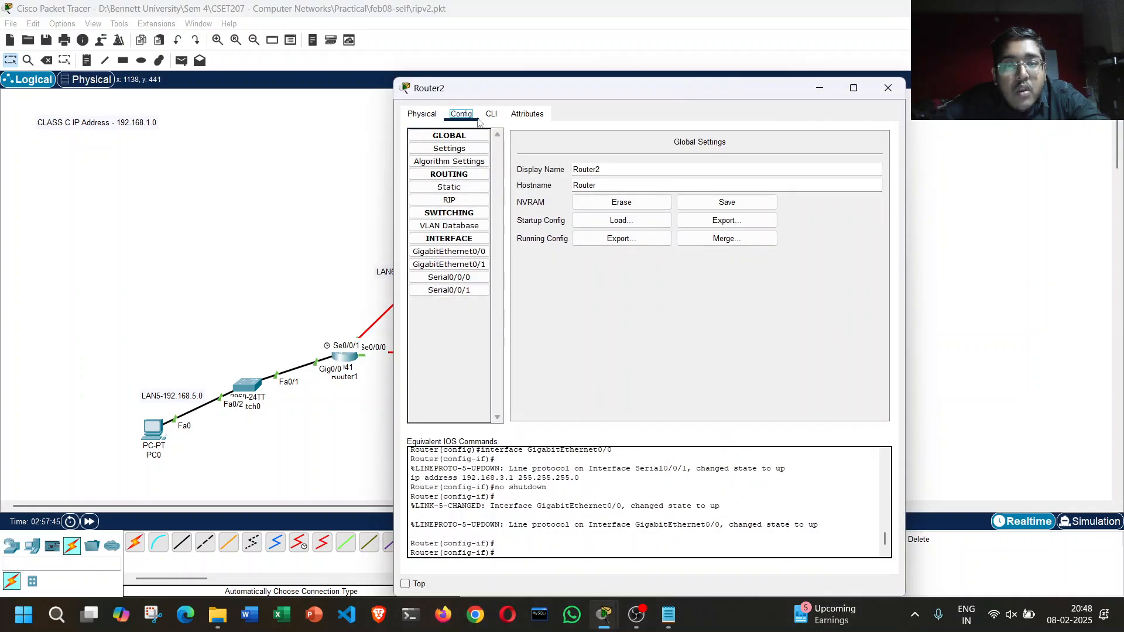
{"action": "left_click", "coordinate": [485, 200]}
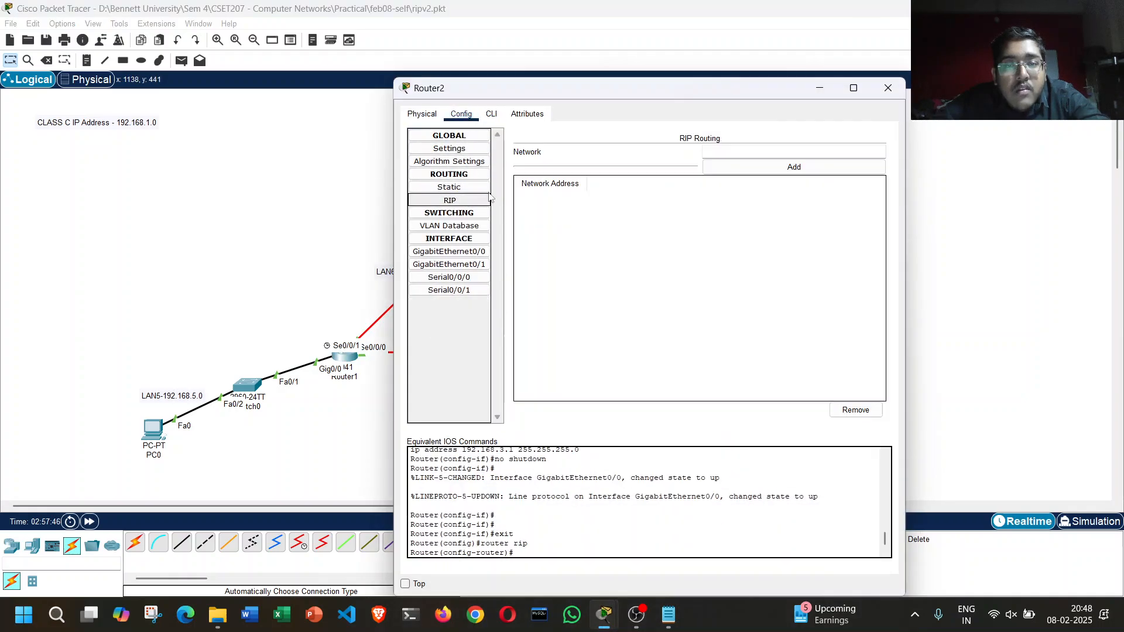
{"action": "left_click", "coordinate": [723, 153]}
{"action": "type", "text": "192.168."}
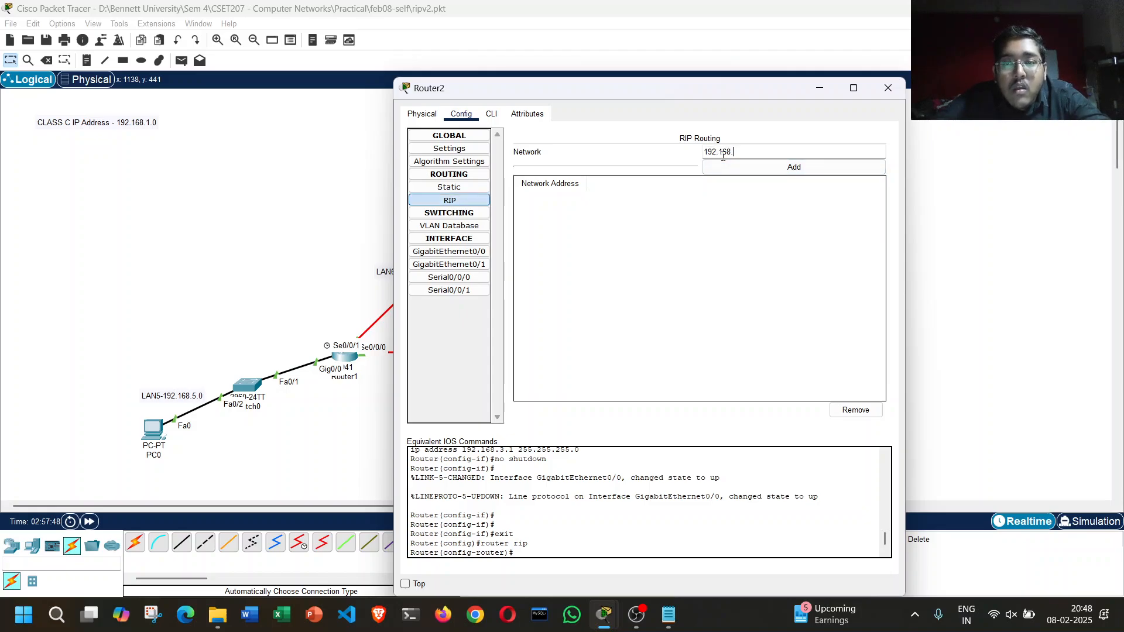
{"action": "type", "text": "1.0"}
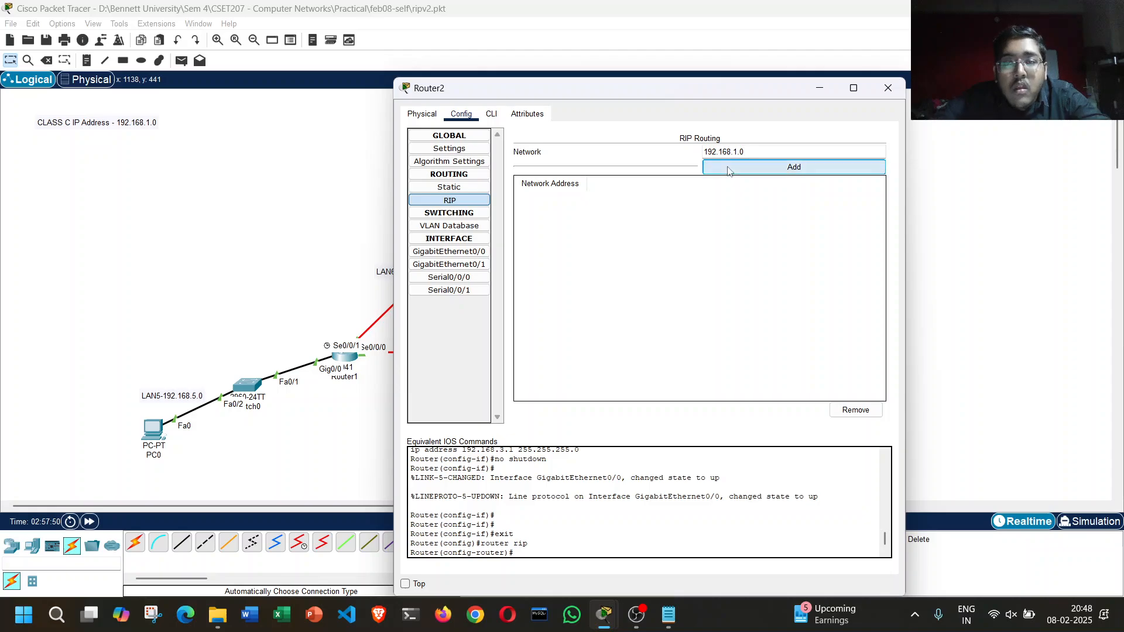
{"action": "left_click", "coordinate": [729, 167]}
Step: Add the networks 192.168.2.0 and 192.168.3.0 to Router2's RIP routing
{"action": "left_click", "coordinate": [734, 152]}
{"action": "type", "text": "192.168.2.0"}
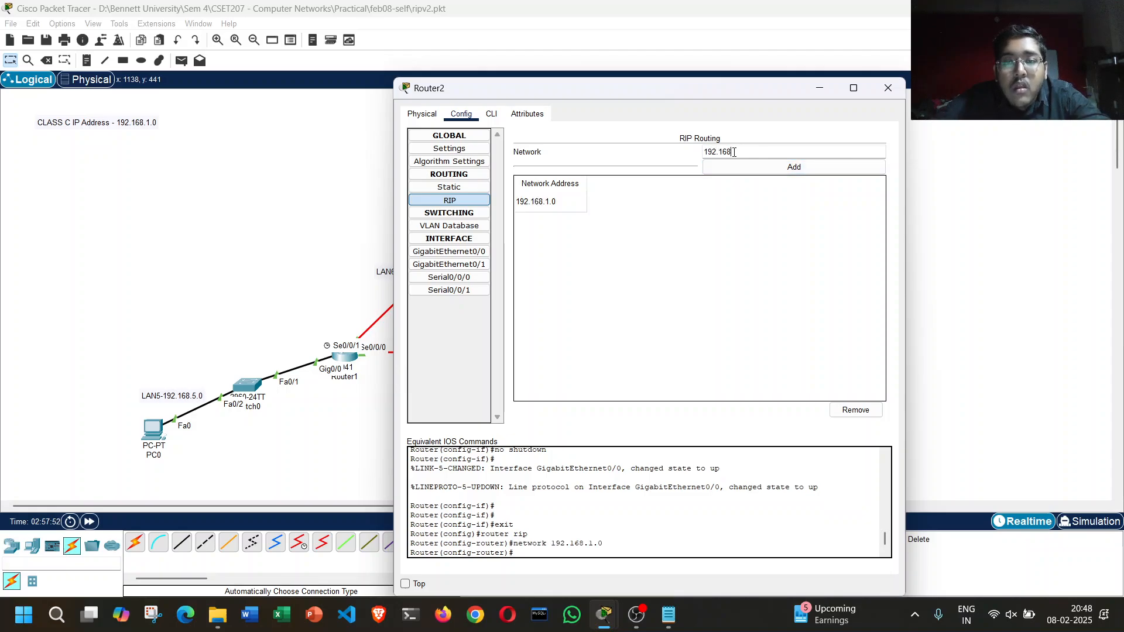
{"action": "left_click", "coordinate": [737, 166]}
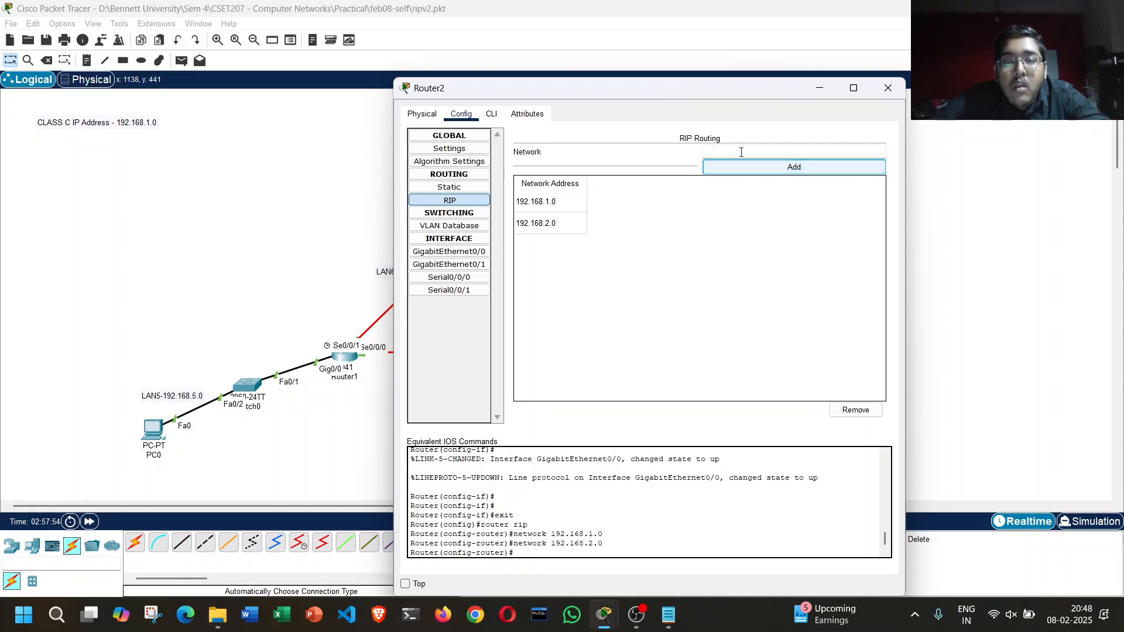
{"action": "left_click", "coordinate": [741, 152]}
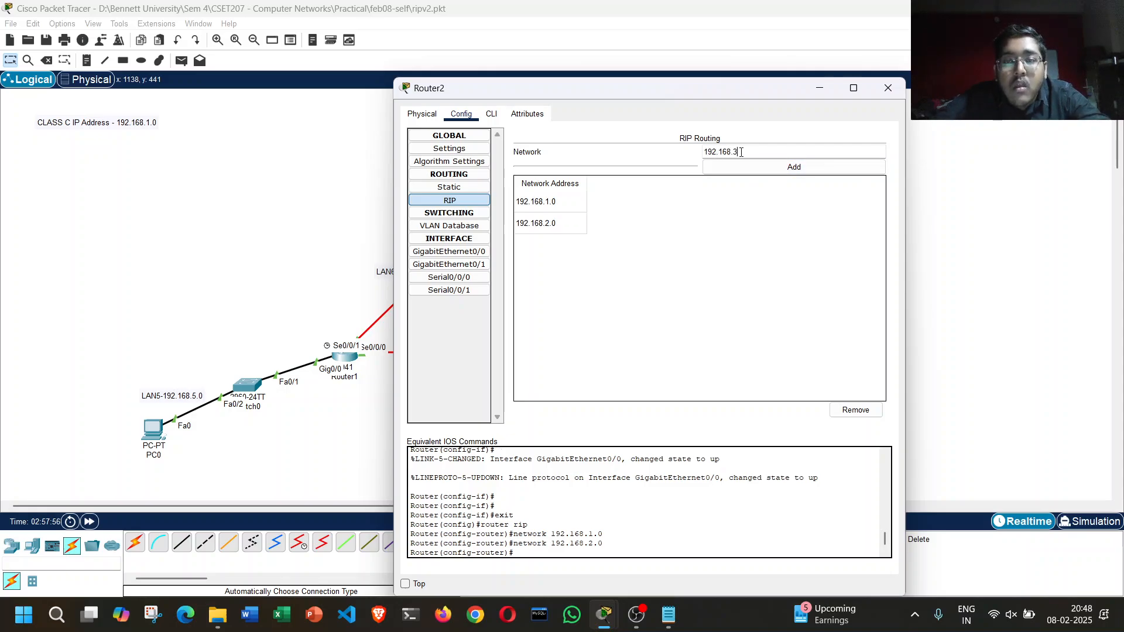
{"action": "left_click", "coordinate": [744, 167]}
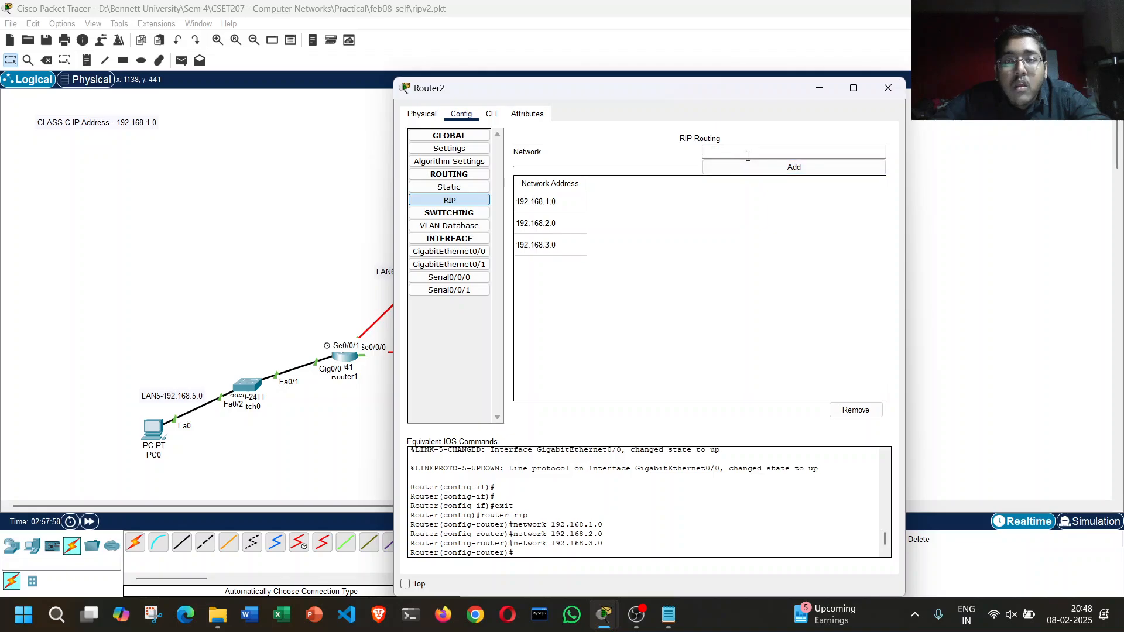
Step: Add the networks 192.168.4.0 and 192.168.5.0 to Router2's RIP routing
{"action": "left_click", "coordinate": [748, 154]}
{"action": "type", "text": "192.168.4.0"}
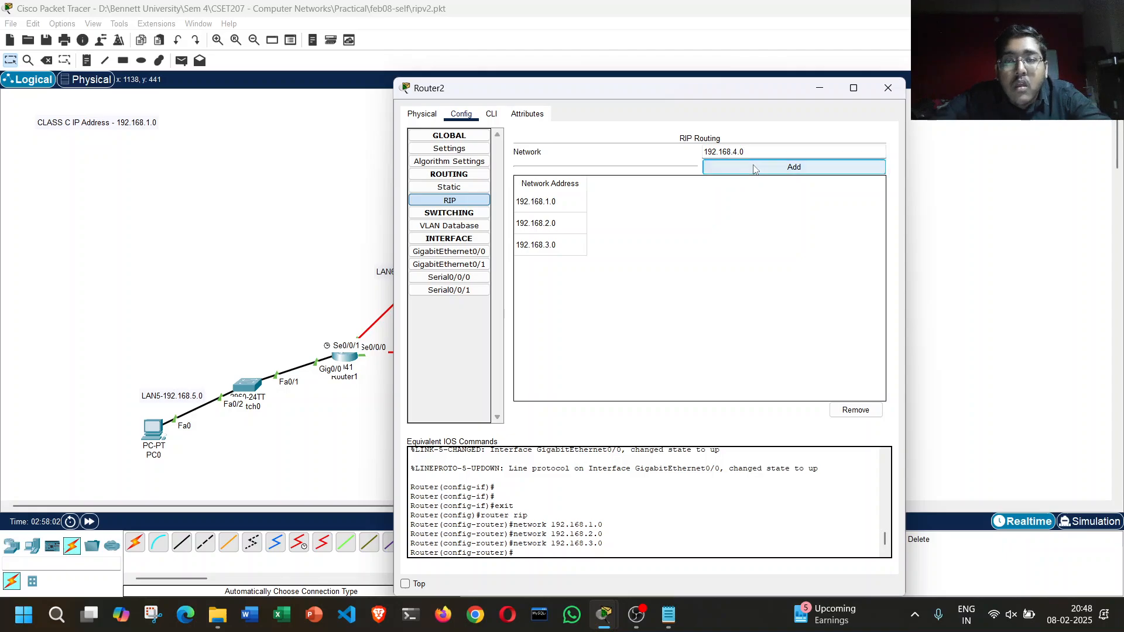
{"action": "left_click", "coordinate": [752, 167]}
{"action": "left_click", "coordinate": [754, 153]}
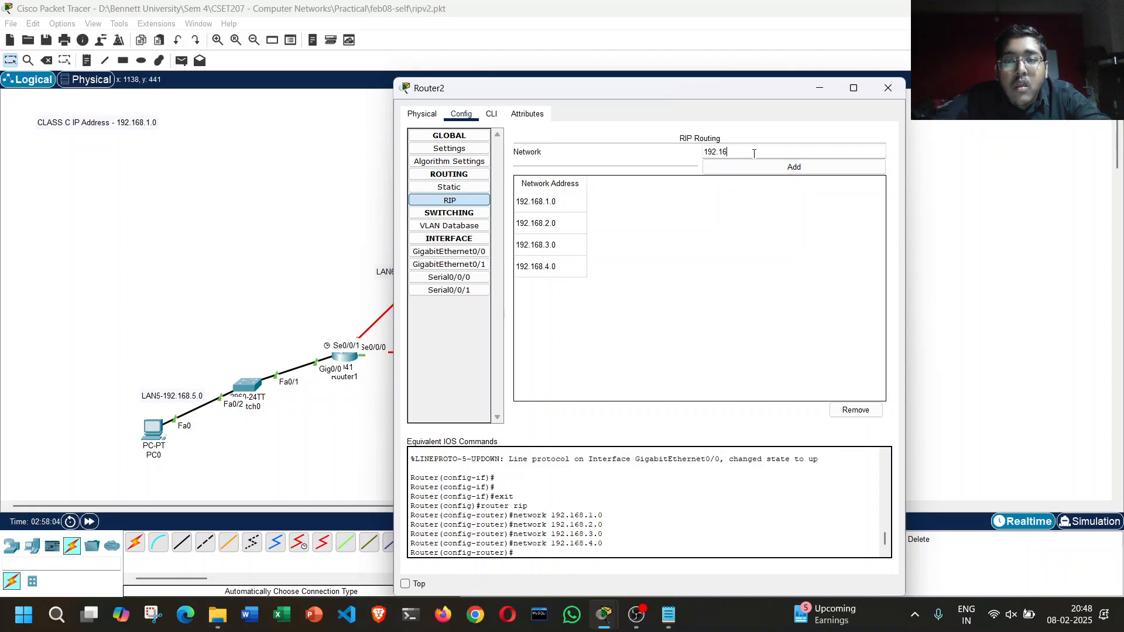
{"action": "type", "text": "192.168.5.0"}
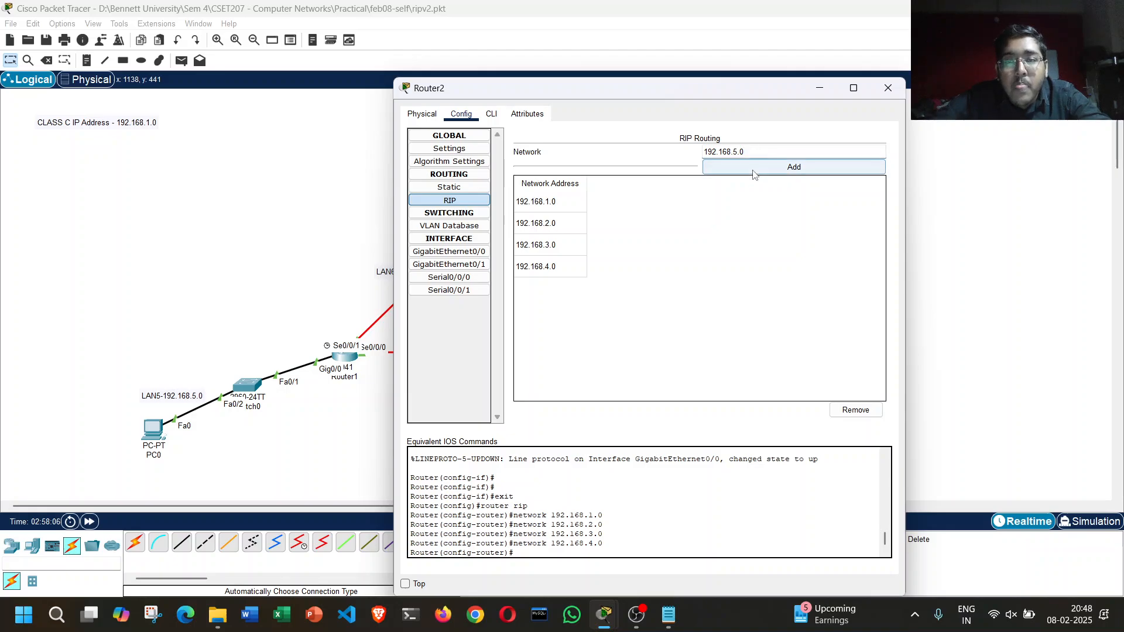
{"action": "left_click", "coordinate": [753, 167]}
Step: Add the network 192.168.6.0 to Router2's RIP routing and close the router's window
{"action": "left_click", "coordinate": [754, 152]}
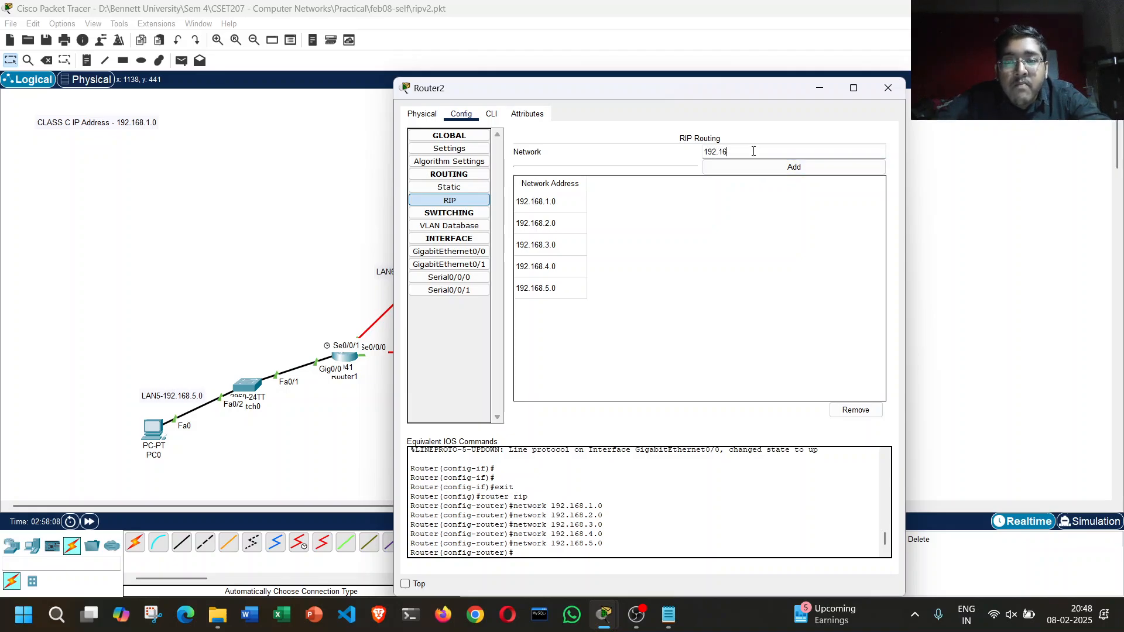
{"action": "type", "text": "192.168.6.0"}
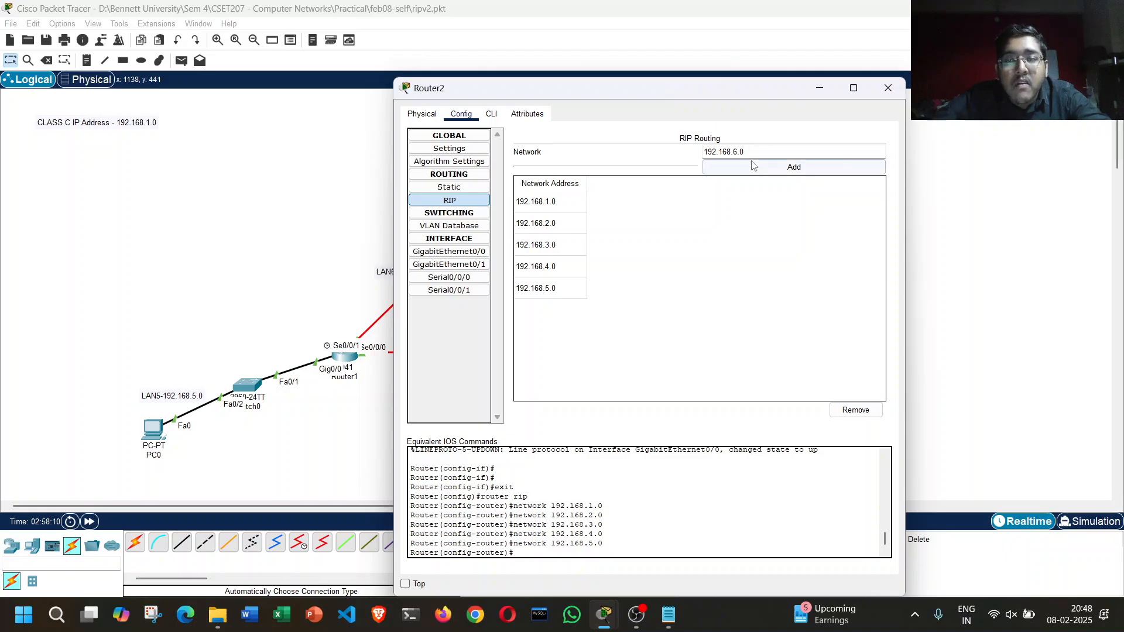
{"action": "left_click", "coordinate": [754, 168]}
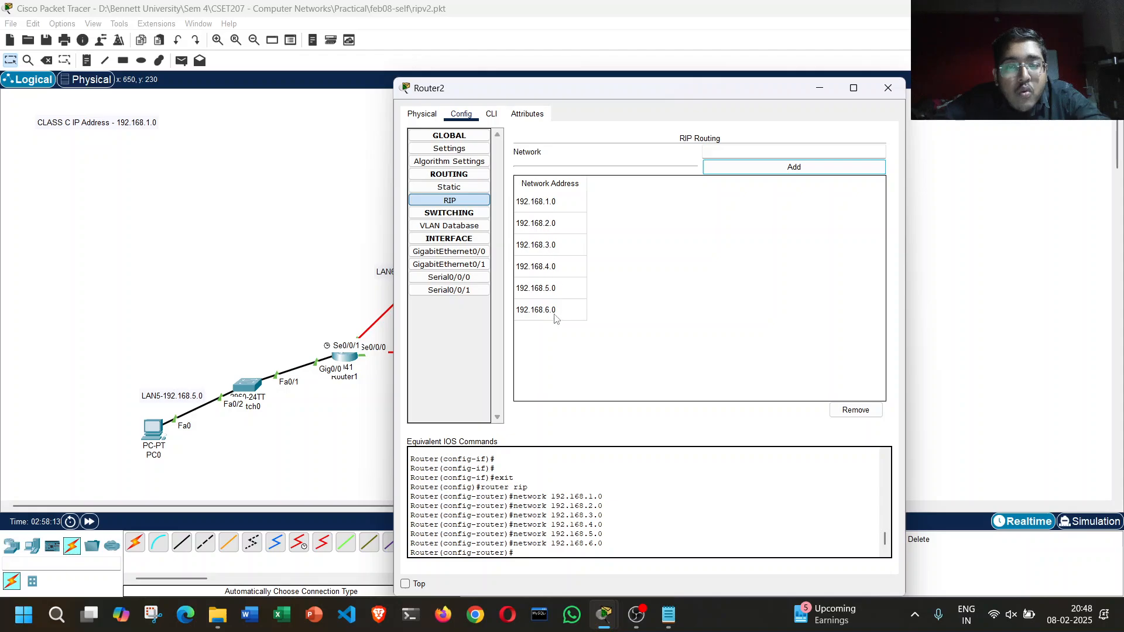
{"action": "left_click", "coordinate": [888, 88]}
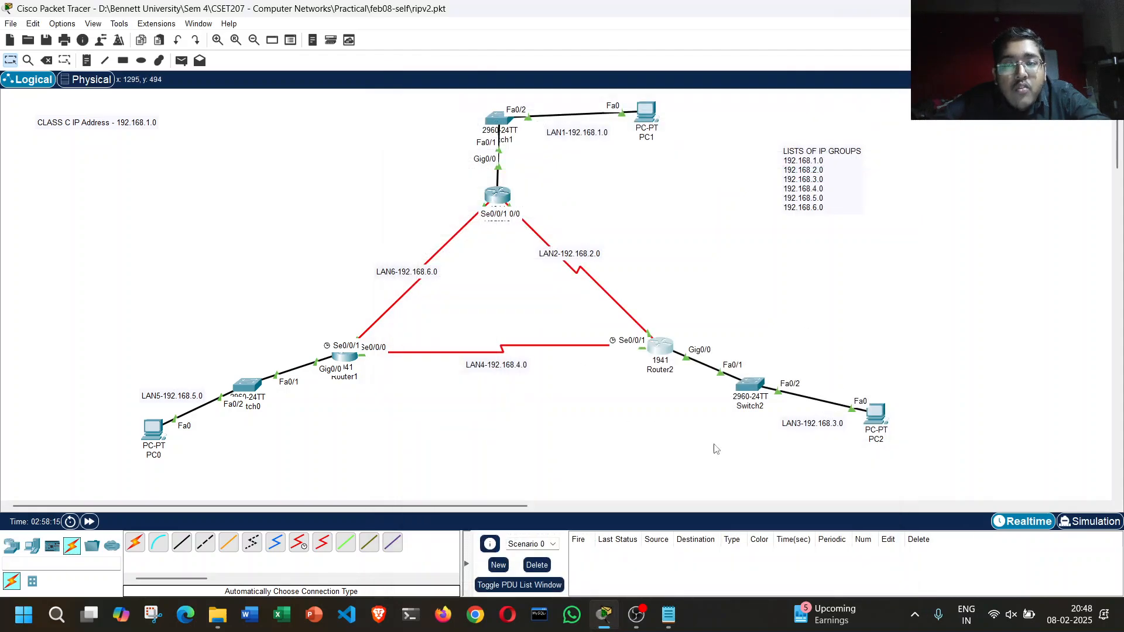
Step: Review the written setup steps in the ripv2-step.txt file in Notepad and close it
{"action": "left_click", "coordinate": [678, 619]}
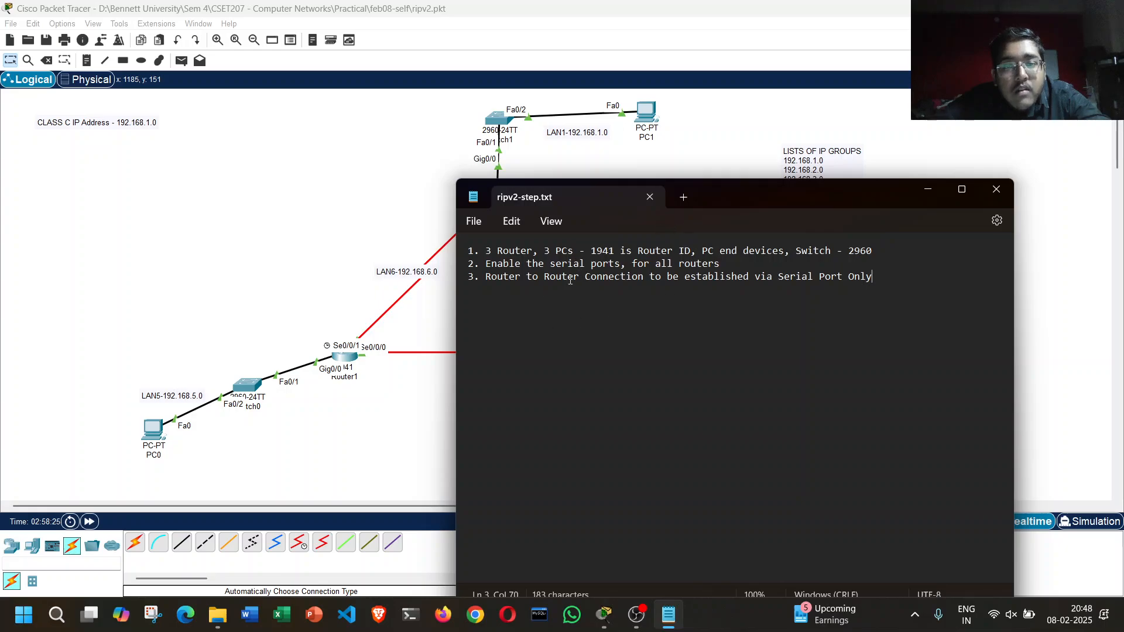
{"action": "left_click", "coordinate": [996, 189]}
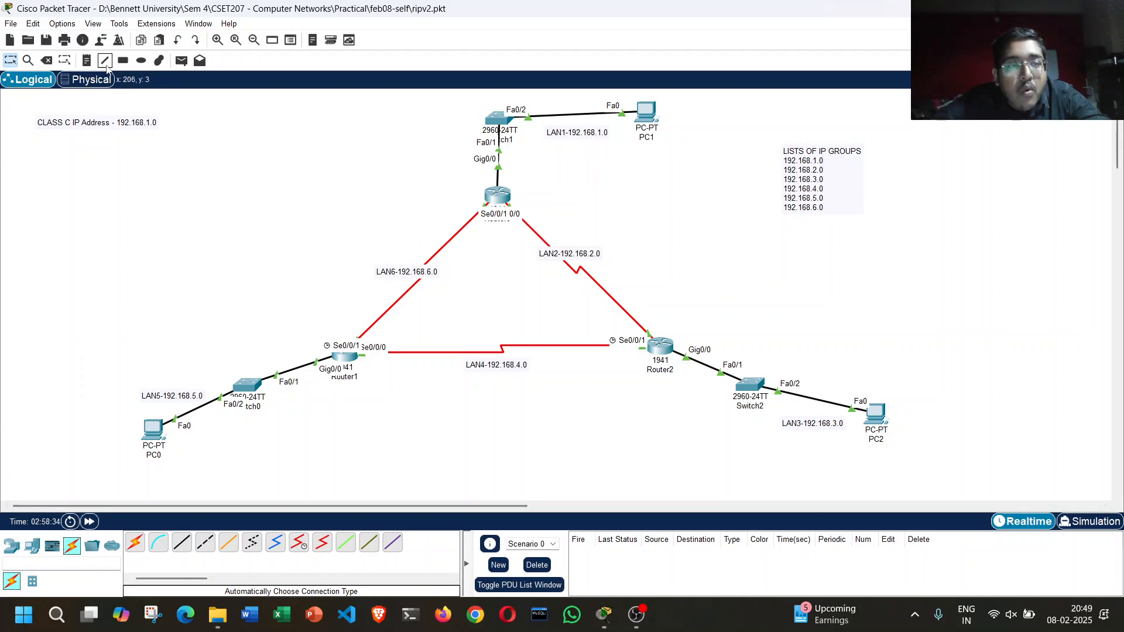
Step: Add the note "Implementation of RIP in CPT", positioned between the class C address note and the upper switch, and save the file
{"action": "left_click", "coordinate": [86, 60]}
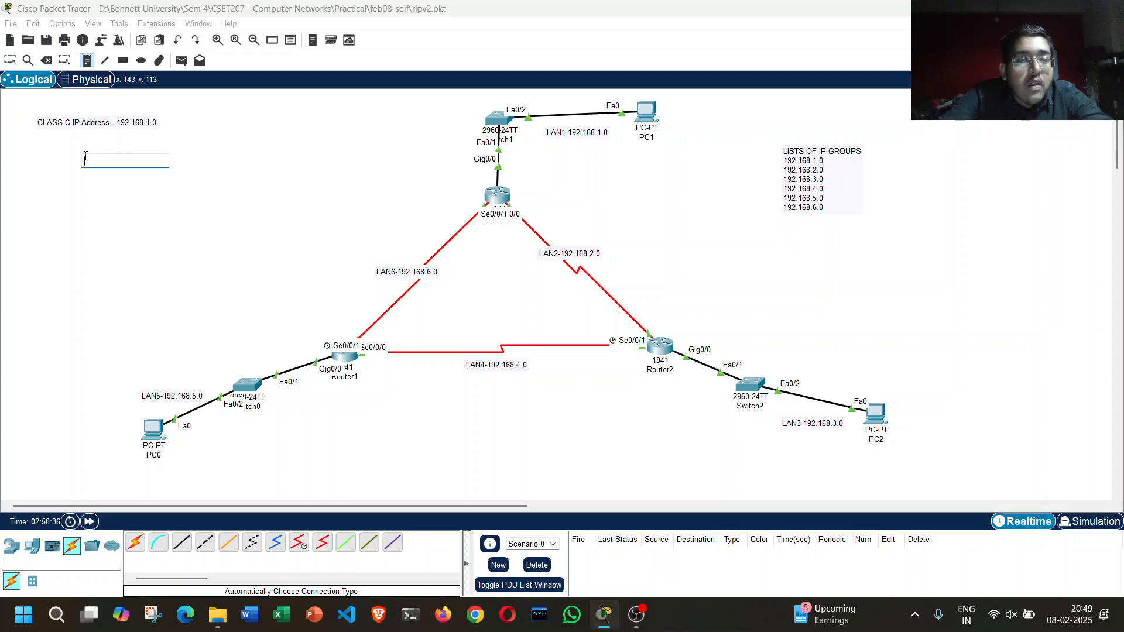
{"action": "left_click", "coordinate": [86, 156]}
{"action": "type", "text": "mplement"}
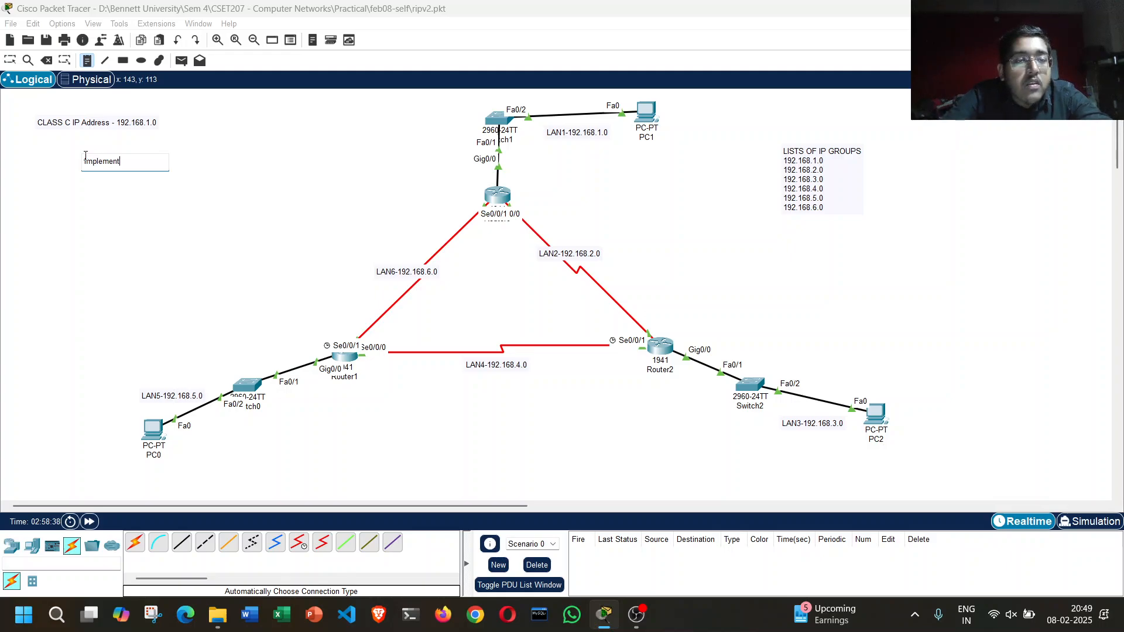
{"action": "type", "text": "ation"}
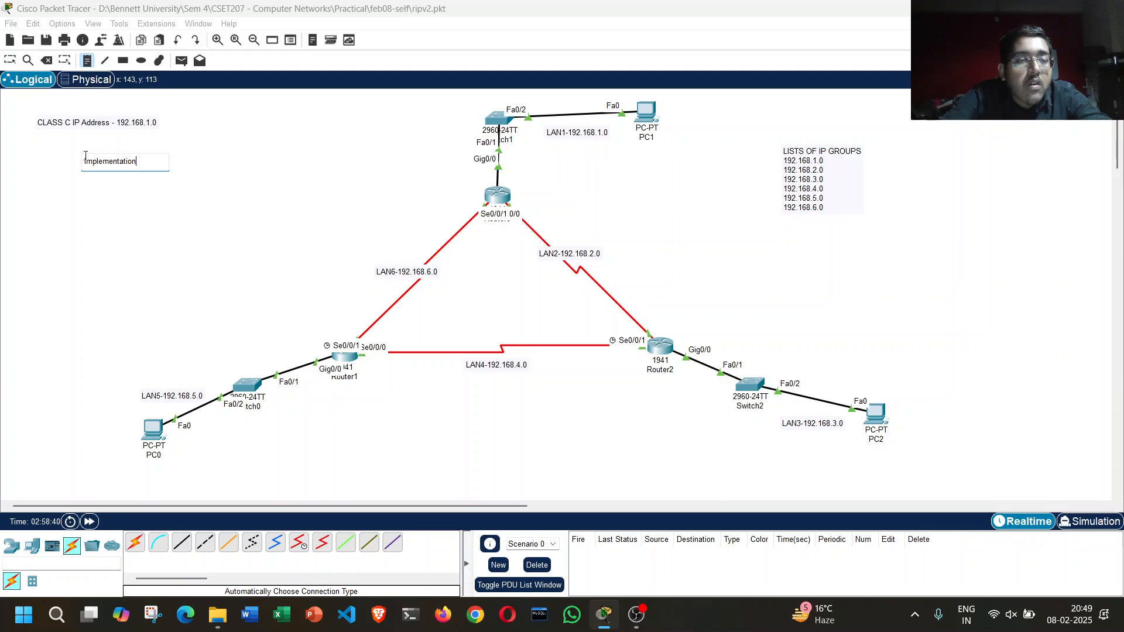
{"action": "type", "text": " PR"}
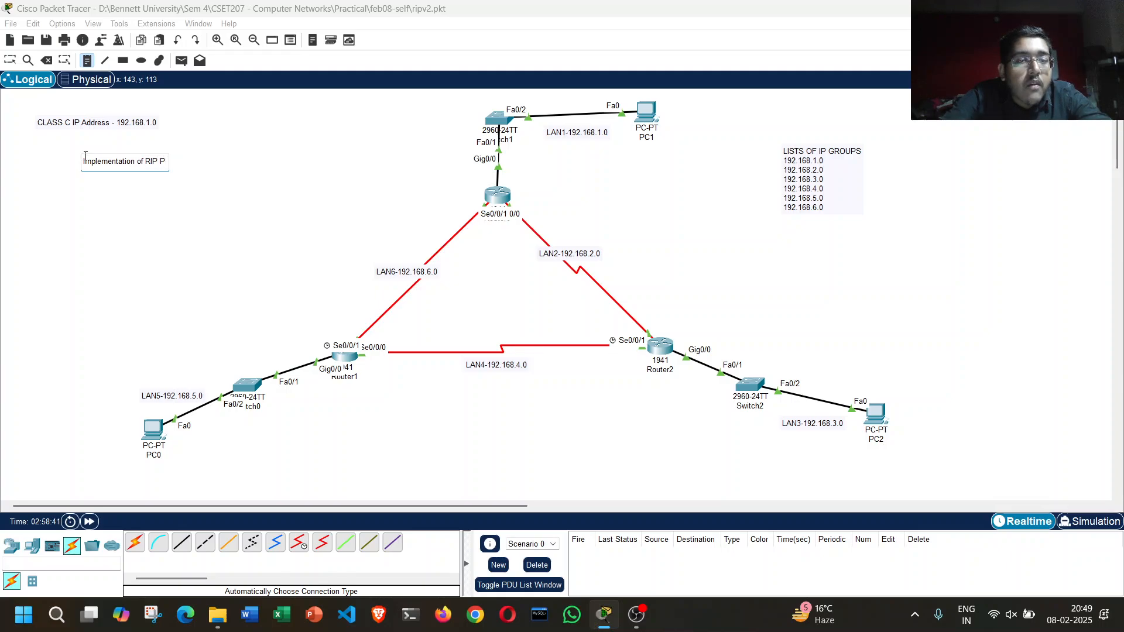
{"action": "key", "text": "BackSpace"}
{"action": "key", "text": "BackSpace"}
{"action": "type", "text": "in CP"}
{"action": "type", "text": "T"}
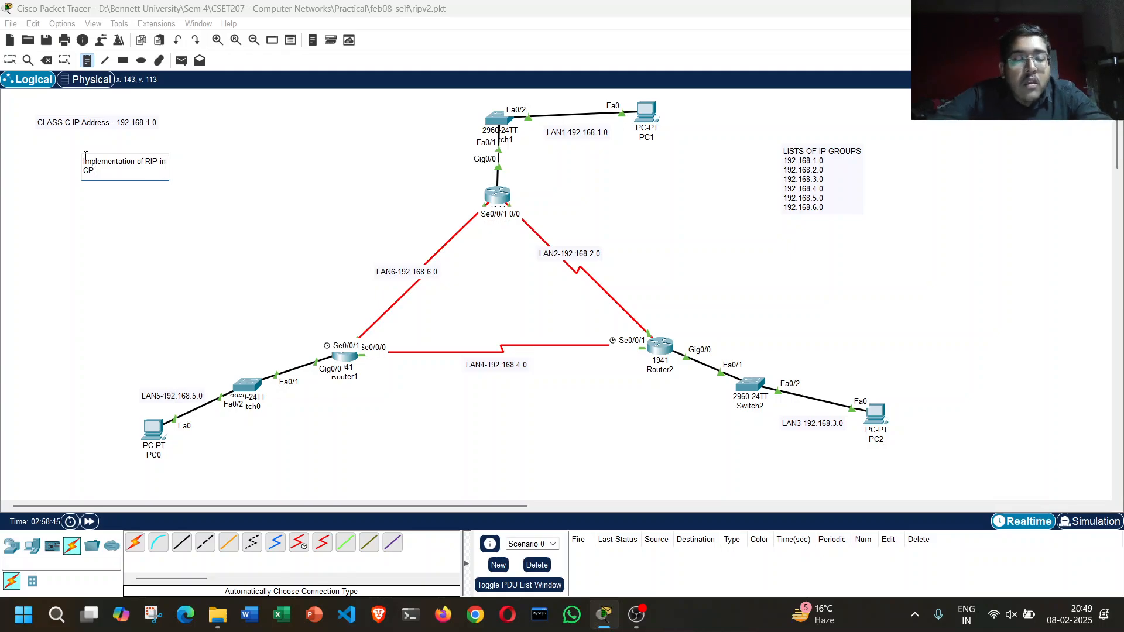
{"action": "left_click", "coordinate": [146, 215]}
{"action": "key", "text": "Escape"}
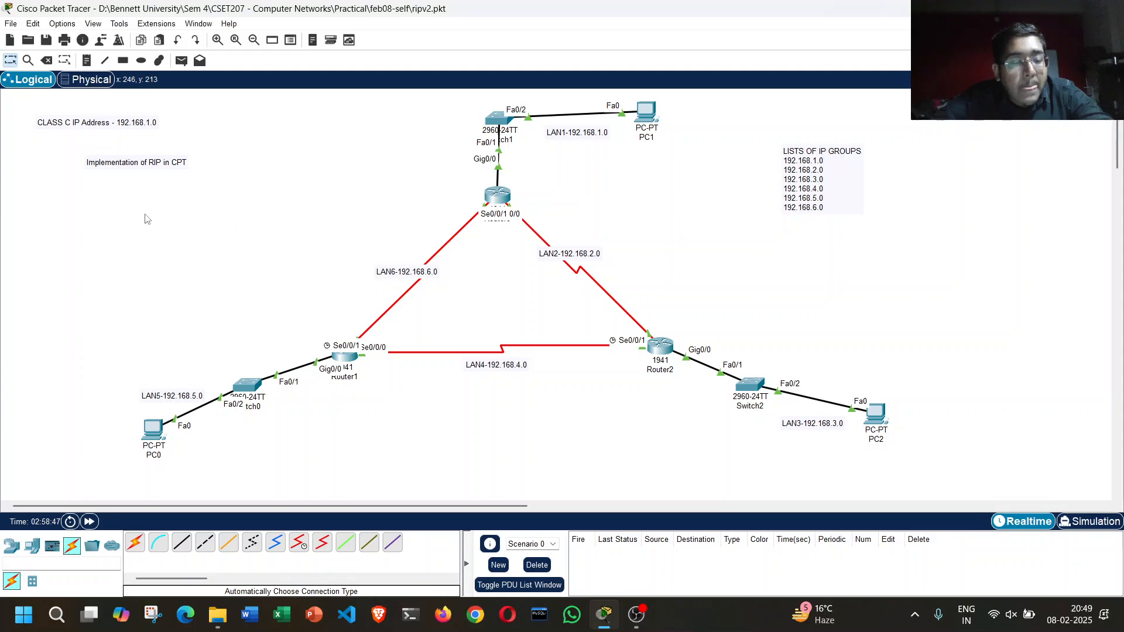
{"action": "key", "text": "ctrl+s"}
{"action": "left_click_drag", "start_coordinate": [148, 166], "coordinate": [376, 151]}
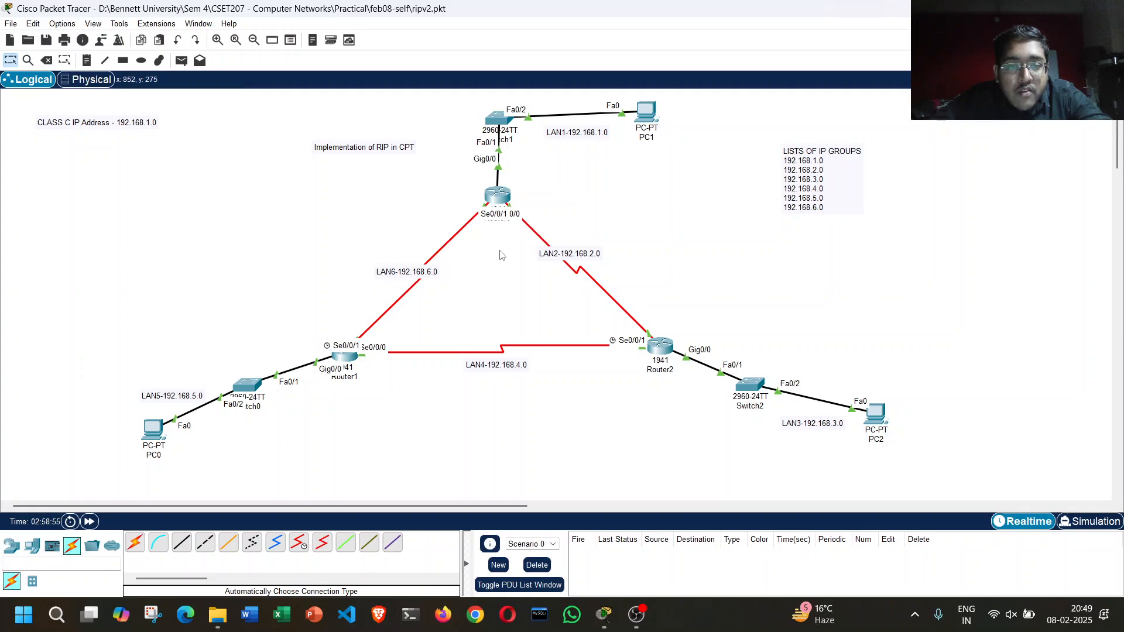
Step: Send a simple PDU from PC0 to PC2 to test connectivity across the RIP network
{"action": "left_click", "coordinate": [181, 61]}
{"action": "left_click", "coordinate": [154, 430]}
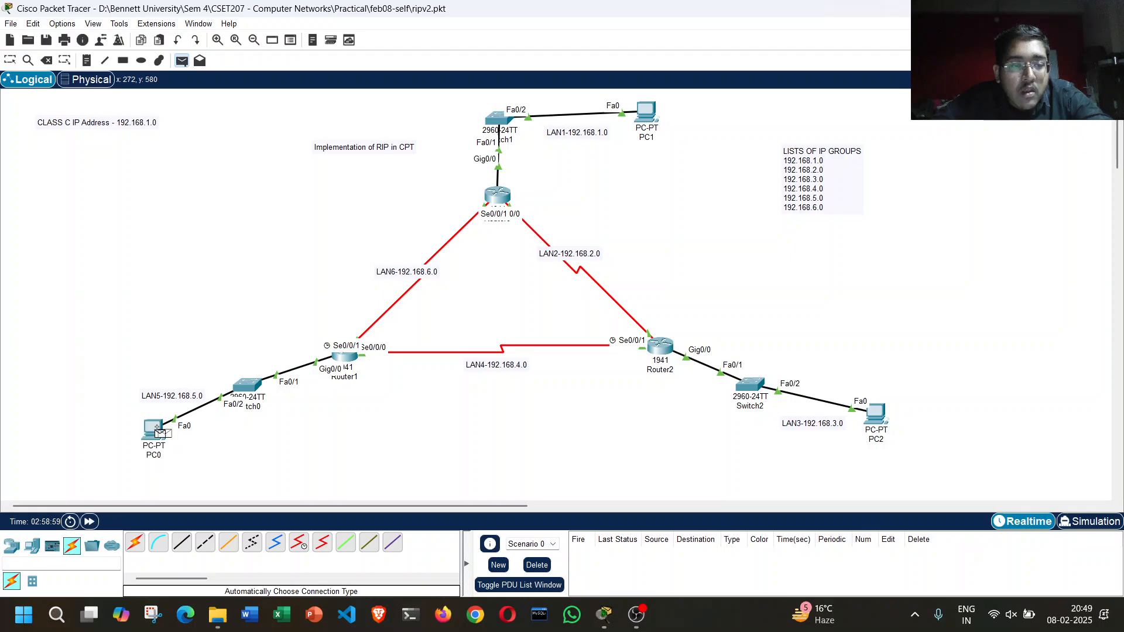
{"action": "left_click", "coordinate": [882, 416]}
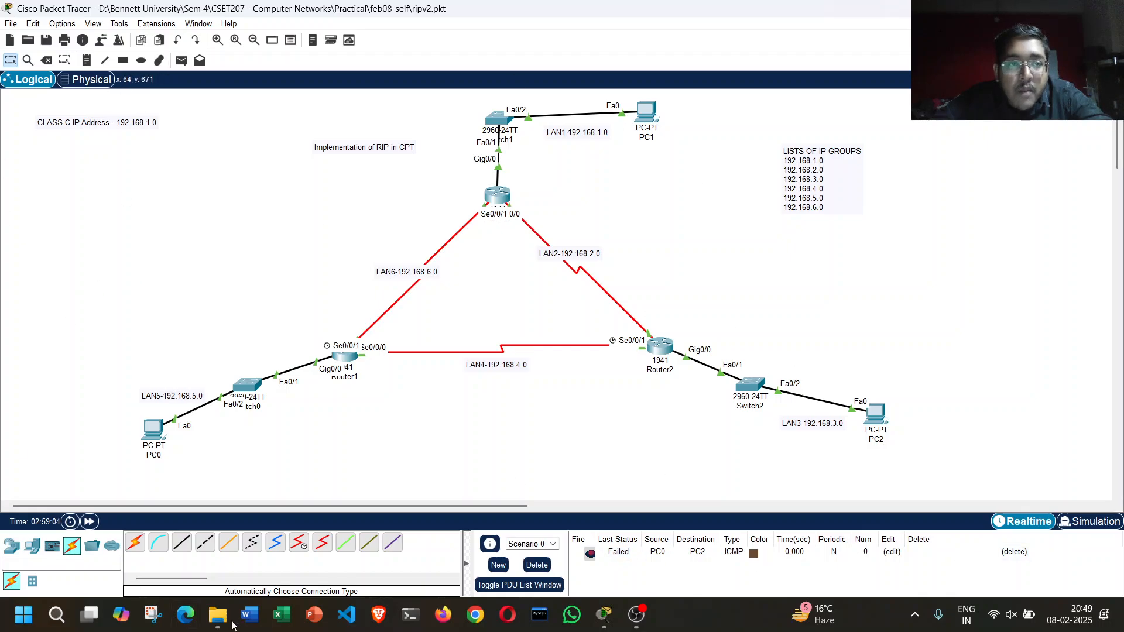
Step: Send a second simple PDU from PC0 to PC2 and save the topology file
{"action": "left_click", "coordinate": [181, 60]}
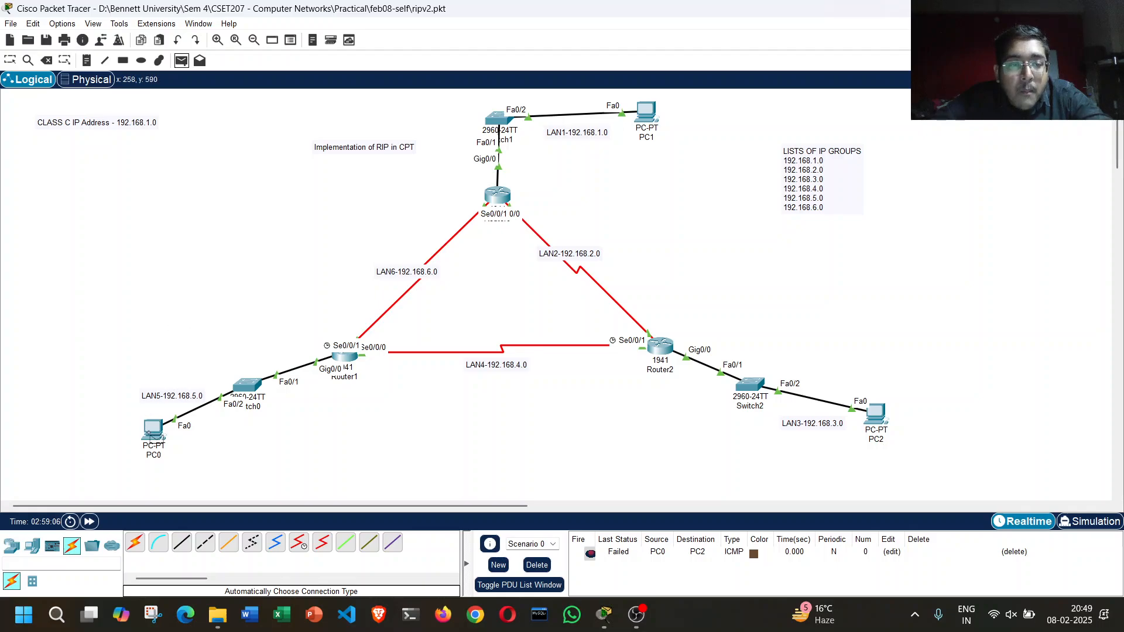
{"action": "left_click", "coordinate": [154, 431]}
{"action": "left_click", "coordinate": [876, 414]}
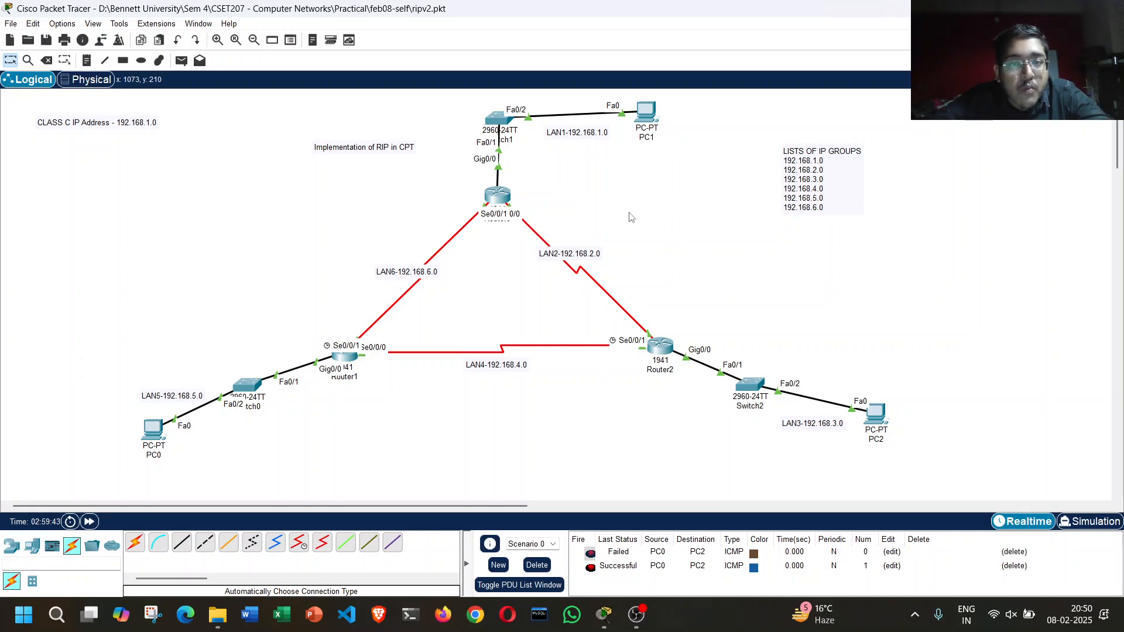
{"action": "key", "text": "ctrl+s"}
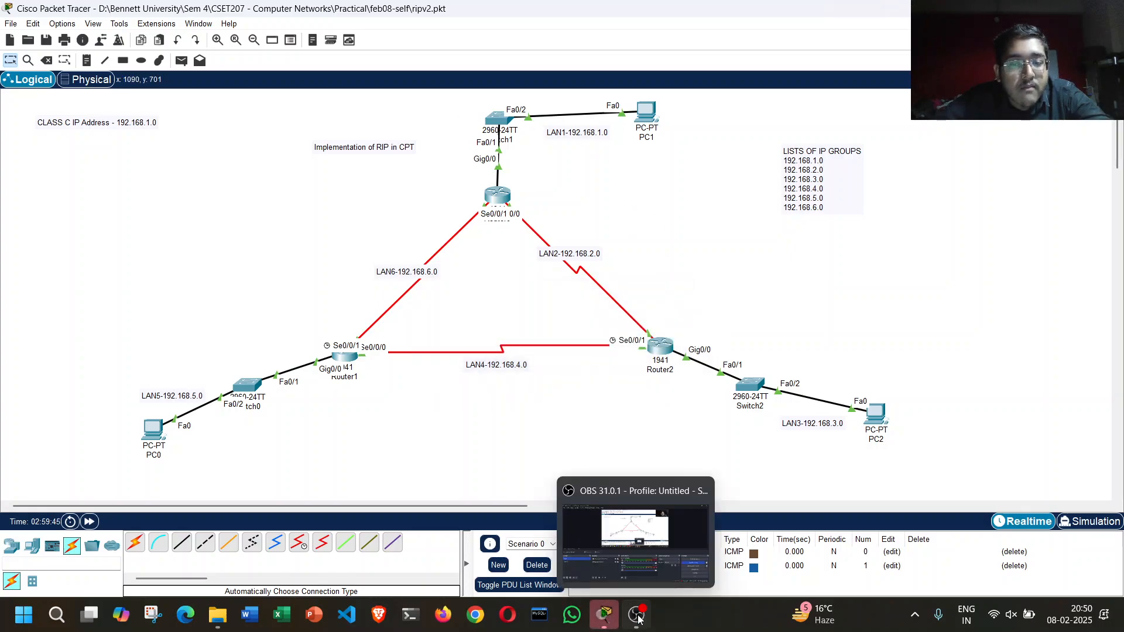